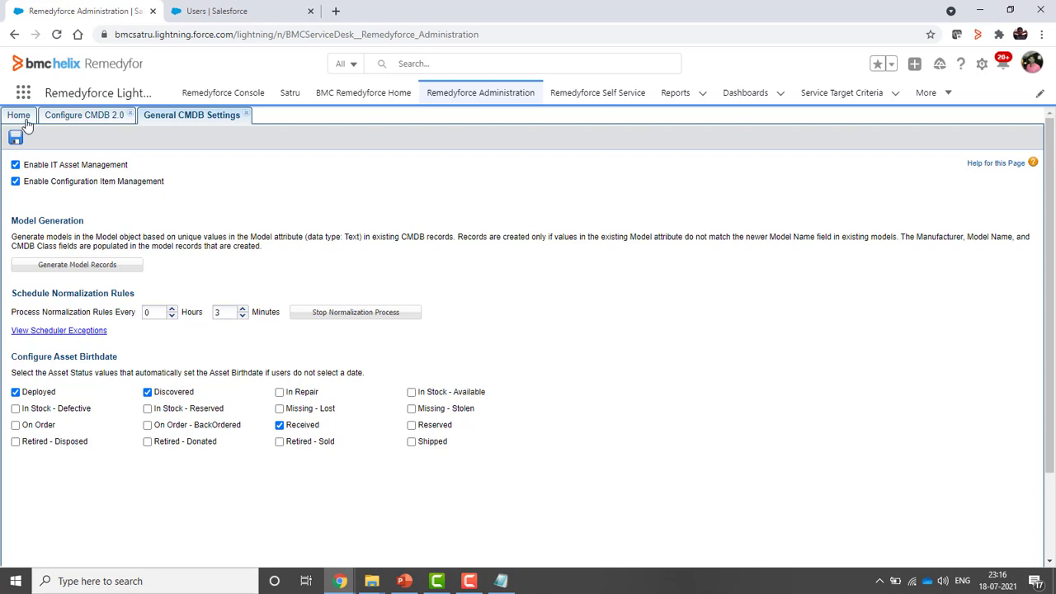
From Home, go to Configure CMDB 2.0 > Classes and start a new CMDB class
left_click(19, 118)
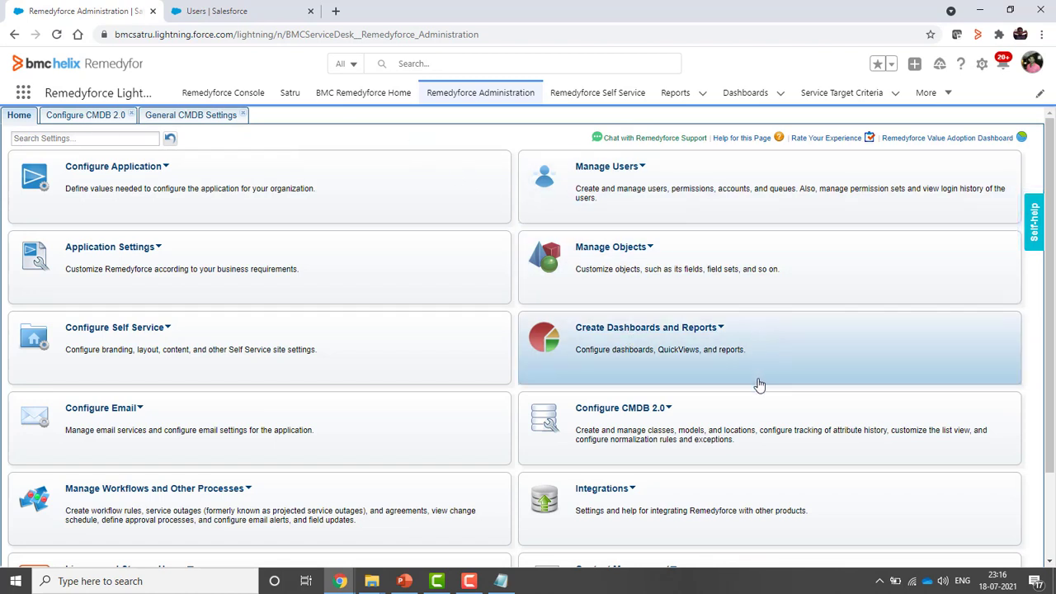
left_click(671, 410)
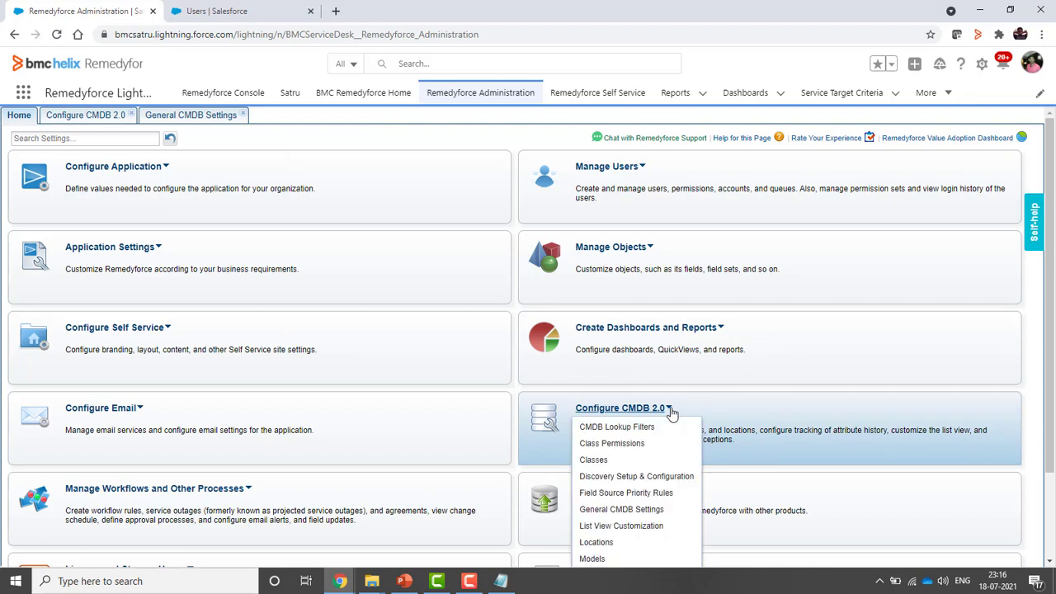
left_click(608, 463)
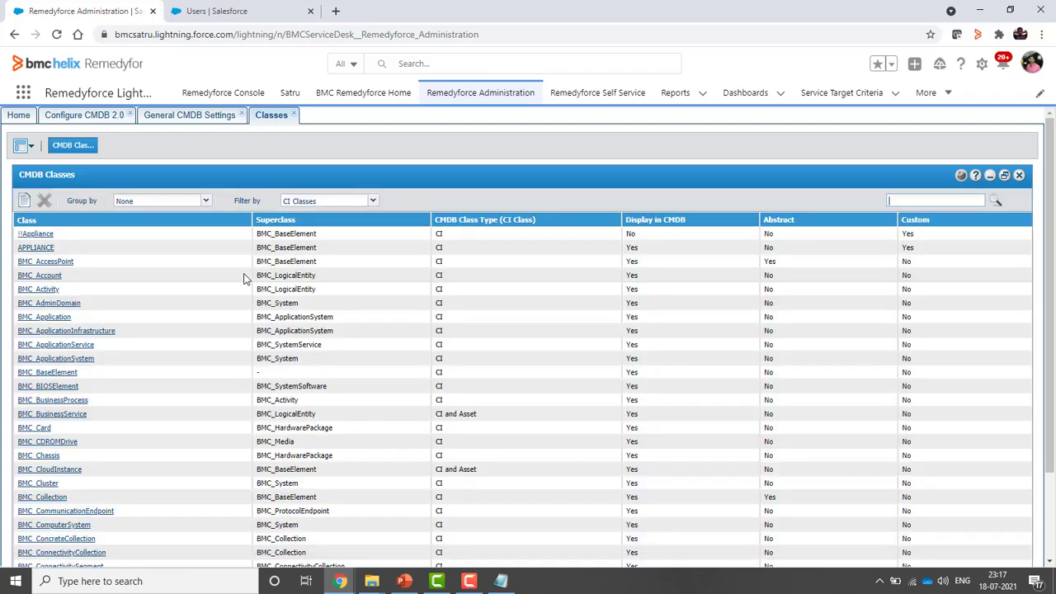
scroll(114, 425, "down", 2)
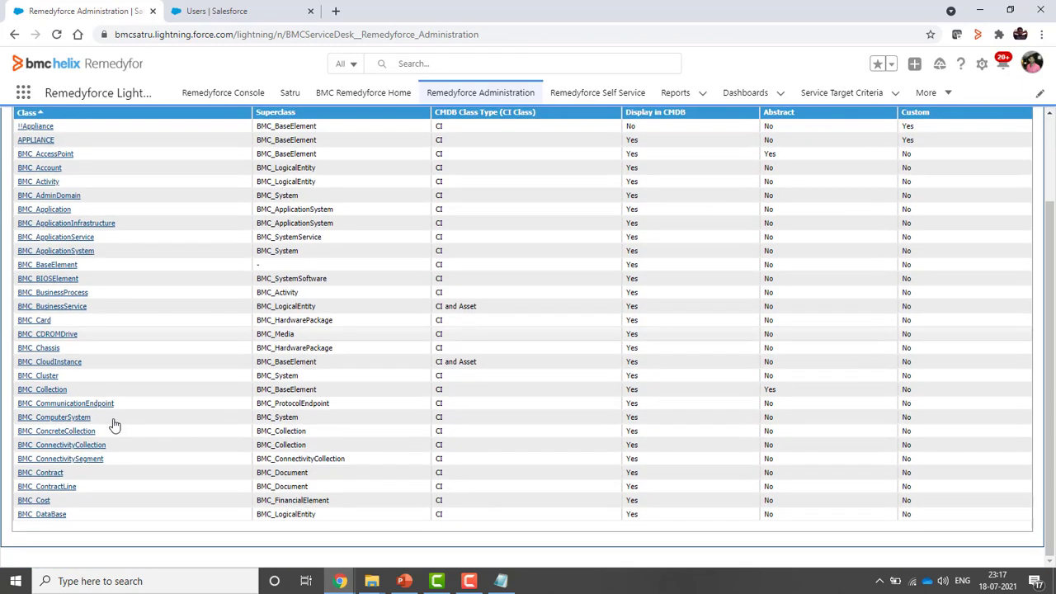
scroll(114, 425, "up", 2)
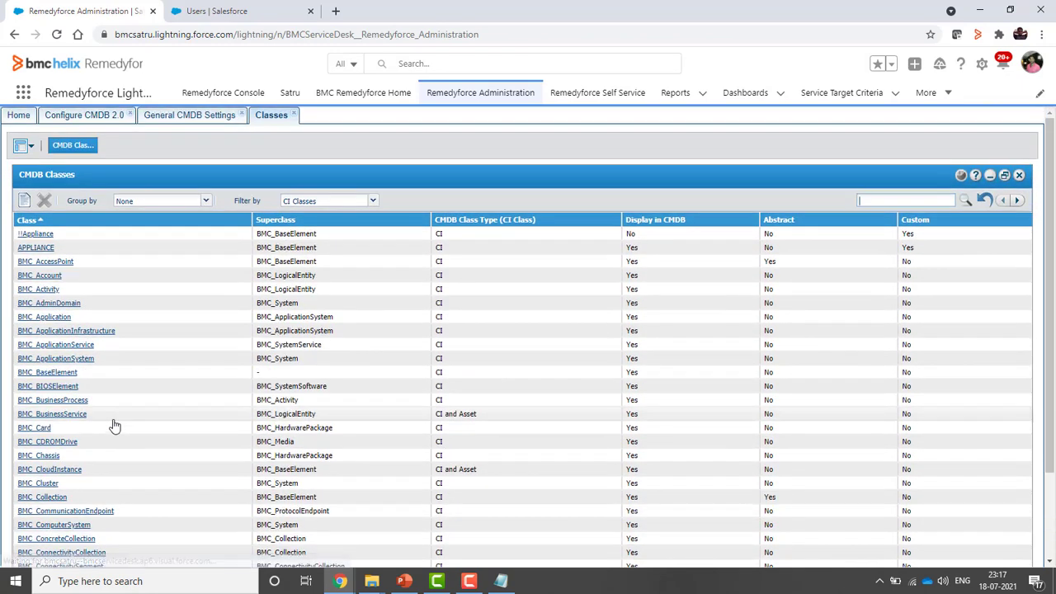
left_click(24, 200)
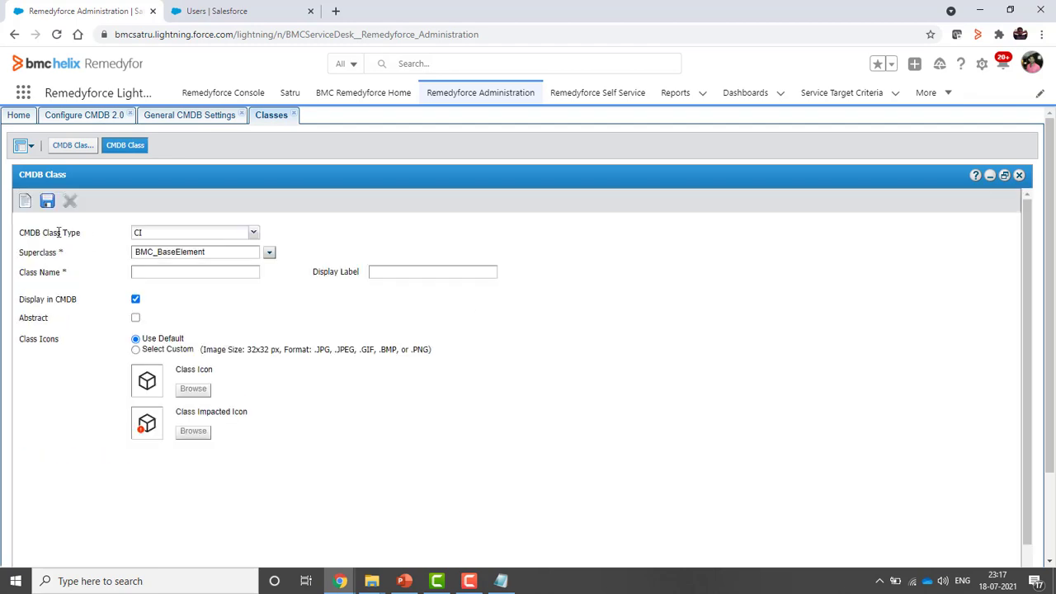
Keep class type CI and choose BMC_ComputerSystem as the superclass
left_click_drag(20, 231, 85, 245)
left_click(252, 233)
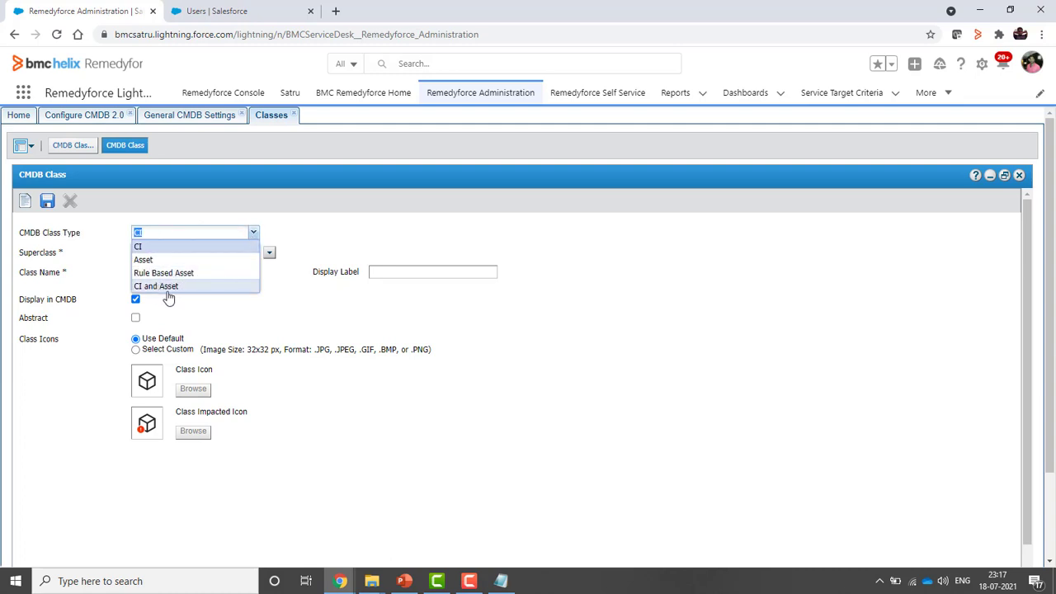
left_click(151, 249)
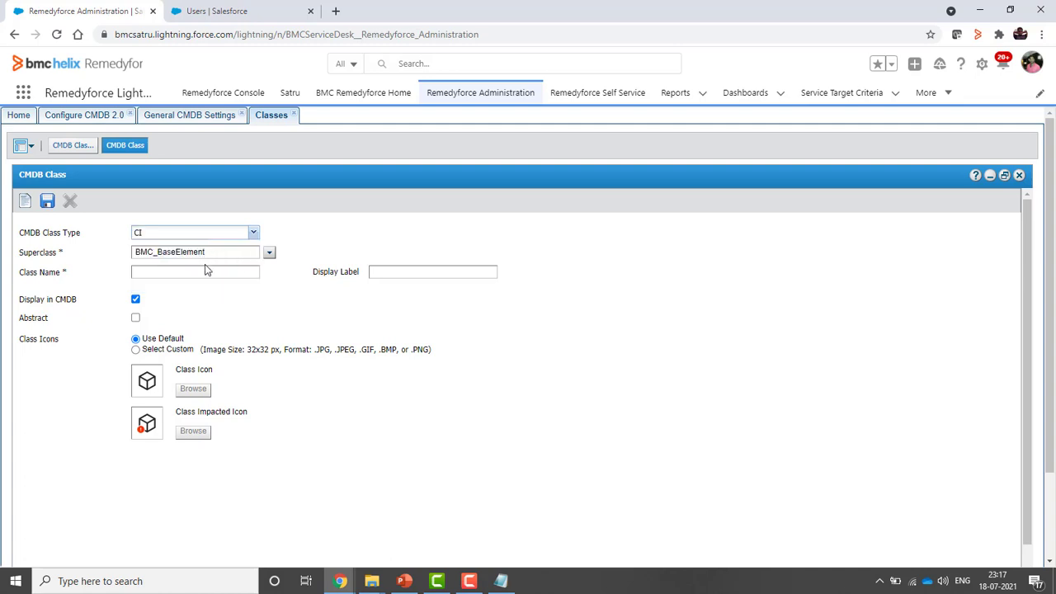
left_click(270, 253)
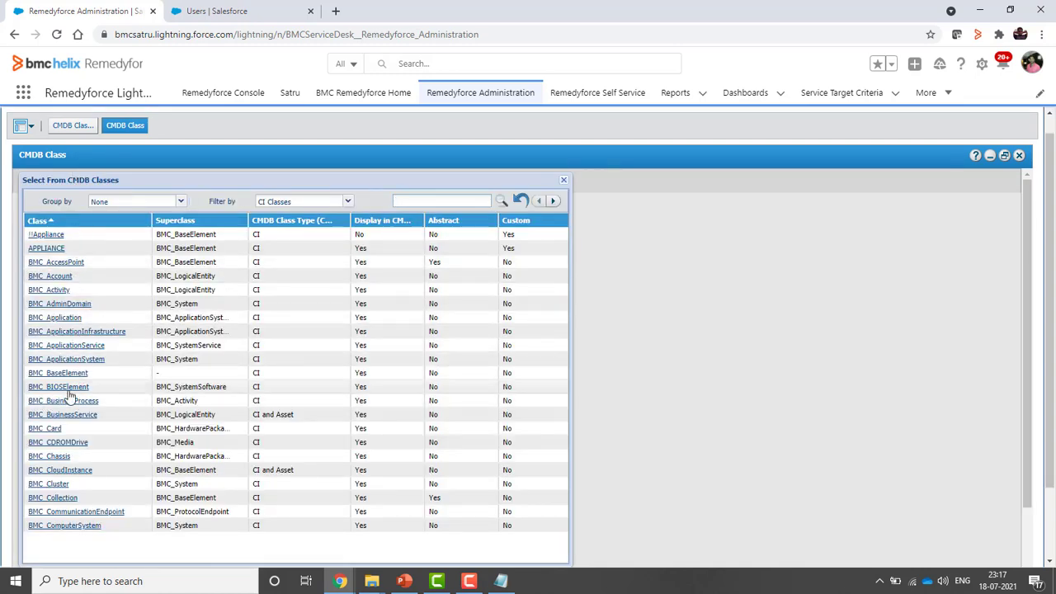
scroll(76, 449, "down", 2)
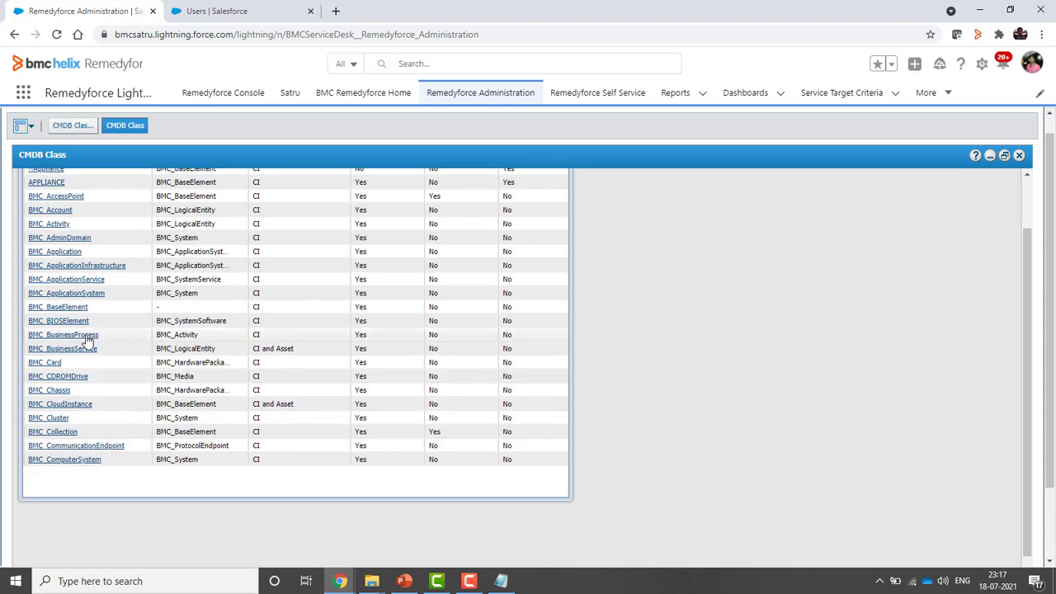
left_click(71, 460)
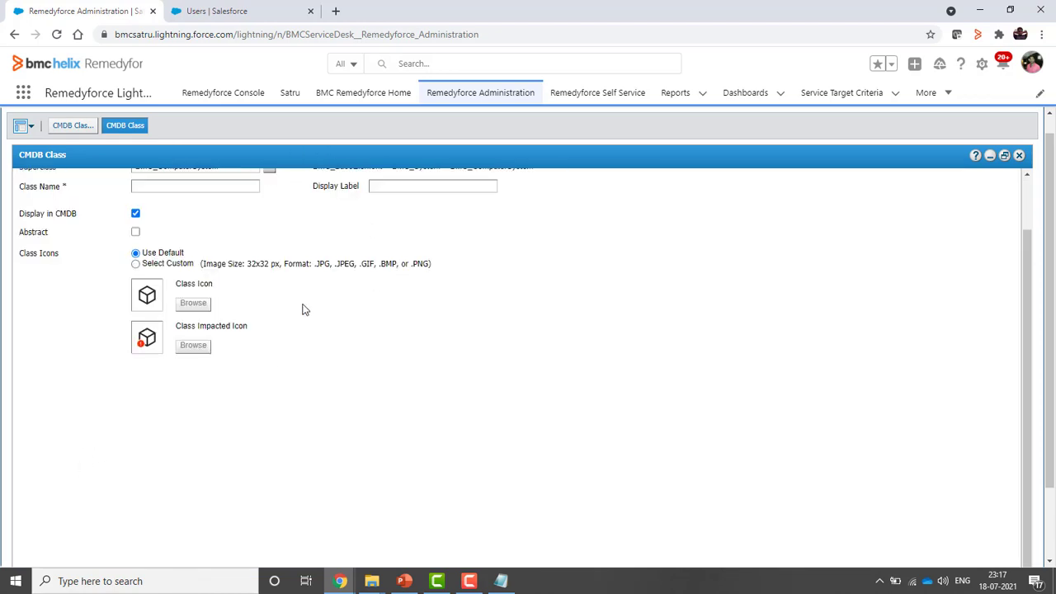
scroll(302, 309, "up", 3)
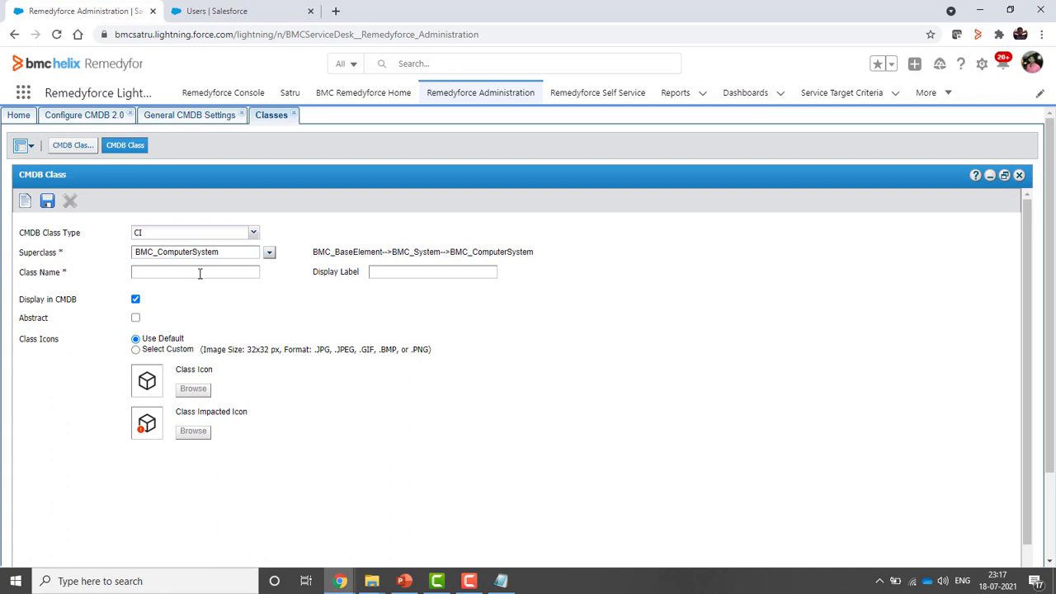
Name the class SPMTEstWebinar, fill its display label, and save it
left_click(200, 274)
left_click(294, 304)
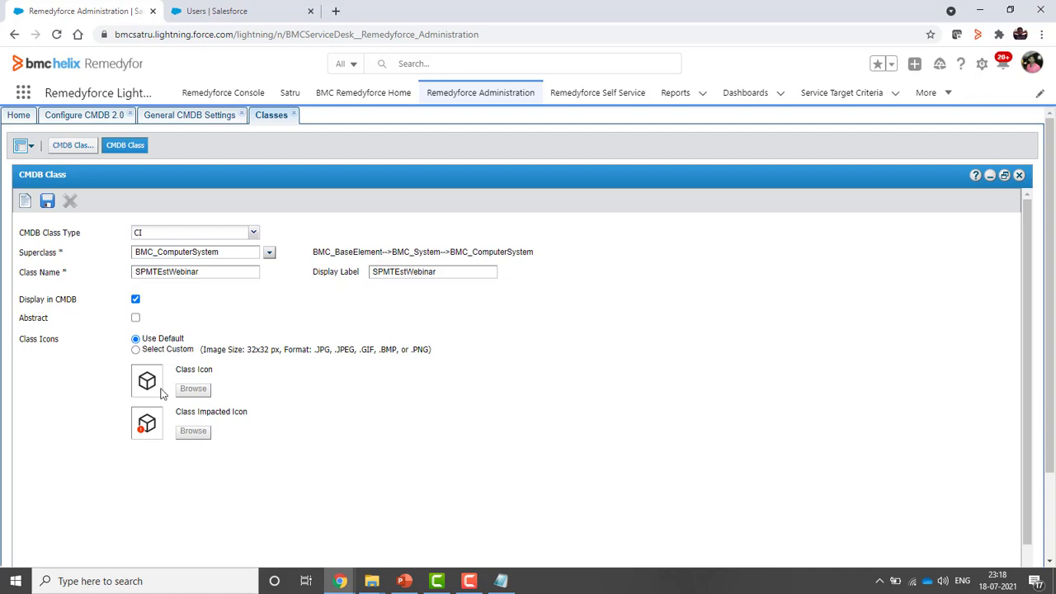
left_click(47, 203)
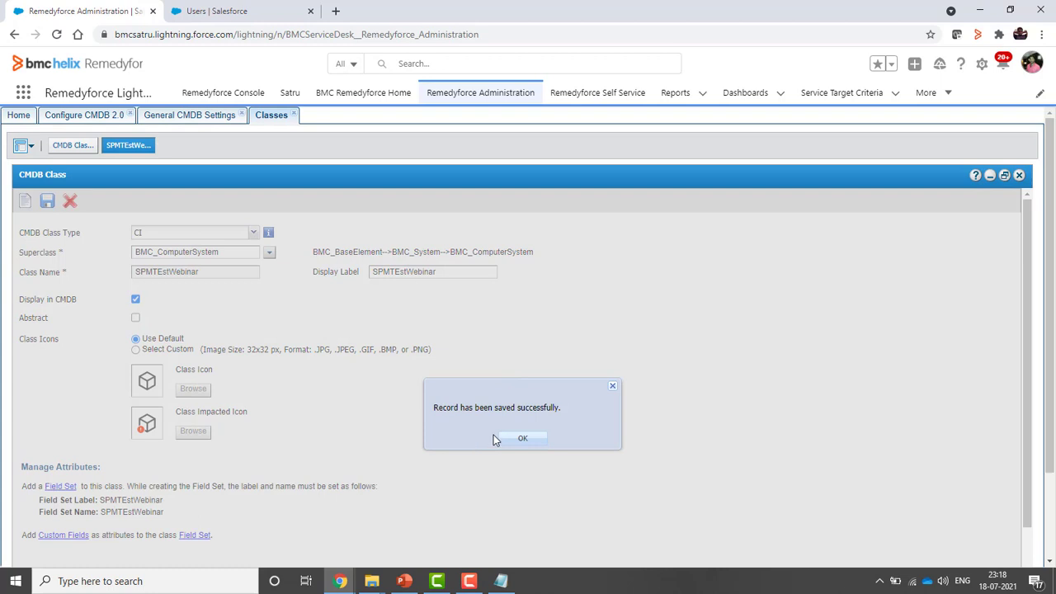
Dismiss the save confirmation and open Remedyforce CMDB in a new browser tab
left_click(526, 441)
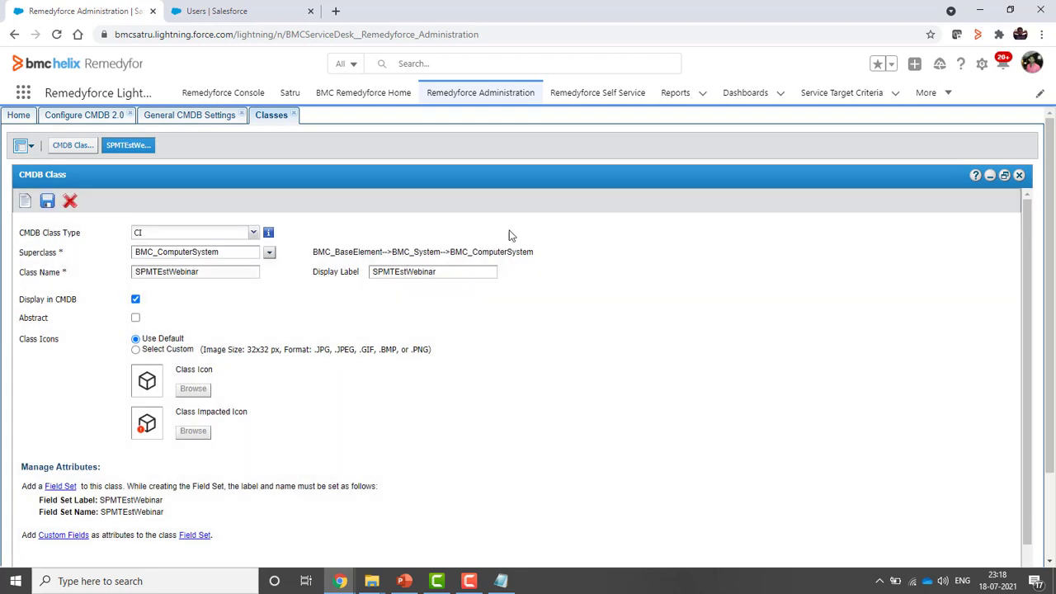
left_click(948, 93)
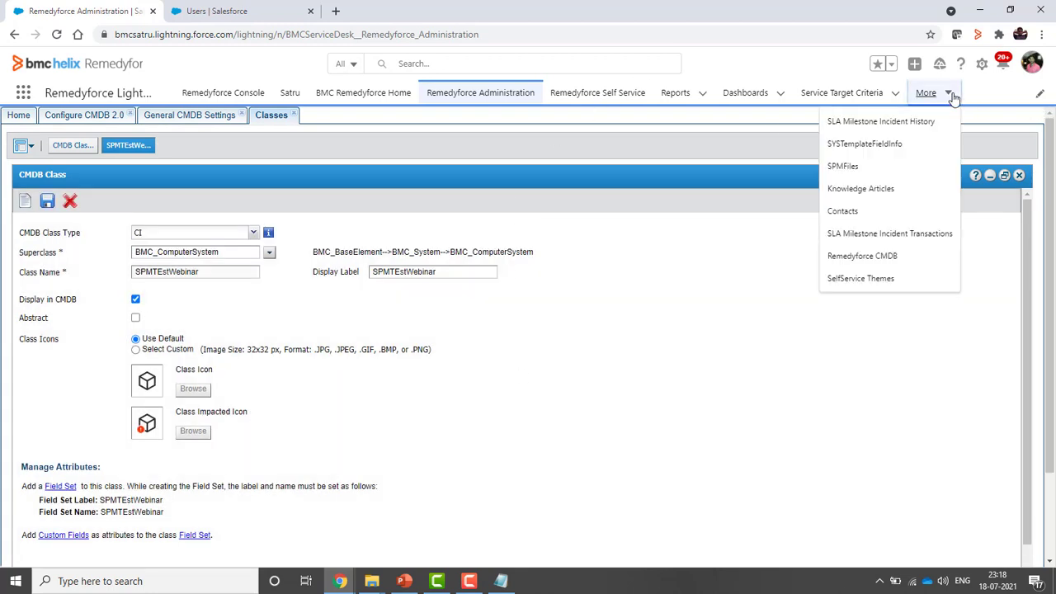
right_click(863, 260)
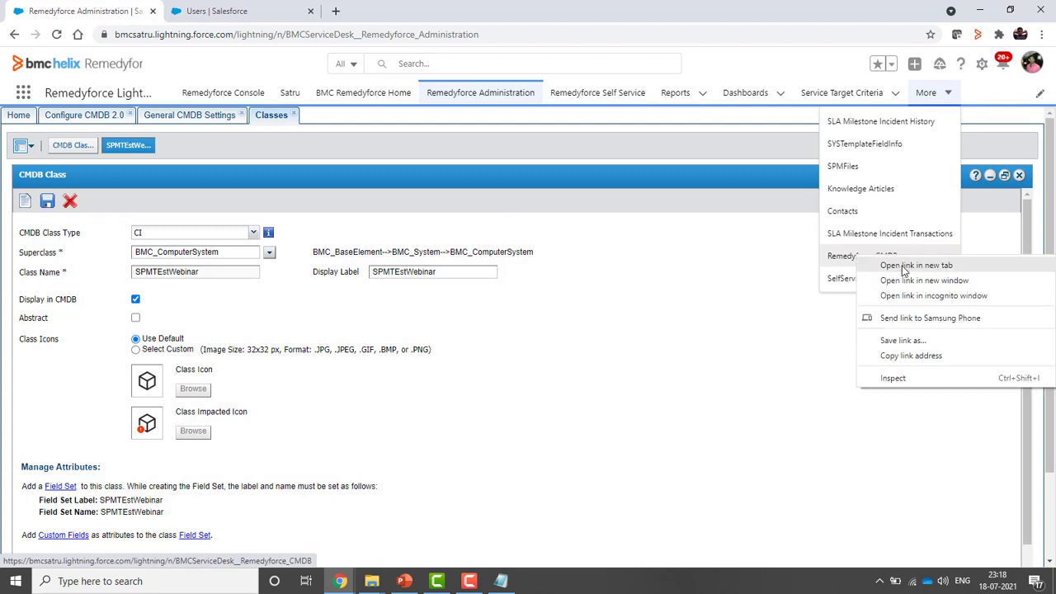
left_click(899, 264)
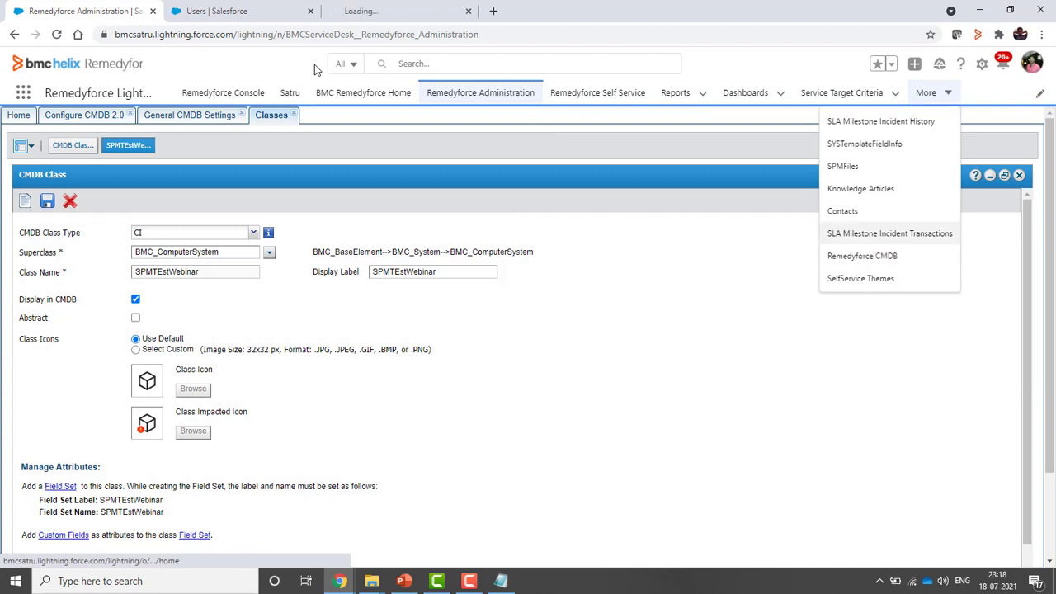
left_click(391, 15)
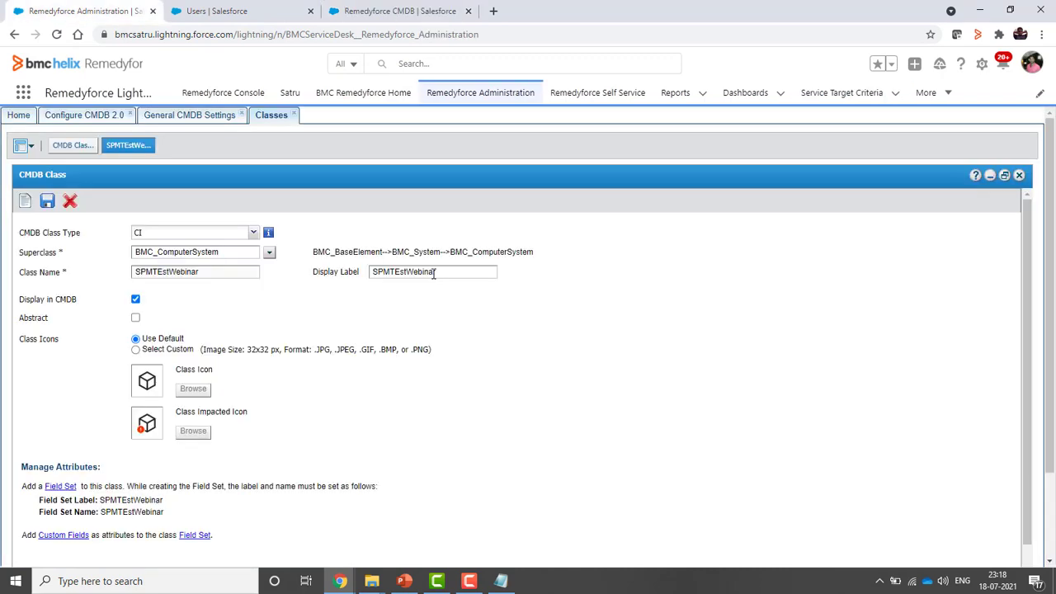
Copy the display label, search the CMDB class tree for SPMTEstWebinar, and return to Administration
left_click_drag(434, 274, 361, 281)
key("ctrl+c")
left_click(402, 12)
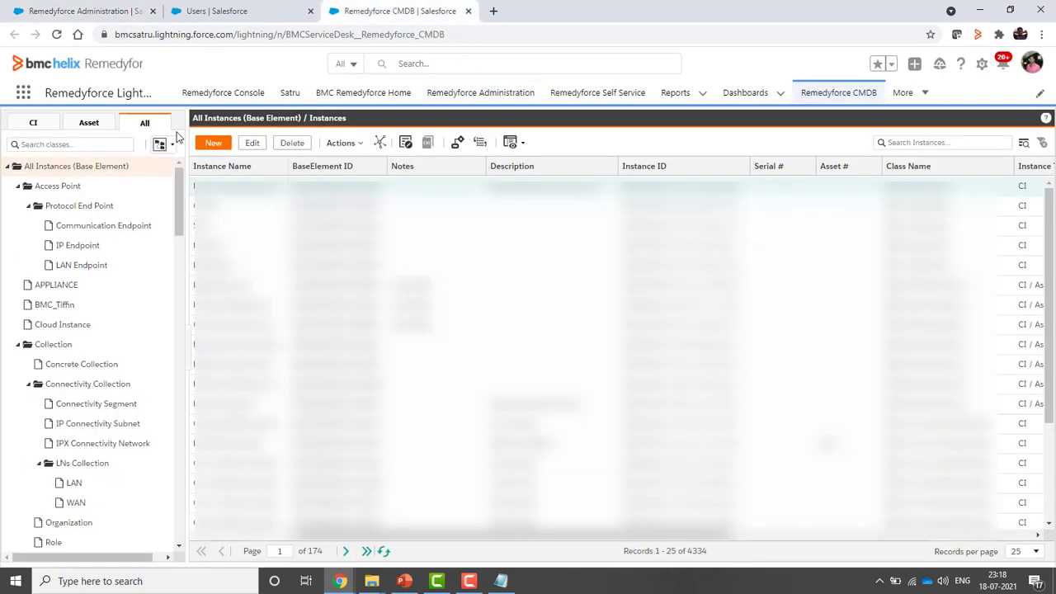
left_click(81, 144)
key("ctrl+v")
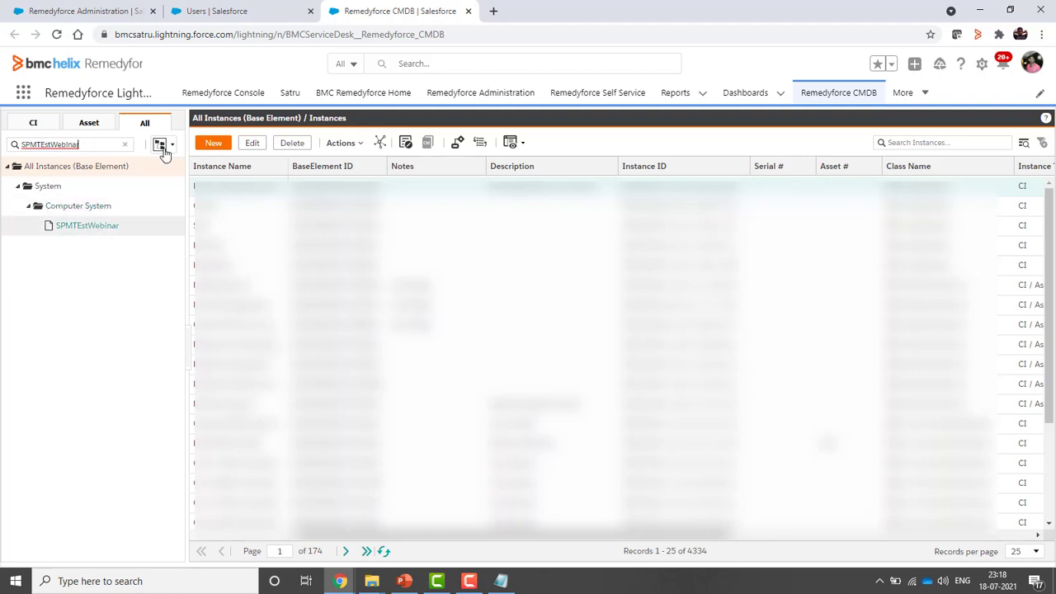
left_click(95, 11)
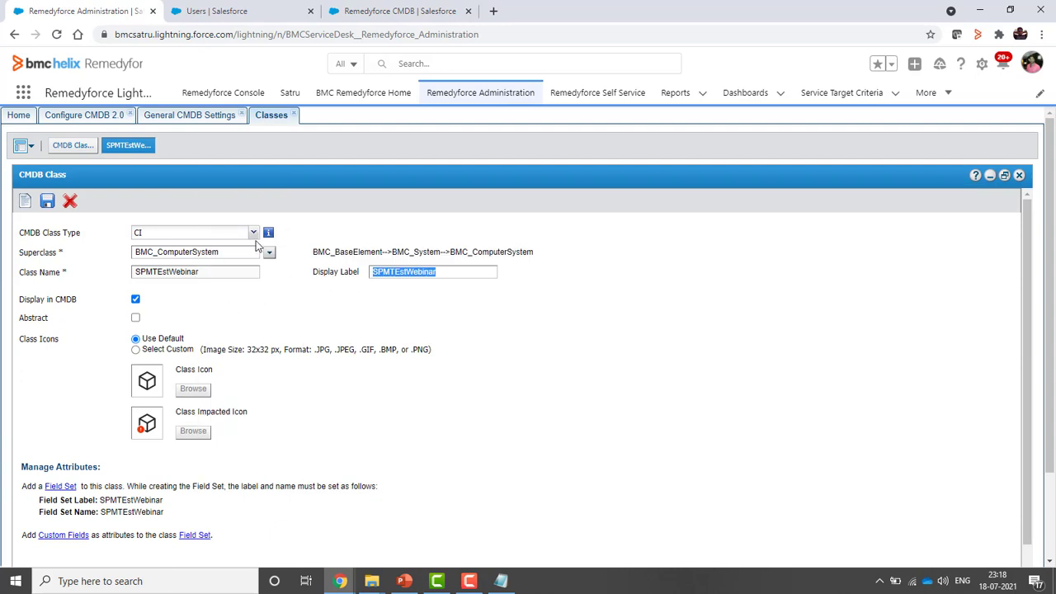
Try changing SPMTEstWebinar's class type to Rule Based Asset, dismiss the refusal, and start another class
left_click(255, 234)
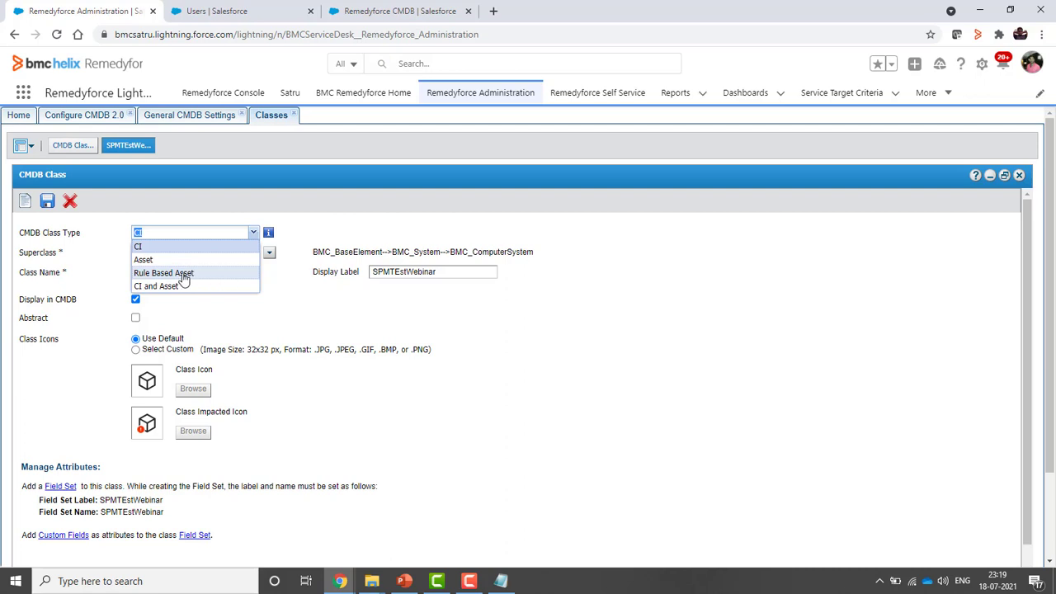
left_click(183, 274)
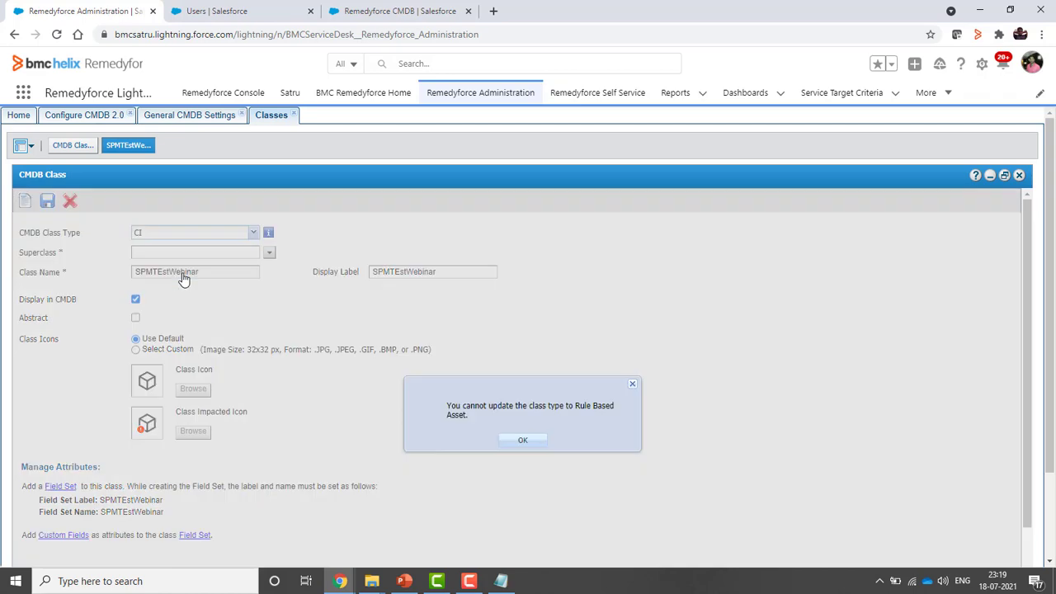
left_click(633, 386)
left_click(59, 148)
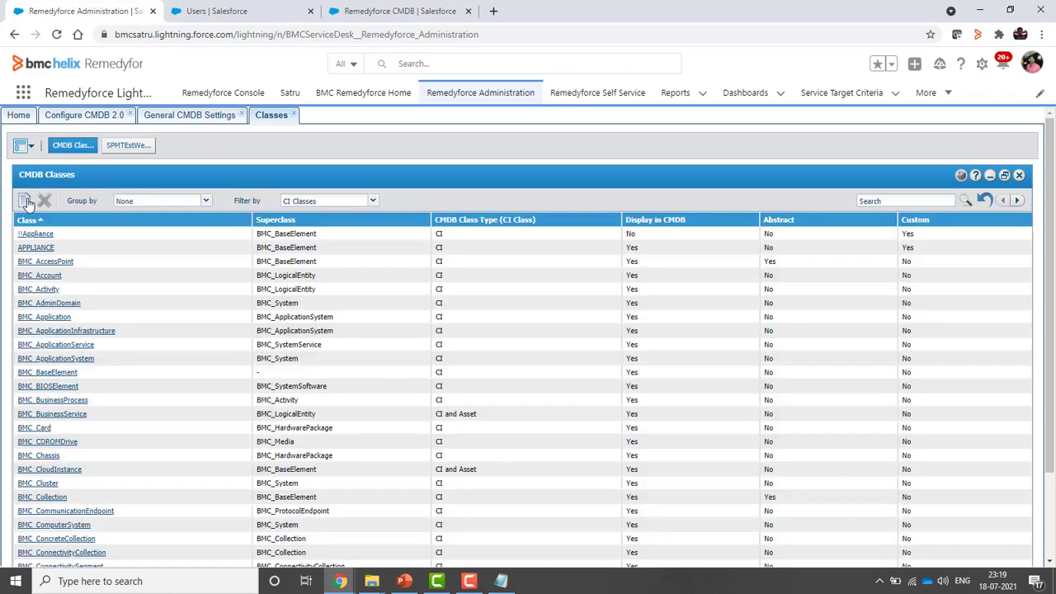
left_click(26, 202)
left_click(136, 149)
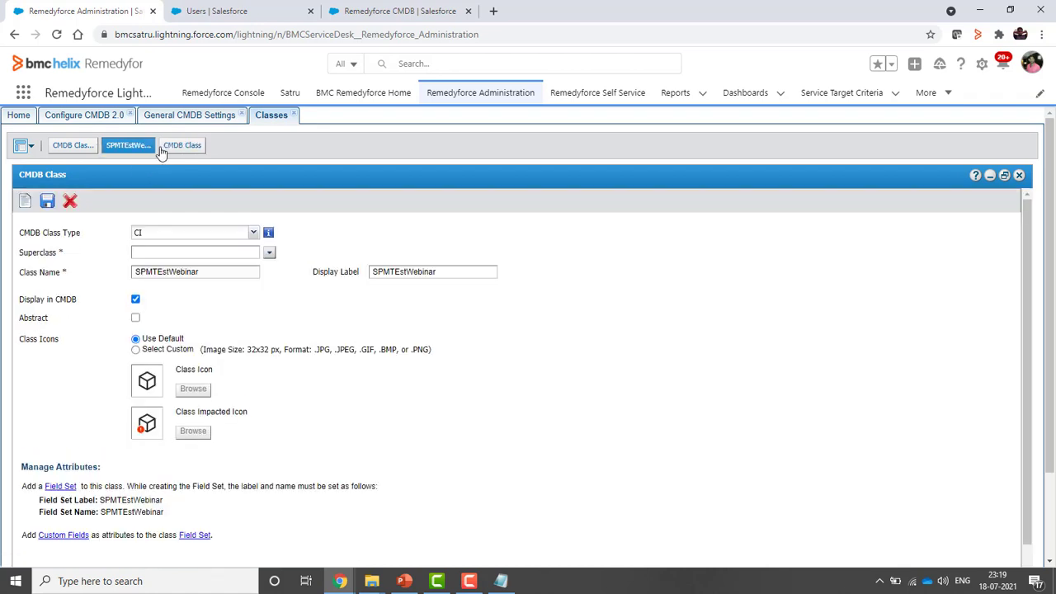
Make the new class a Rule Based Asset on the BMC_ComputerSystem CI class
left_click(178, 146)
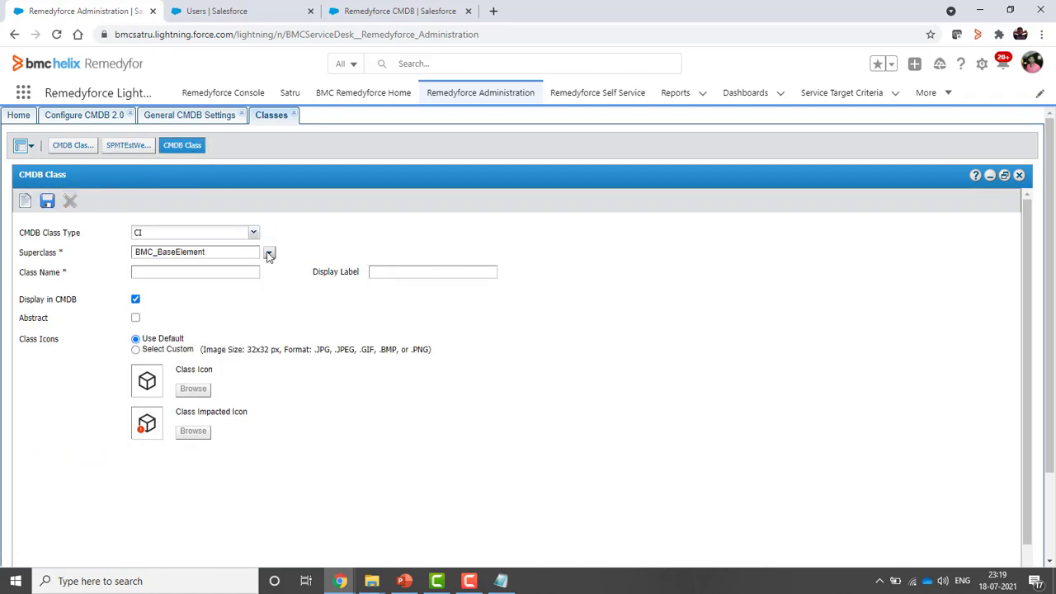
left_click(253, 233)
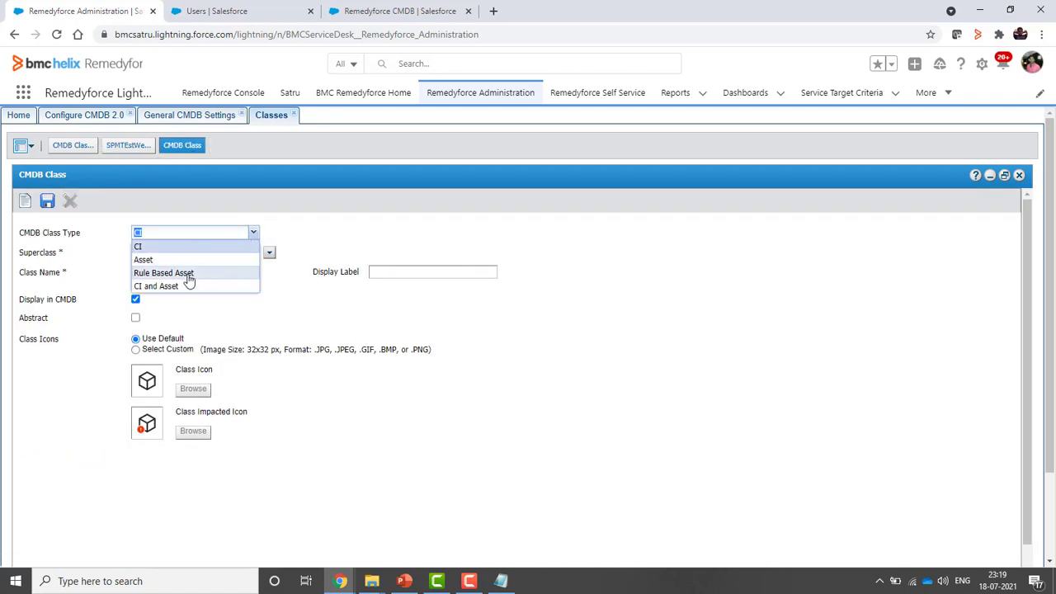
left_click(189, 279)
left_click(269, 254)
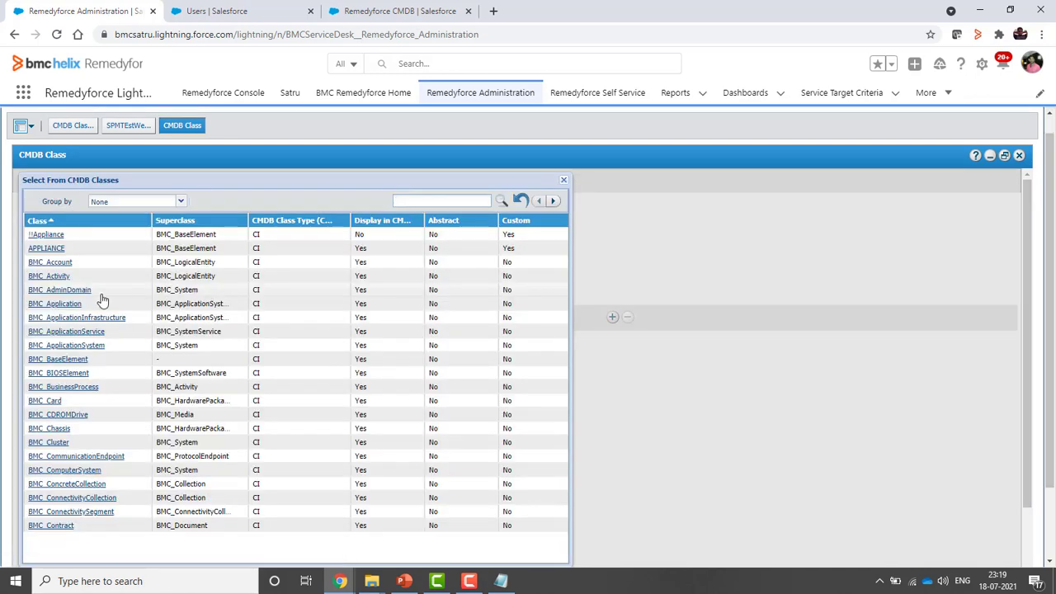
scroll(77, 470, "down", 3)
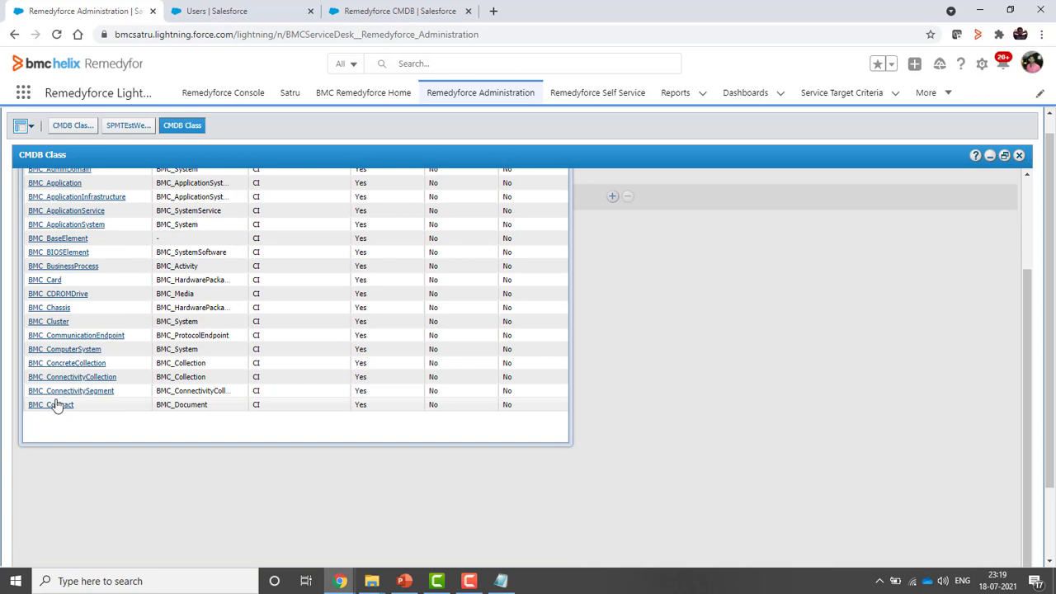
left_click(49, 349)
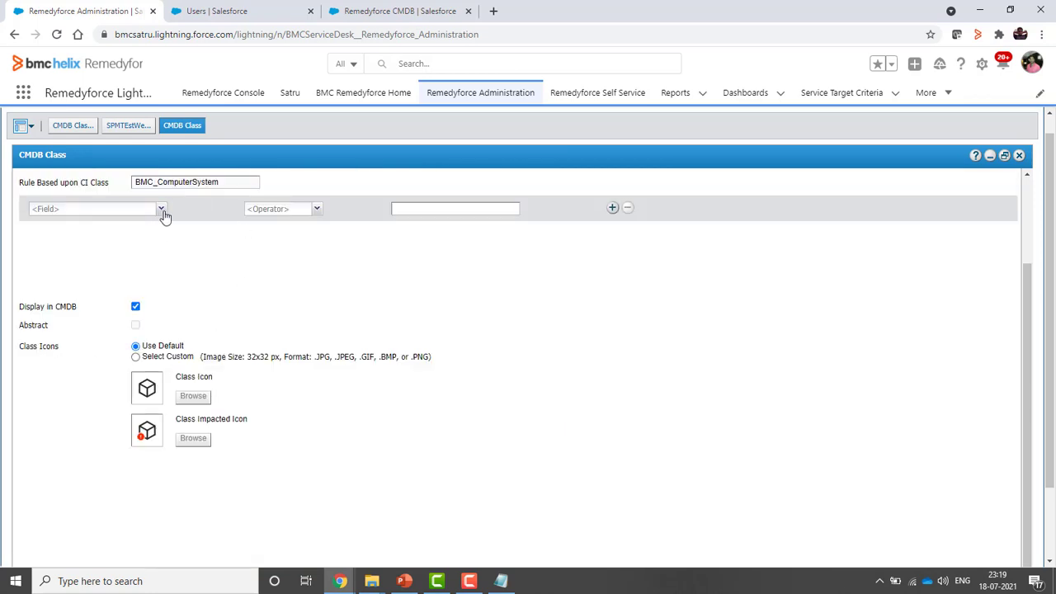
Add the rule criterion Primary Capability = Desktop
left_click(160, 210)
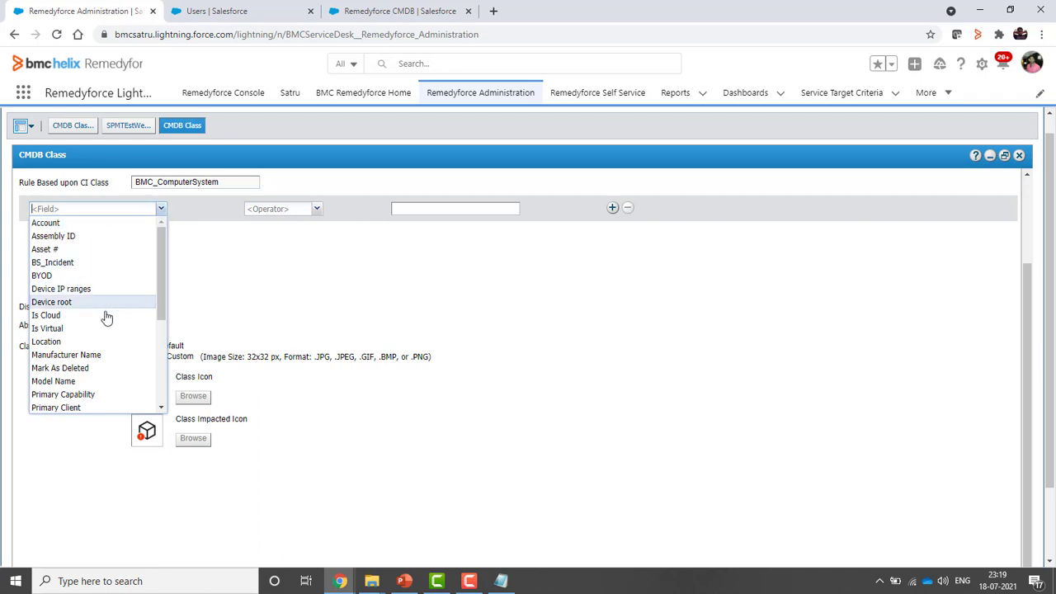
scroll(97, 353, "down", 2)
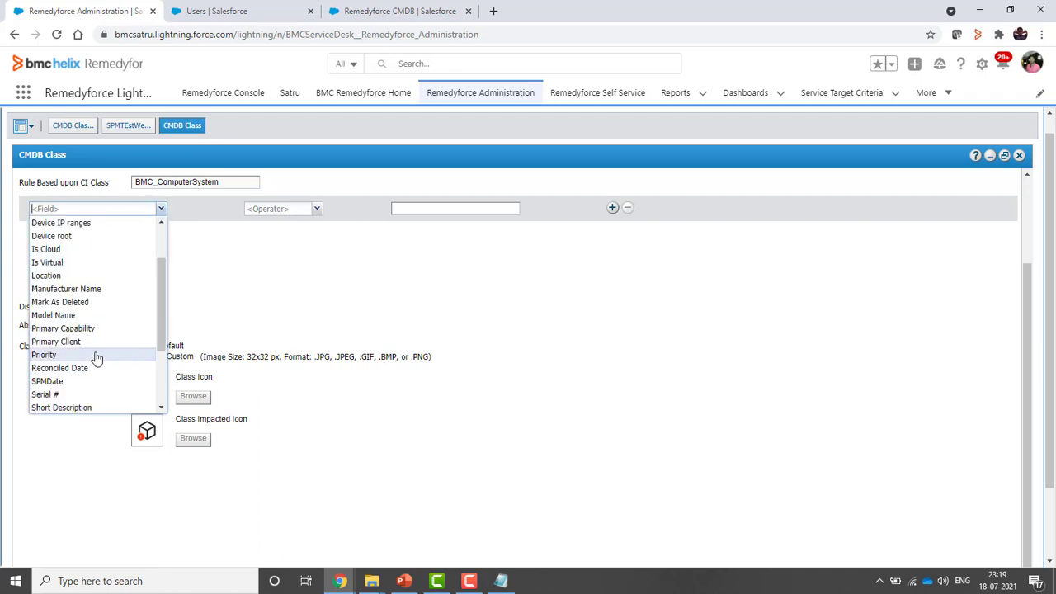
left_click(81, 332)
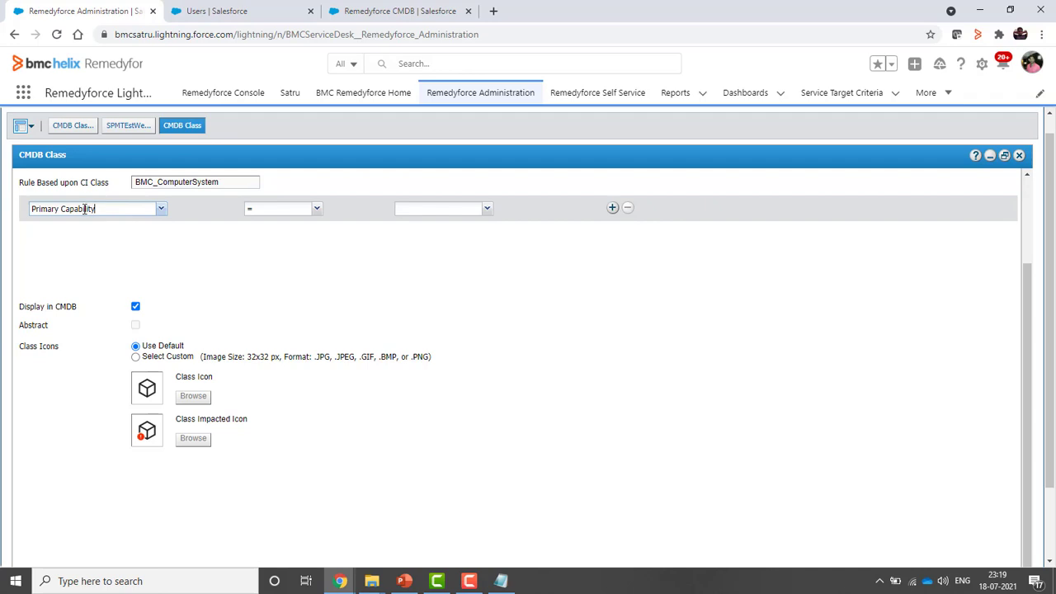
left_click(161, 208)
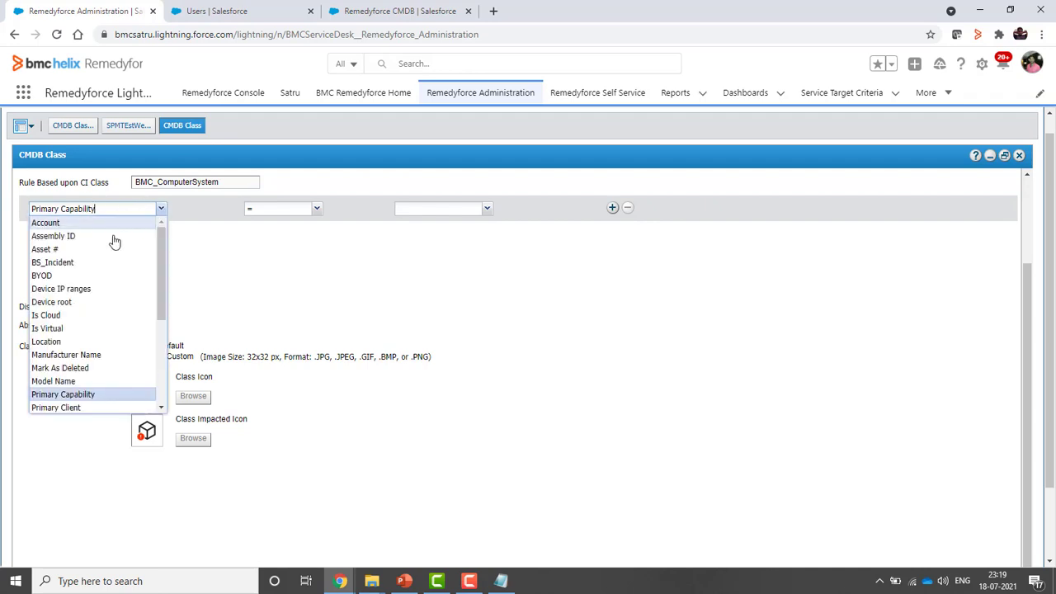
scroll(103, 373, "down", 2)
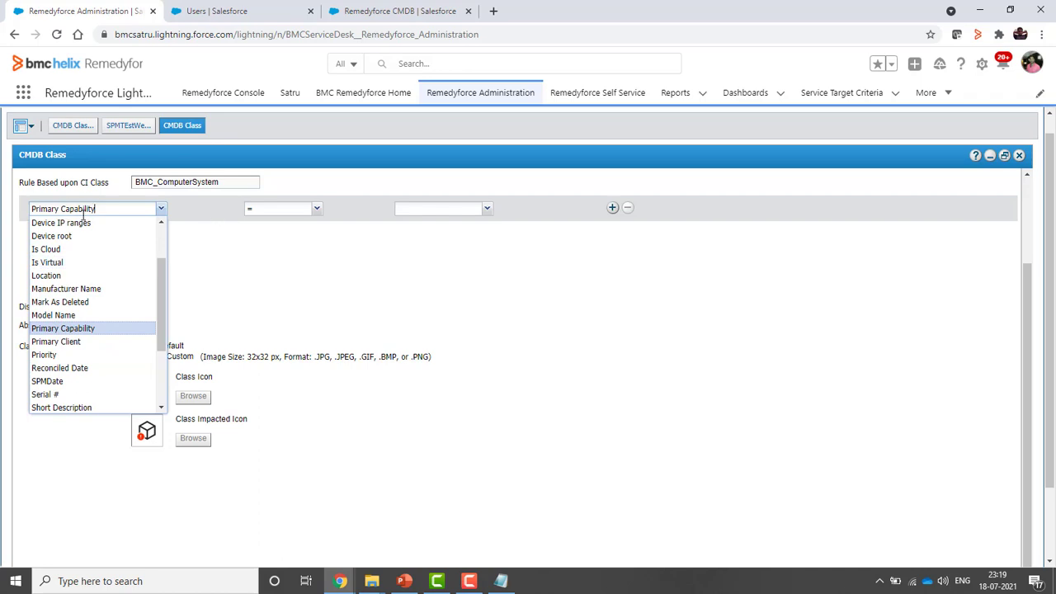
left_click(381, 213)
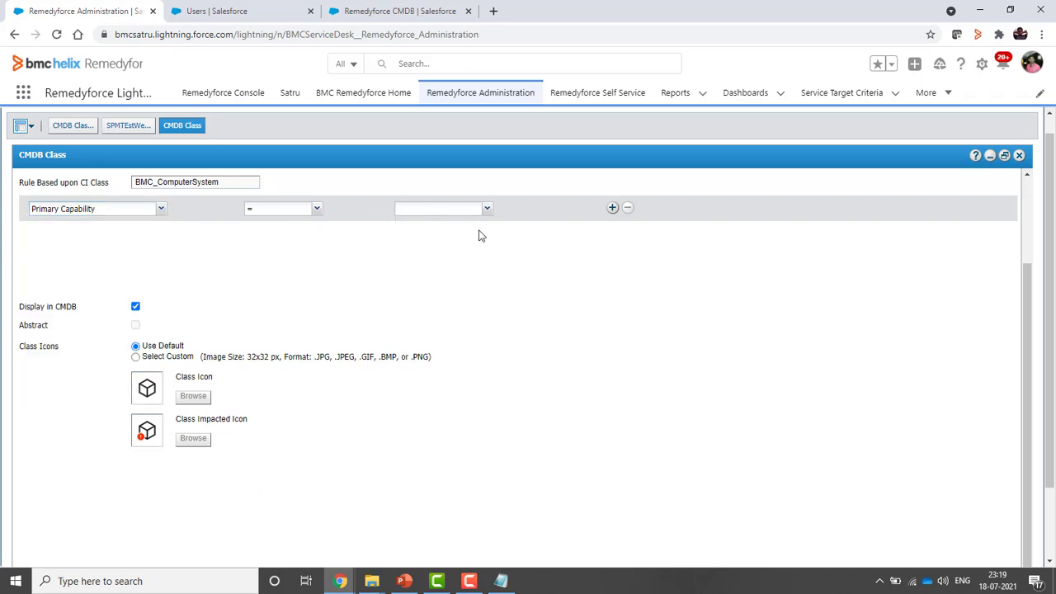
left_click(487, 210)
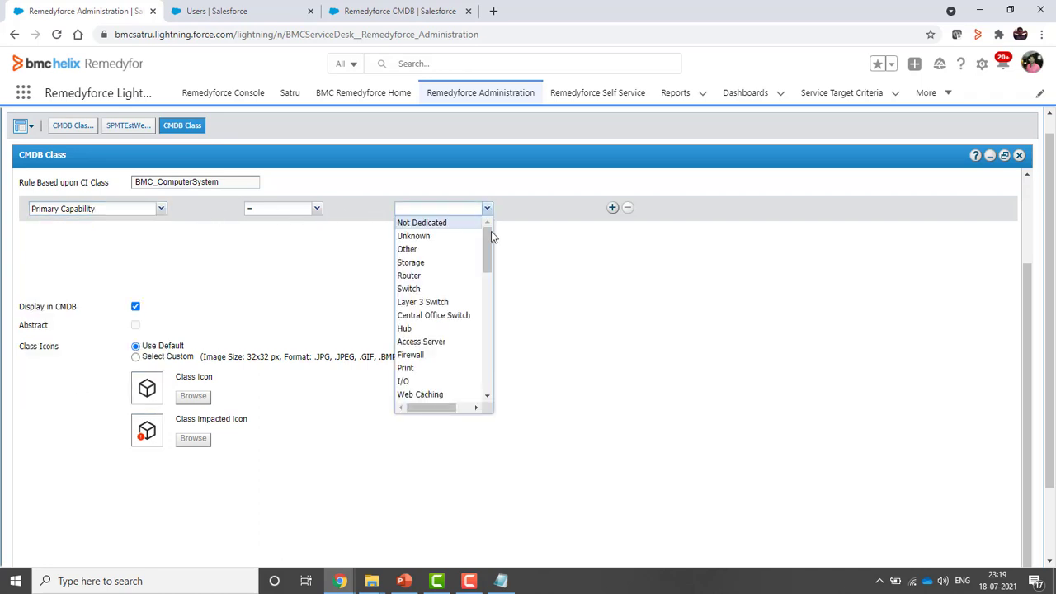
left_click_drag(488, 261, 475, 385)
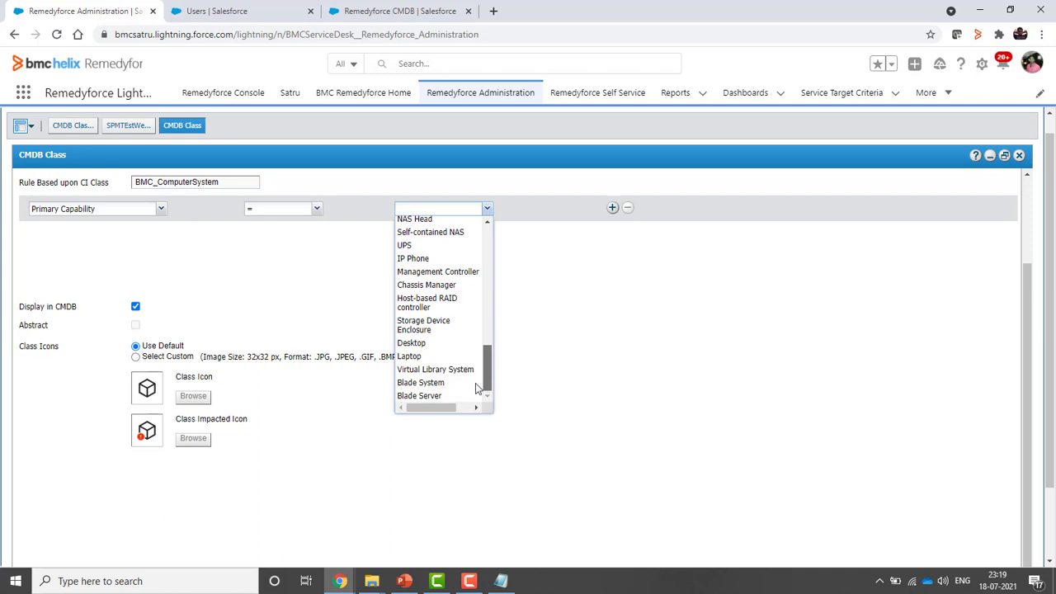
left_click(409, 343)
left_click(612, 208)
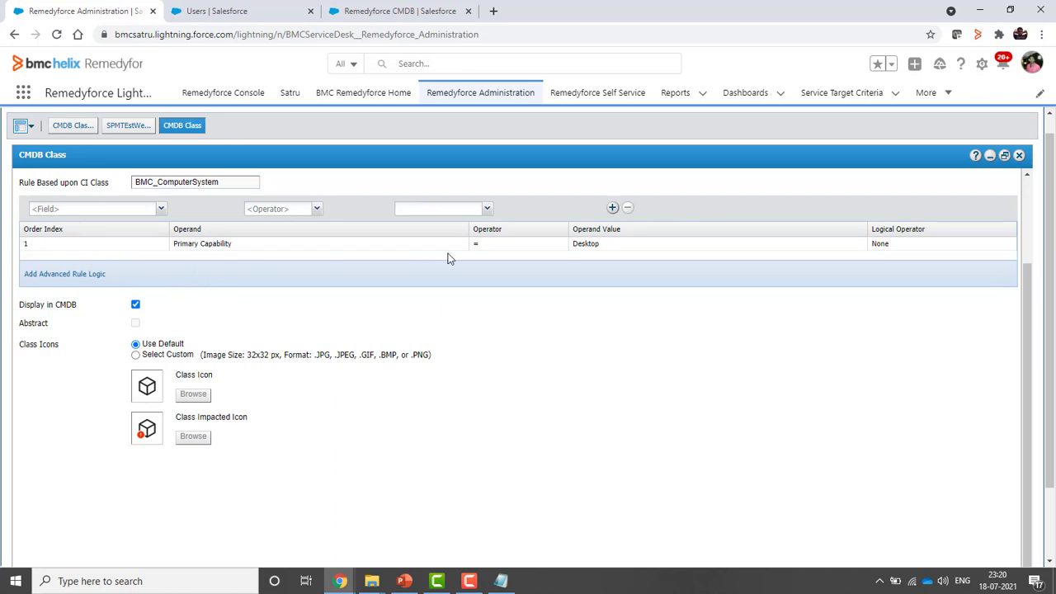
Rename the class to SPMtestWebinar2 and save it
scroll(648, 326, "up", 3)
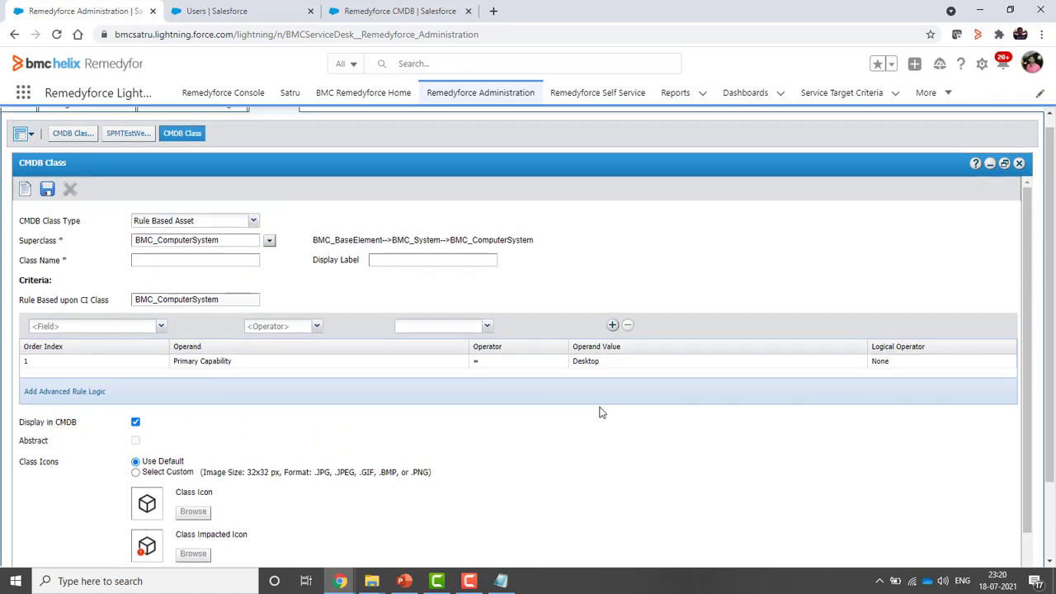
scroll(602, 412, "up", 1)
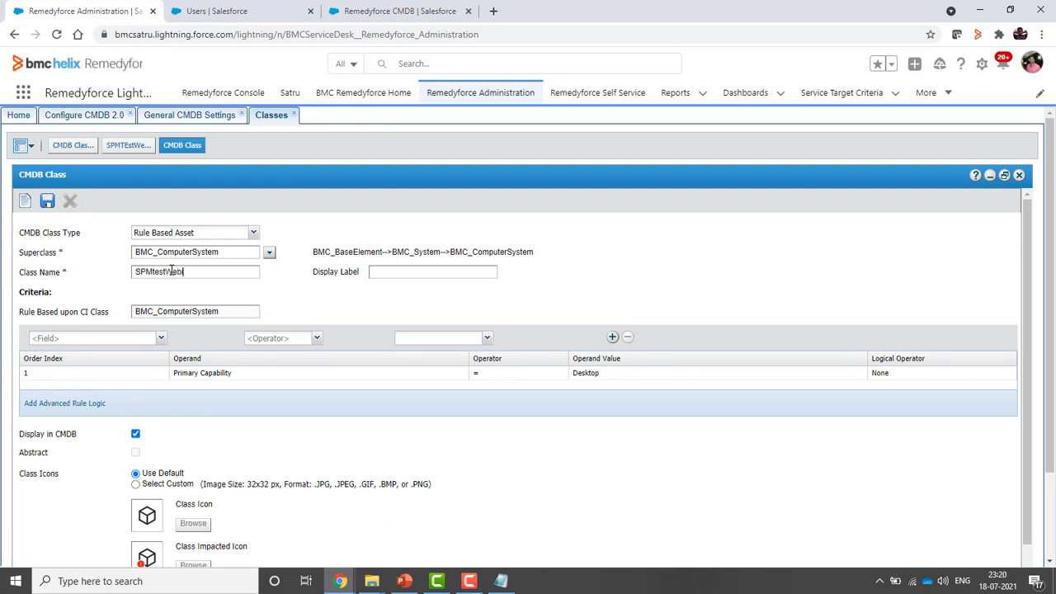
double_click(171, 272)
type("2")
left_click(413, 302)
left_click(47, 202)
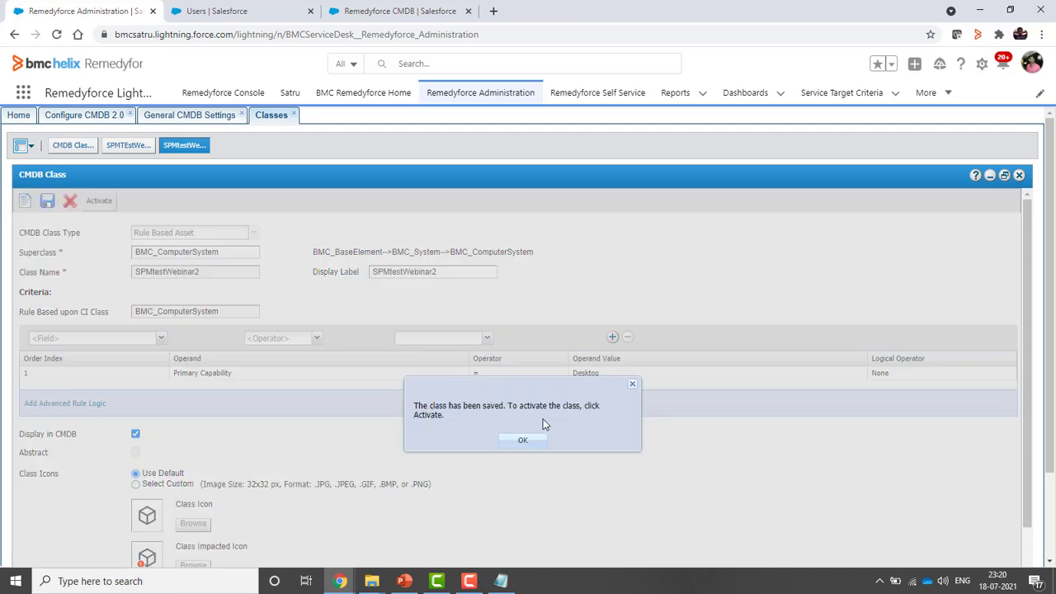
Activate SPMtestWebinar2, synchronizing existing CIs, and save the class again
left_click(521, 441)
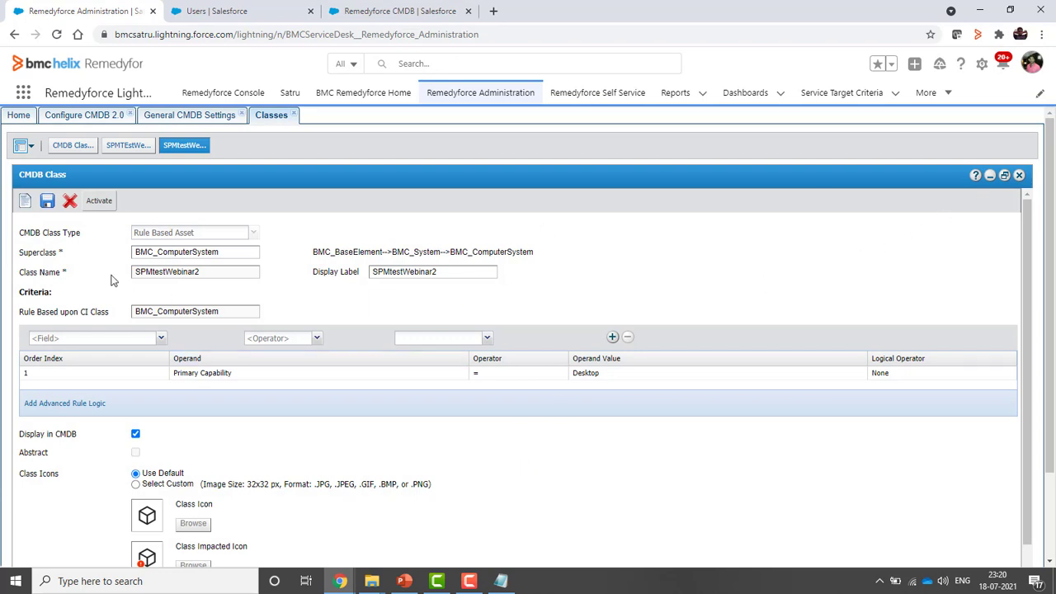
left_click(99, 205)
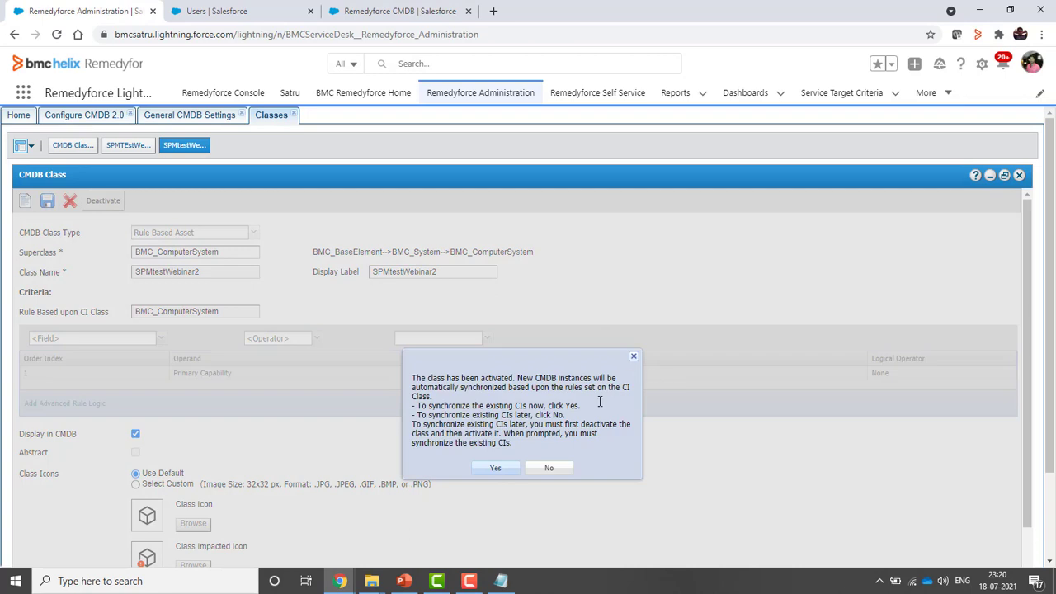
left_click(497, 470)
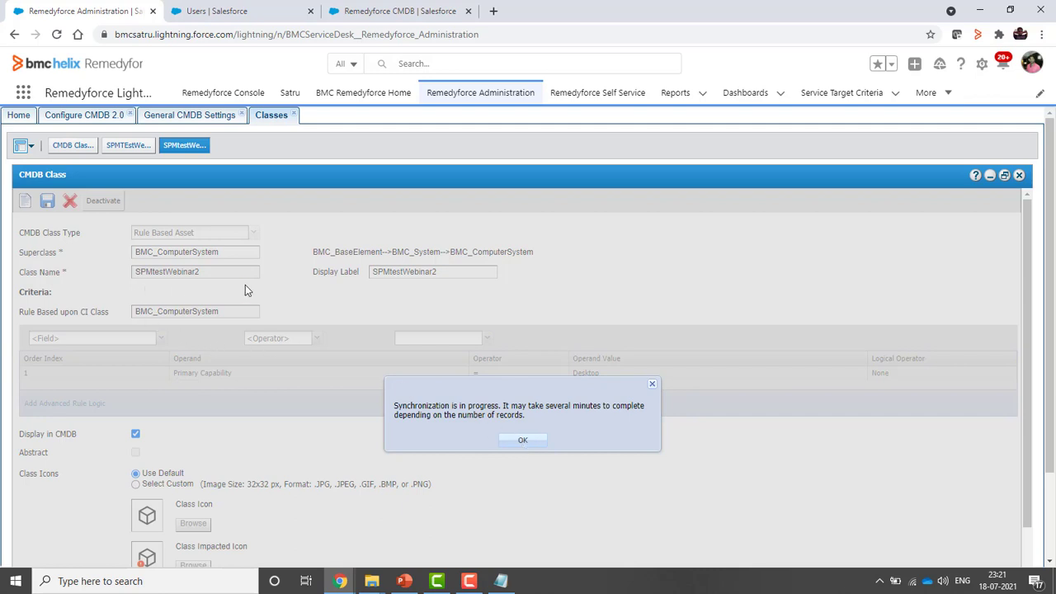
left_click(526, 443)
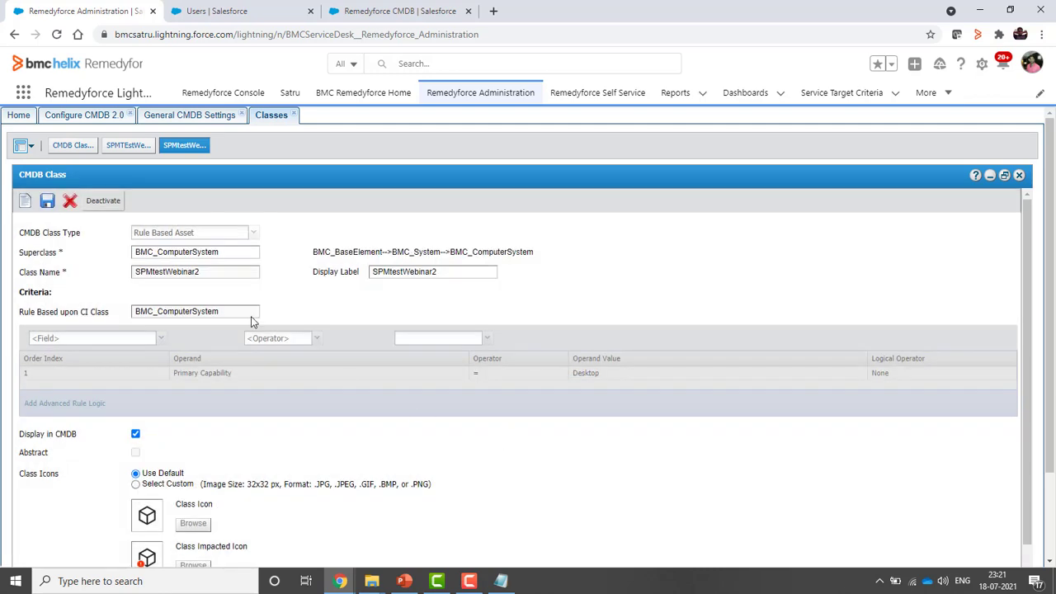
left_click(47, 200)
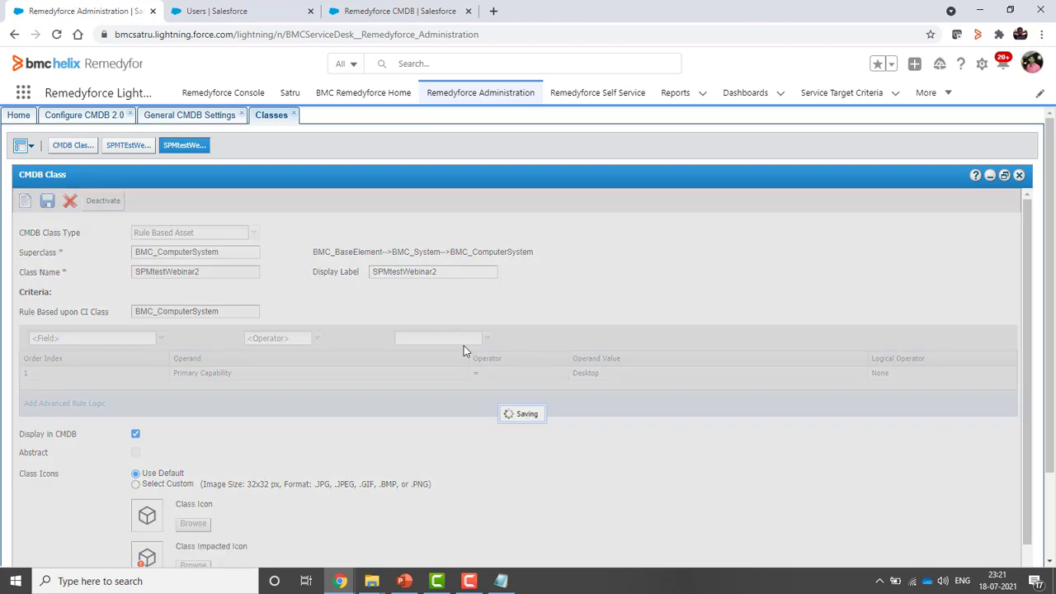
Reload the Remedyforce CMDB tab and copy the display label SPMtestWebinar2
left_click(386, 13)
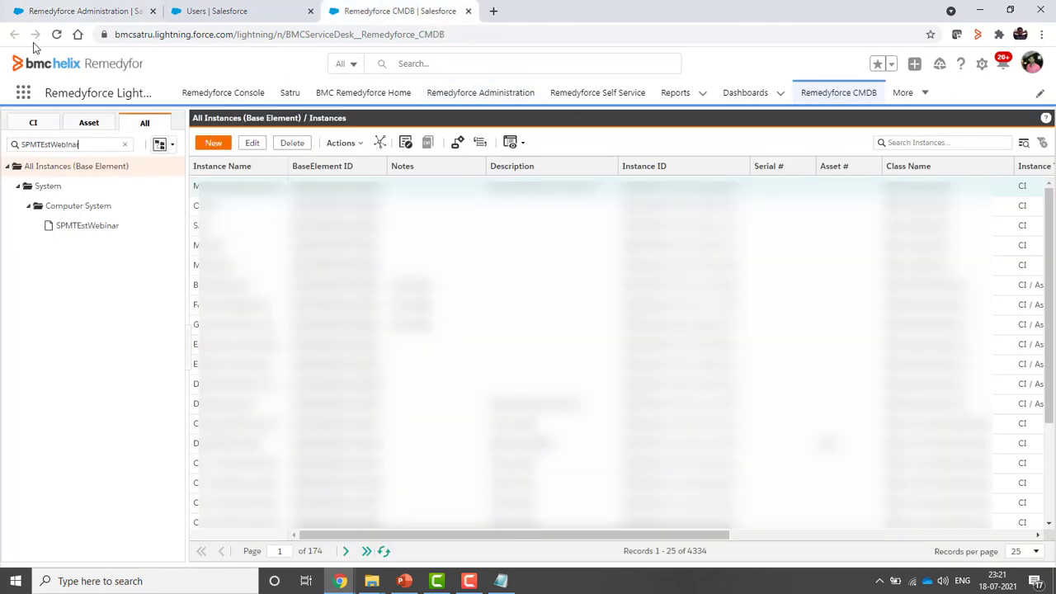
left_click(56, 34)
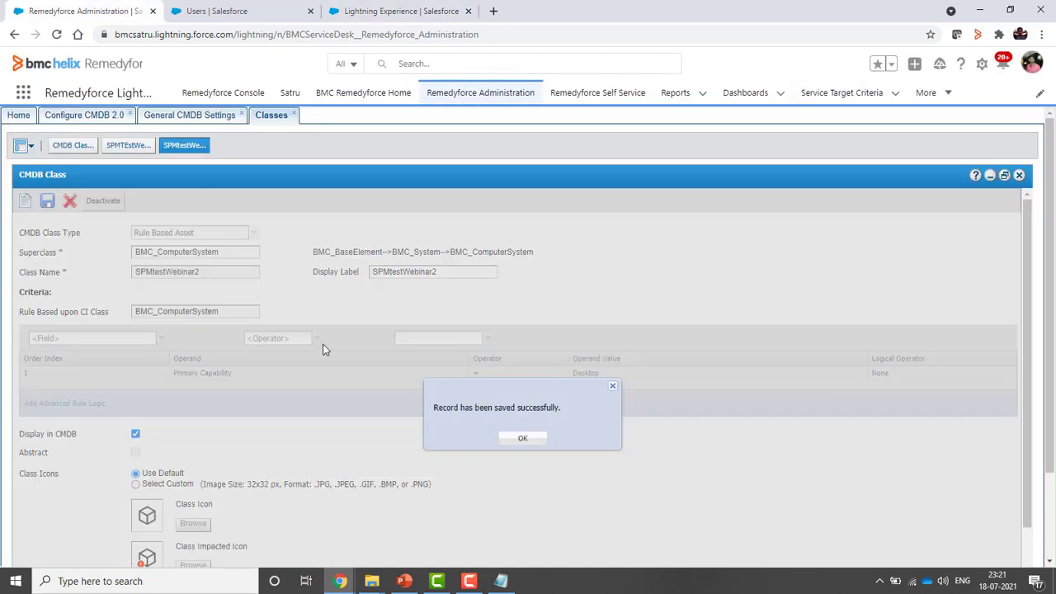
left_click(523, 438)
left_click(442, 273)
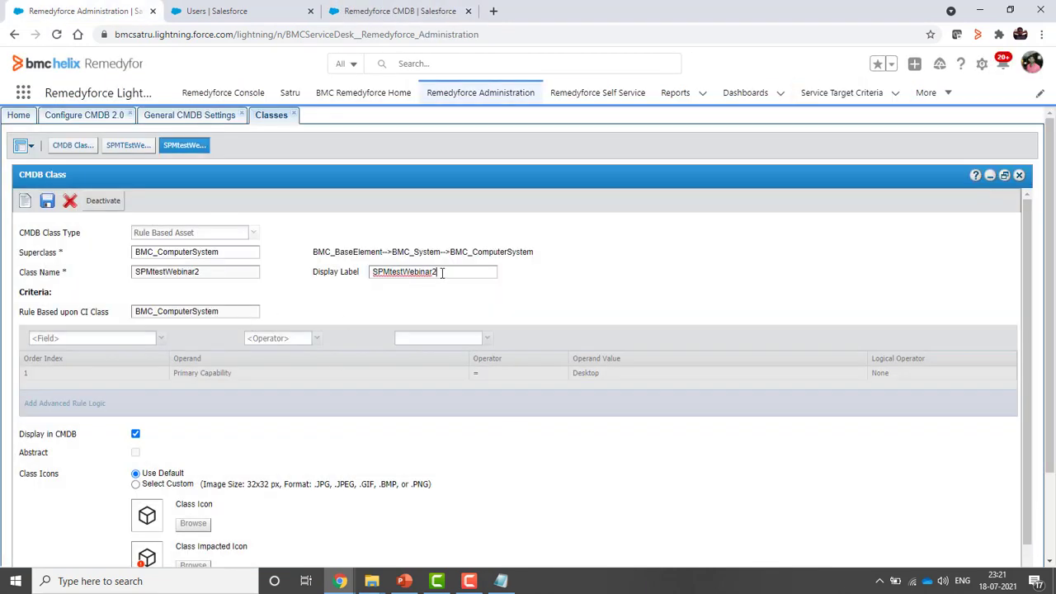
left_click_drag(442, 273, 336, 275)
key("ctrl+c")
Filter the CMDB class tree by pasting SPMtestWebinar2, then reselect its display label
left_click(404, 15)
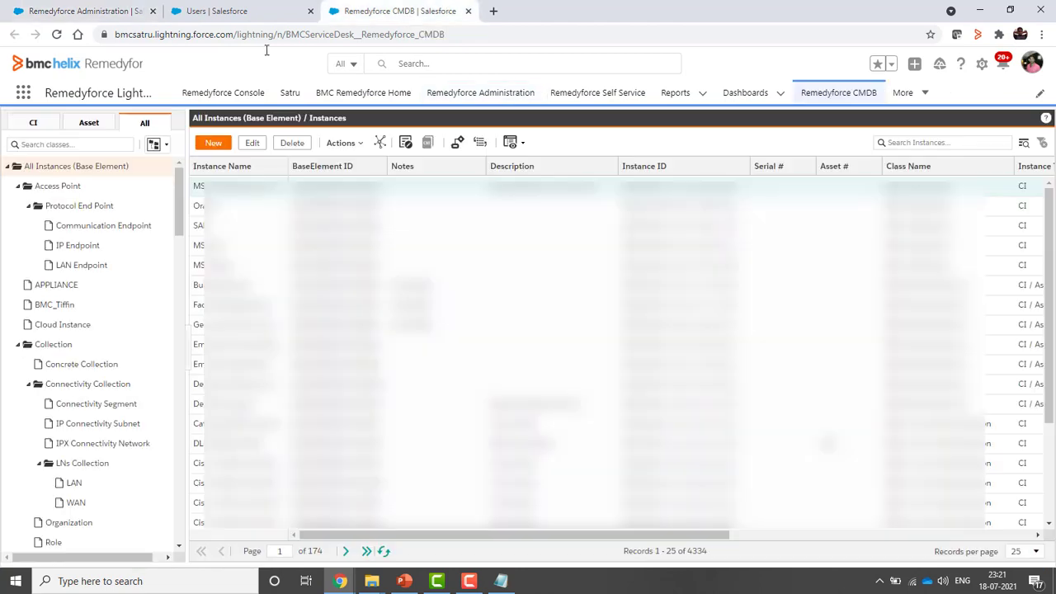
left_click(93, 144)
key("ctrl+v")
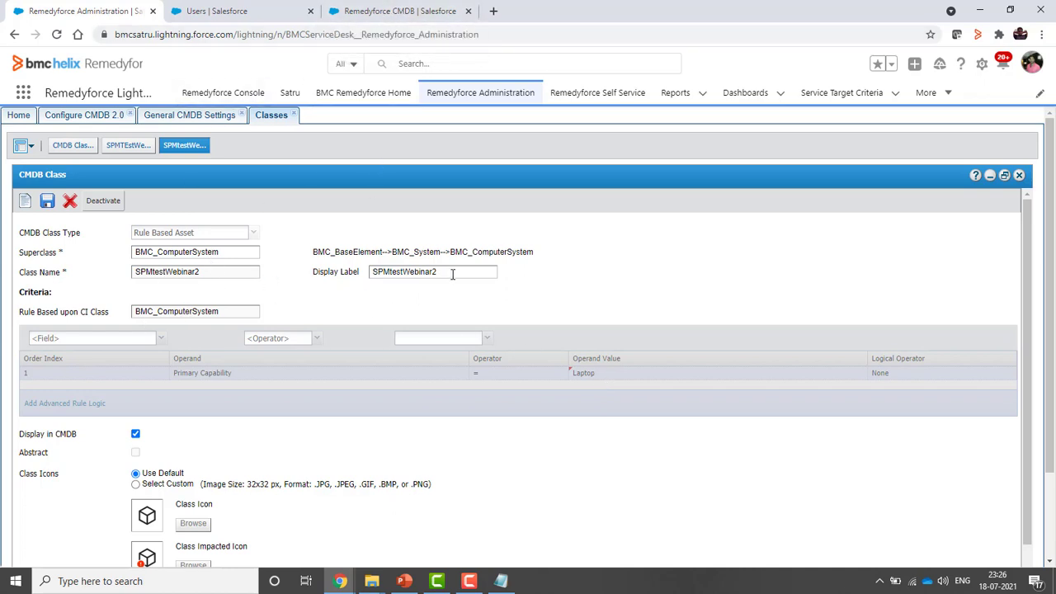
left_click_drag(452, 274, 364, 271)
key("ctrl+c")
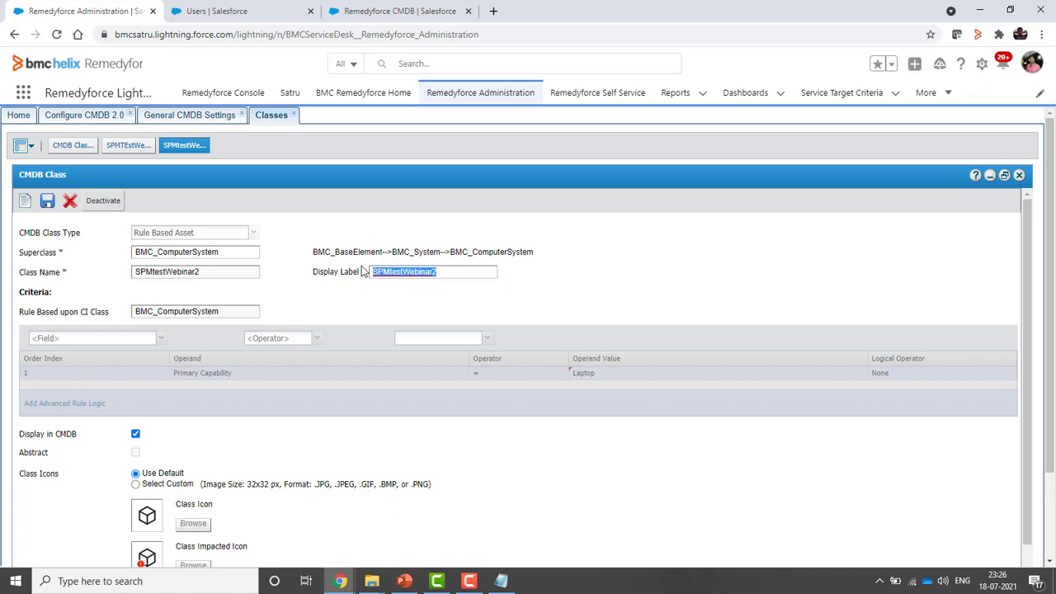
View SPMtestWebinar2's empty instance list, then drop the trailing '2' from the search to list both classes
left_click(408, 8)
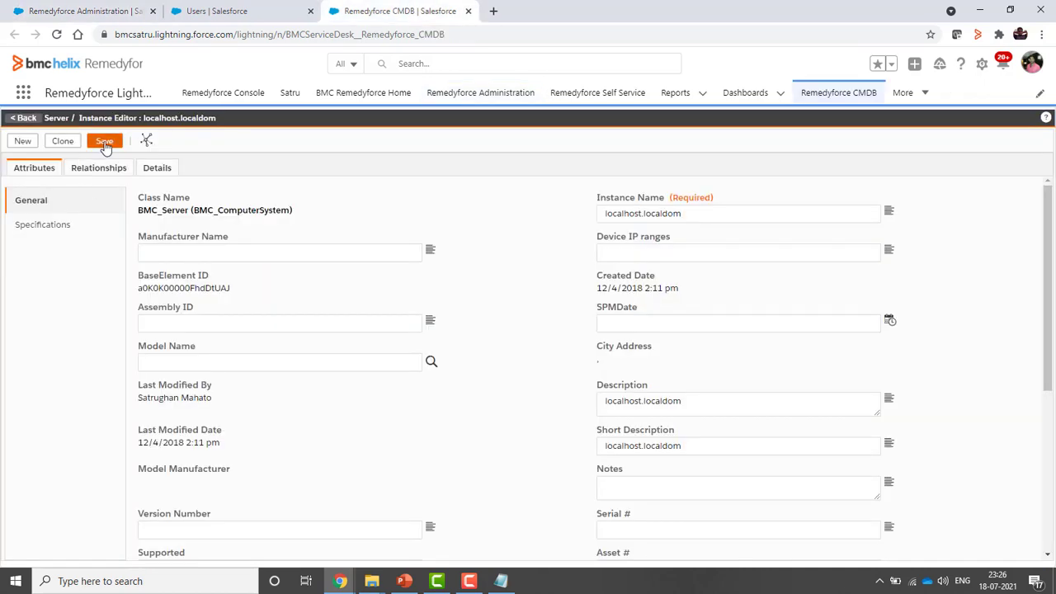
left_click(23, 119)
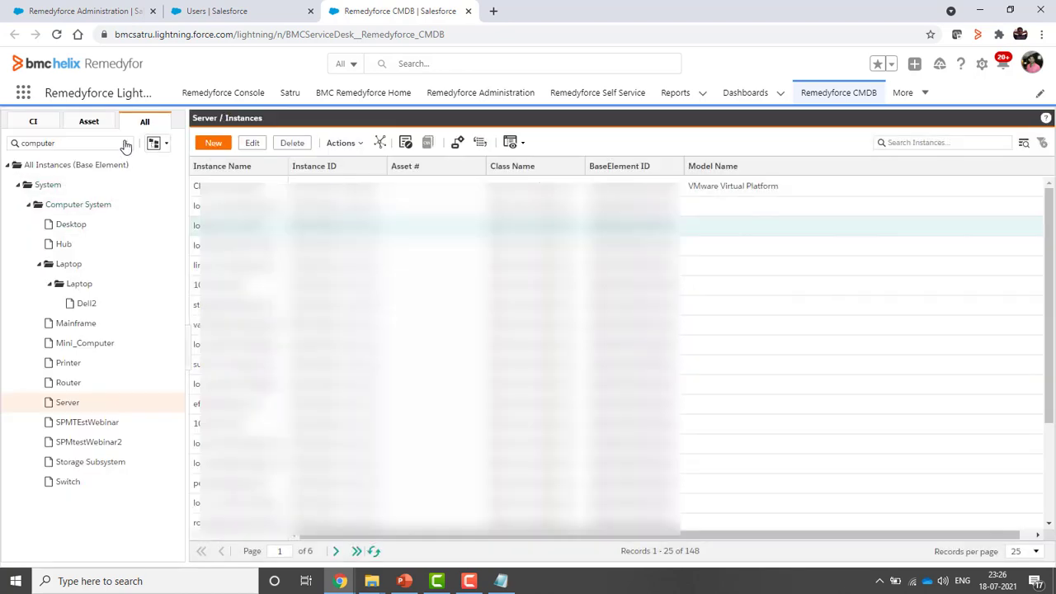
left_click(125, 143)
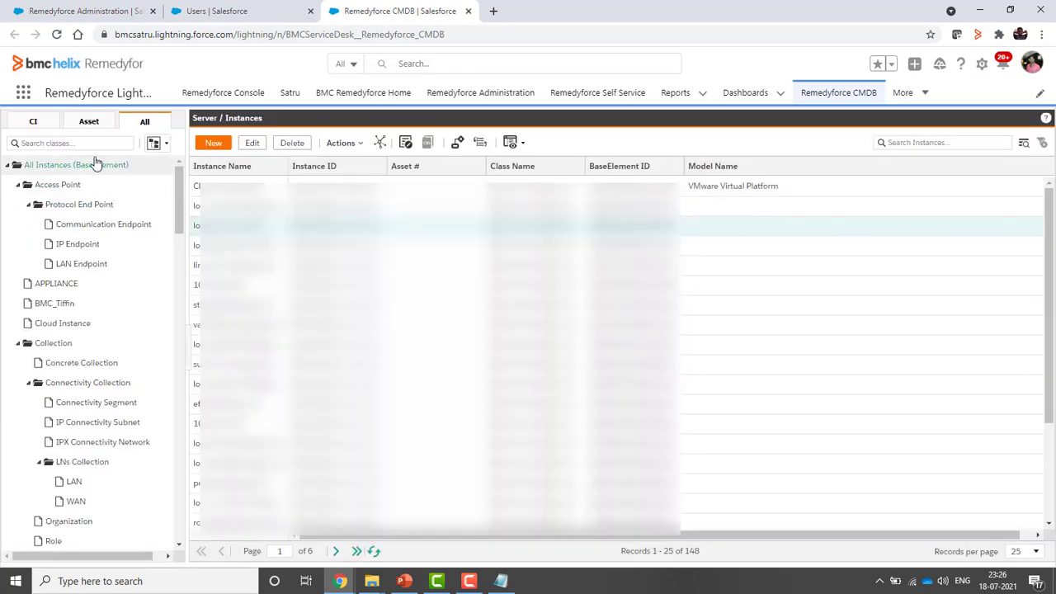
left_click(90, 143)
key("ctrl+v")
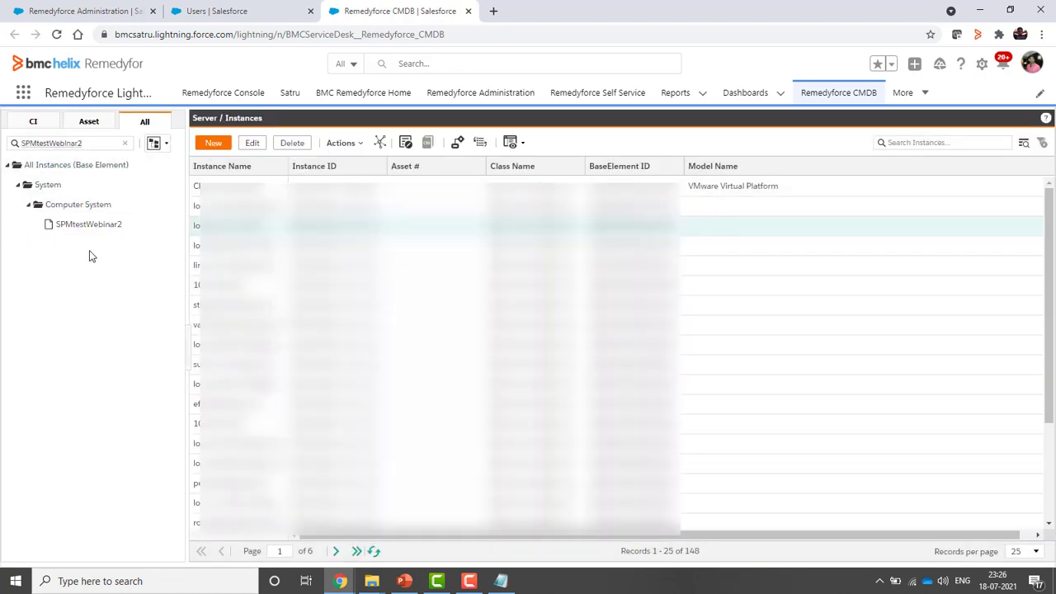
left_click(85, 228)
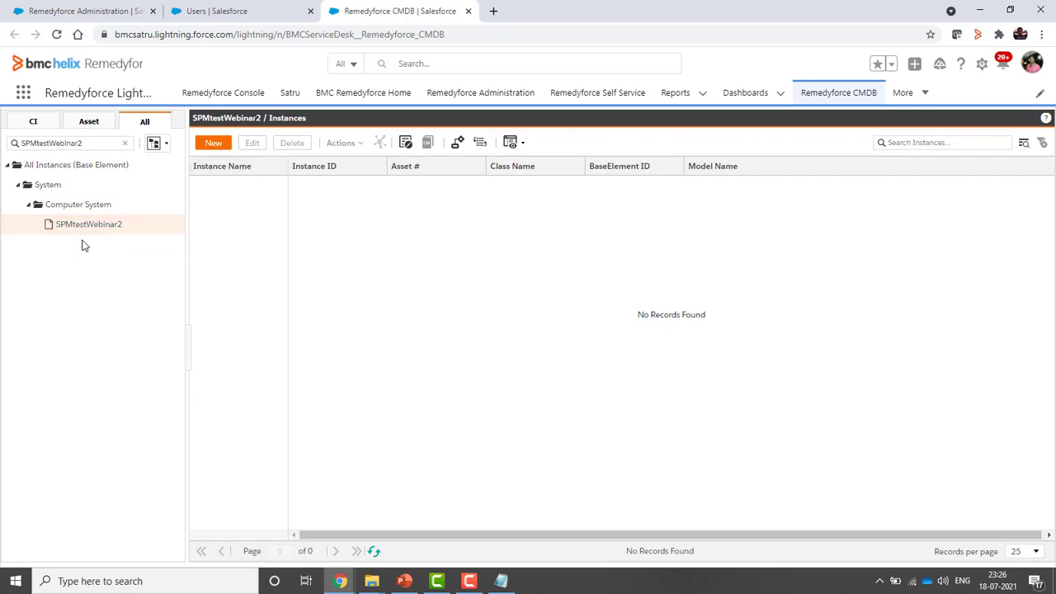
left_click(103, 143)
key("BackSpace")
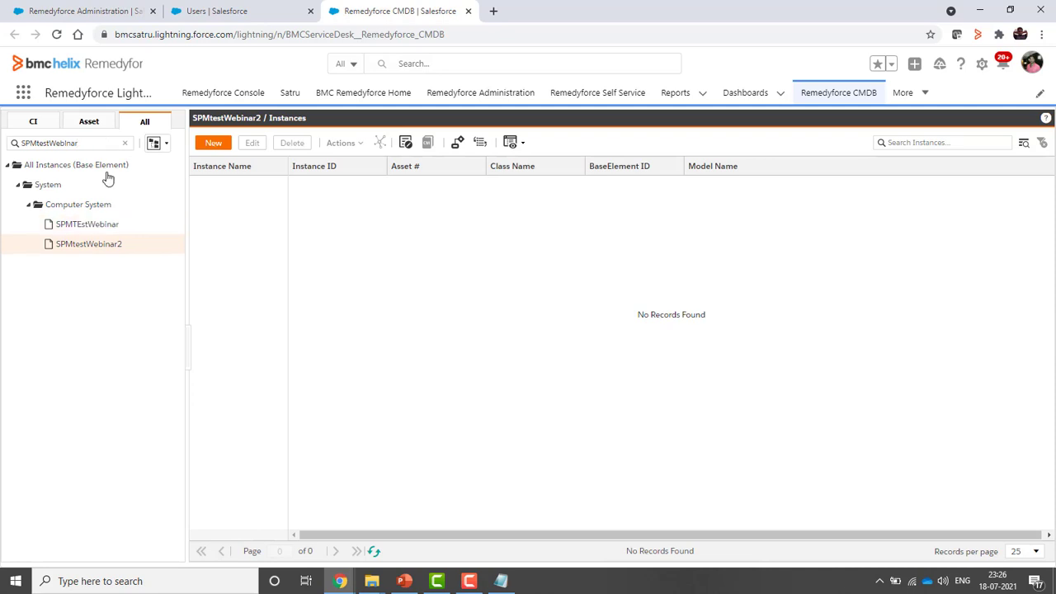
Start a new SPMTEstWebinar instance with manufacturer BMC software and instance name SPMtestWeb1
left_click(82, 228)
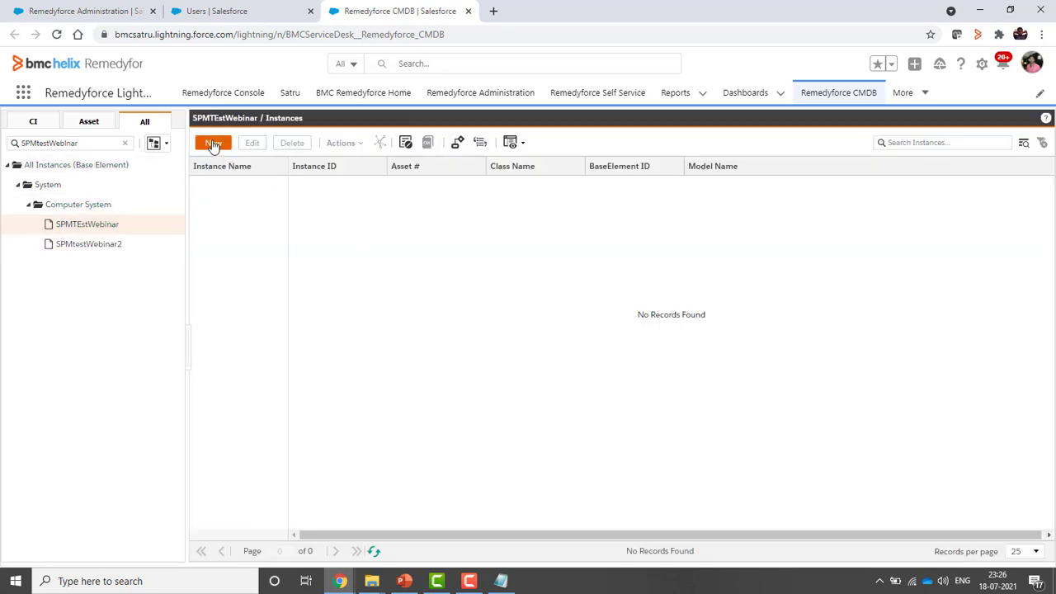
left_click(213, 143)
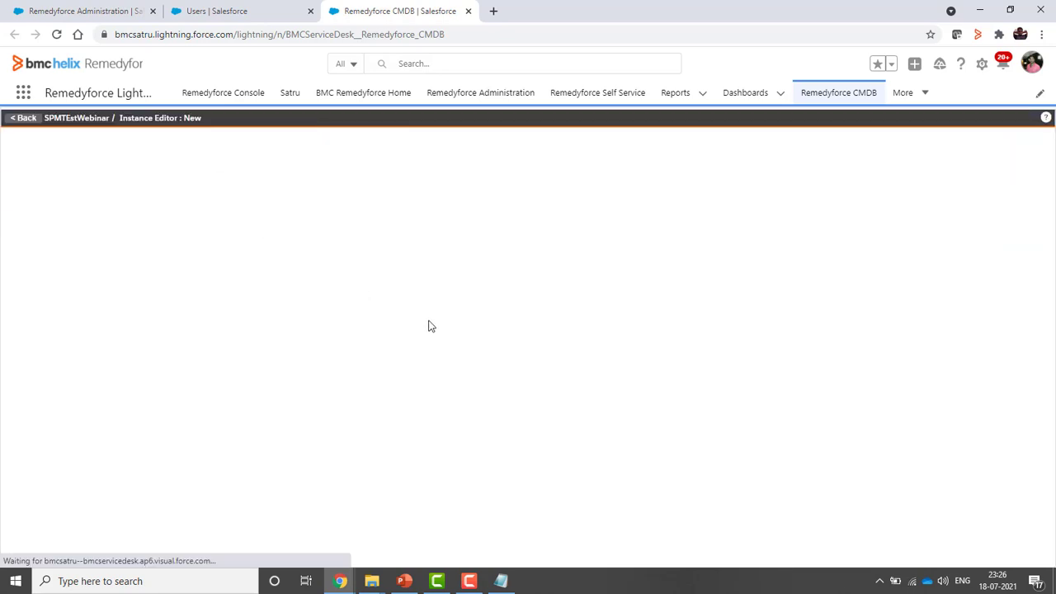
left_click(223, 253)
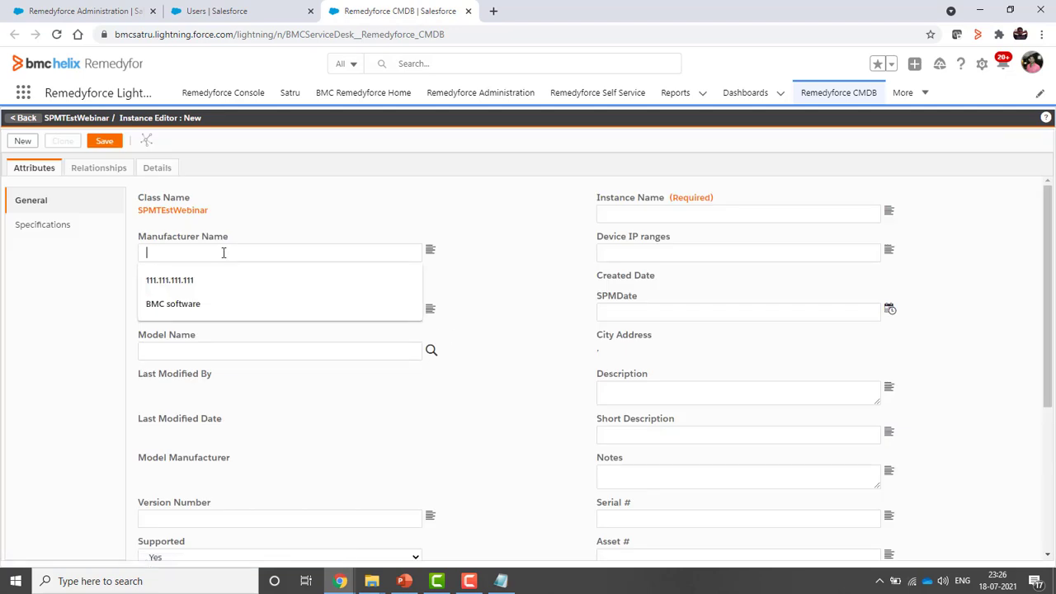
type("BMC")
left_click(265, 281)
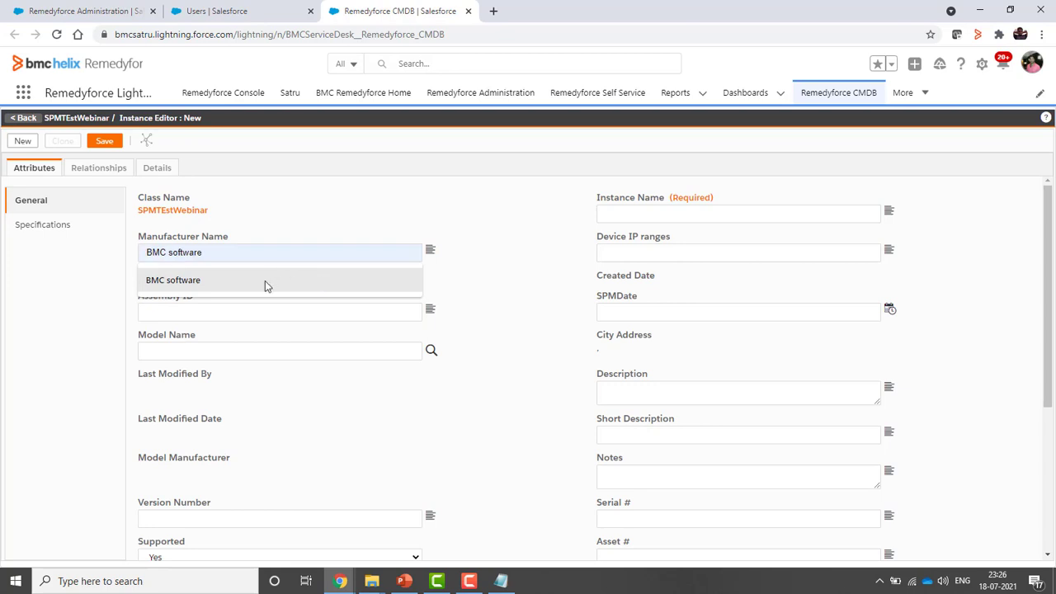
left_click(645, 216)
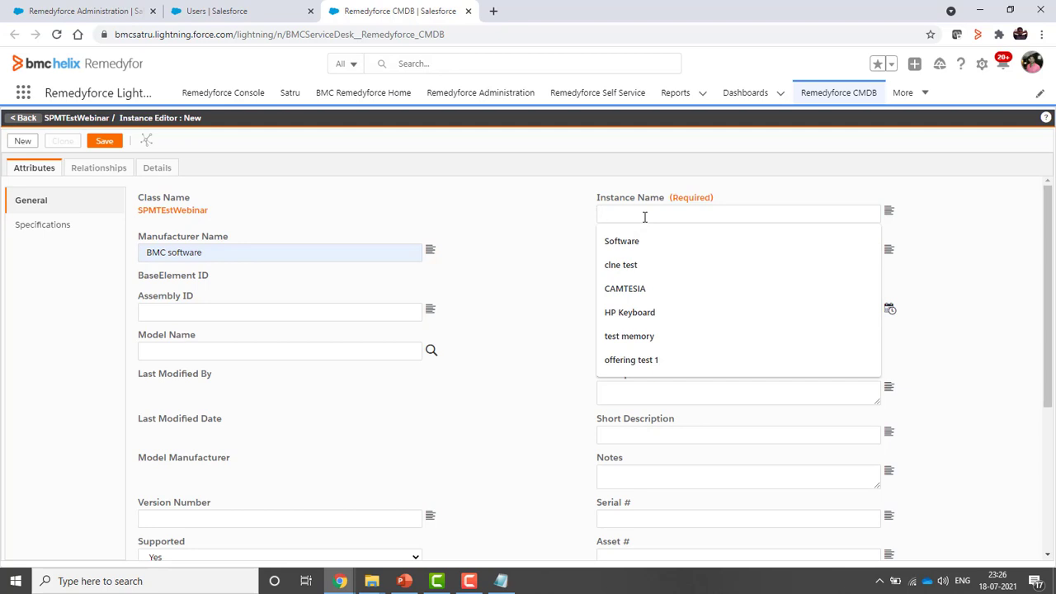
type("SPMtestWeb1")
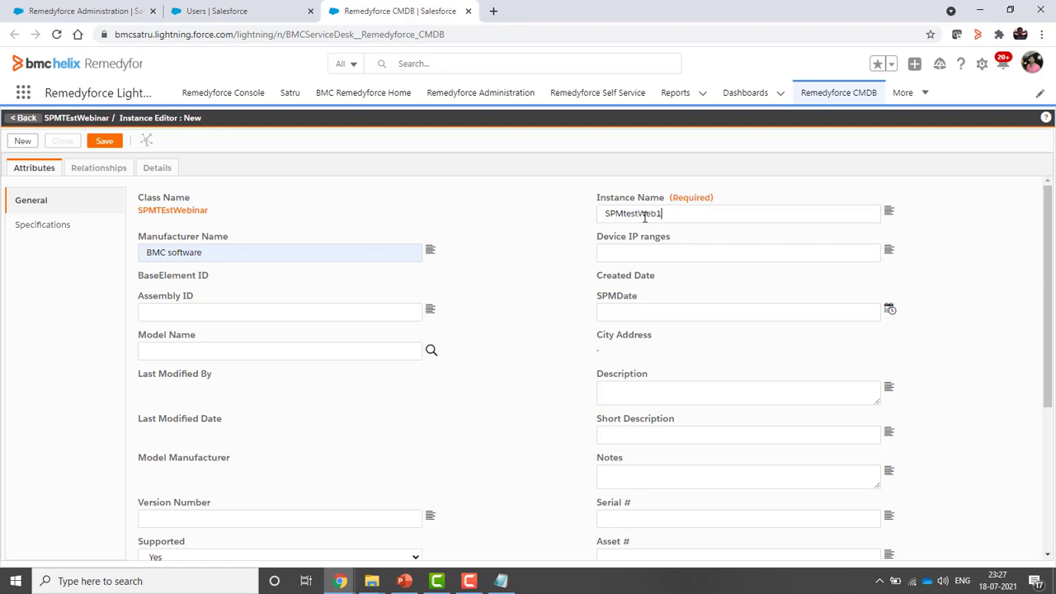
Set Priority 1, Stage Developed and CI Status Deployed
scroll(404, 385, "down", 3)
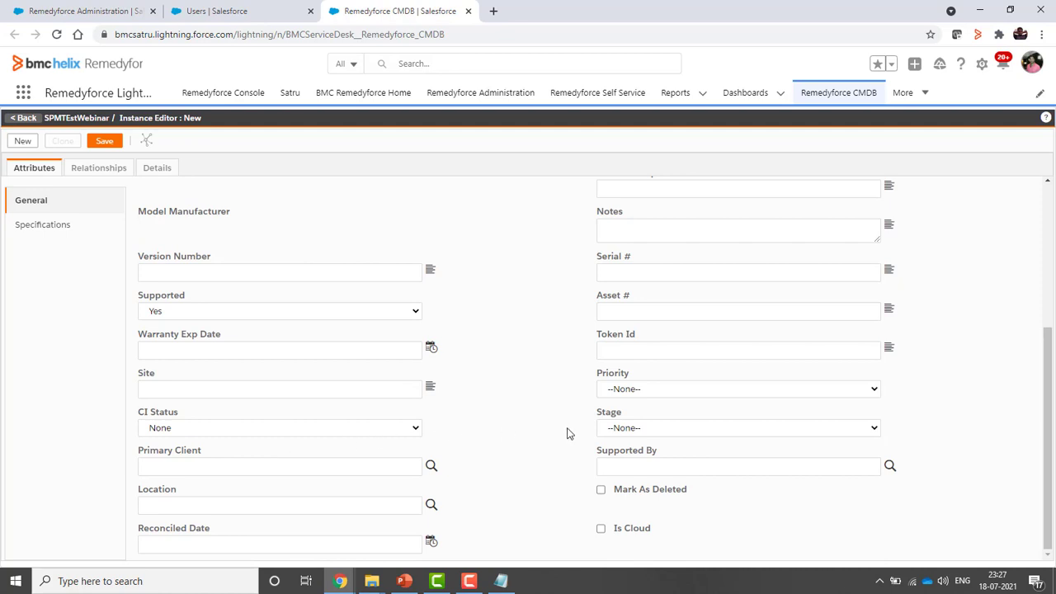
left_click(654, 394)
left_click(632, 415)
left_click(633, 430)
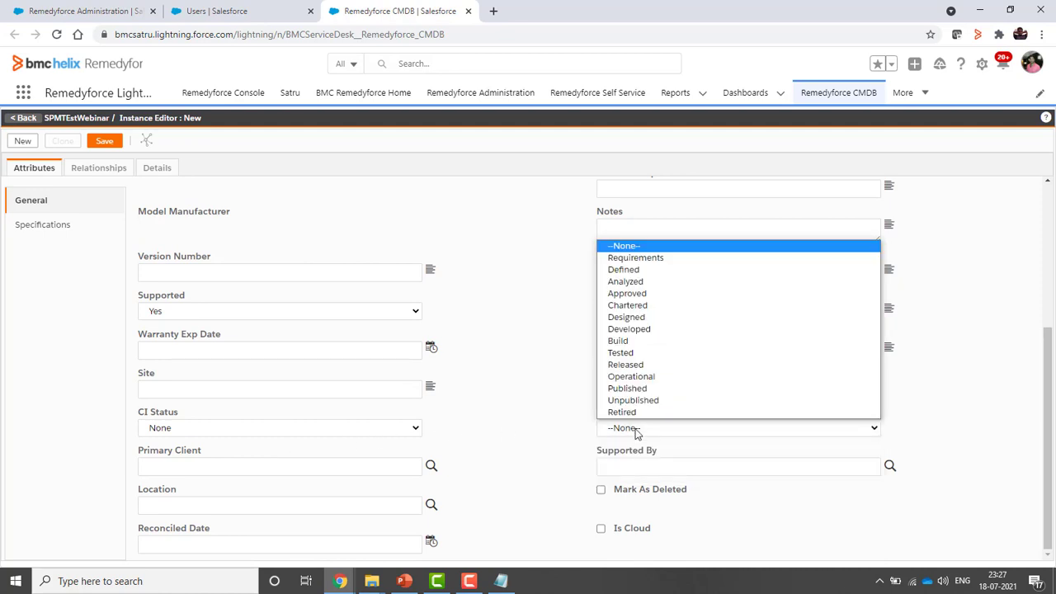
left_click(645, 330)
left_click(186, 429)
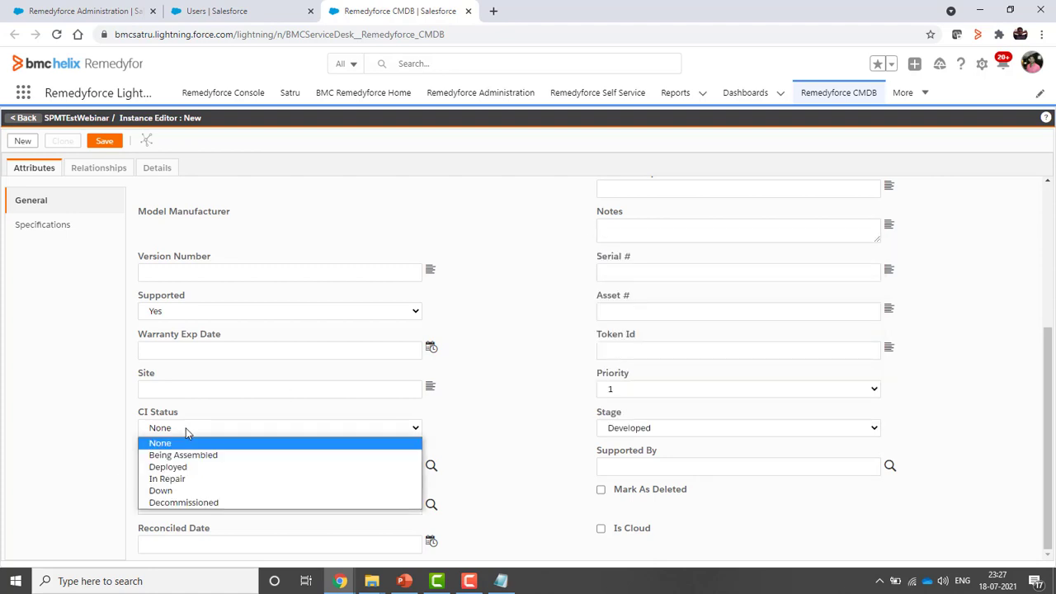
left_click(195, 470)
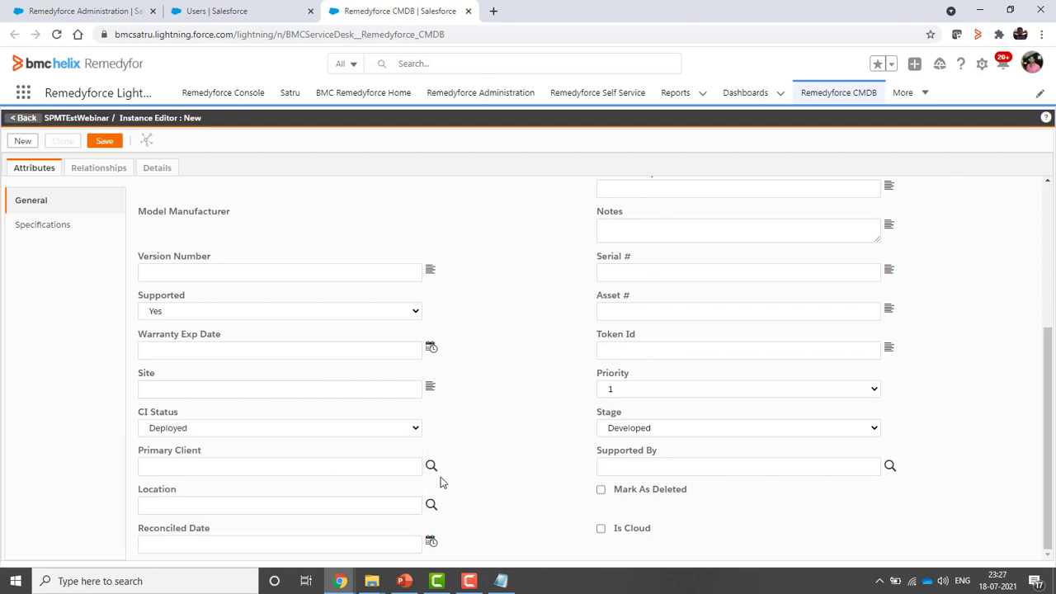
Under Specifications set Is Virtual to No and Primary Capability to Unknown, then save
scroll(438, 481, "up", 3)
left_click(50, 227)
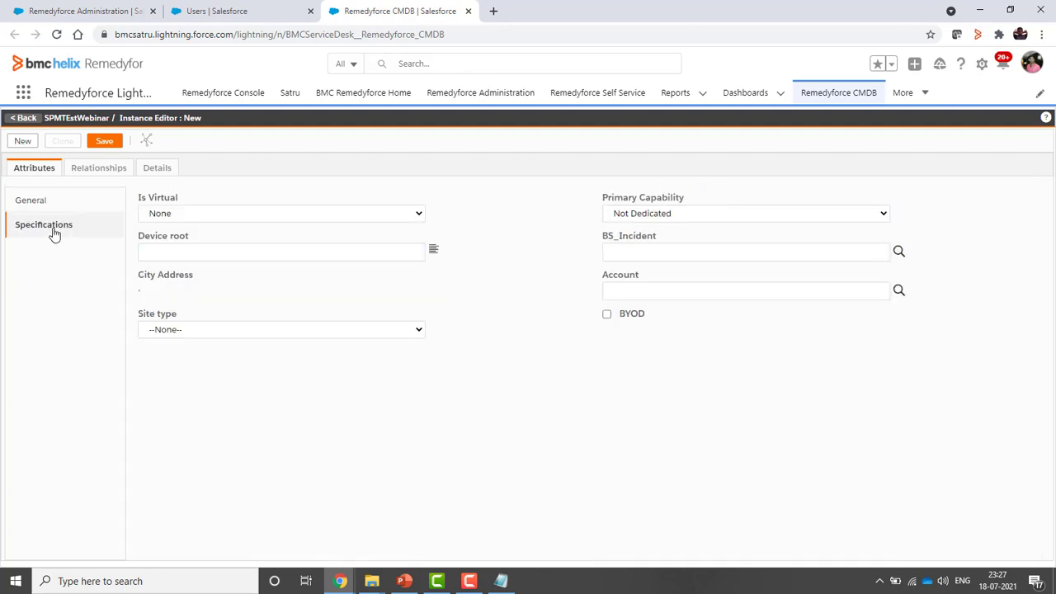
left_click(279, 216)
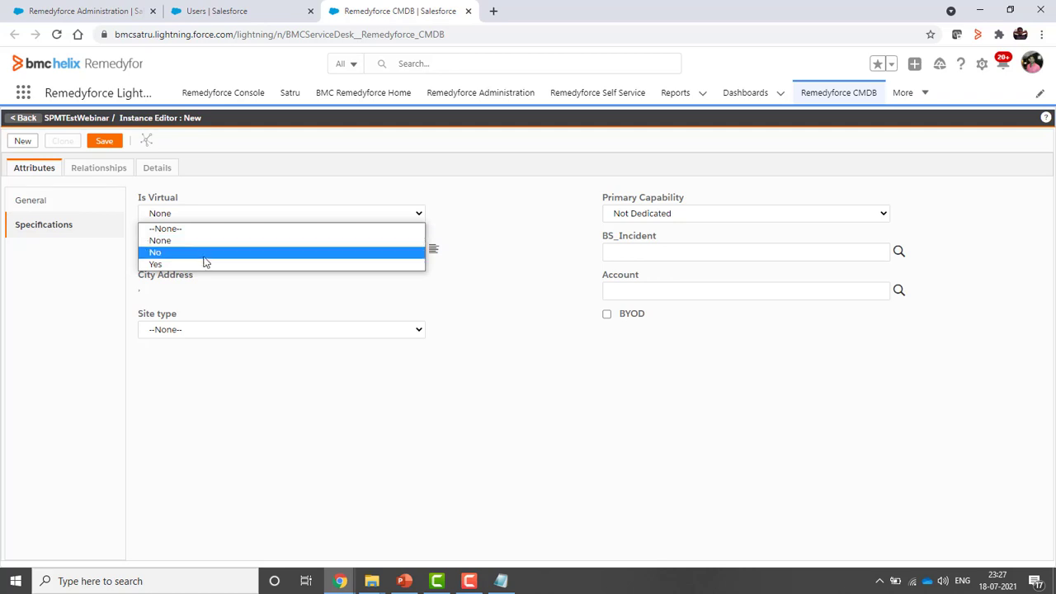
left_click(206, 252)
left_click(648, 216)
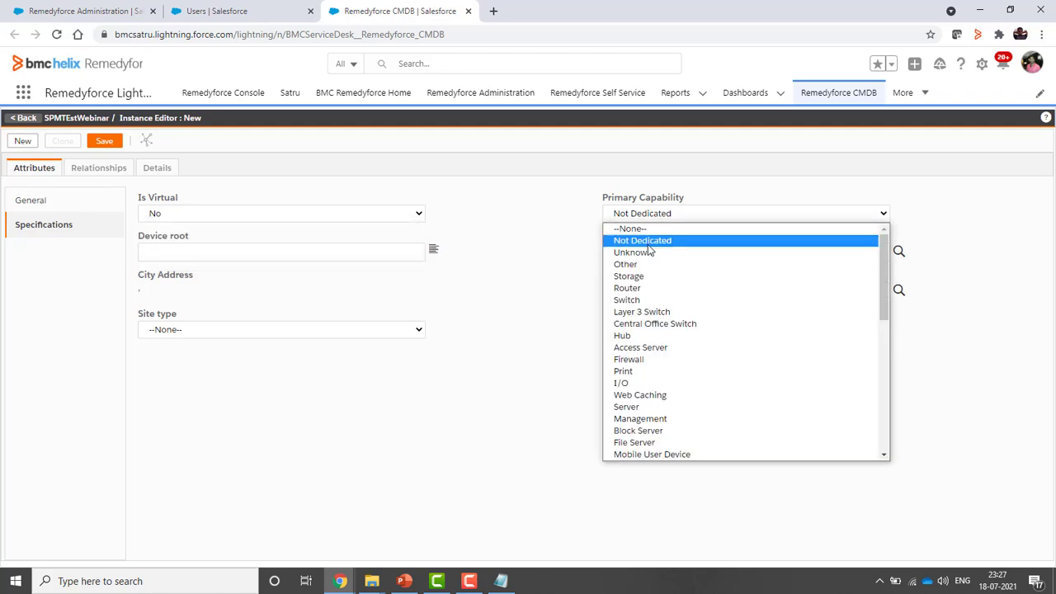
left_click(637, 253)
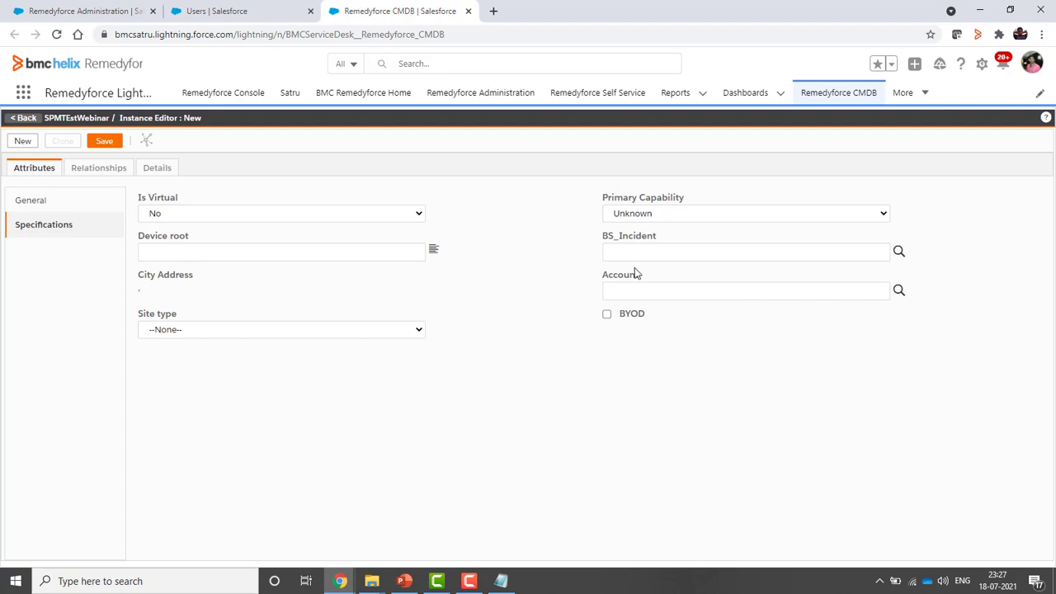
left_click(104, 142)
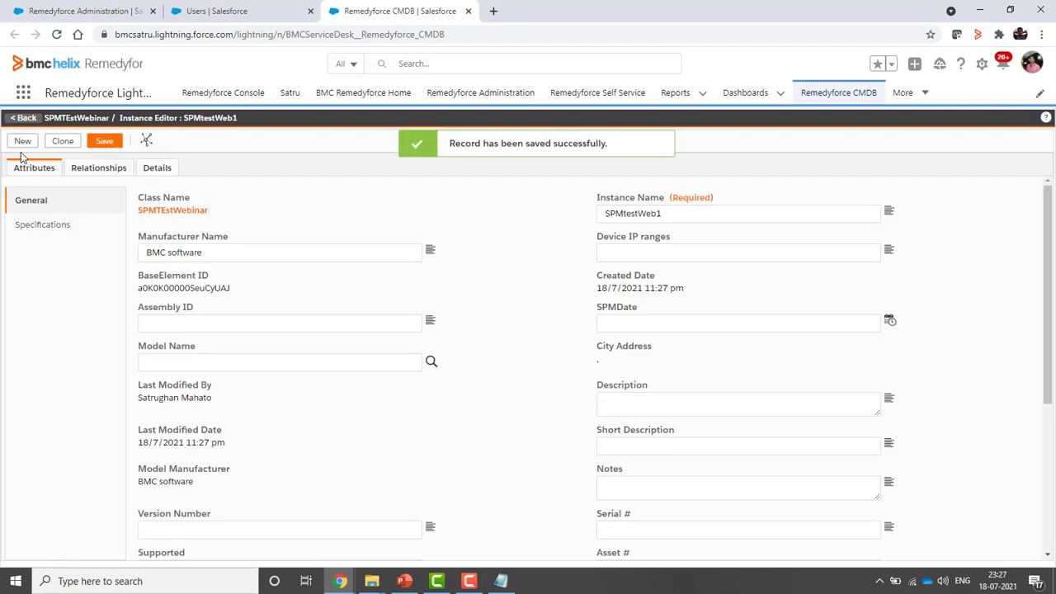
Start a new SPMtestWebinar2 instance with manufacturer BMC software
left_click(23, 119)
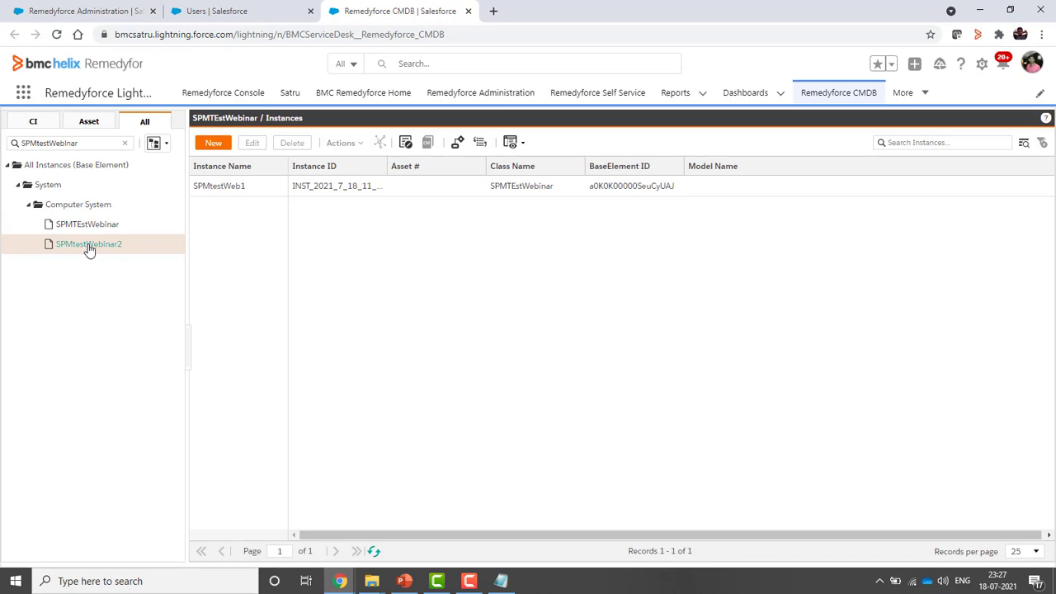
left_click(89, 250)
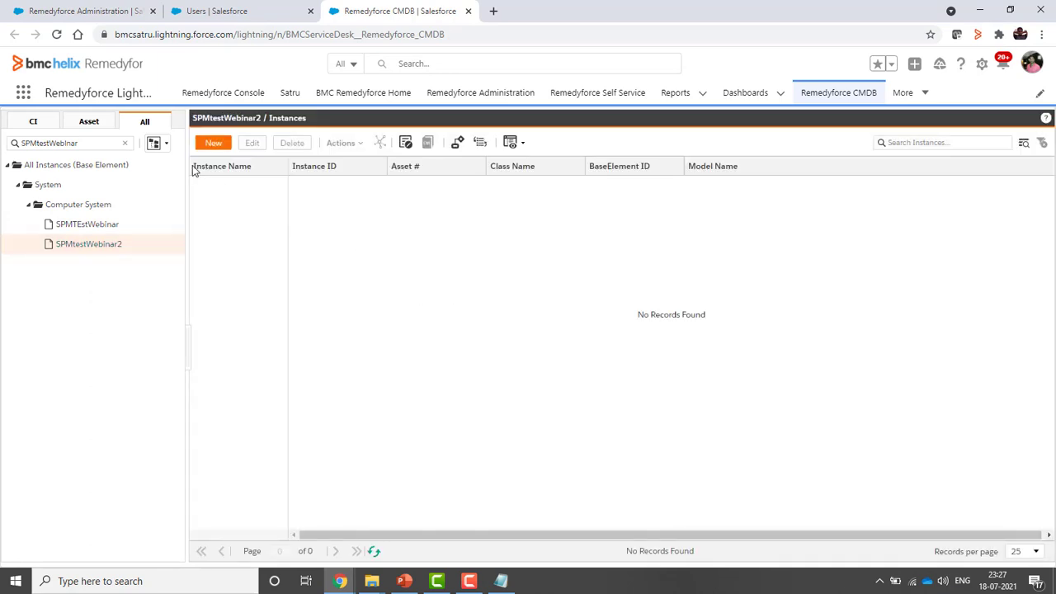
left_click(213, 144)
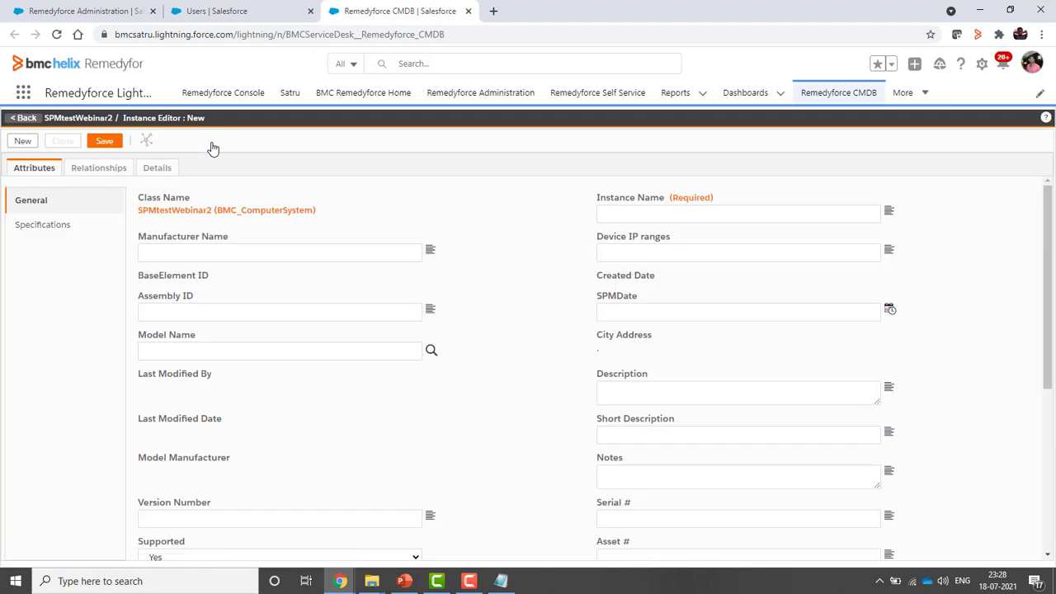
left_click(228, 252)
type("BMC software")
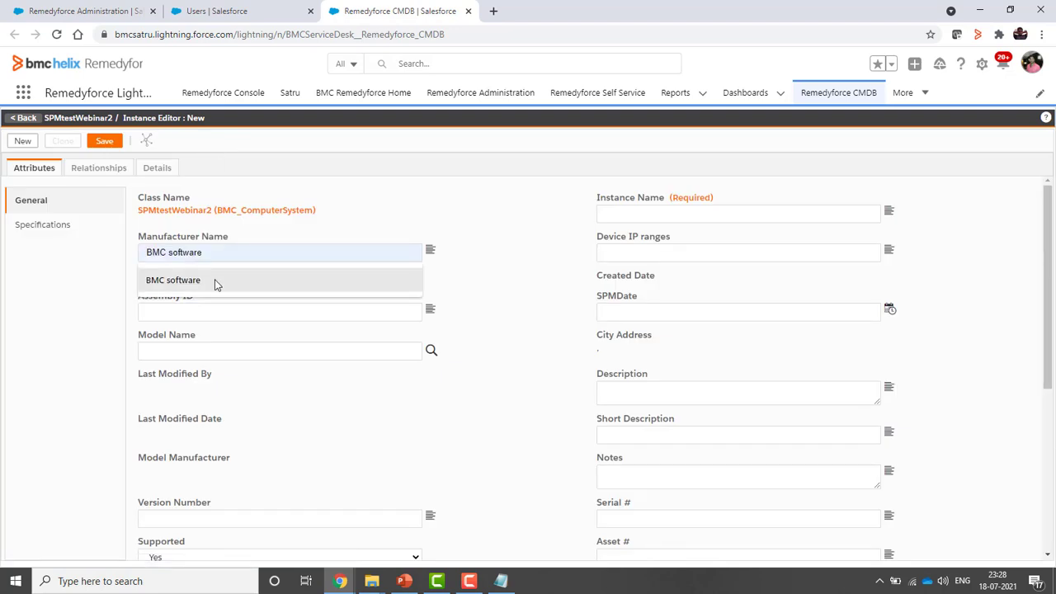
left_click(216, 280)
Enter instance name SPMtestwerec1, check the Specifications attributes, and save
left_click(636, 212)
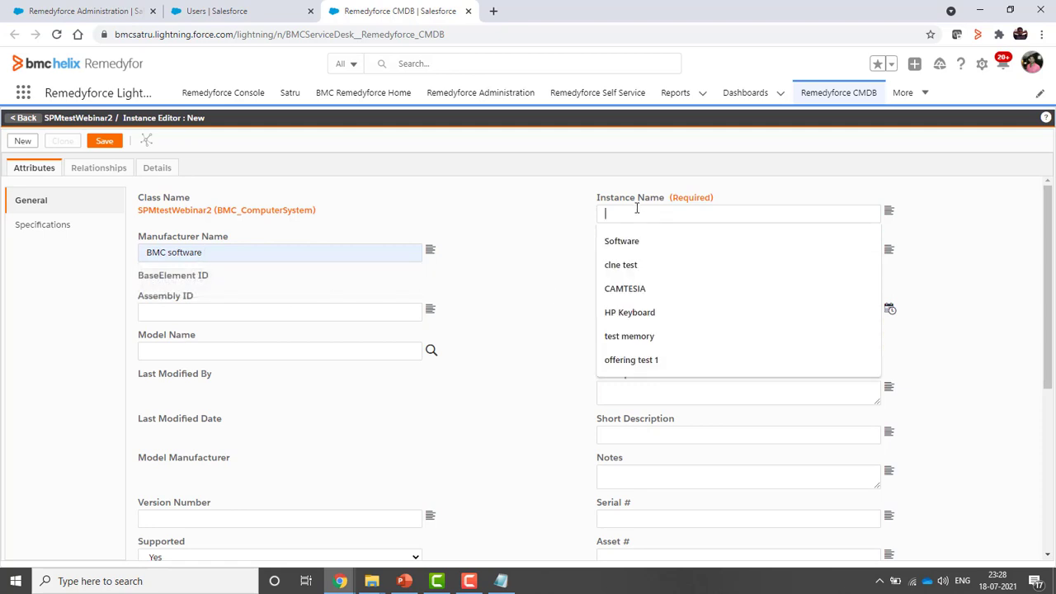
type("SPmtestweb")
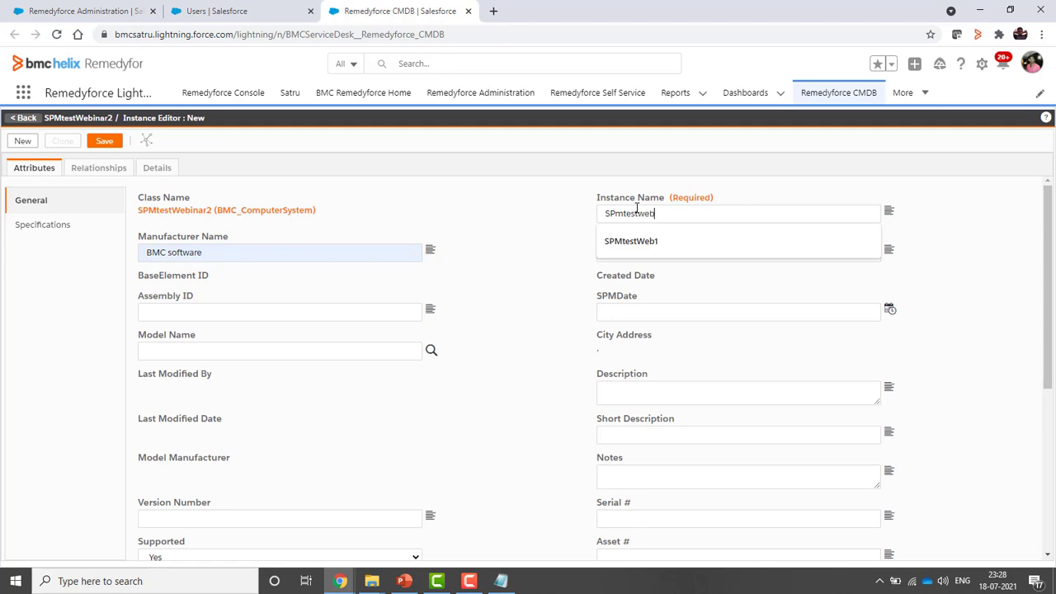
scroll(536, 437, "down", 4)
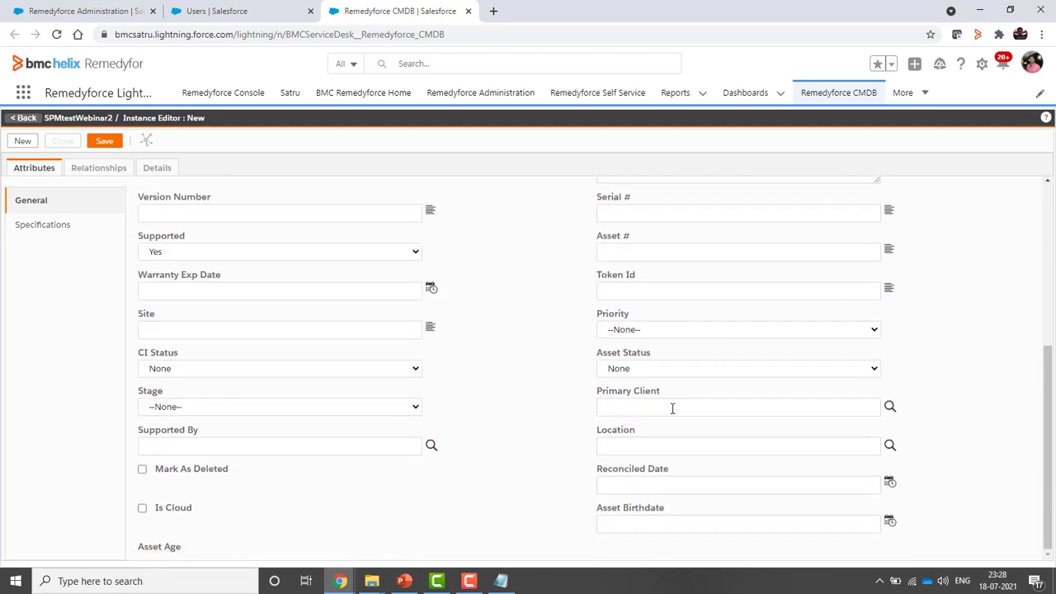
scroll(563, 425, "up", 2)
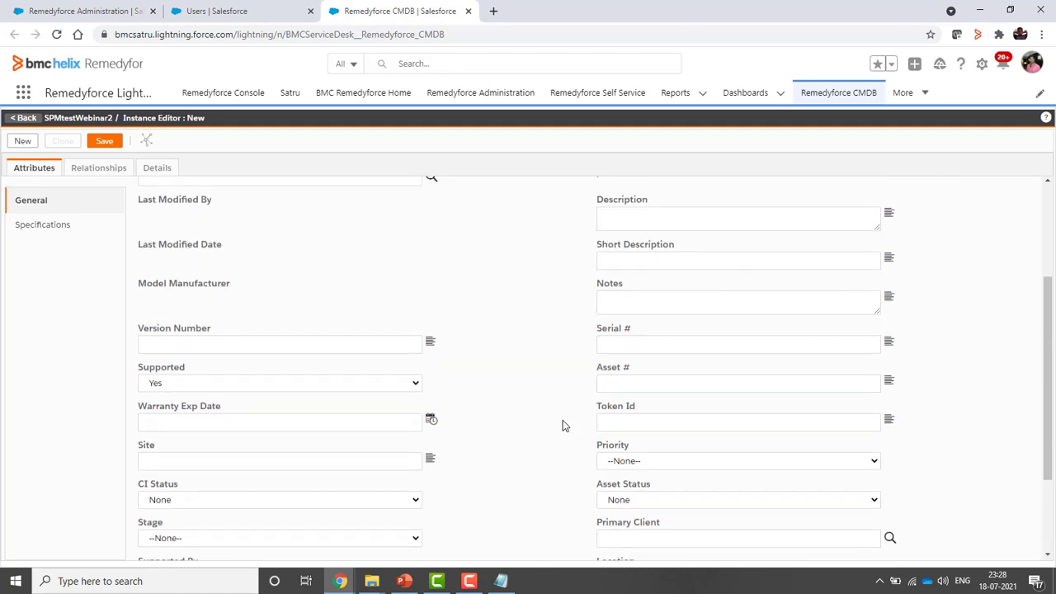
scroll(563, 424, "up", 3)
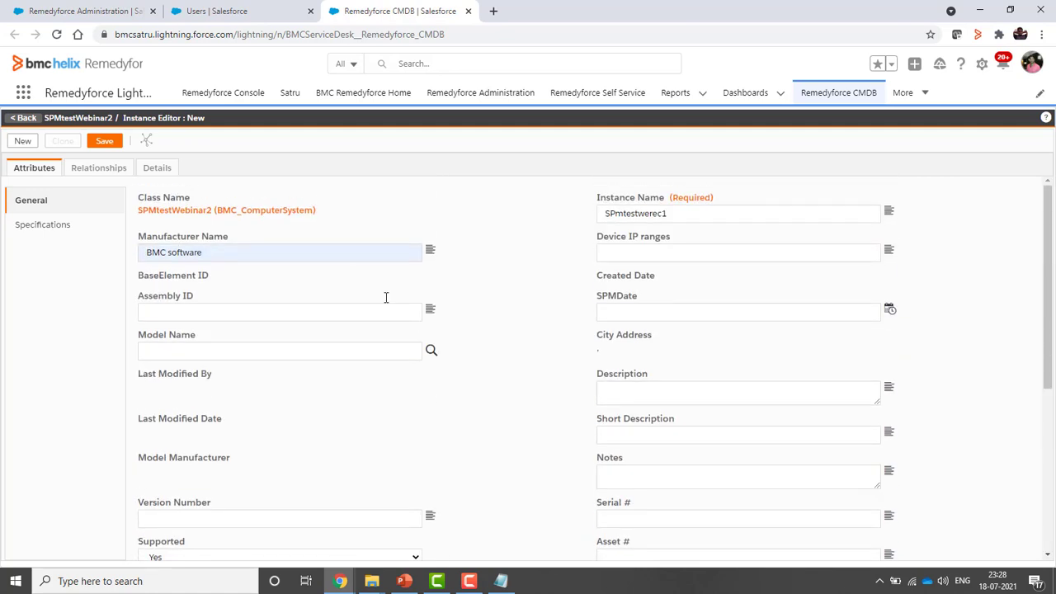
left_click(52, 230)
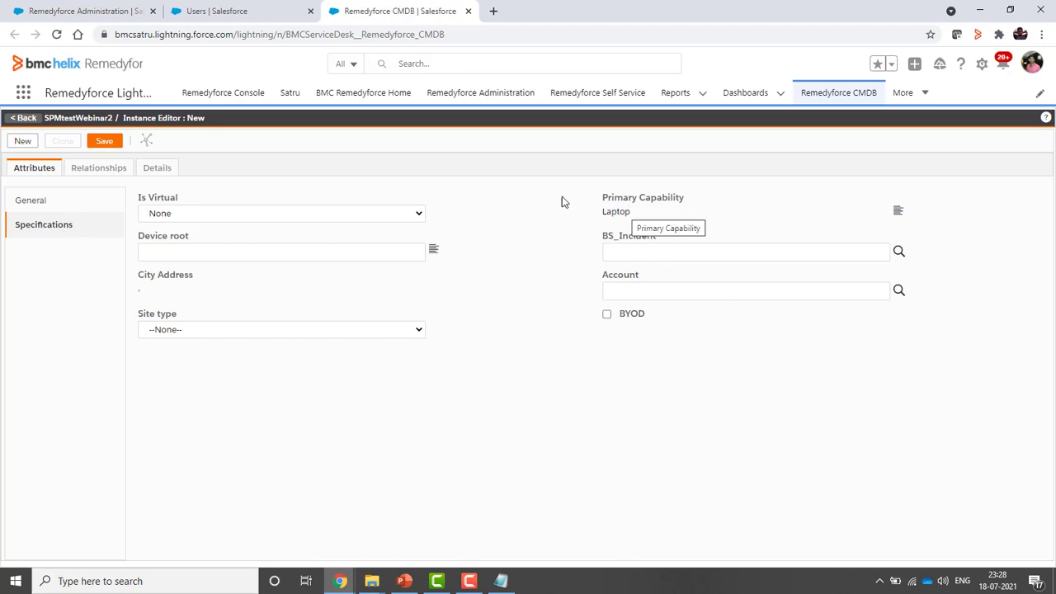
left_click(105, 143)
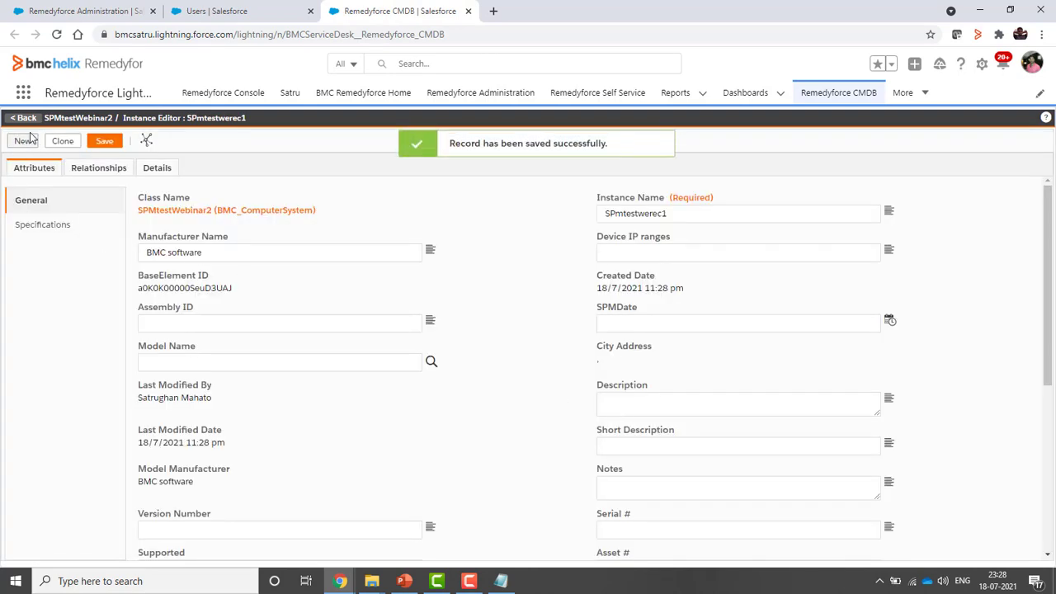
Go back and view the SPMTEstWebinar (SPMtestWeb1) and SPMtestWebinar2 (SPMtestwerec1) instance lists
left_click(27, 119)
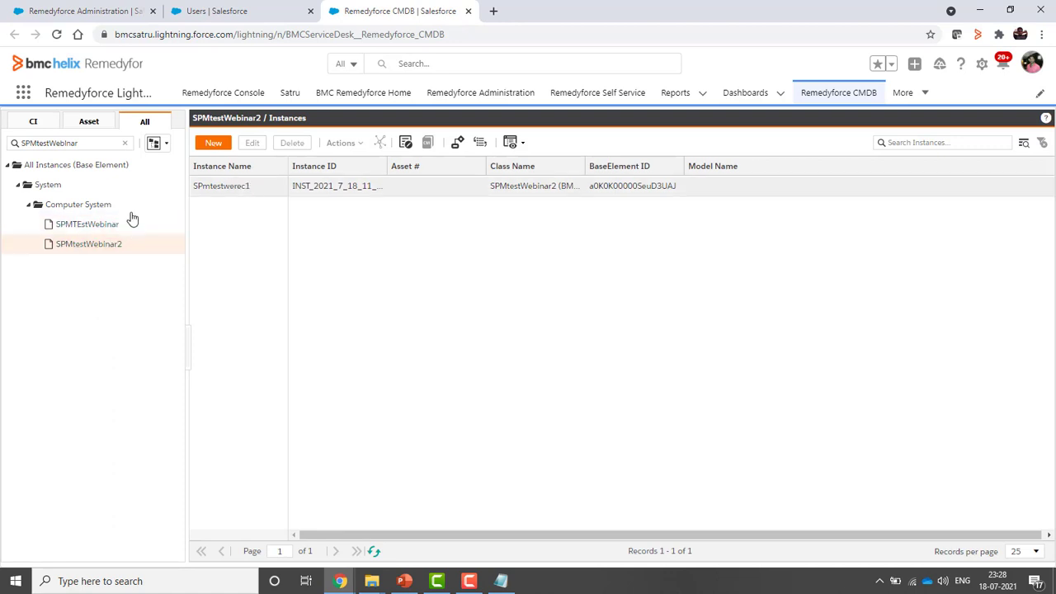
left_click(98, 224)
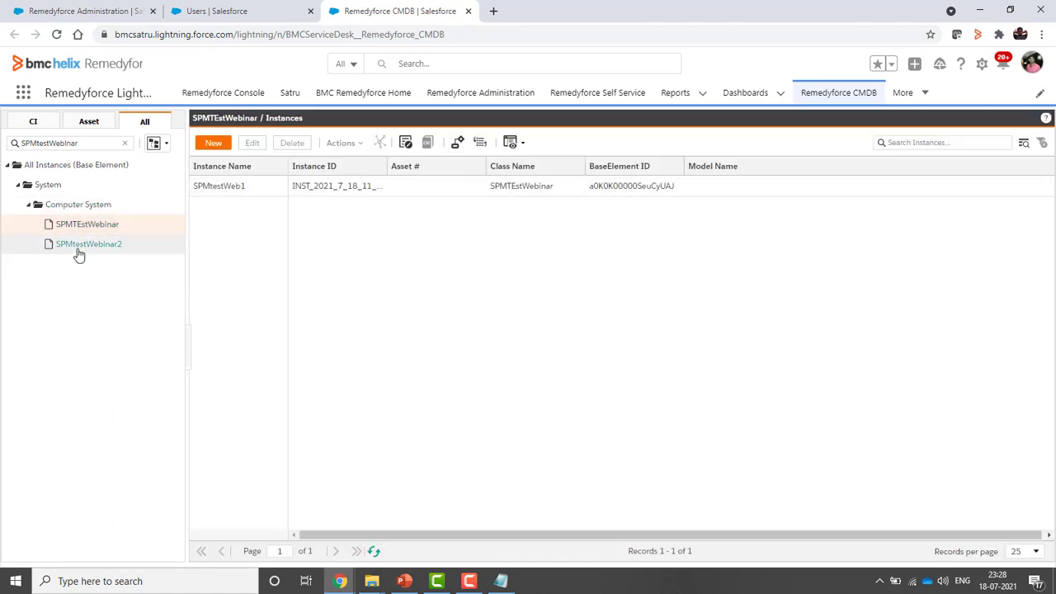
left_click(97, 245)
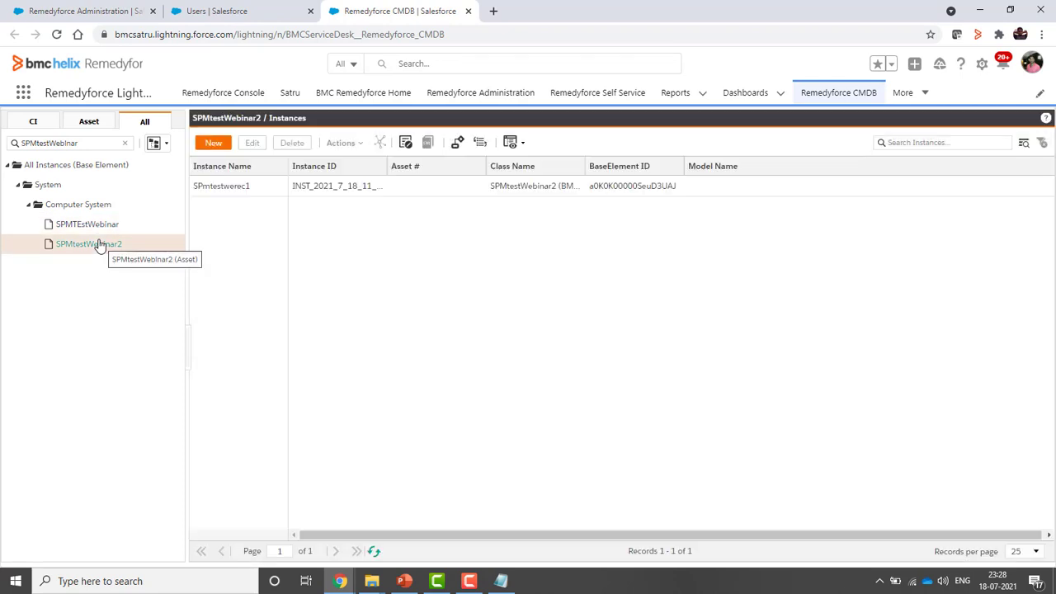
left_click(103, 226)
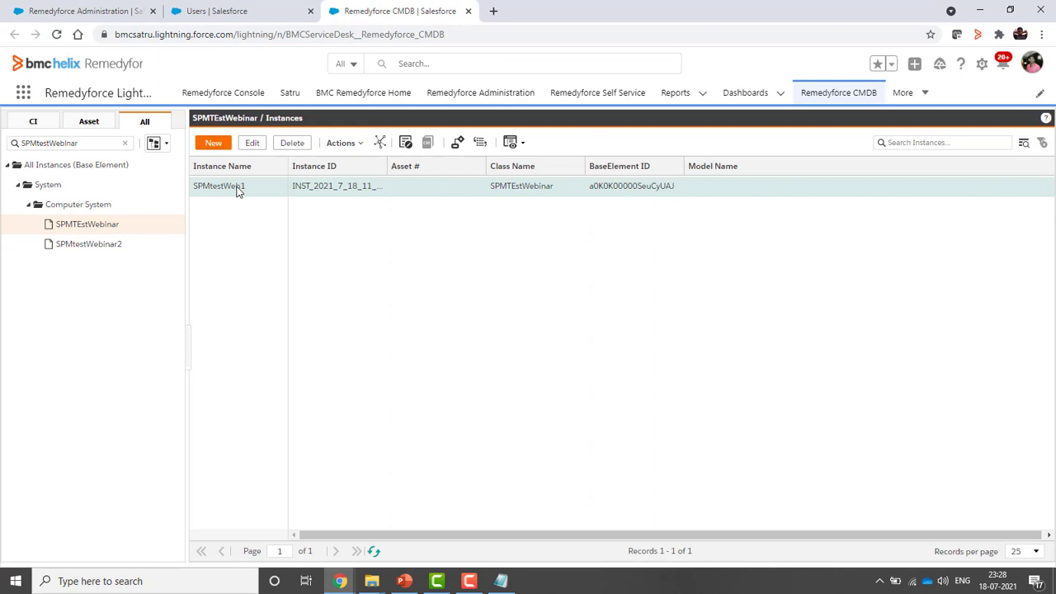
Open instance SPMtestWeb1 and start a new relationship from its Relationships tab
double_click(237, 189)
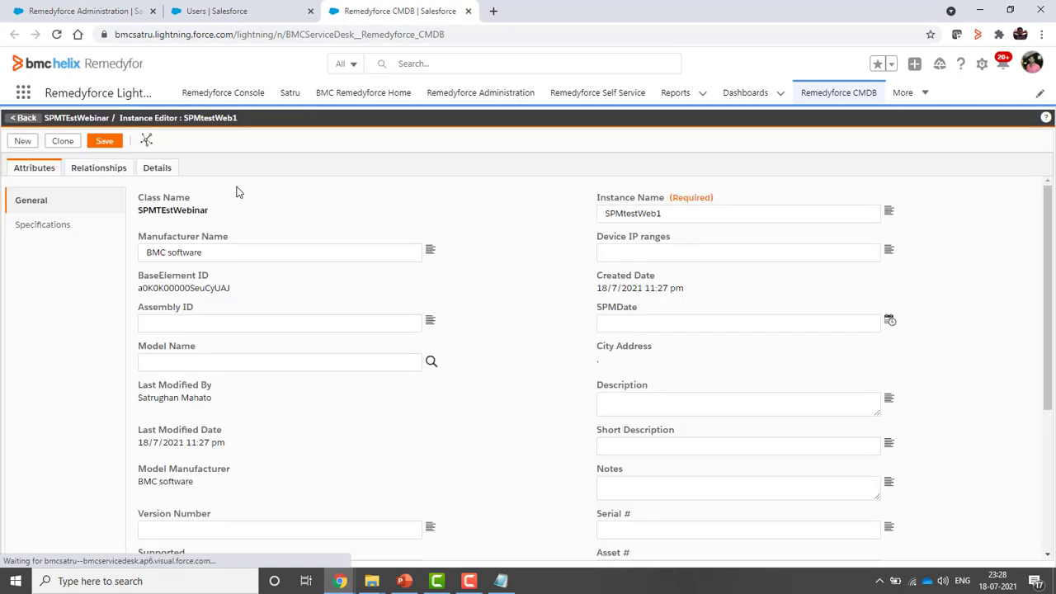
left_click(97, 169)
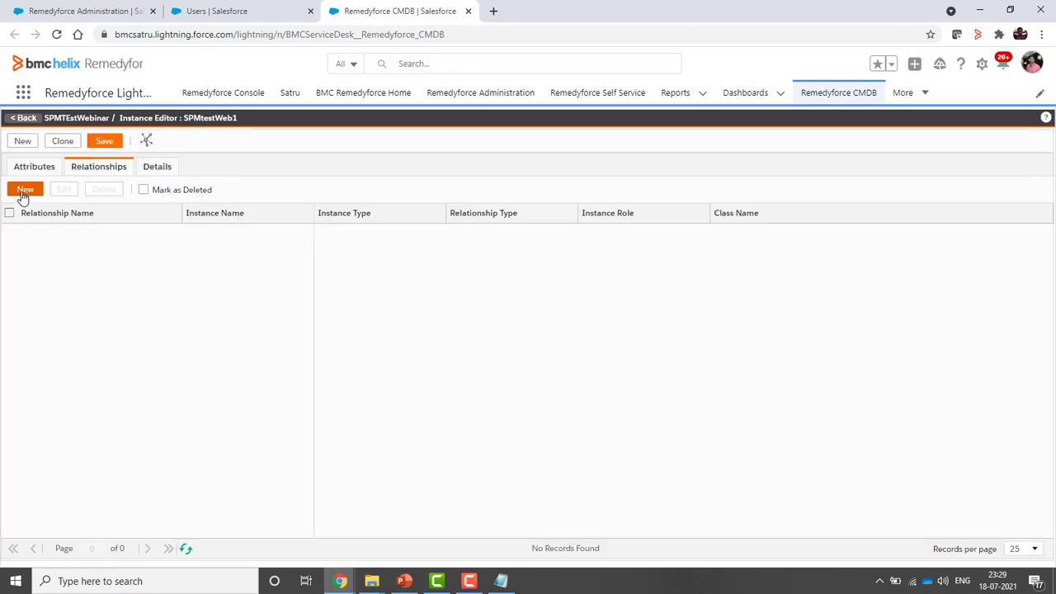
left_click(24, 194)
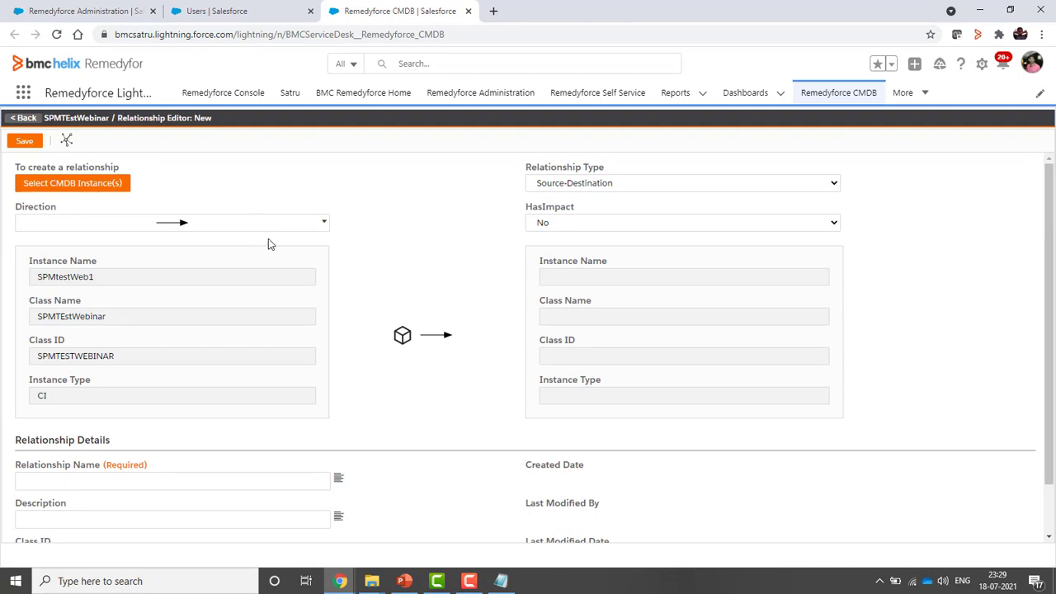
scroll(397, 351, "down", 1)
scroll(376, 345, "up", 1)
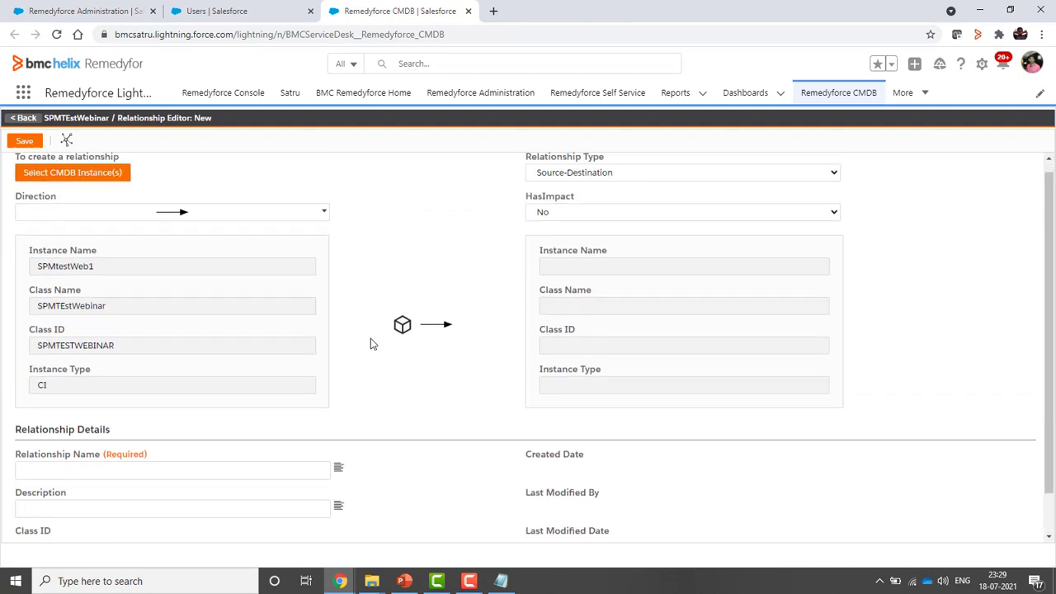
Keep the source-to-destination direction and set HasImpact to Yes
left_click(312, 225)
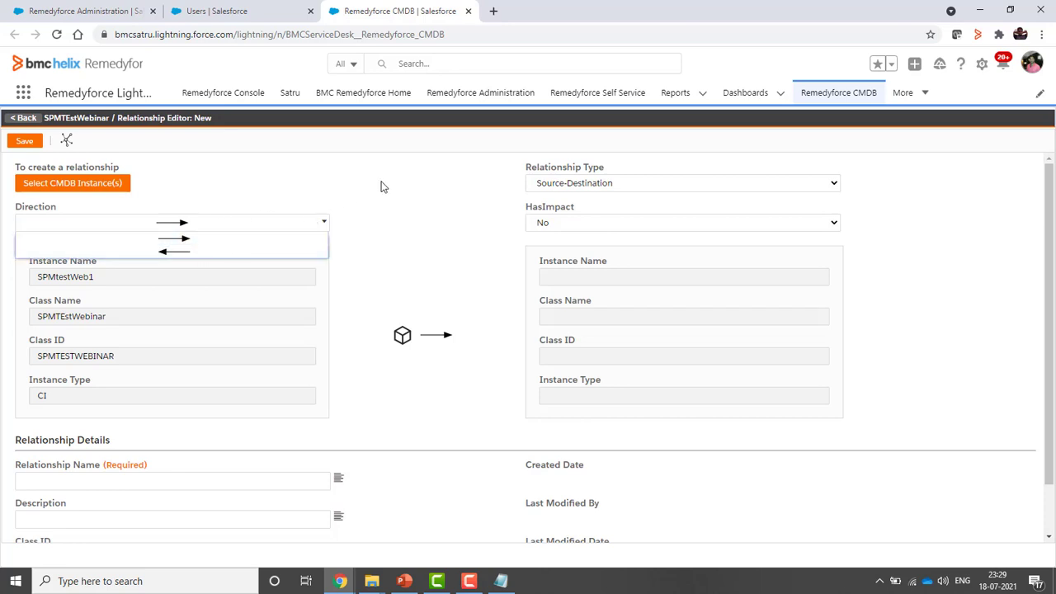
left_click(240, 241)
scroll(206, 388, "down", 1)
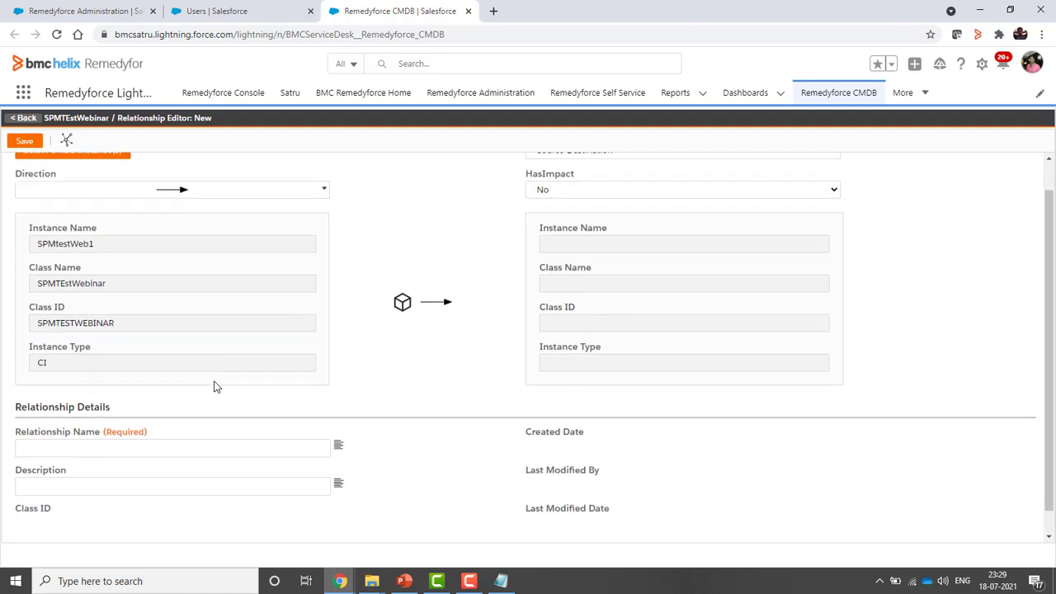
scroll(212, 384, "up", 1)
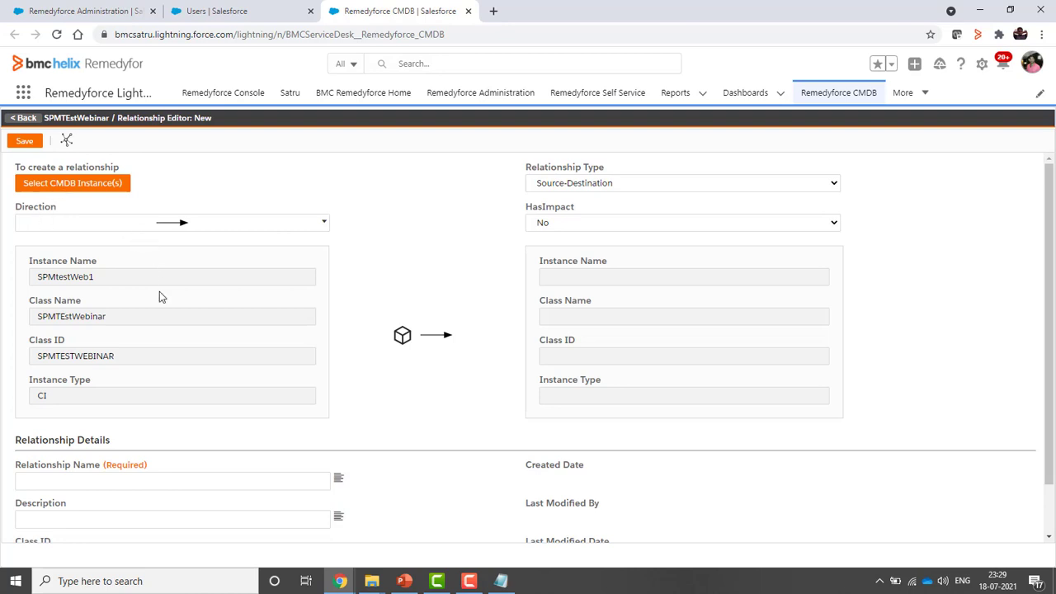
left_click(621, 224)
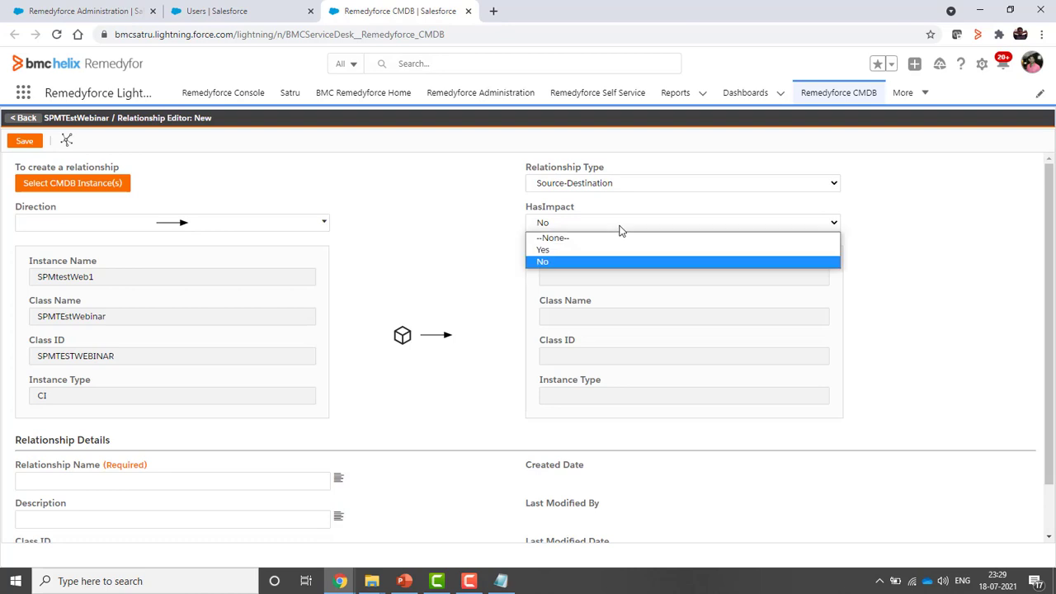
left_click(585, 250)
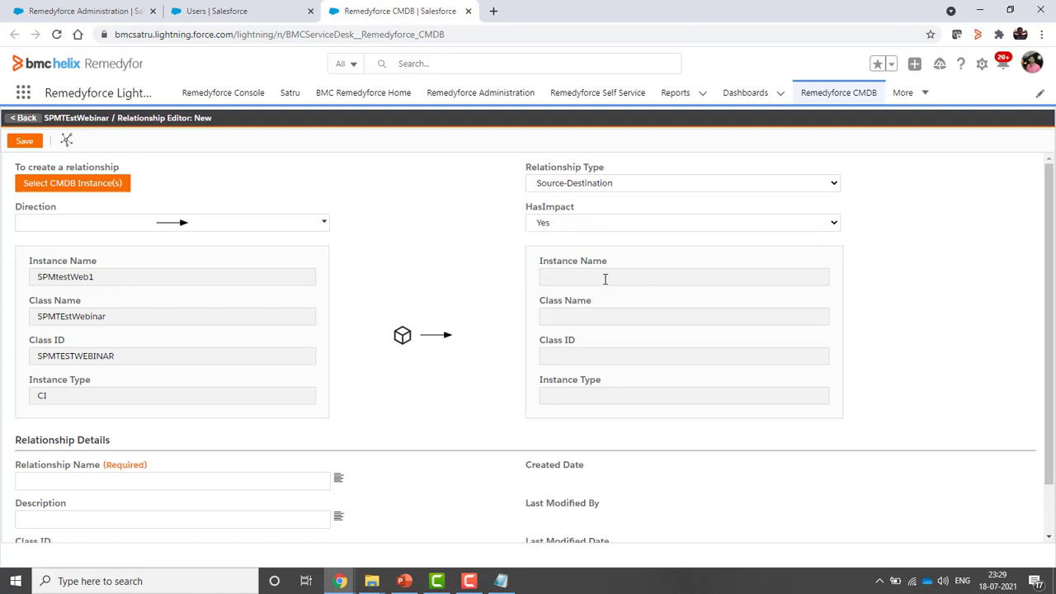
mouse_move(606, 278)
scroll(236, 372, "down", 1)
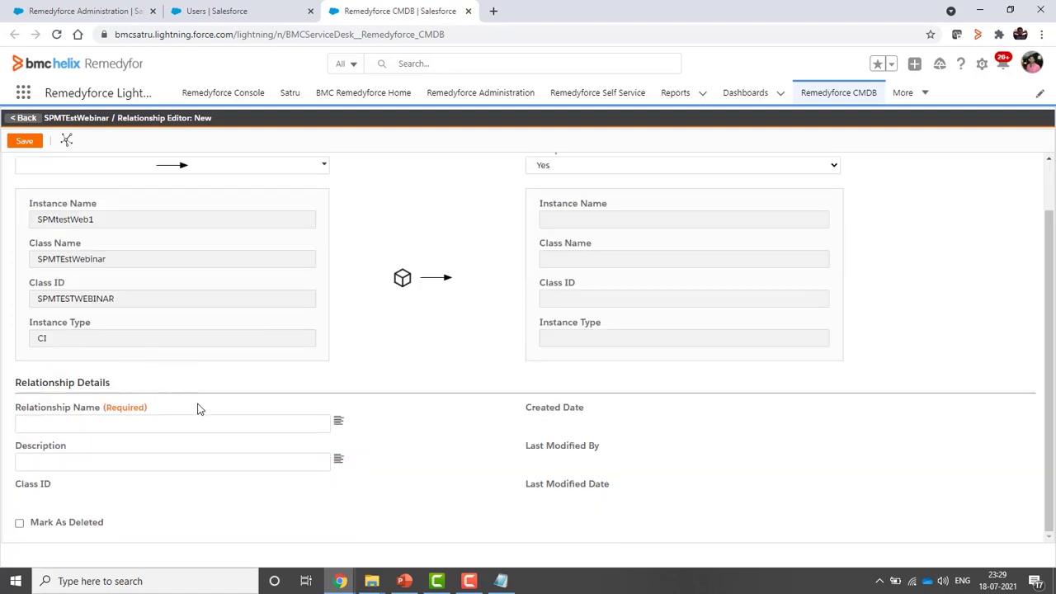
Enter spmtestwebrelation as the Relationship Name
left_click(146, 425)
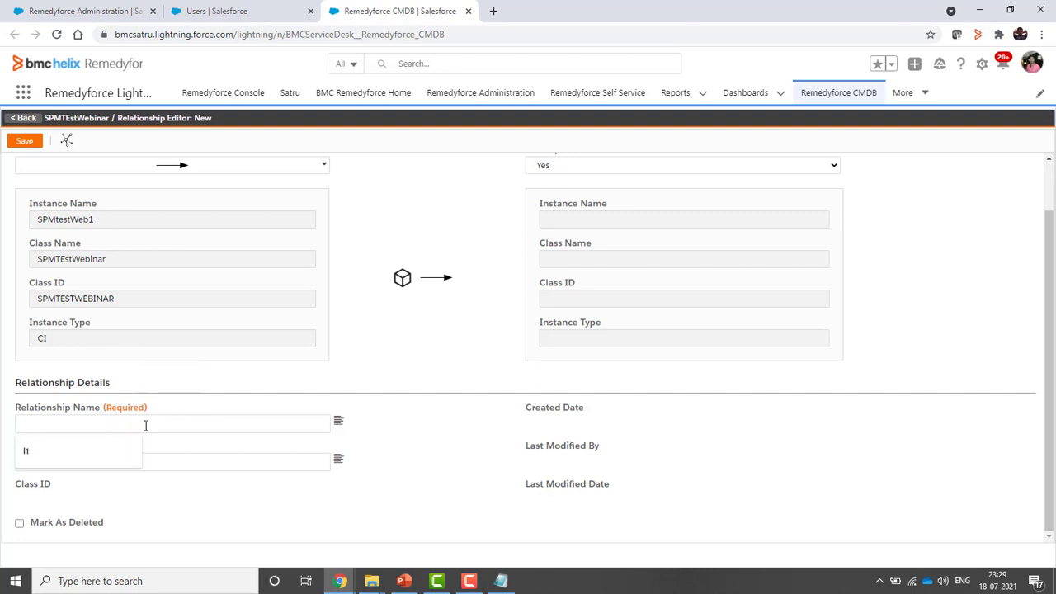
type("spmtest web relation")
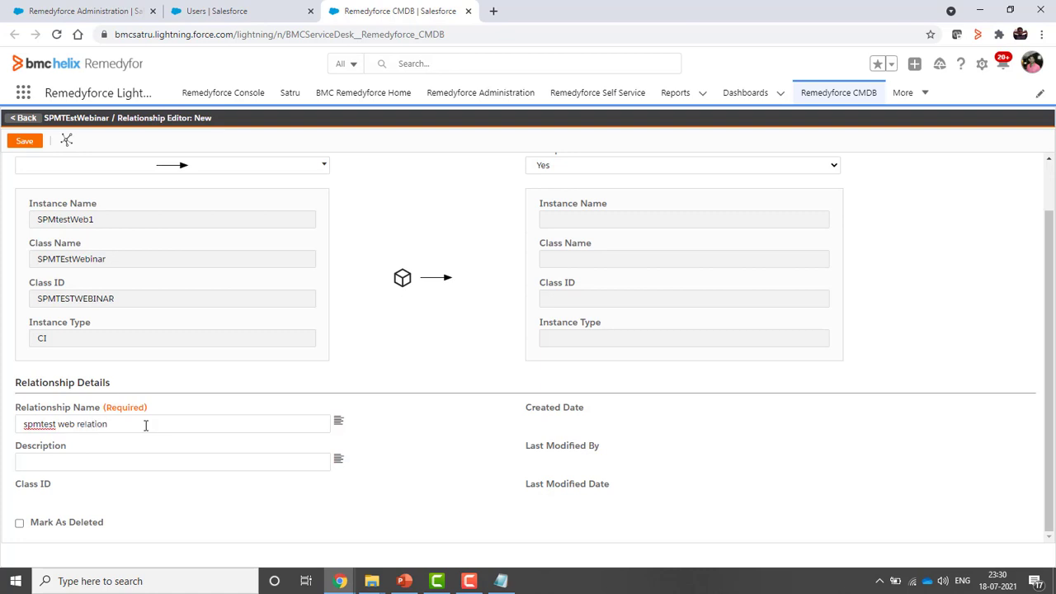
left_click(59, 424)
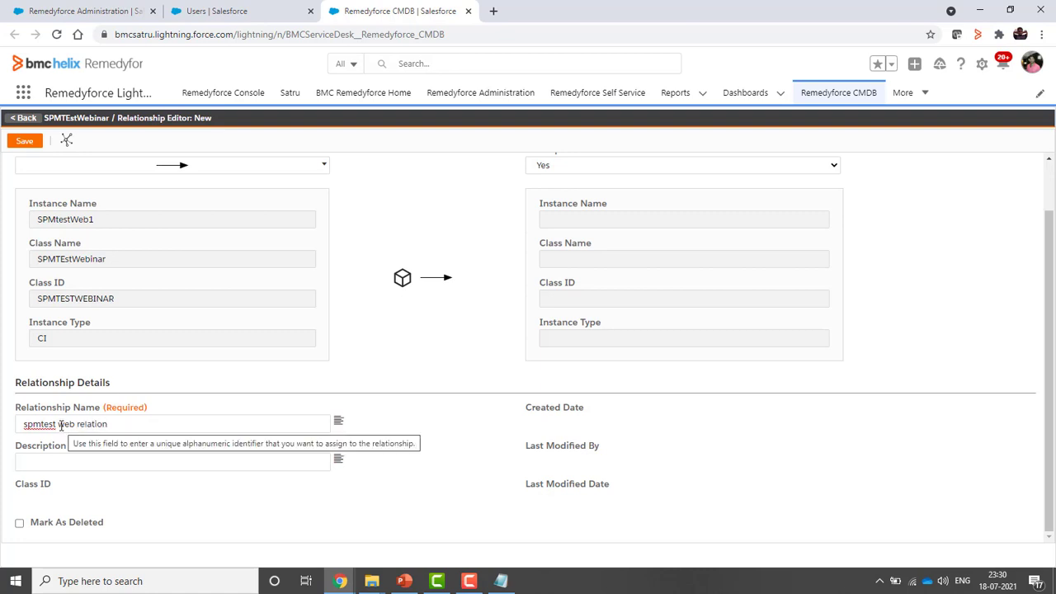
key("BackSpace")
left_click(76, 424)
key("BackSpace")
scroll(76, 388, "up", 1)
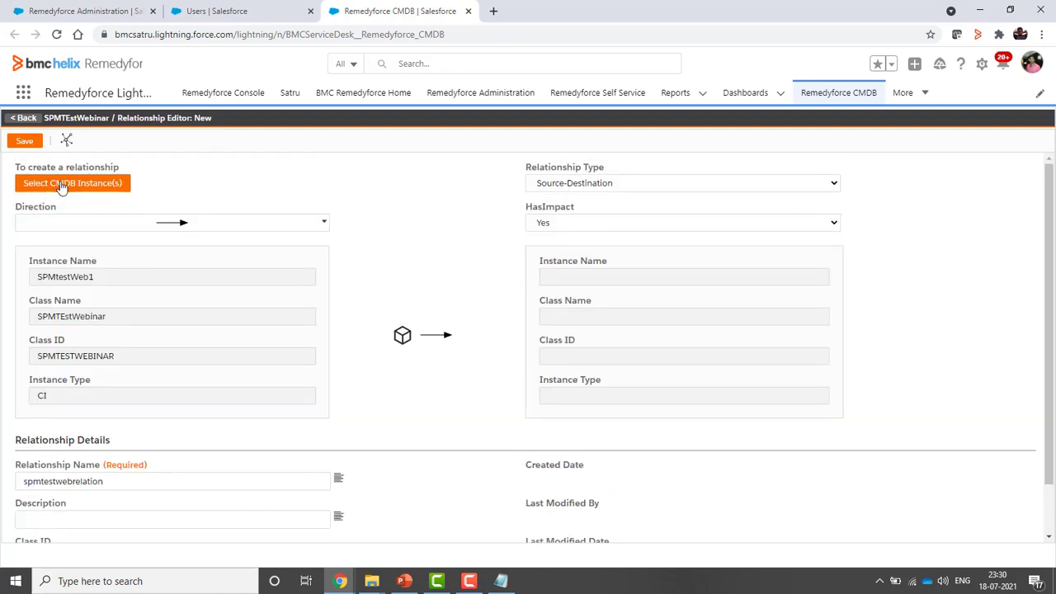
Choose SAP, Oracle and MS Visio as the relationship's destination CMDB instances
left_click(69, 184)
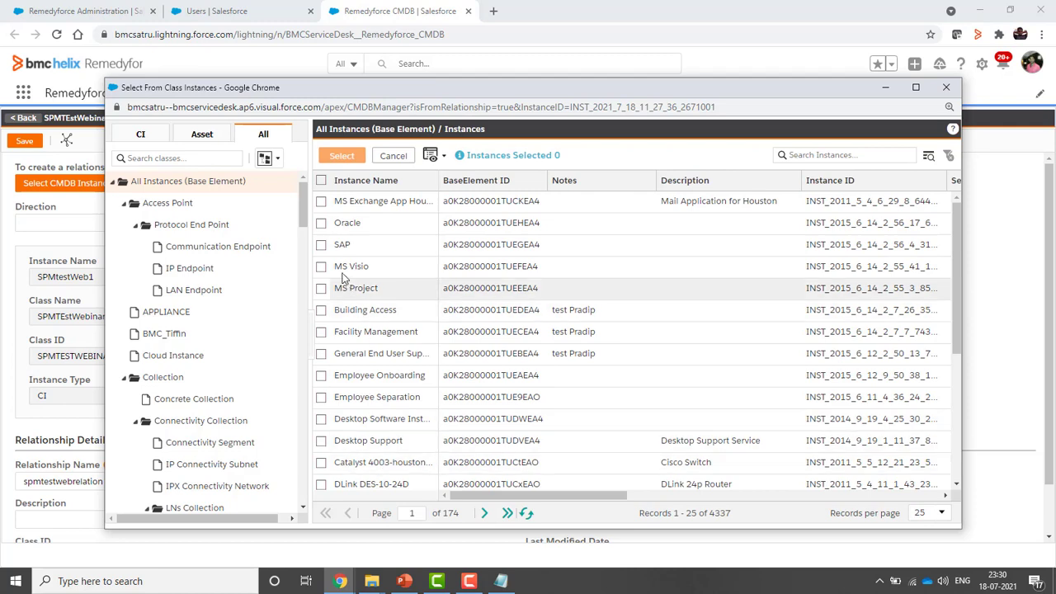
left_click(321, 245)
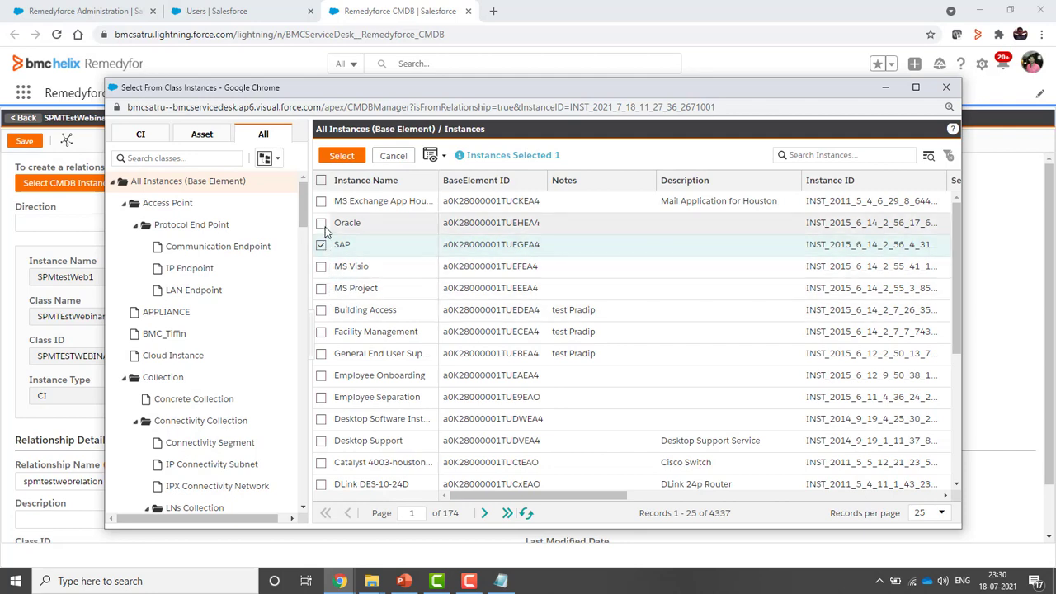
left_click(321, 224)
left_click(339, 157)
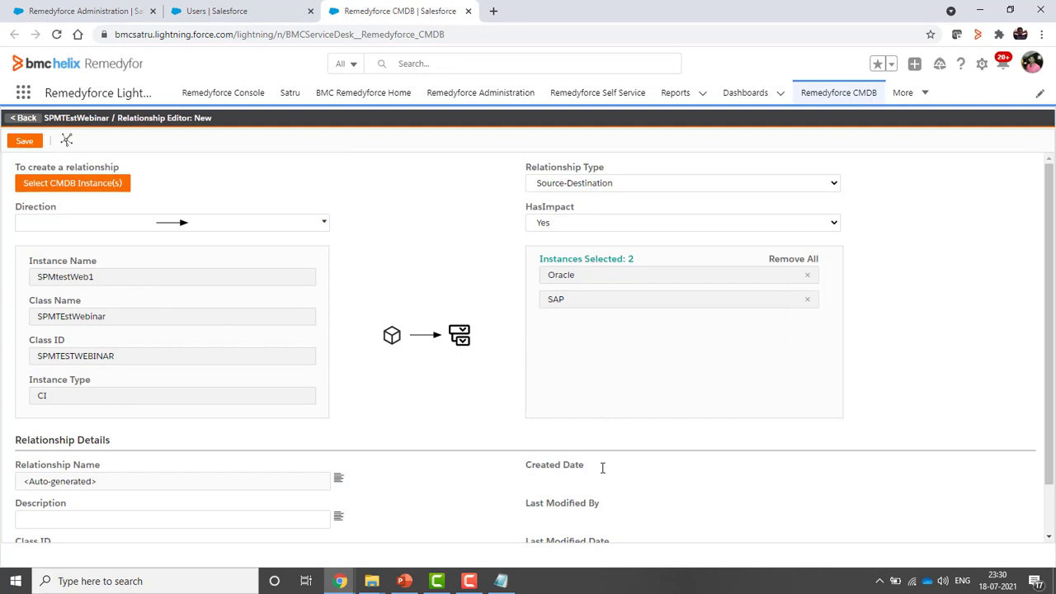
scroll(602, 467, "down", 1)
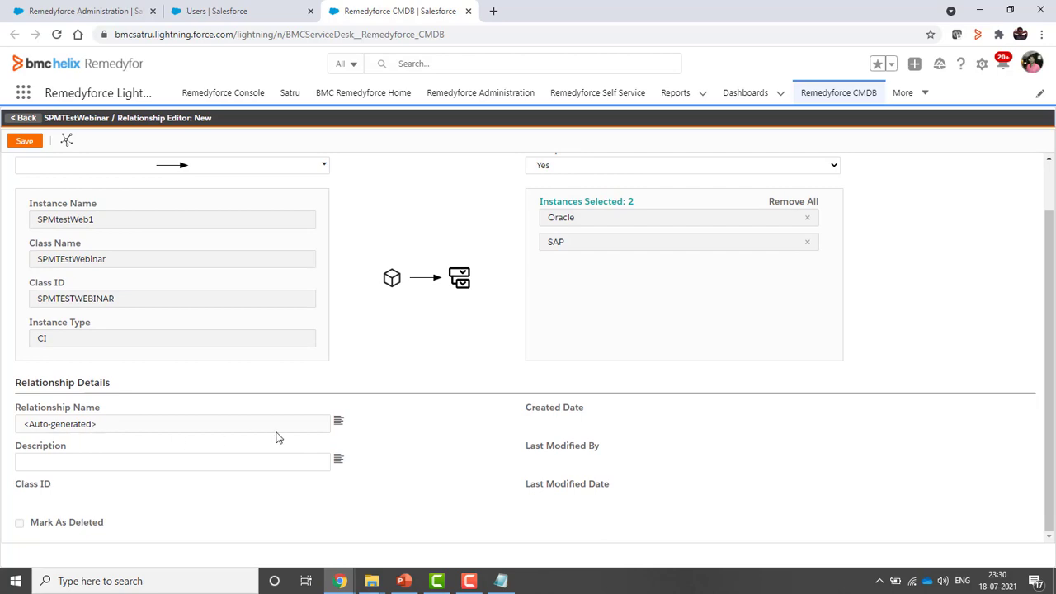
double_click(44, 426)
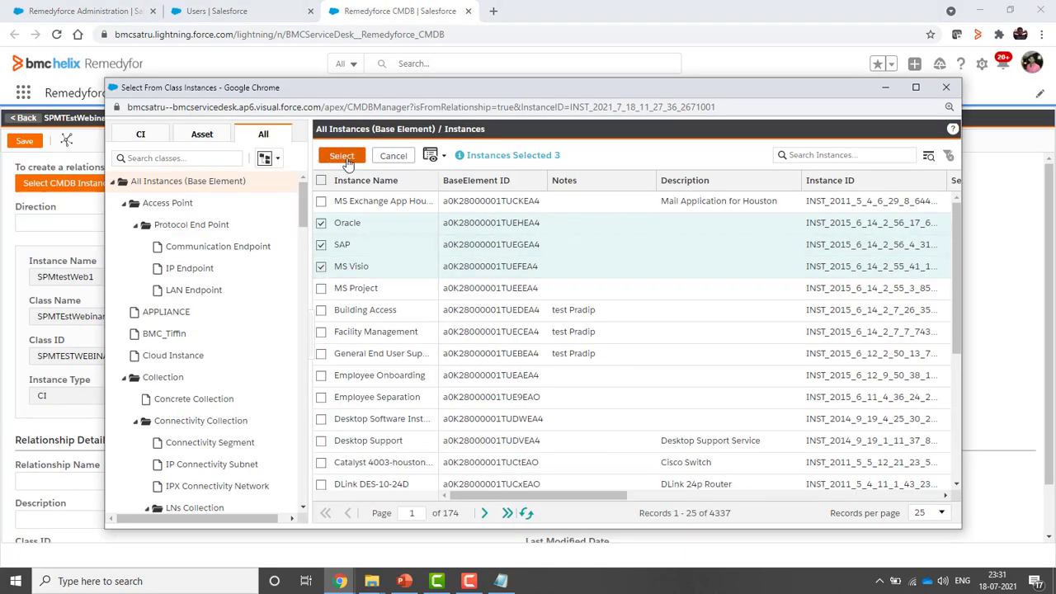
left_click(341, 156)
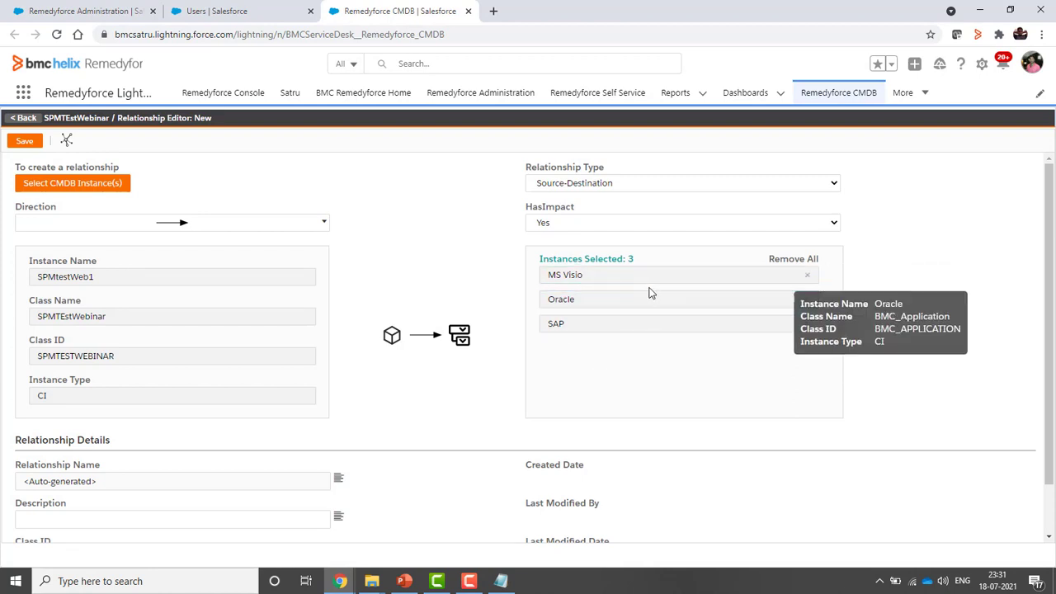
scroll(486, 373, "down", 2)
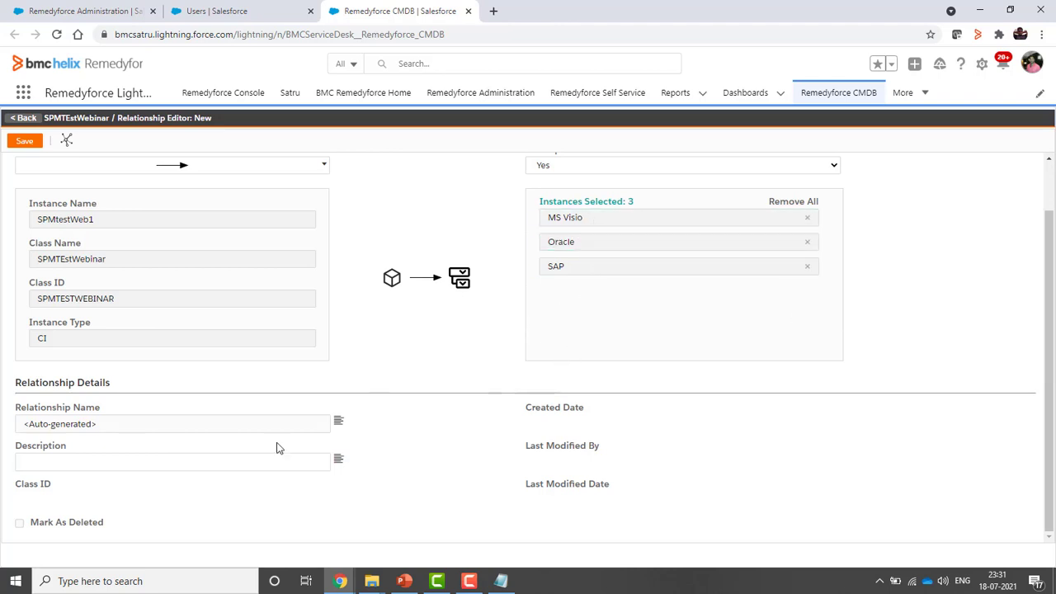
Enter the description 'test' and save the relationship
left_click(77, 465)
type("test")
scroll(77, 465, "up", 1)
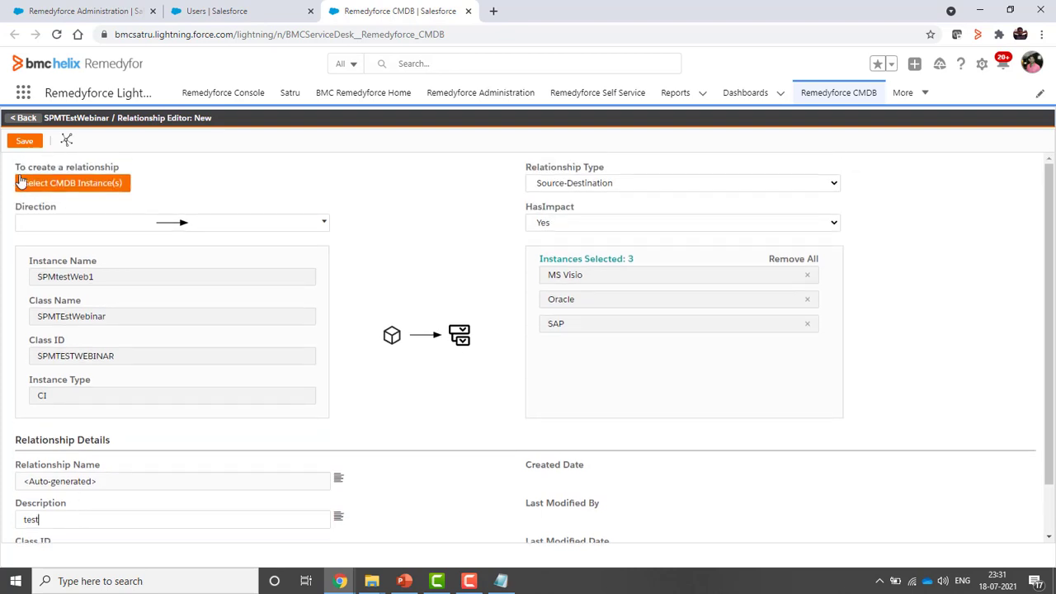
left_click(24, 140)
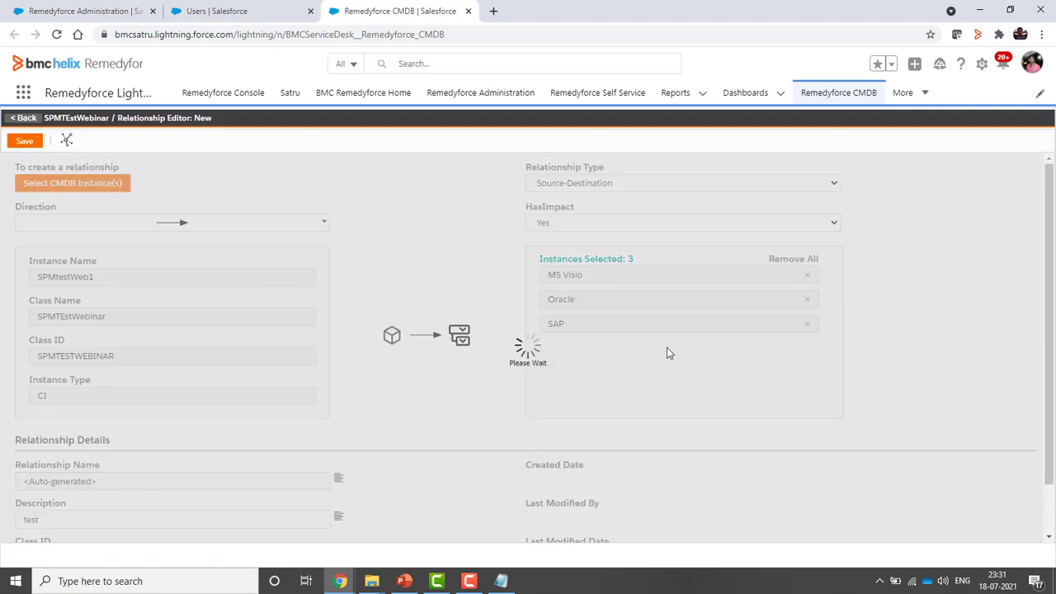
left_click(529, 375)
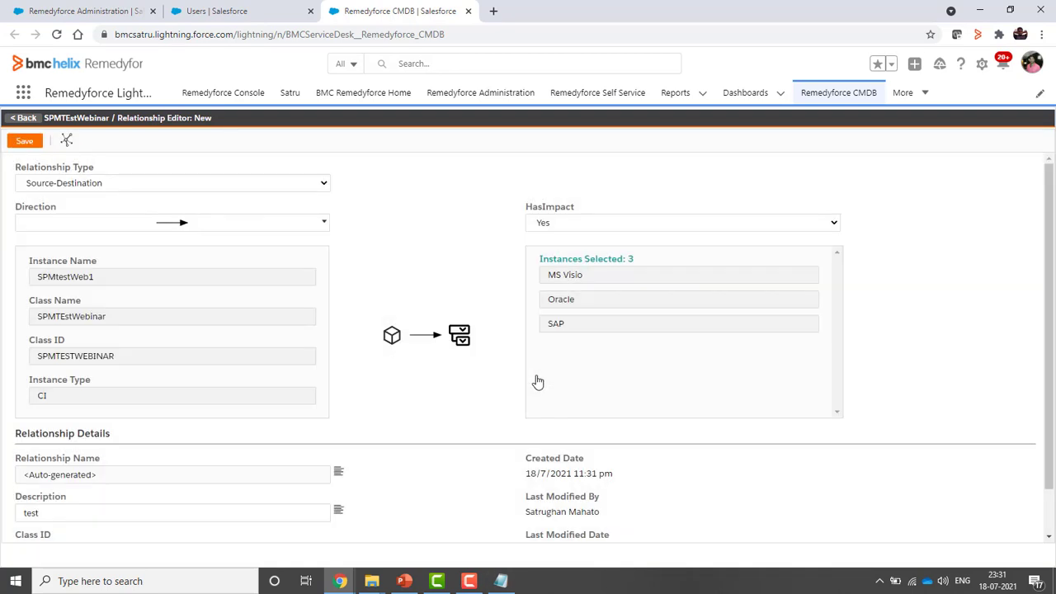
Link the second and fourth users from the lookup as clients of SPMtestWeb1
left_click(25, 119)
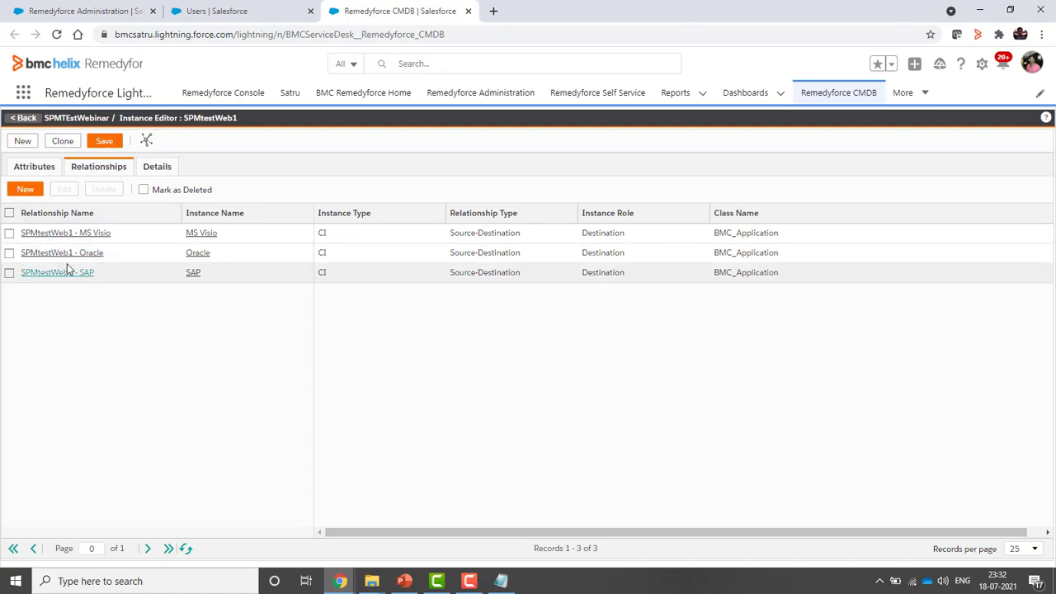
left_click(156, 168)
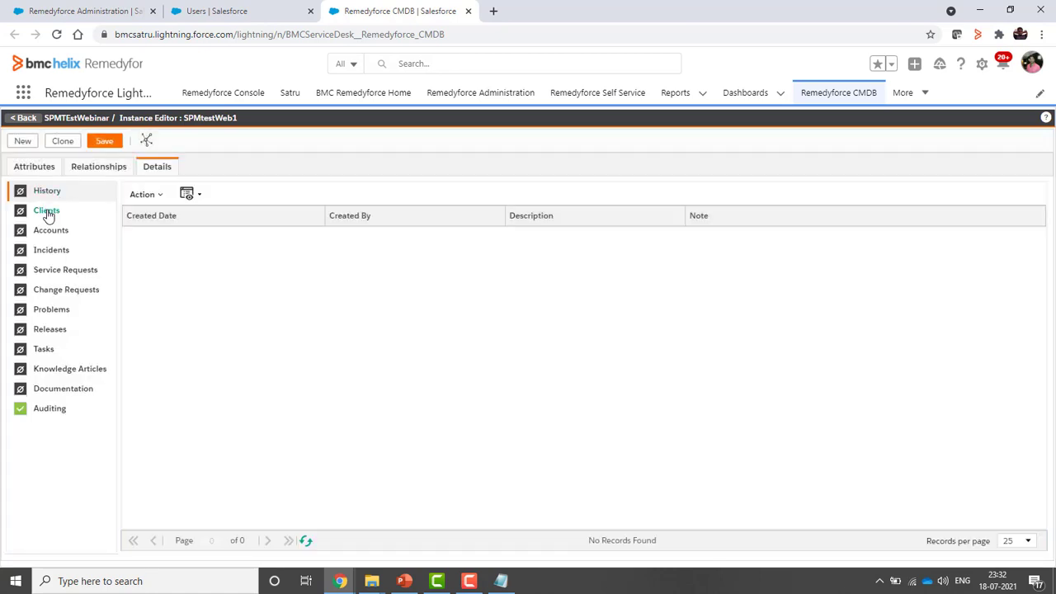
left_click(47, 212)
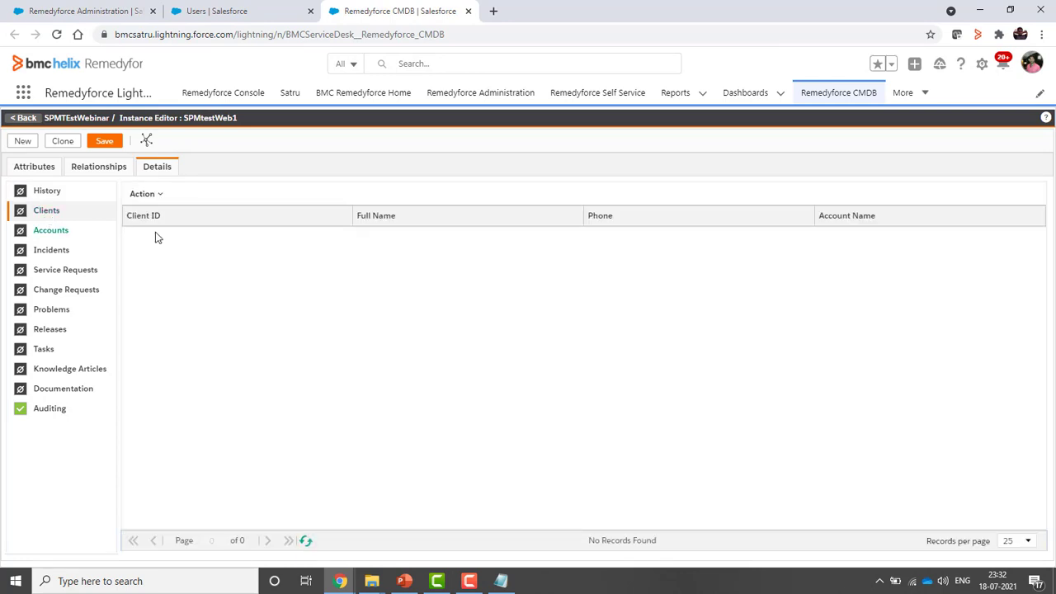
left_click(159, 196)
left_click(165, 213)
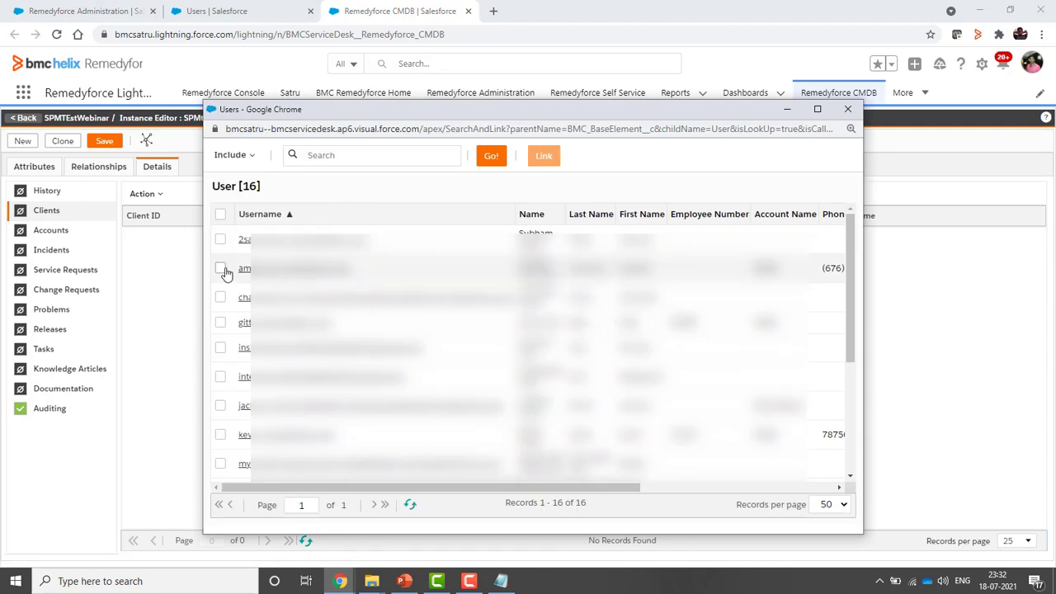
left_click(221, 270)
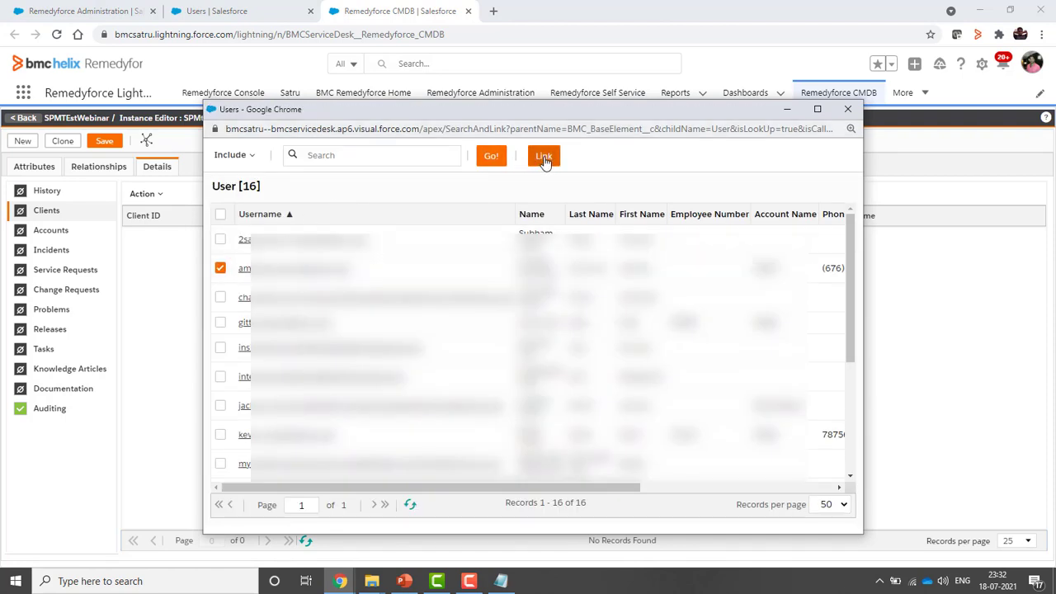
left_click(219, 325)
left_click(543, 156)
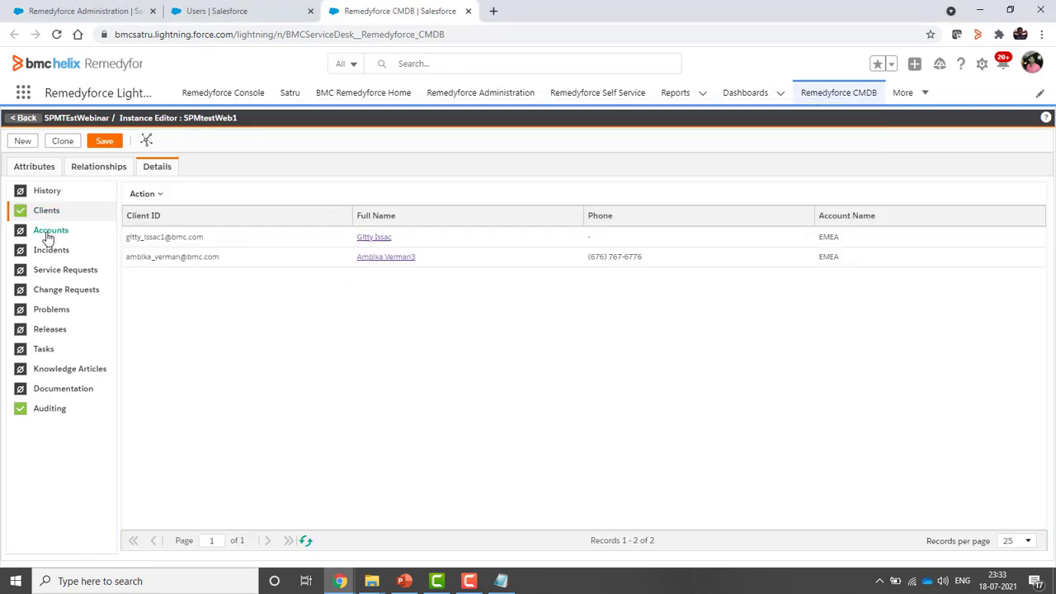
Link the APAC account to SPMtestWeb1, then show its empty Incidents list
left_click(48, 233)
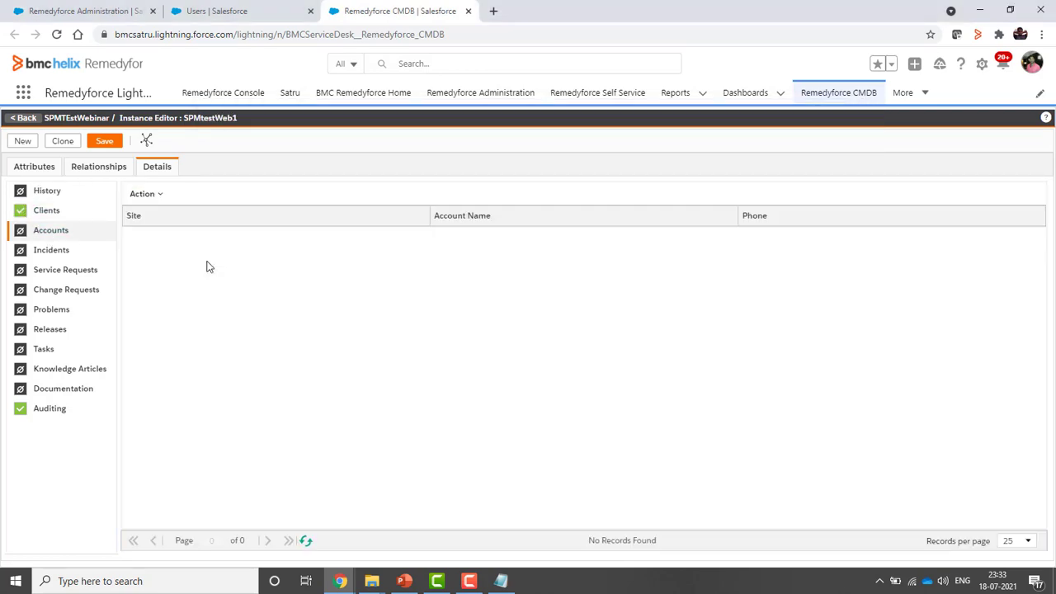
left_click(157, 198)
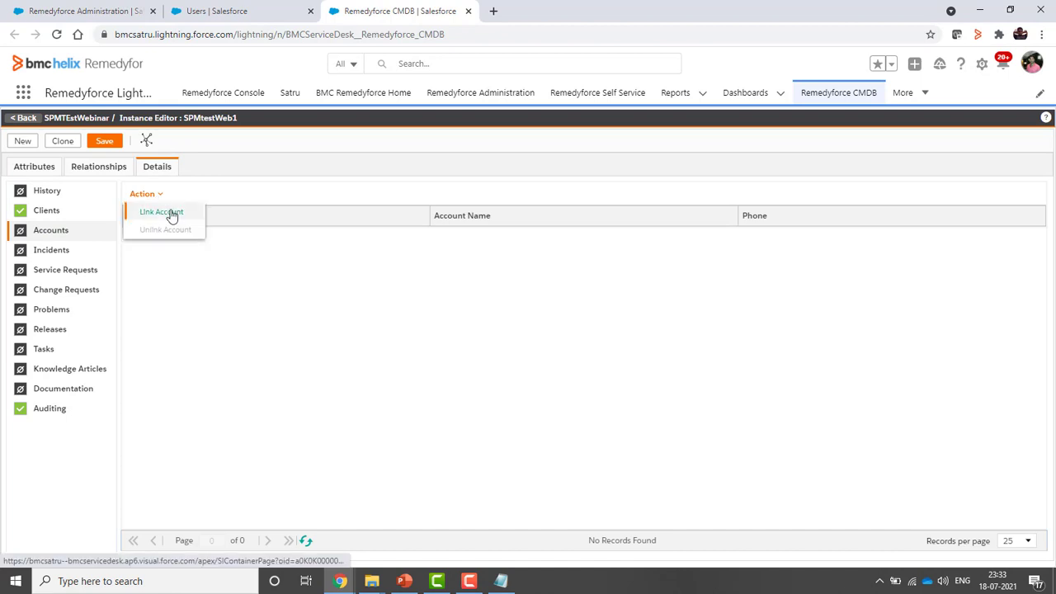
left_click(172, 215)
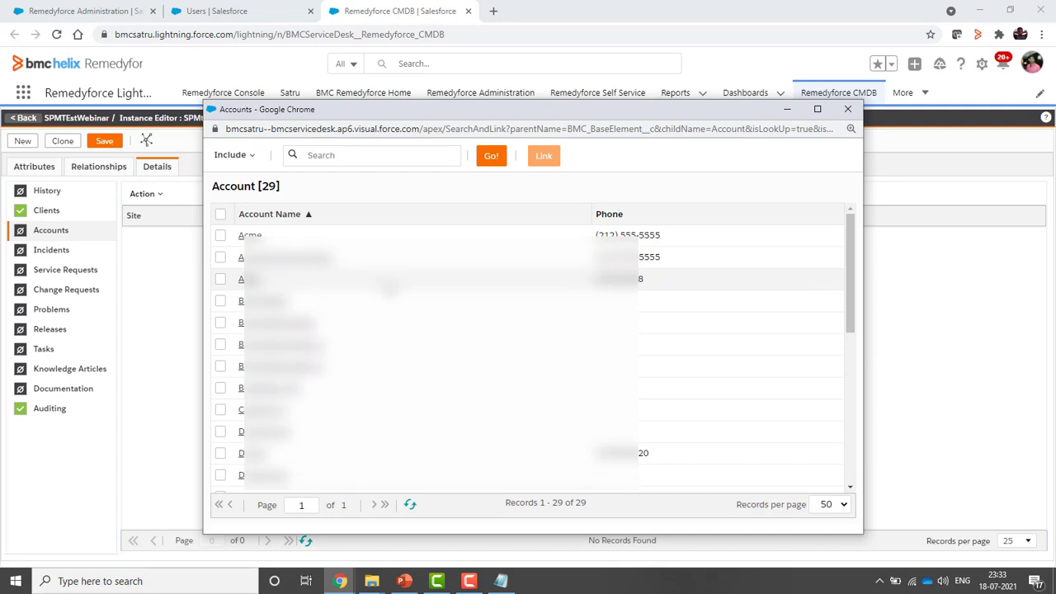
left_click(220, 279)
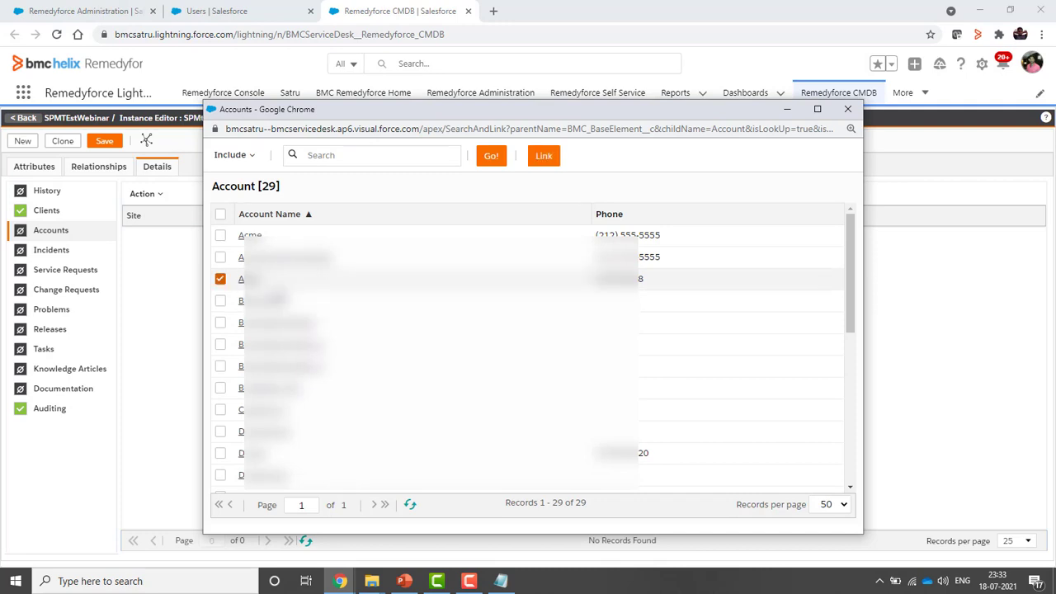
left_click(546, 159)
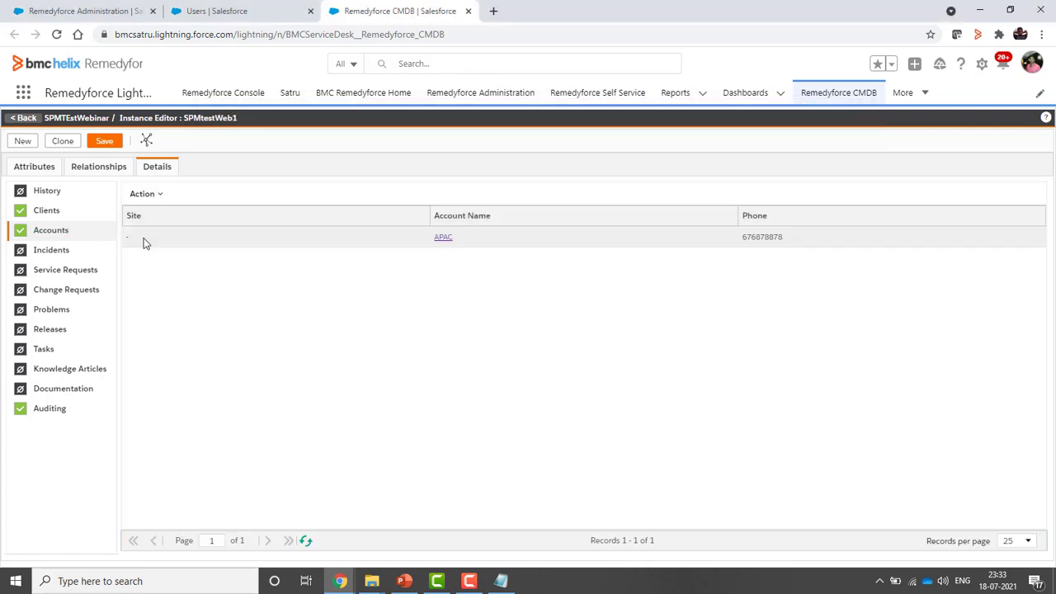
left_click(45, 255)
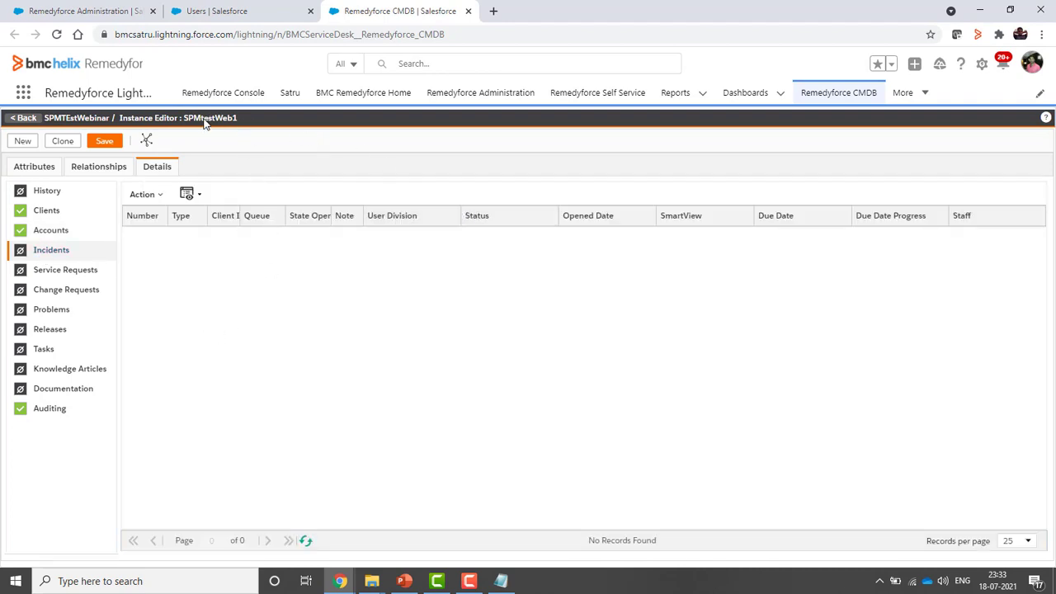
Open the Remedyforce Console in a new tab and filter the instance's incidents to open ones
right_click(241, 97)
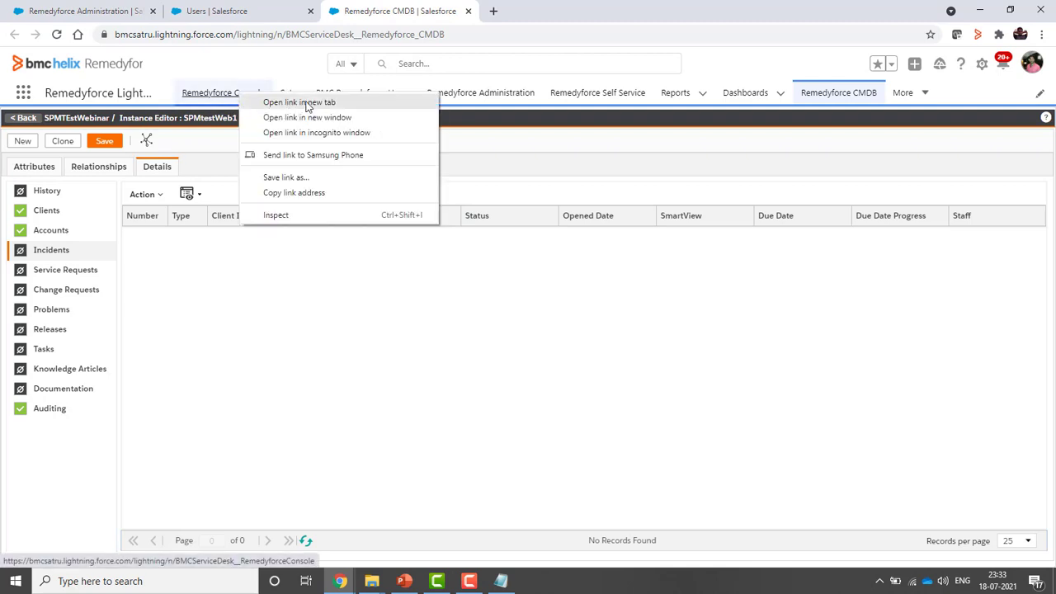
left_click(307, 106)
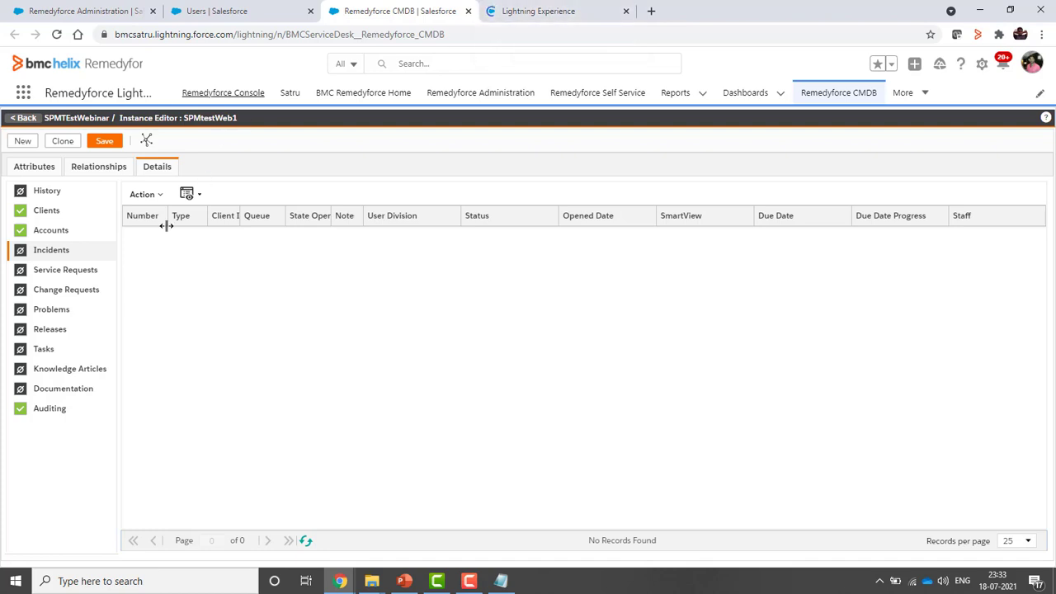
left_click(53, 252)
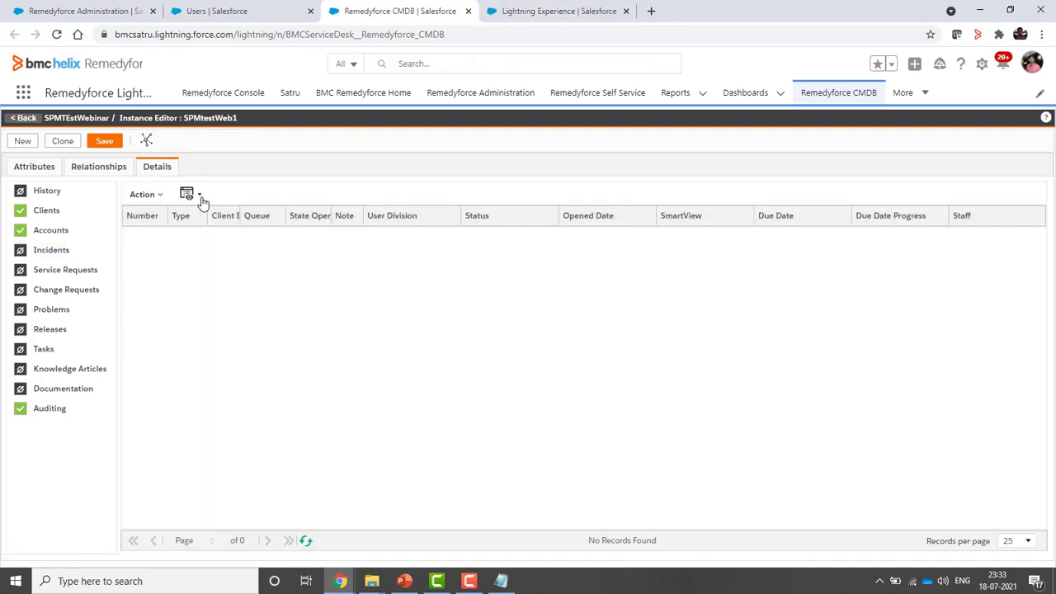
left_click(197, 201)
left_click(190, 233)
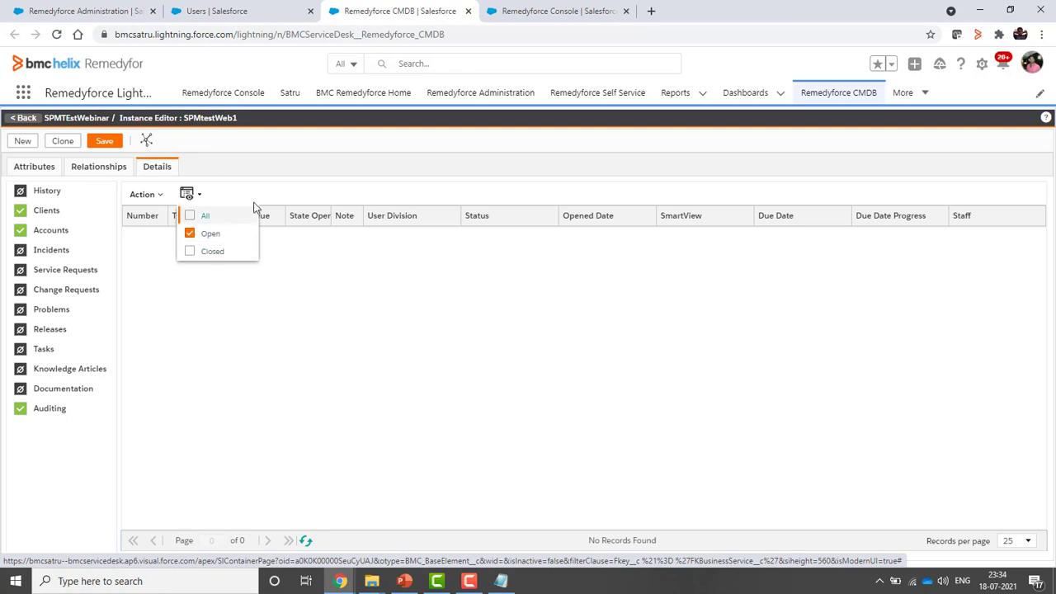
Link incident 00000400 to SPMtestWeb1
left_click(161, 198)
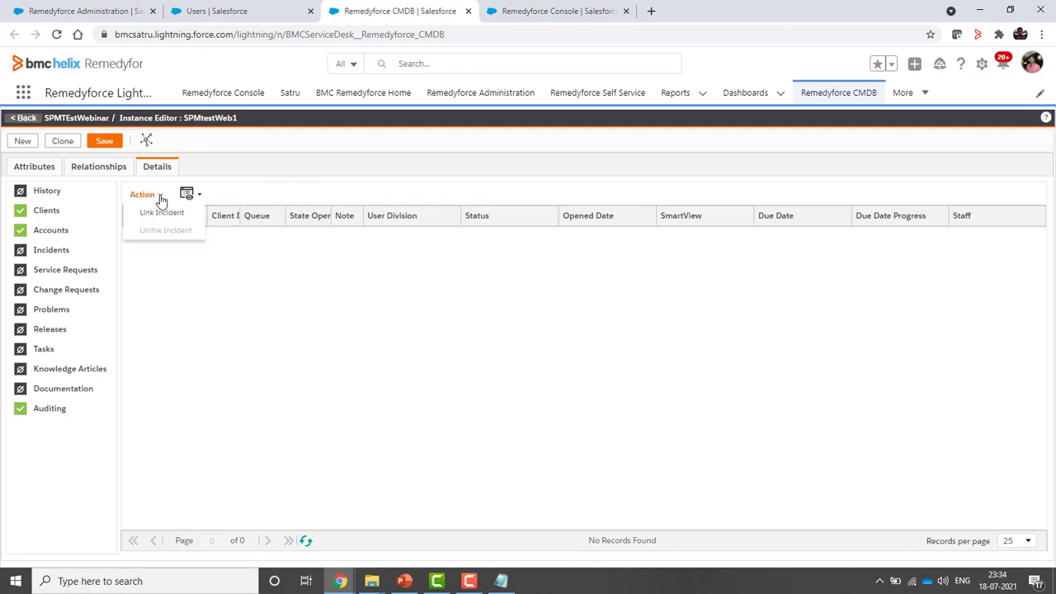
left_click(162, 213)
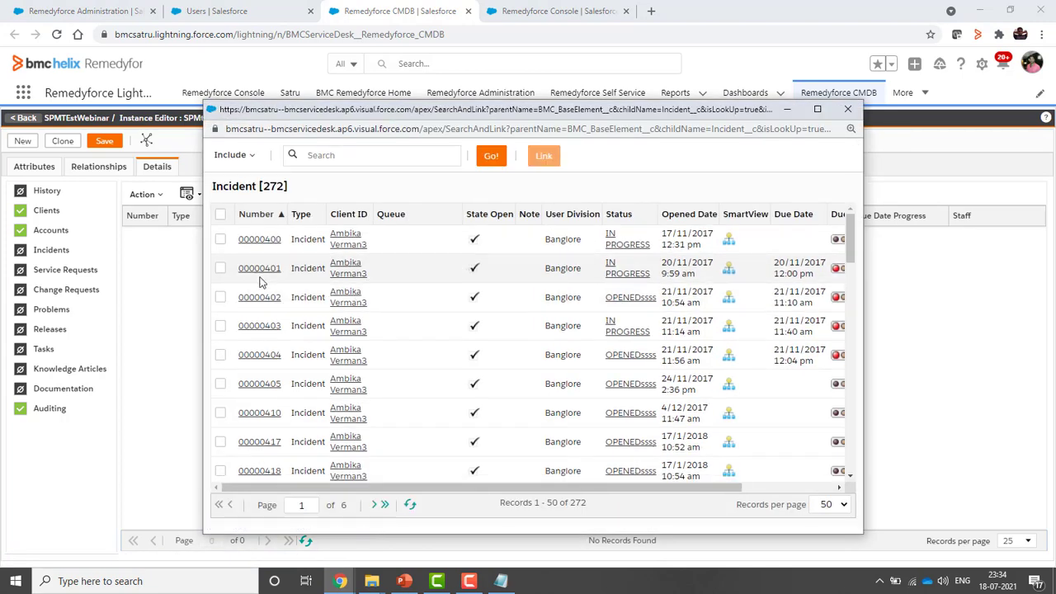
left_click(220, 239)
left_click(544, 158)
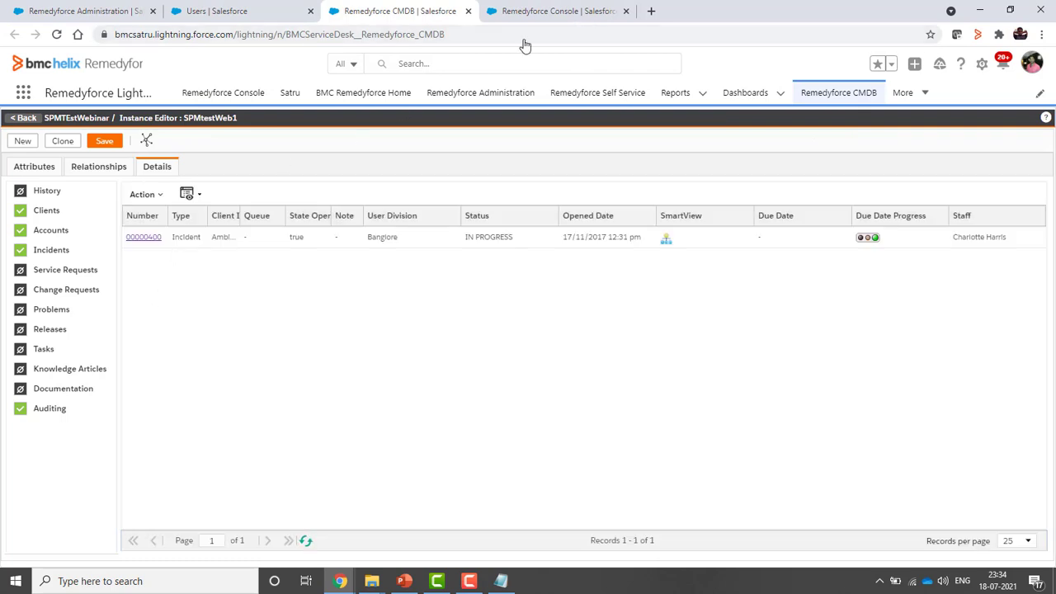
In the Remedyforce Console, search for incident 400 and open 00000400
left_click(580, 10)
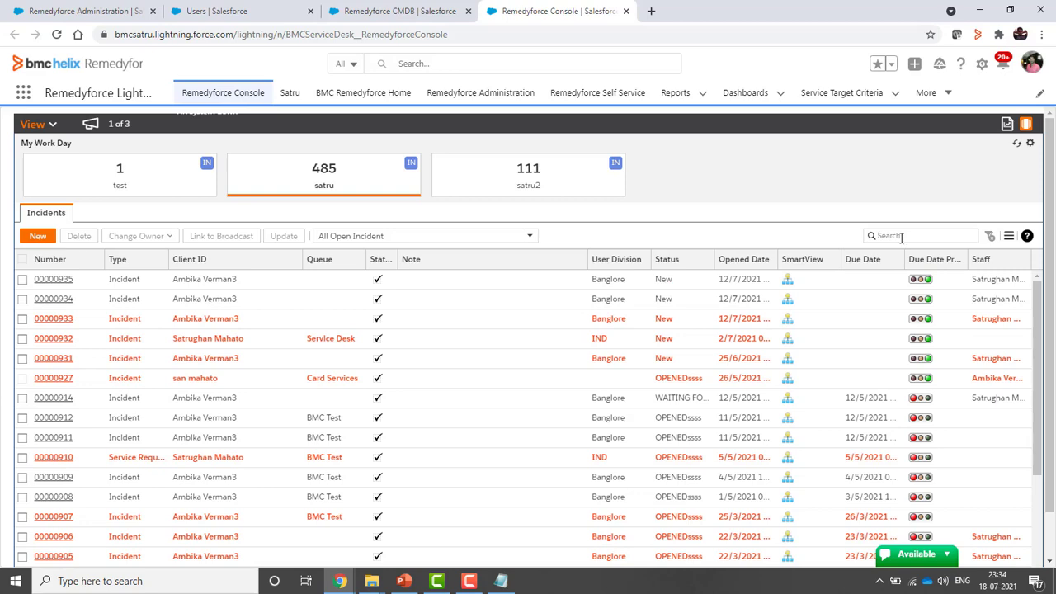
type("400")
key("Return")
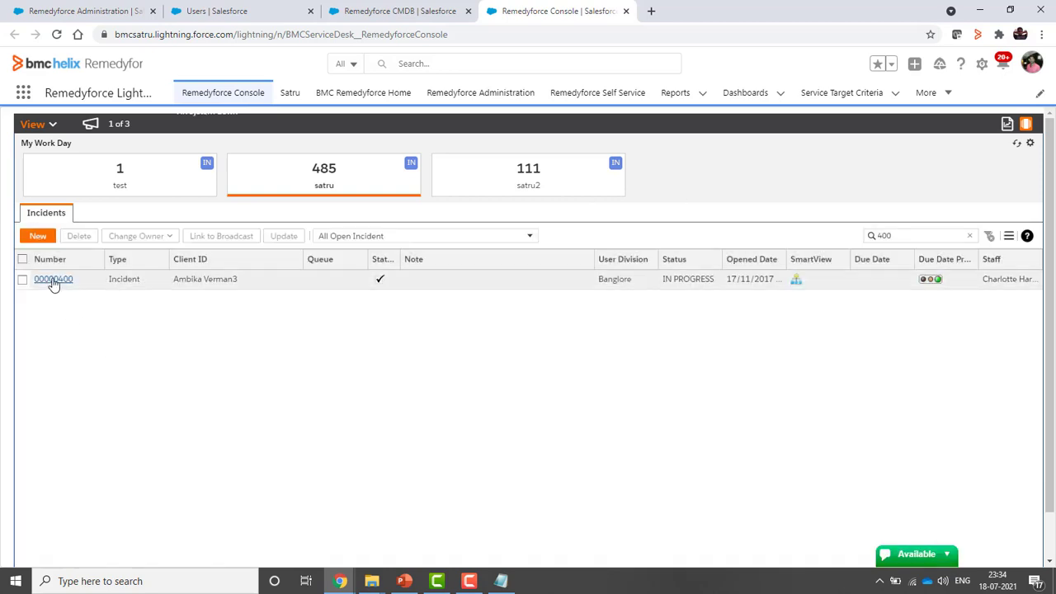
left_click(53, 282)
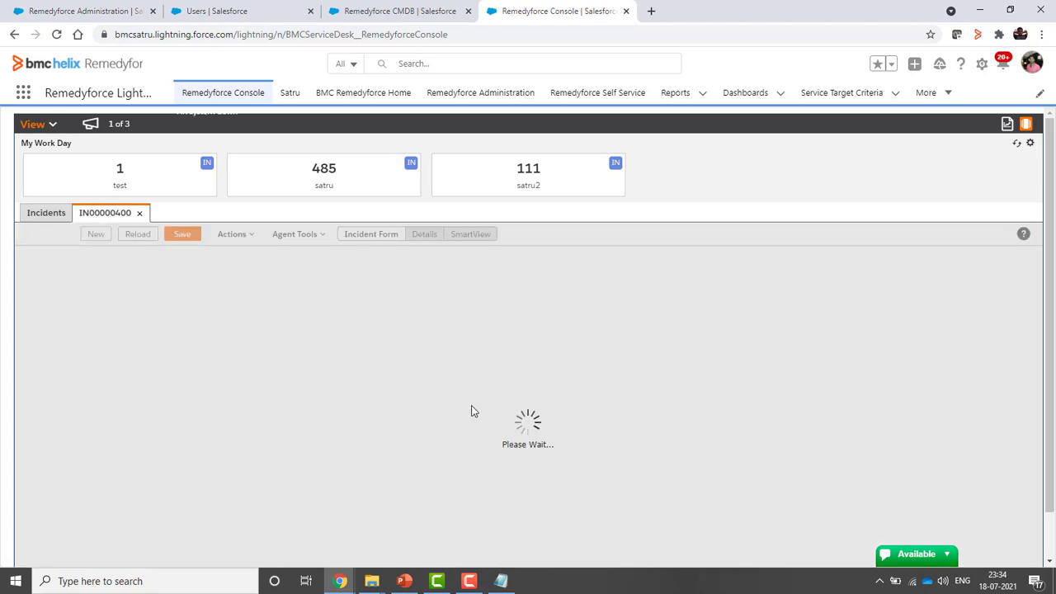
Scroll to Configuration Item / Asset and confirm it shows SPMtestWeb1
scroll(453, 472, "down", 2)
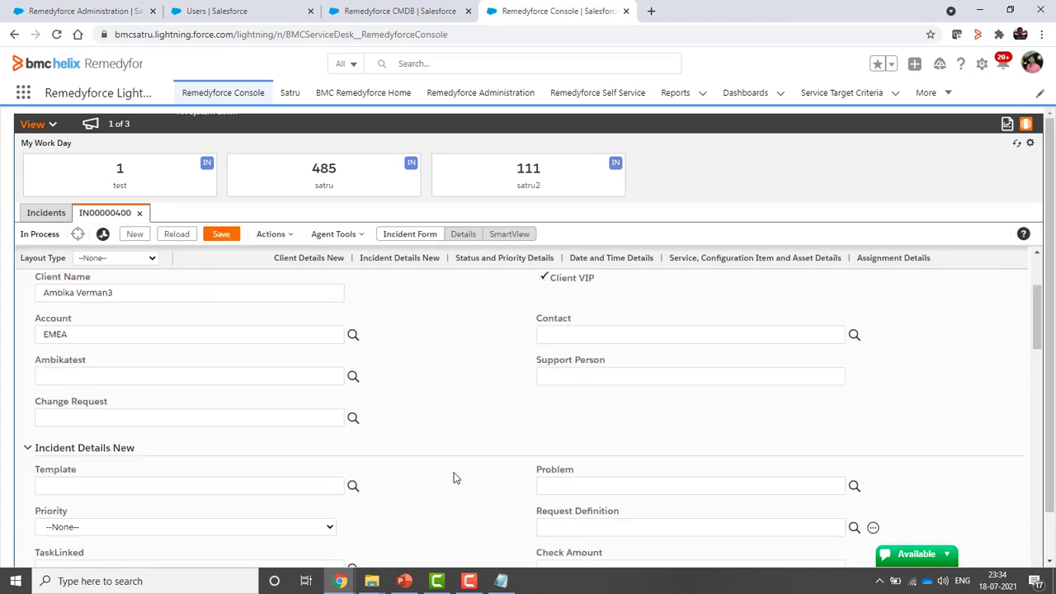
scroll(453, 478, "down", 4)
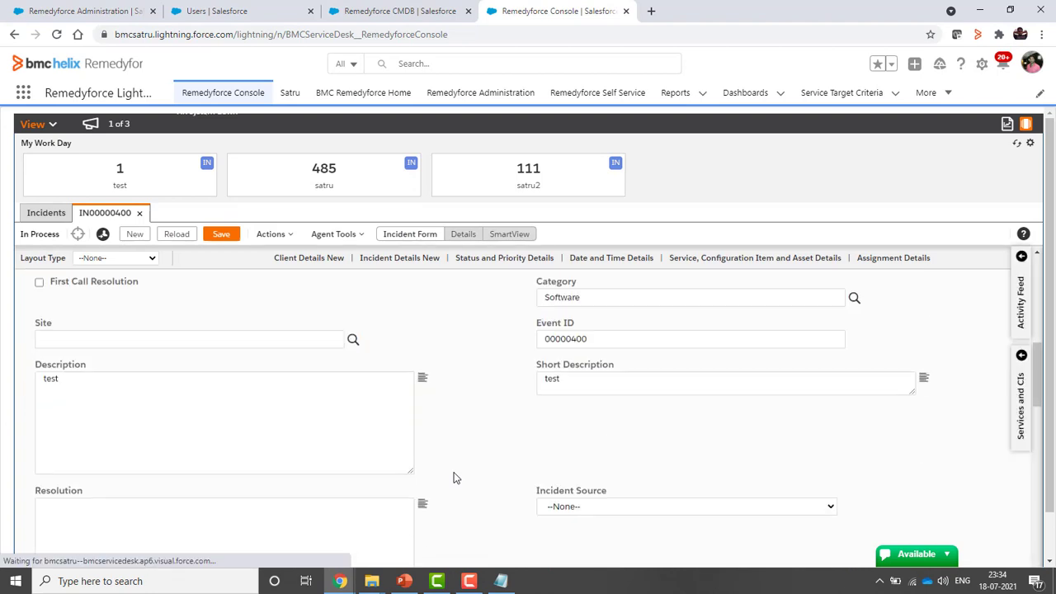
scroll(453, 477, "down", 4)
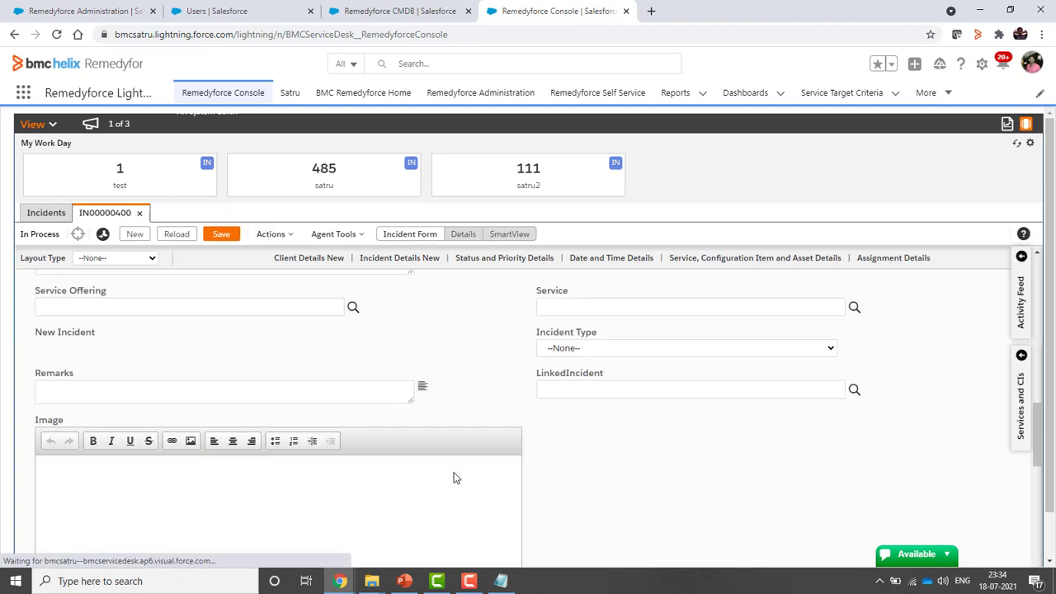
scroll(453, 478, "down", 5)
scroll(601, 464, "down", 1)
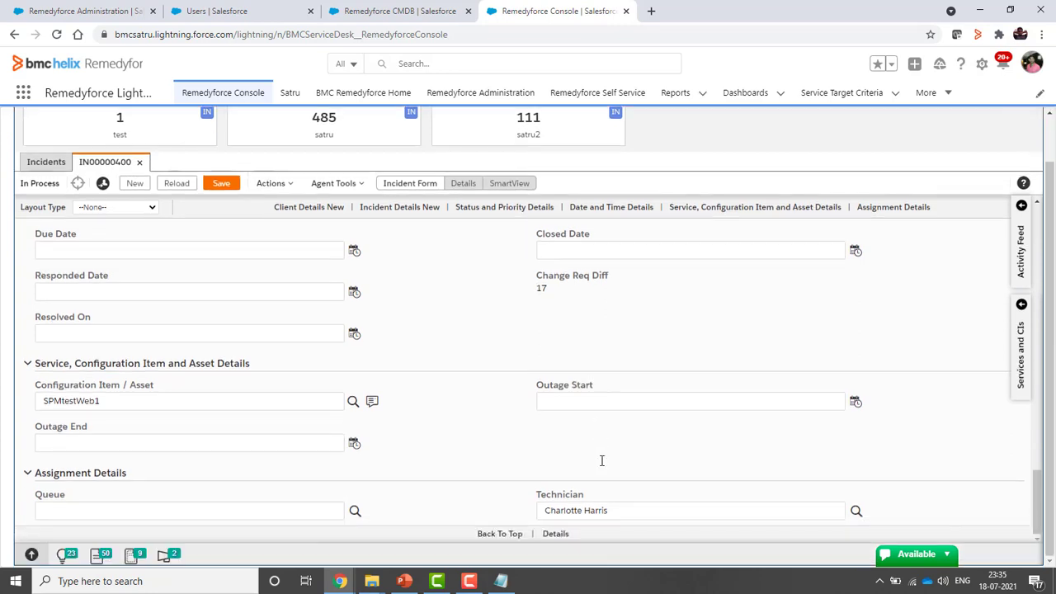
left_click_drag(113, 401, 33, 404)
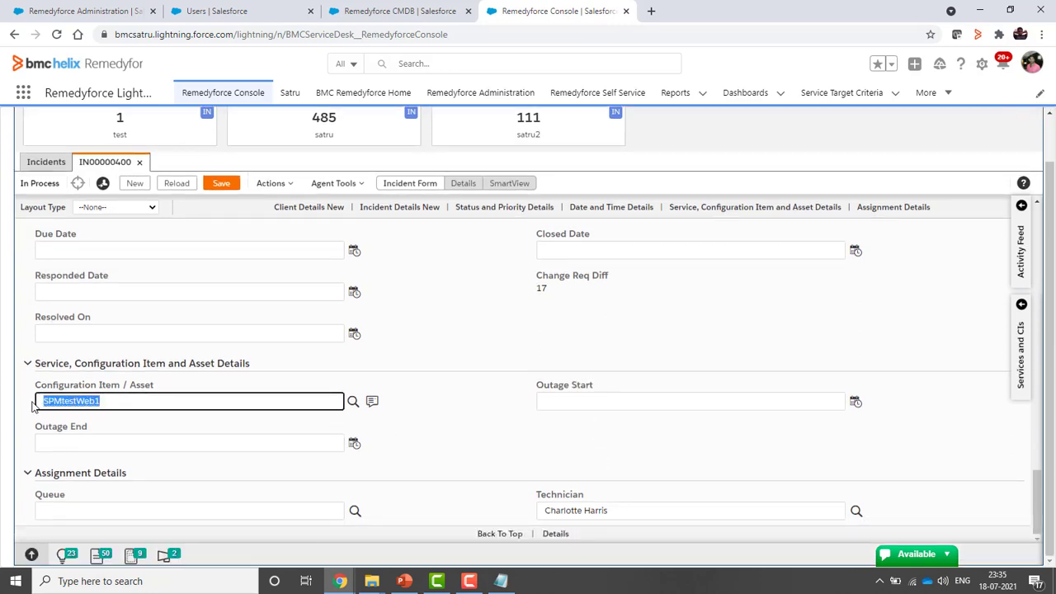
left_click(86, 11)
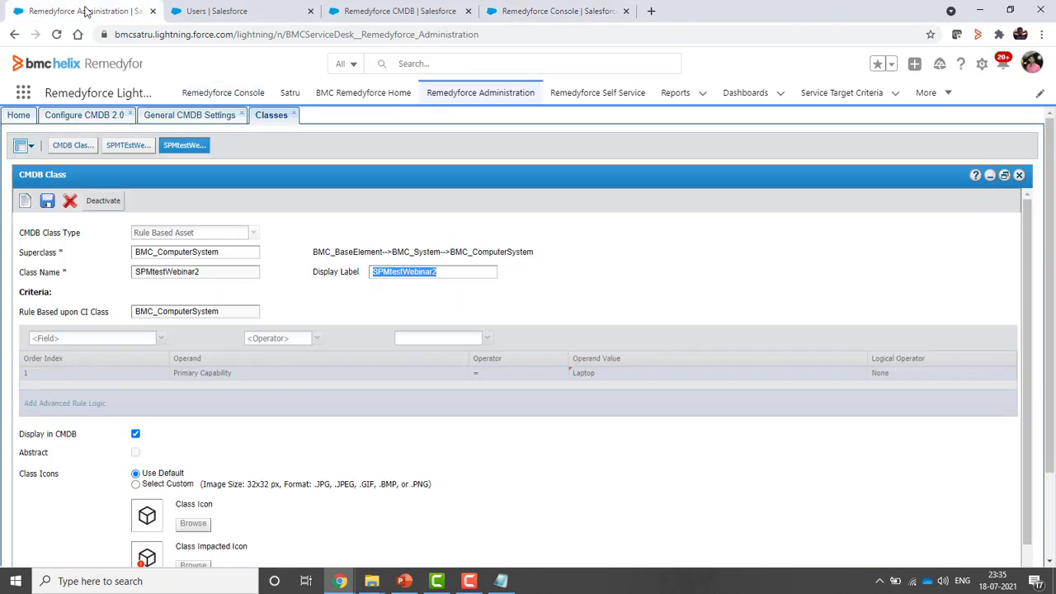
left_click(329, 12)
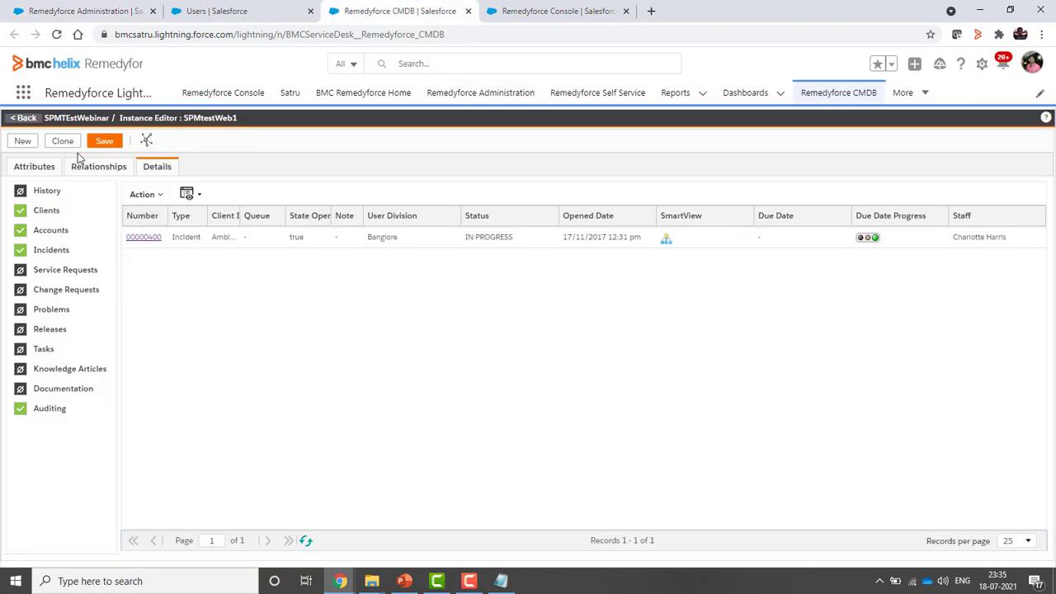
left_click(551, 11)
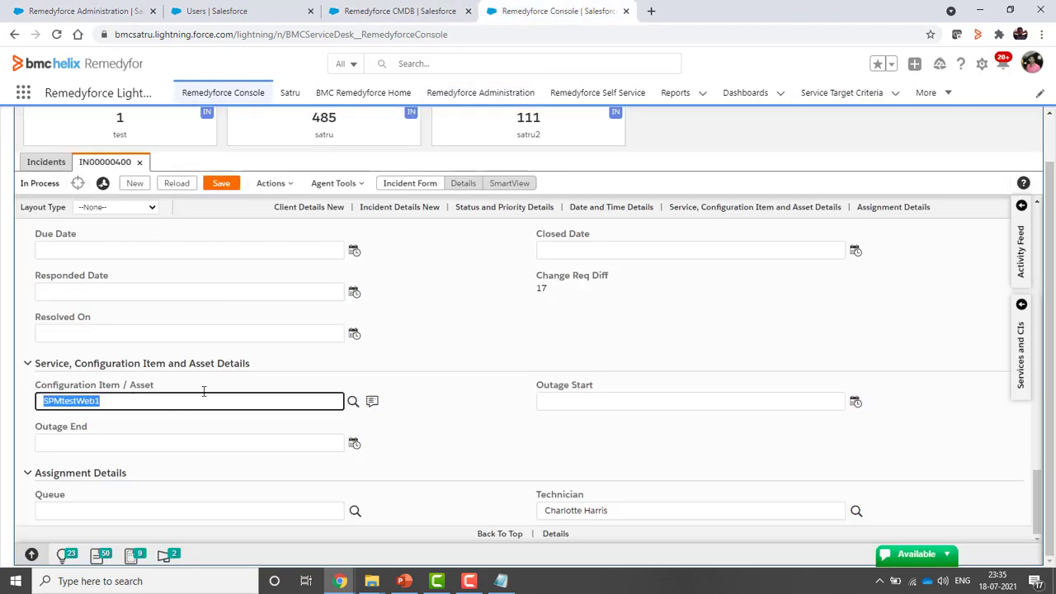
scroll(309, 286, "up", 1)
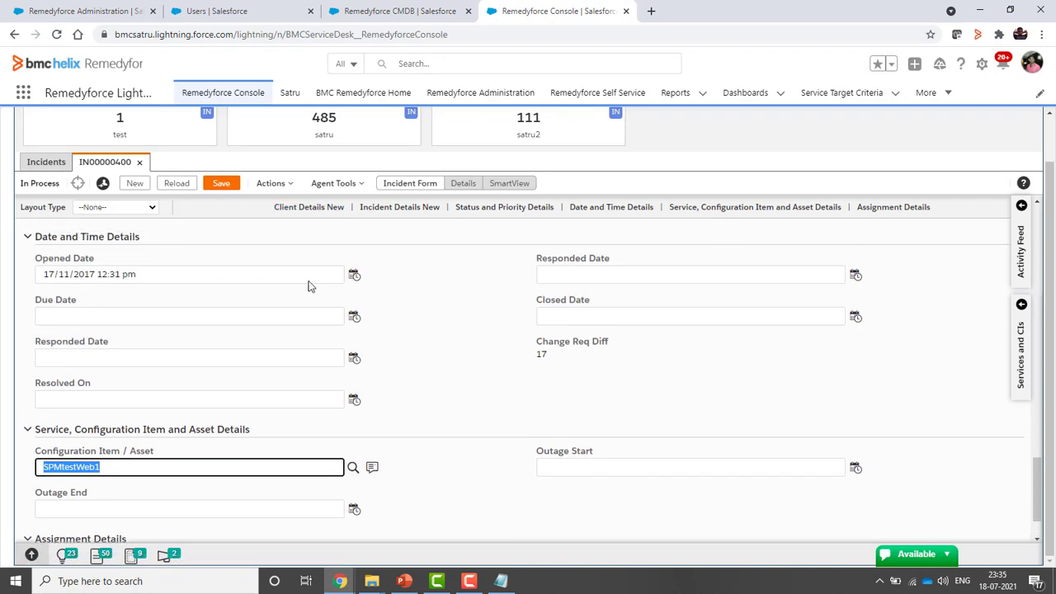
Link Oracle, testsccscsc and tiffin child, including all CIs, to incident IN00000400
left_click(462, 183)
scroll(367, 442, "down", 3)
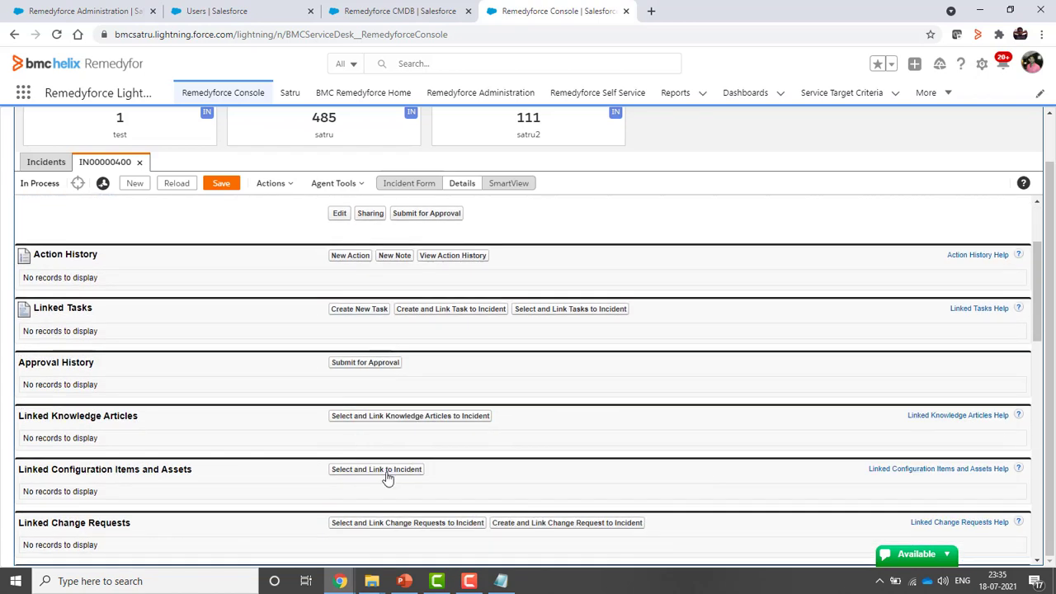
left_click(380, 469)
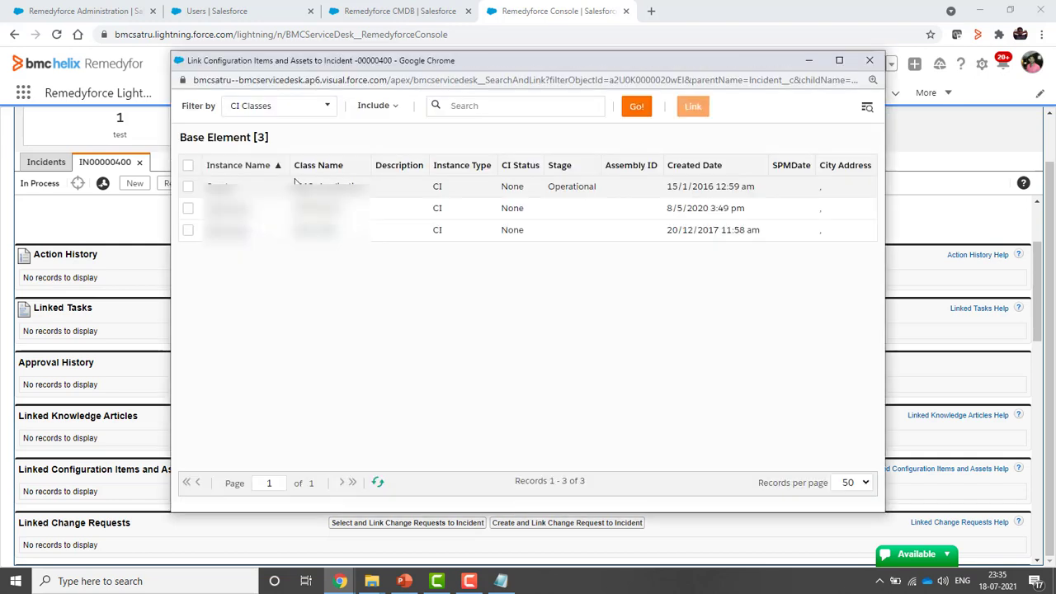
left_click(327, 108)
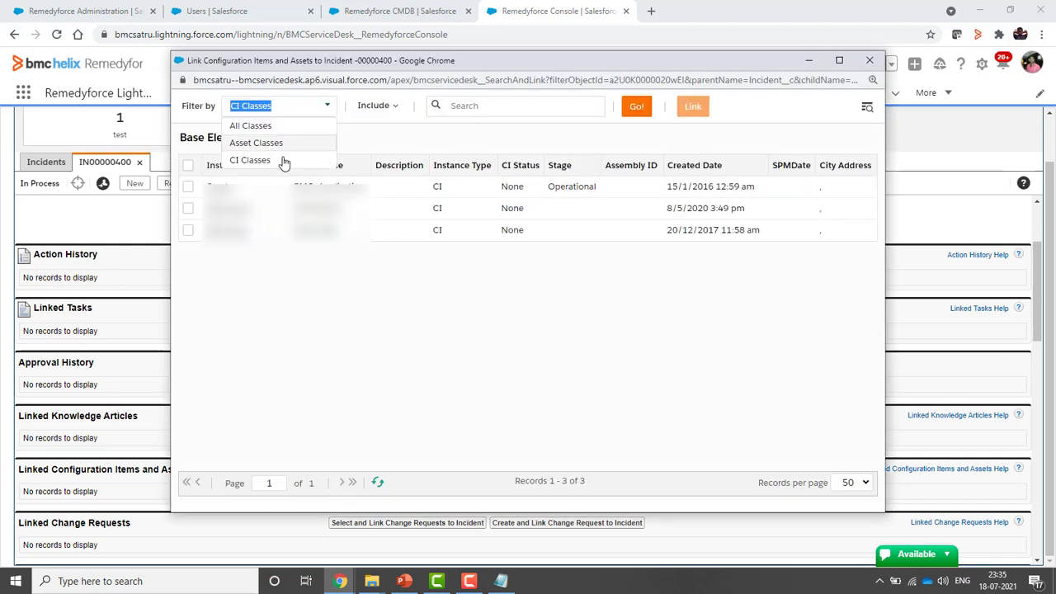
left_click(397, 110)
left_click(397, 109)
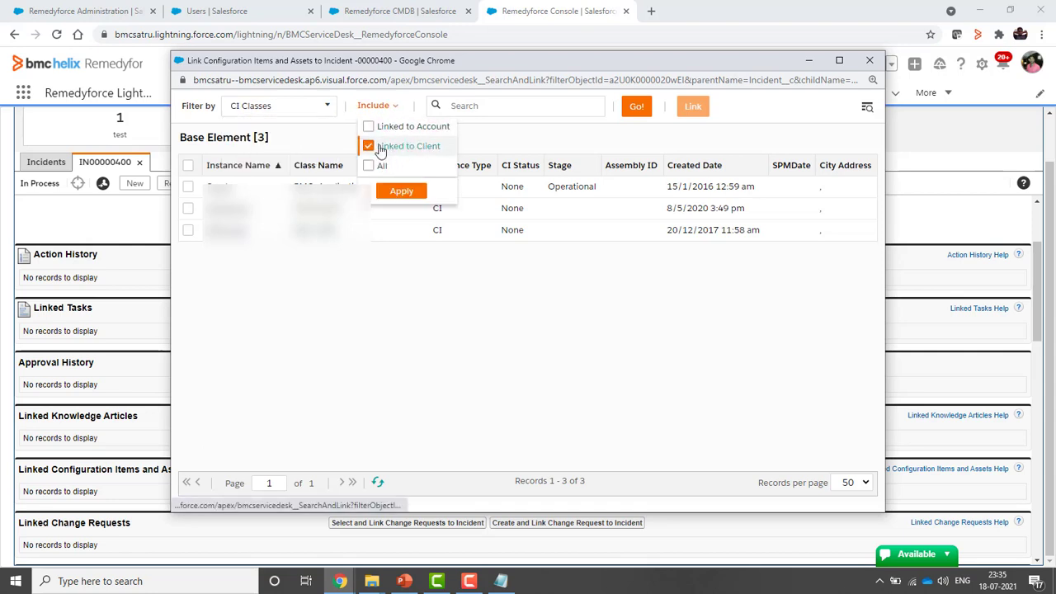
left_click(369, 166)
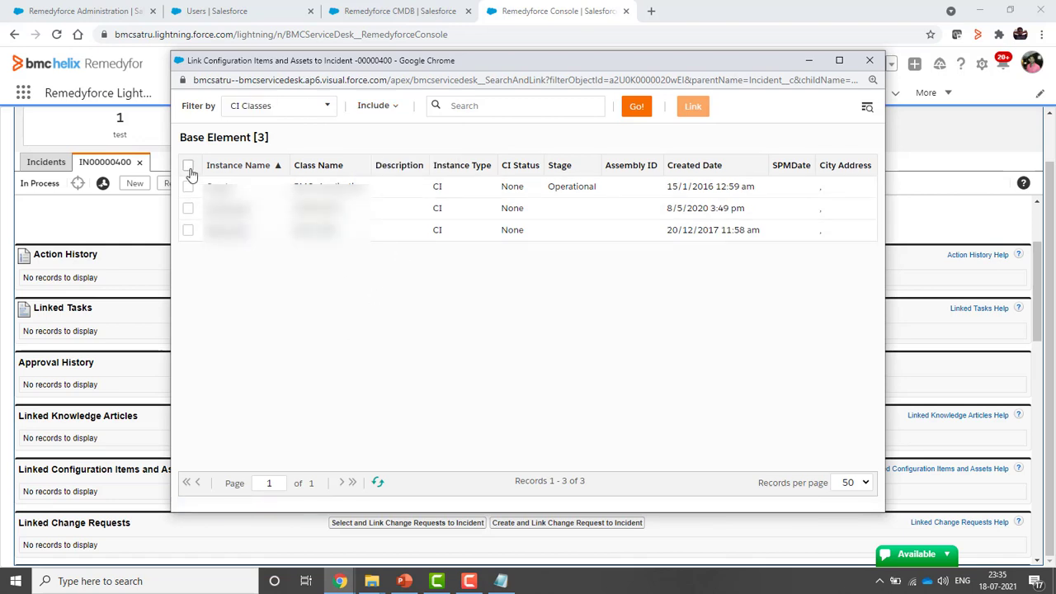
left_click(188, 167)
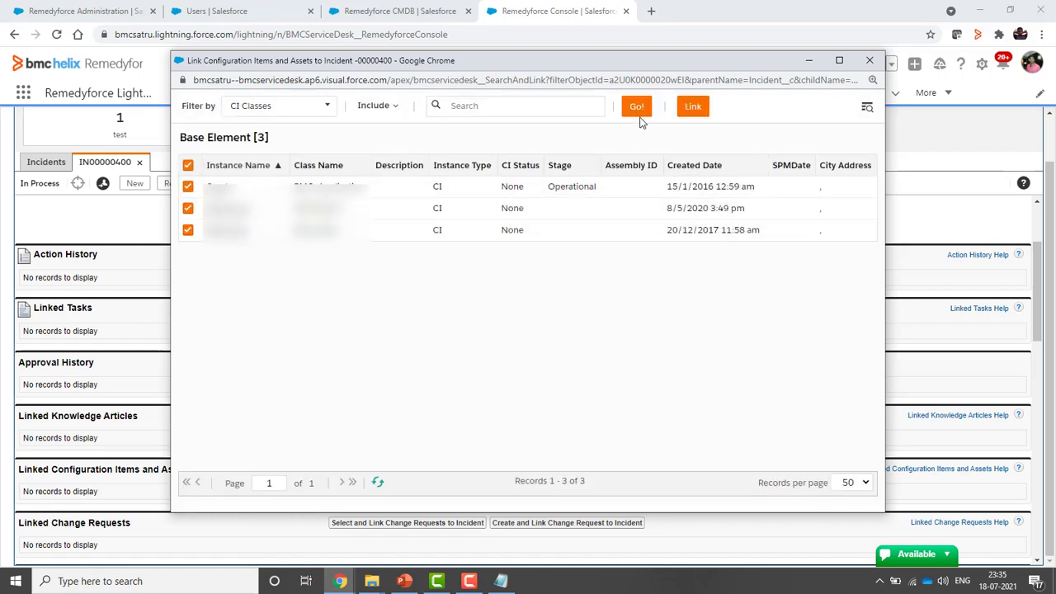
left_click(694, 107)
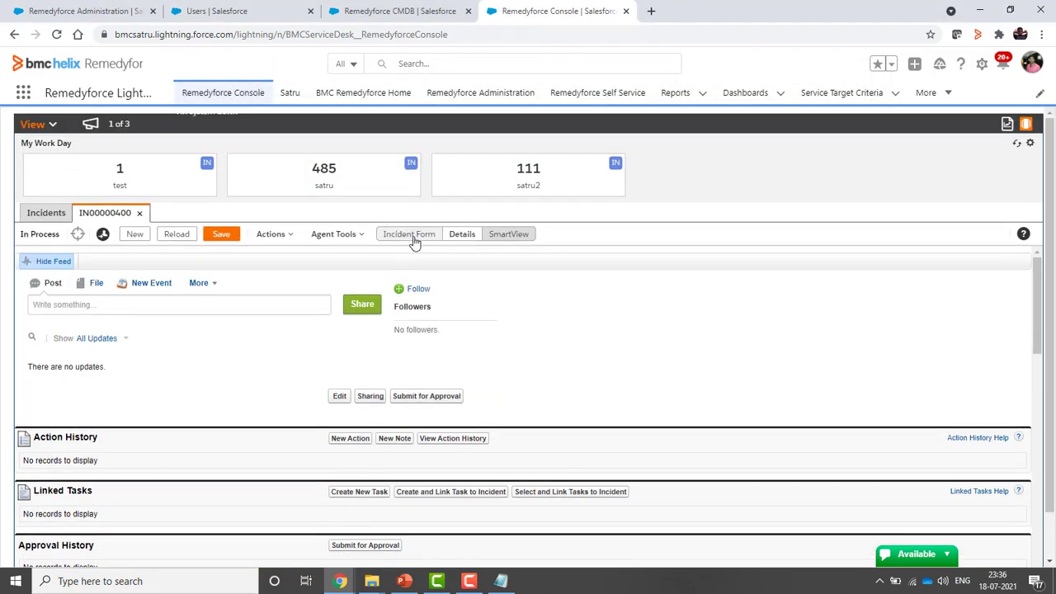
Switch the console to Service Requests and show SR00000910's feed and action history
left_click(411, 234)
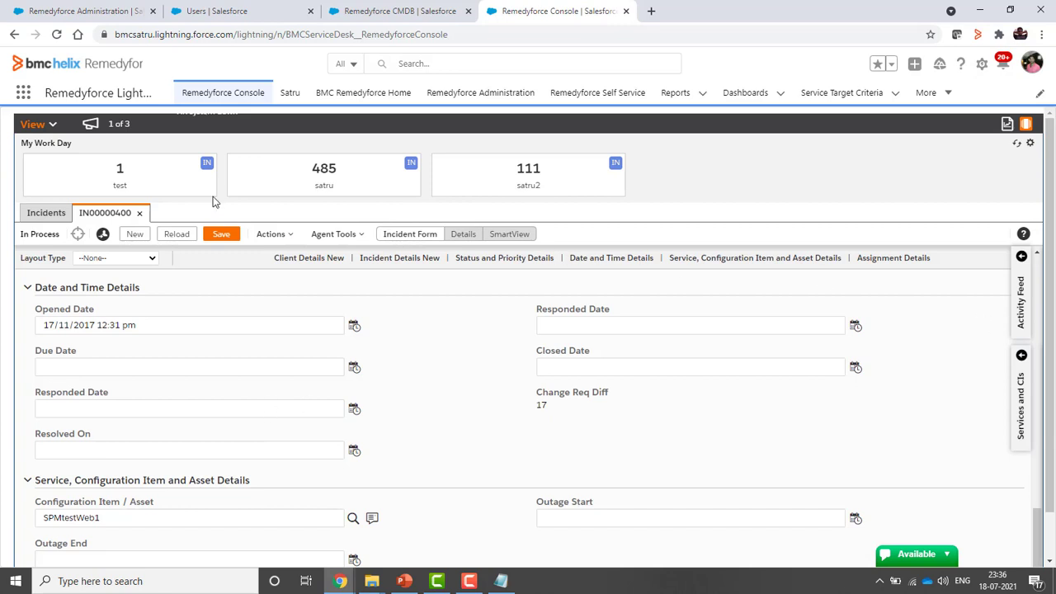
left_click(33, 124)
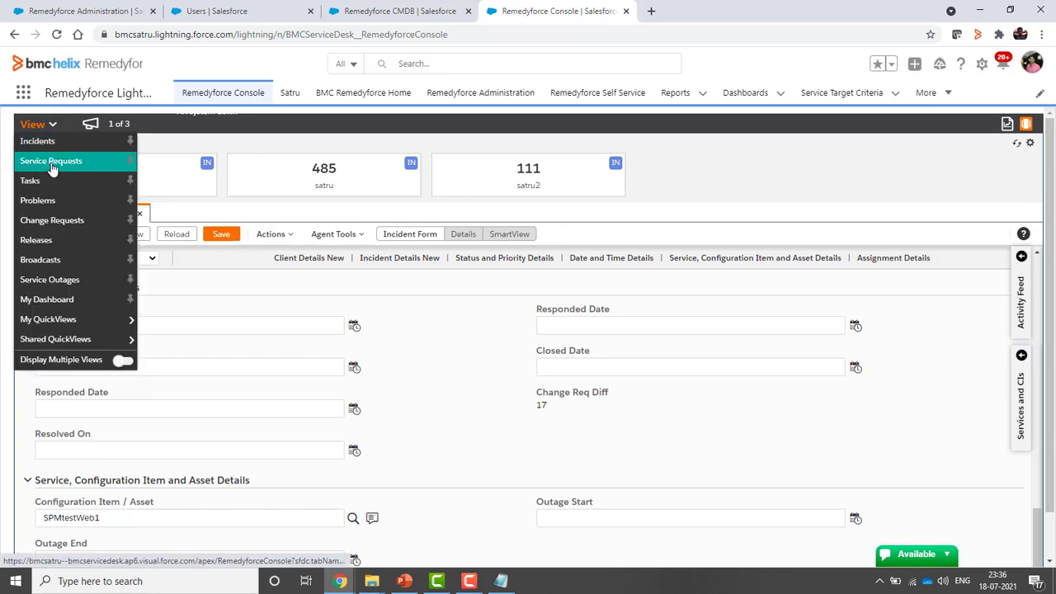
left_click(51, 162)
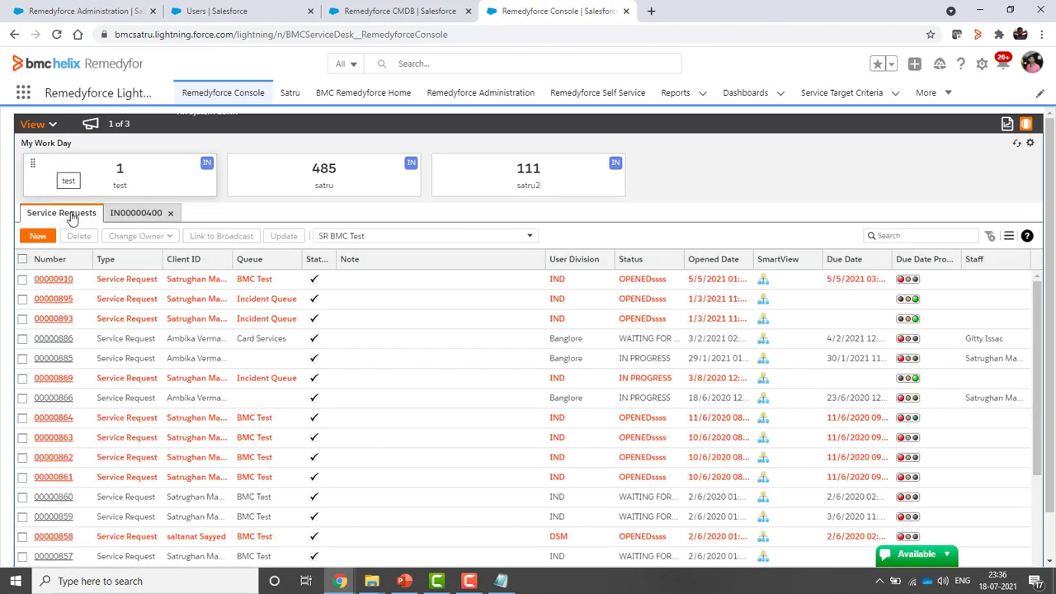
left_click(49, 283)
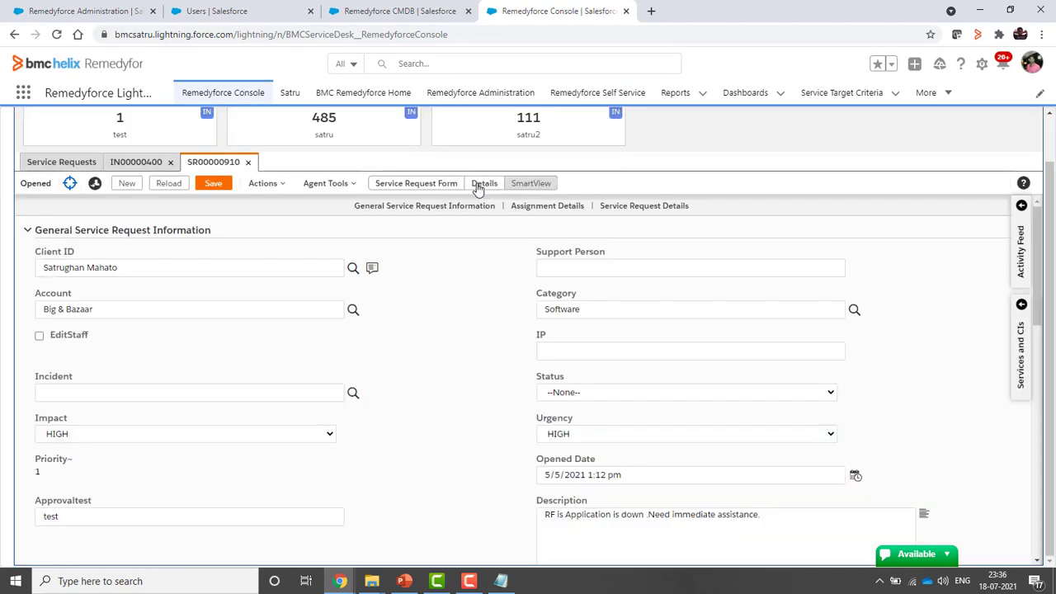
left_click(483, 182)
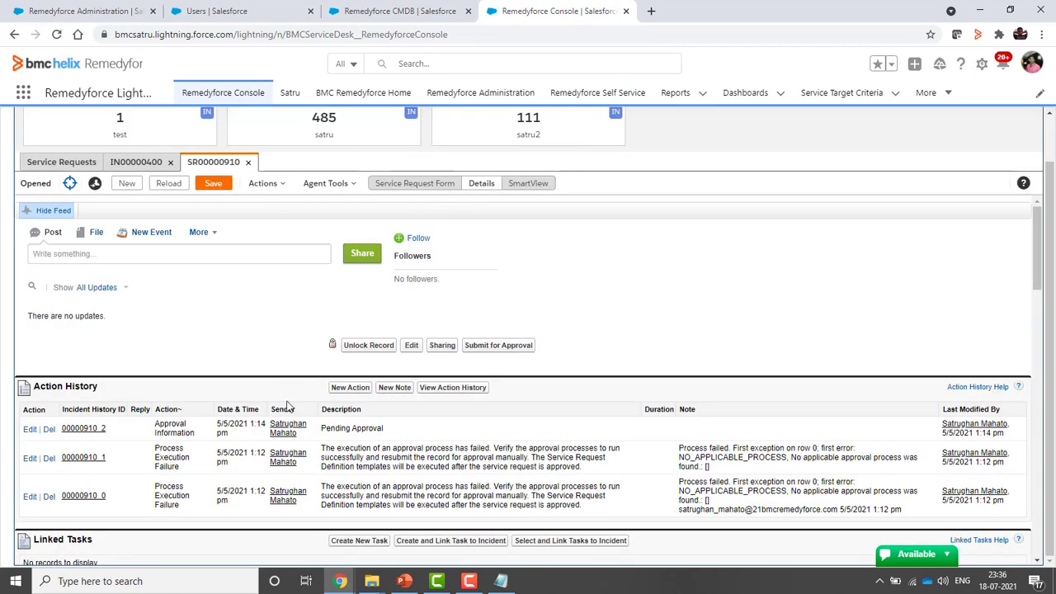
scroll(277, 417, "down", 3)
scroll(132, 382, "down", 3)
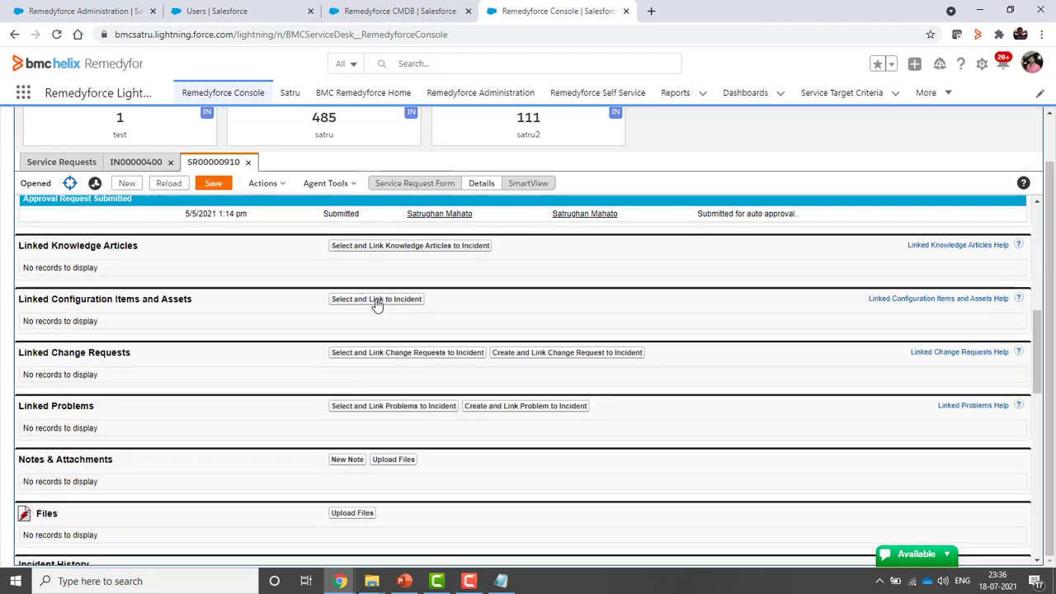
scroll(375, 303, "up", 5)
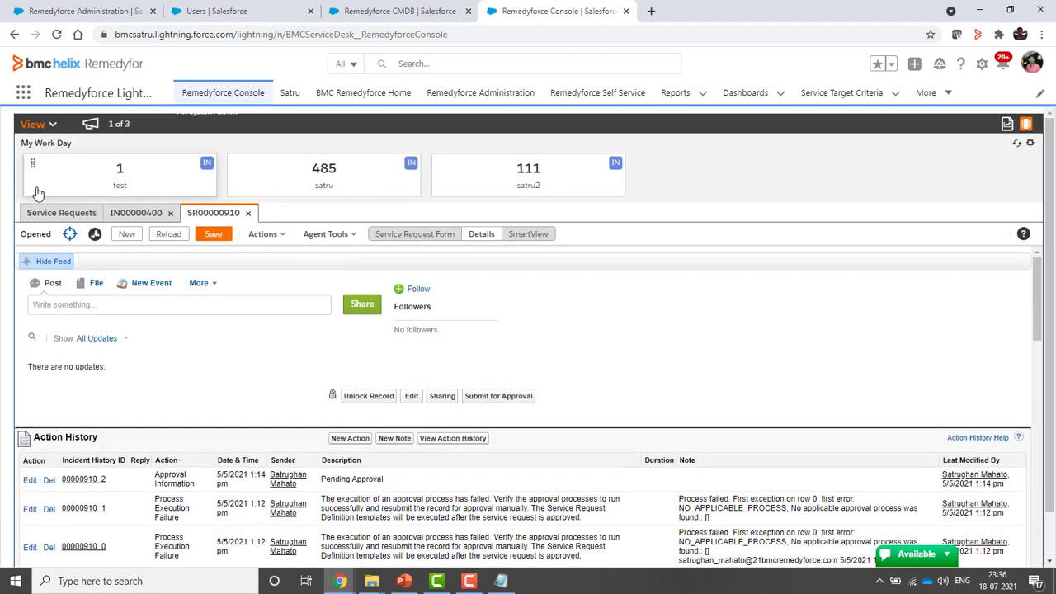
Open task TS00000144's details and highlight its Linked Services, Configuration Items and Assets heading
left_click(49, 123)
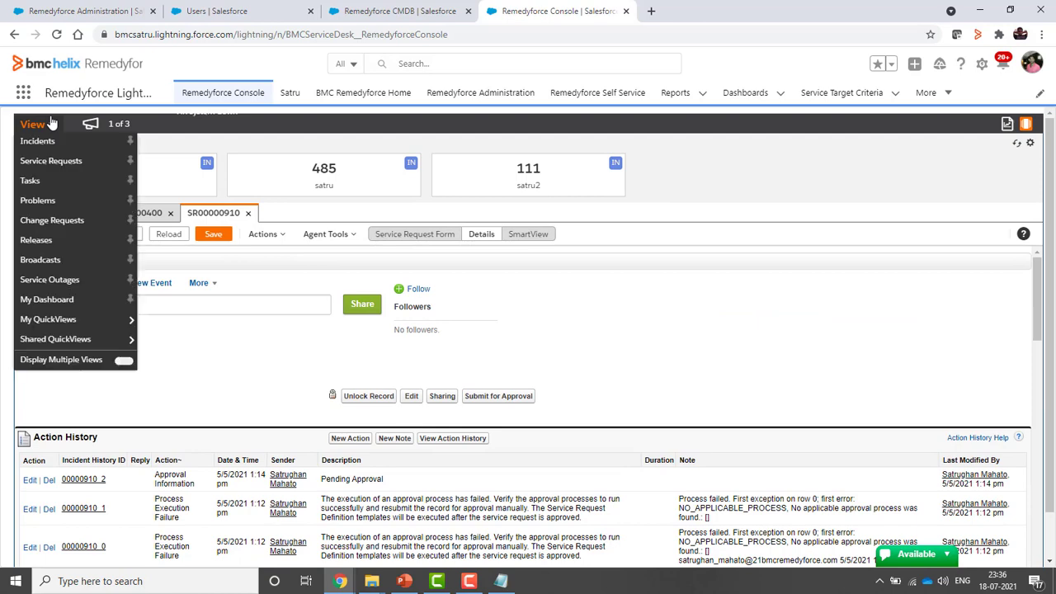
left_click(30, 181)
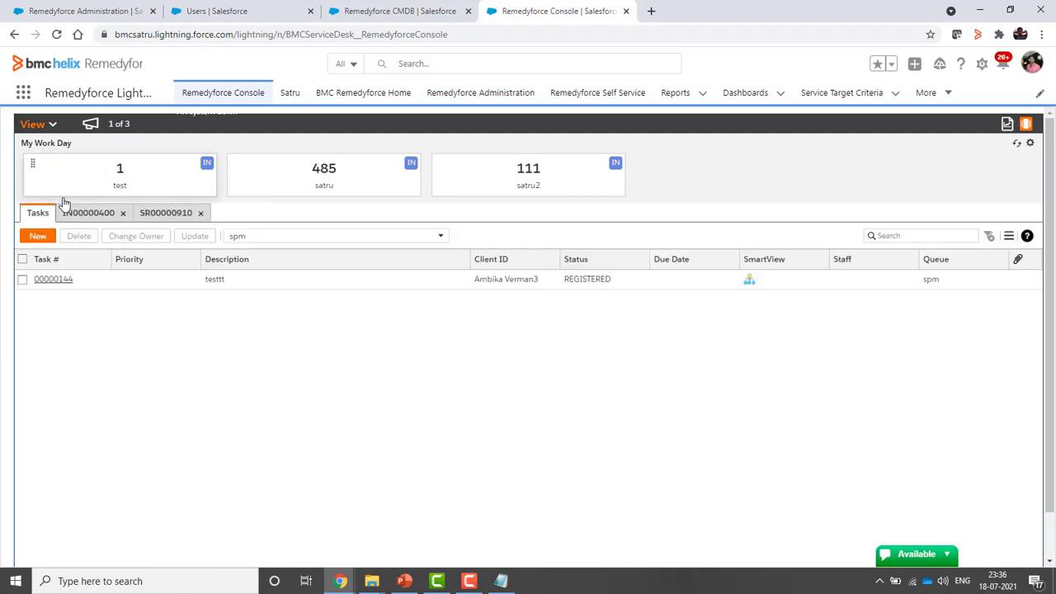
left_click(56, 280)
left_click(437, 234)
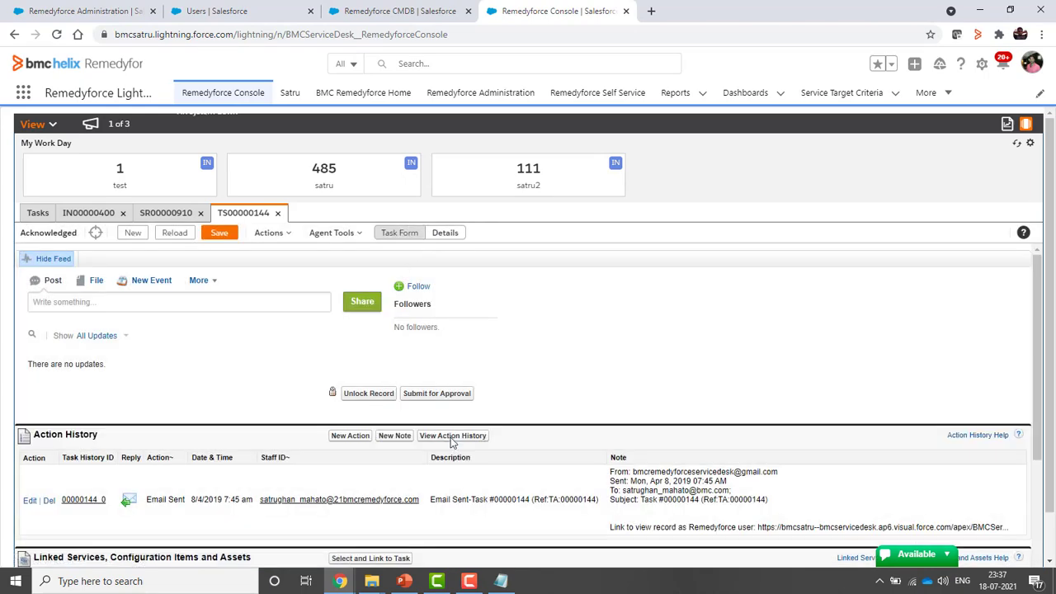
scroll(451, 443, "down", 3)
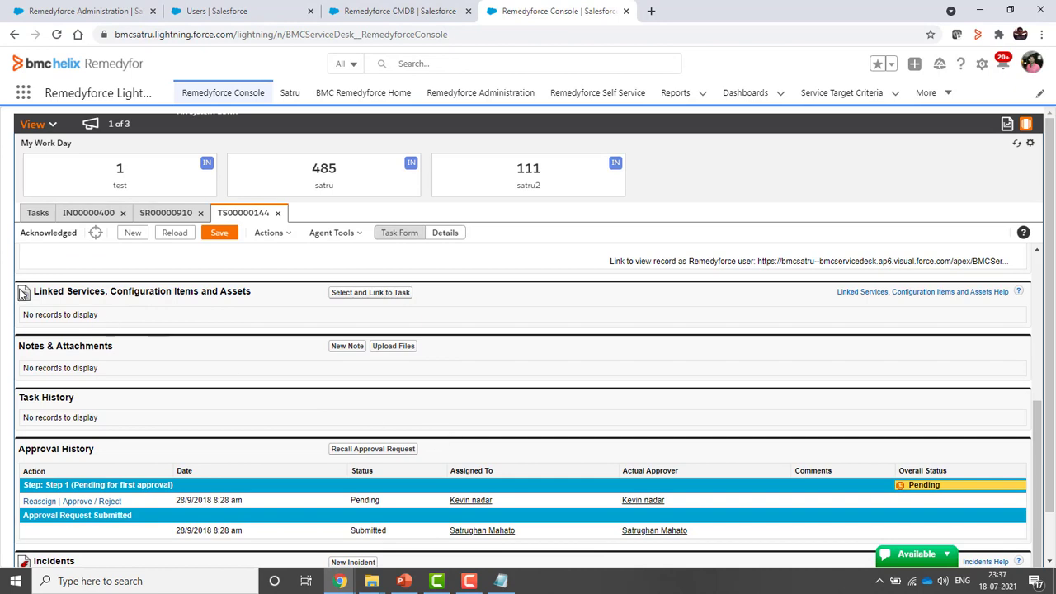
left_click_drag(38, 293, 371, 312)
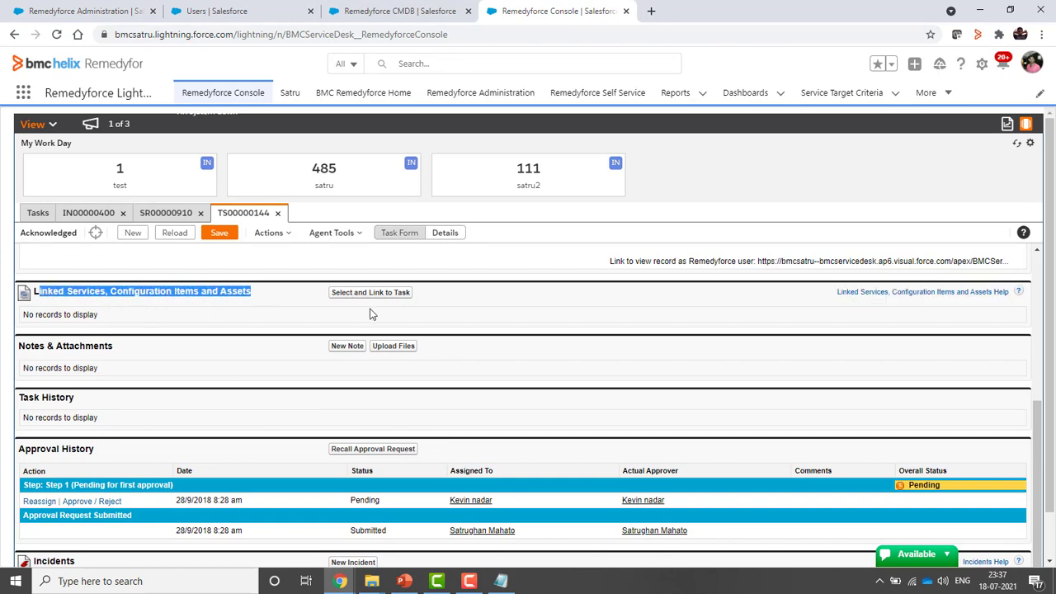
left_click(33, 124)
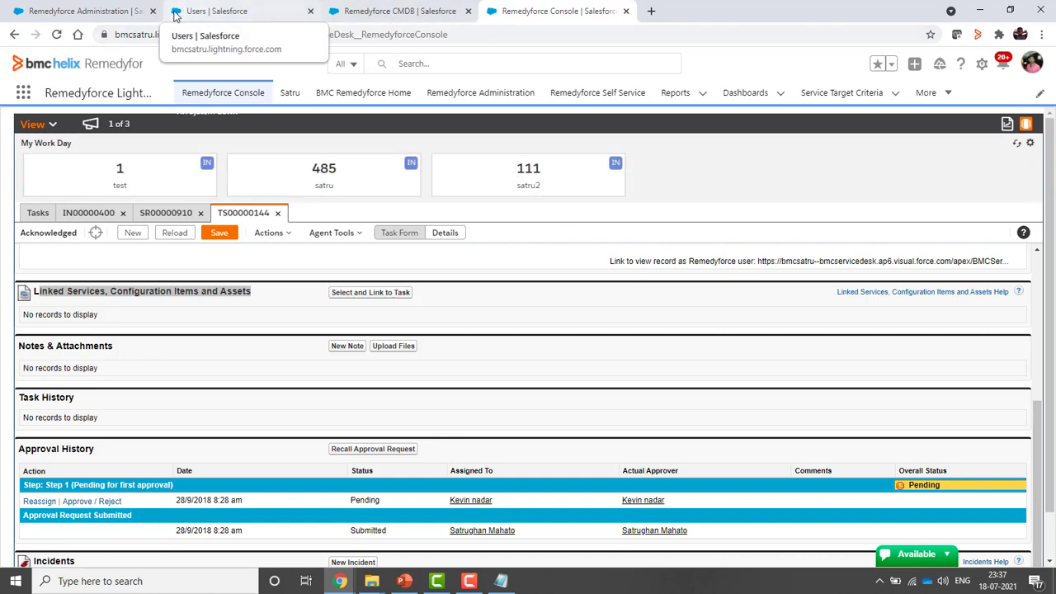
Close the Classes, General CMDB Settings and Configure CMDB 2.0 pages in Administration
left_click(95, 14)
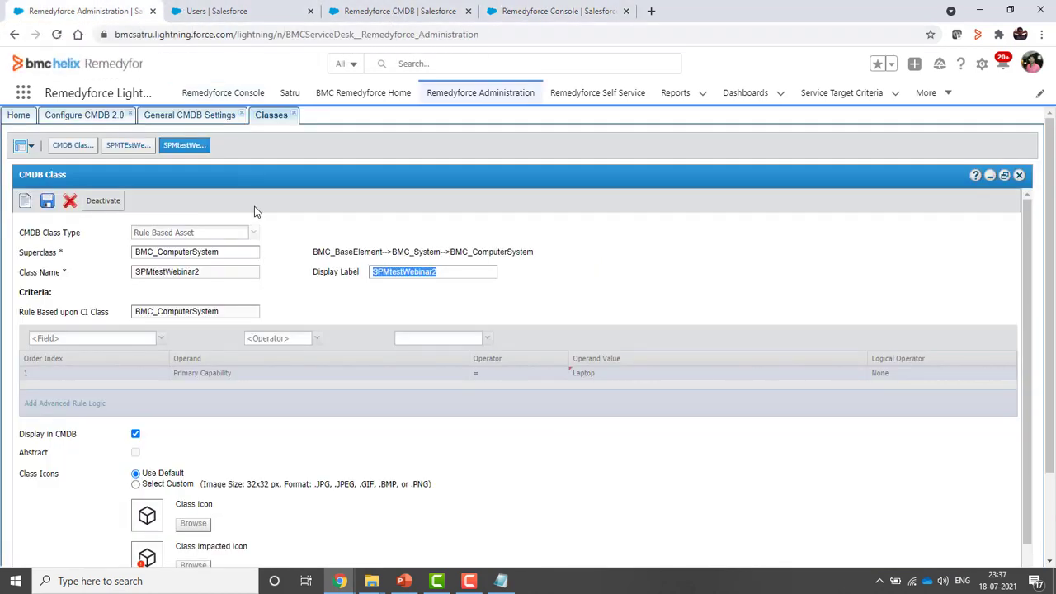
left_click(293, 115)
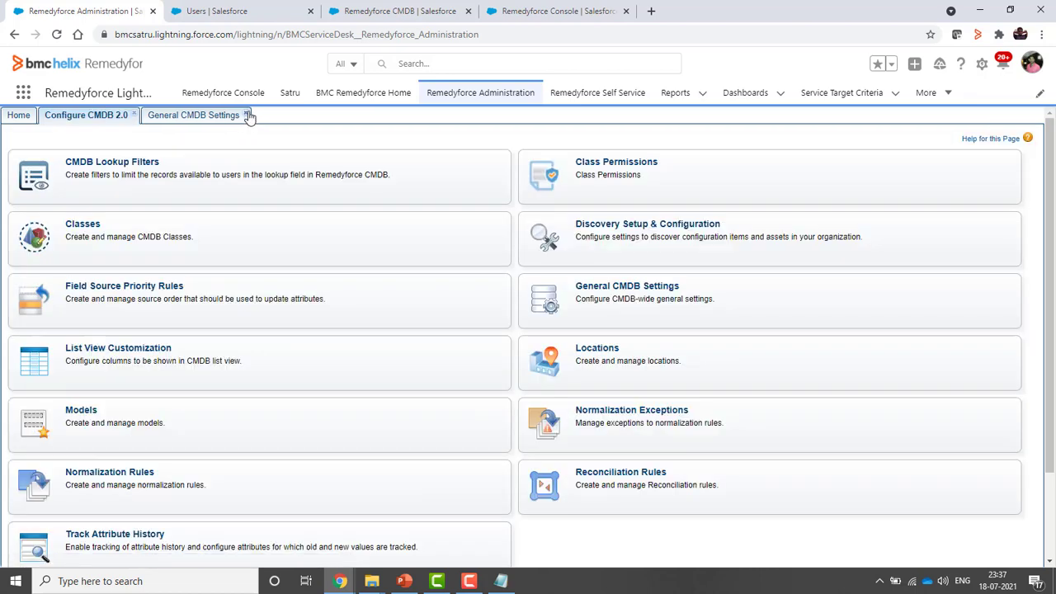
left_click(243, 115)
left_click(135, 115)
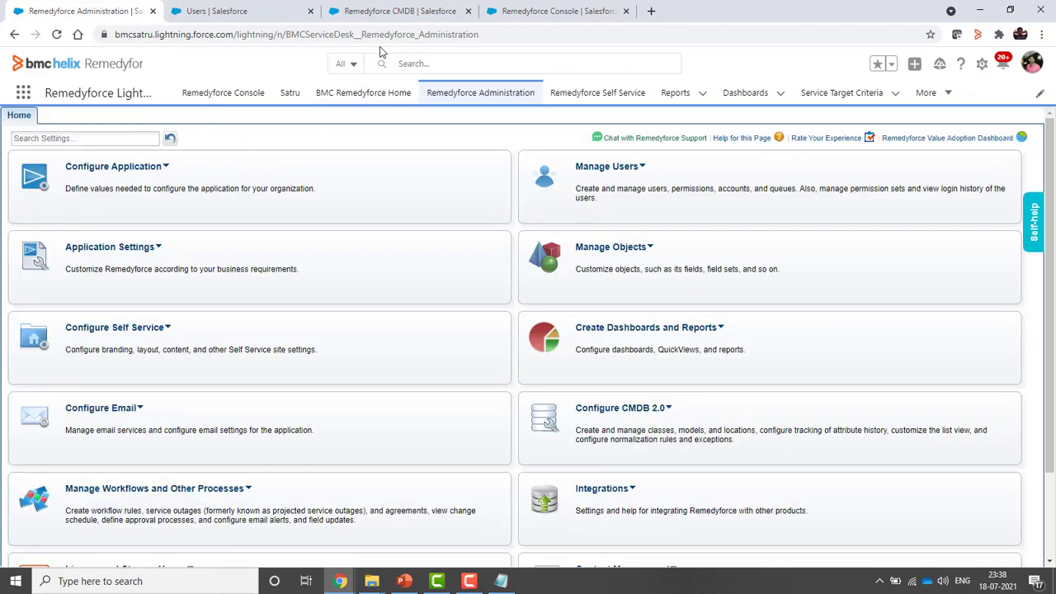
Leave the instance editor and list all 228 Computer System instances in the CMDB
left_click(417, 13)
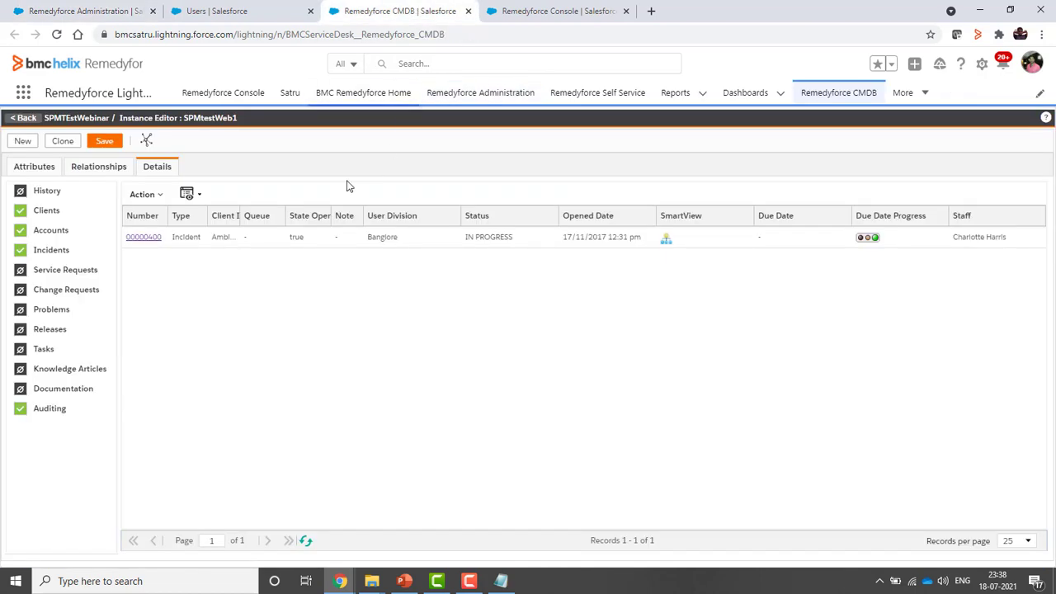
left_click(24, 120)
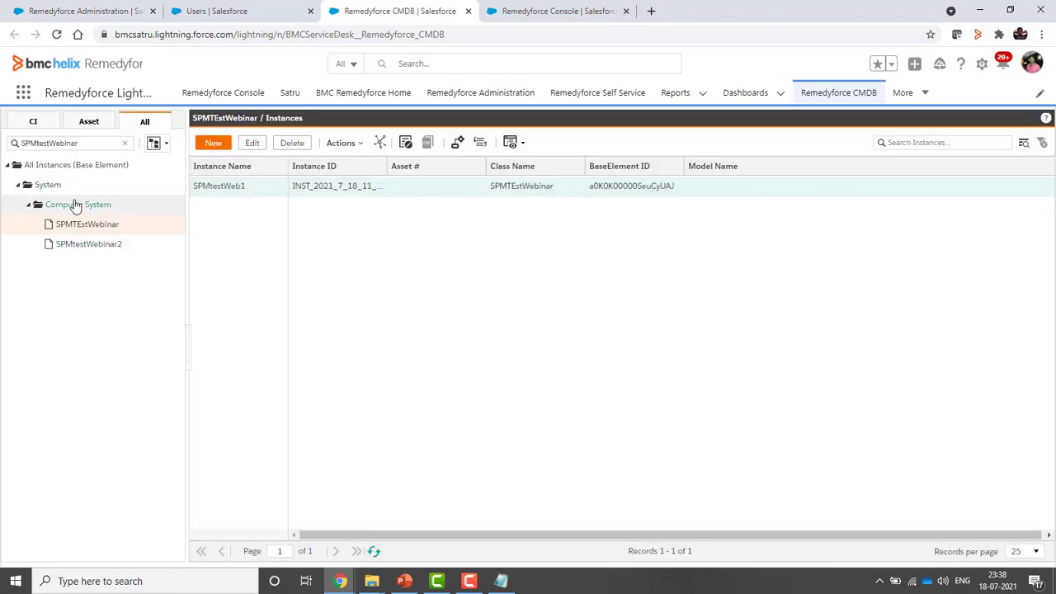
left_click(75, 206)
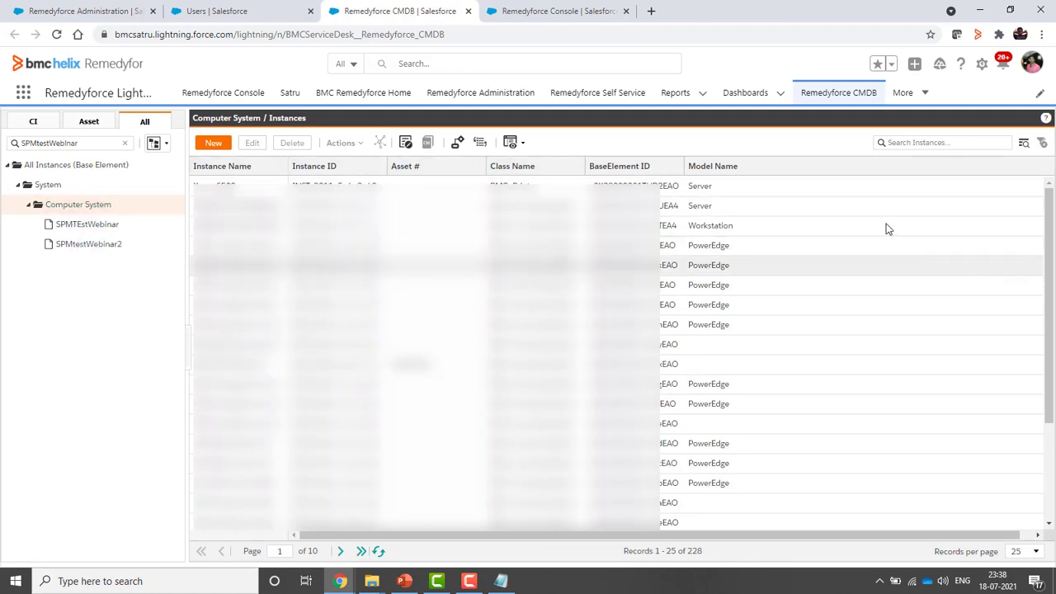
left_click_drag(818, 536, 637, 535)
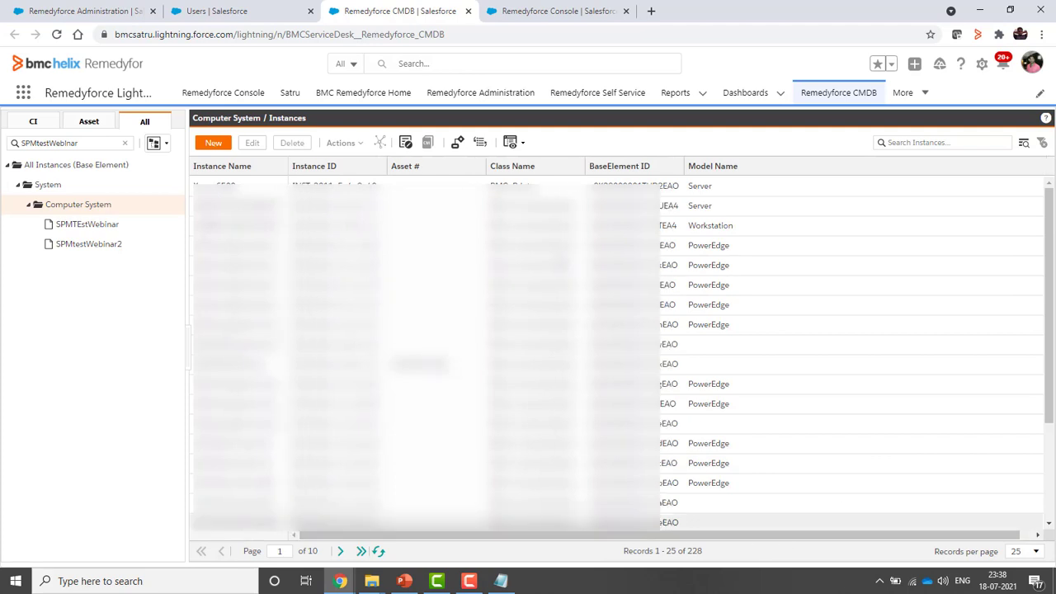
Open List View Customization from the Configure CMDB 2.0 options
left_click(81, 11)
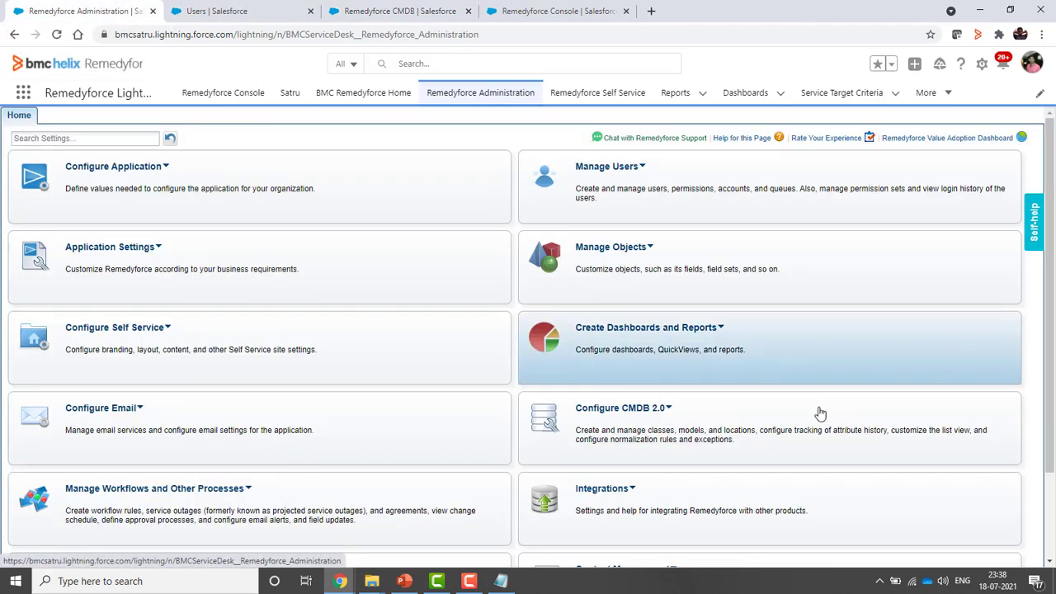
left_click(669, 409)
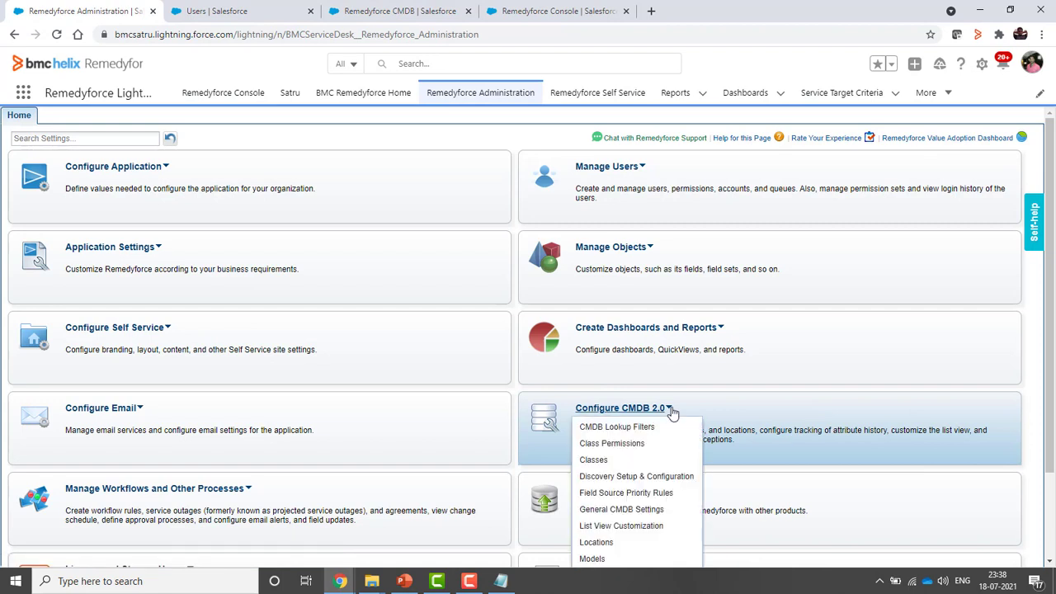
scroll(672, 412, "down", 2)
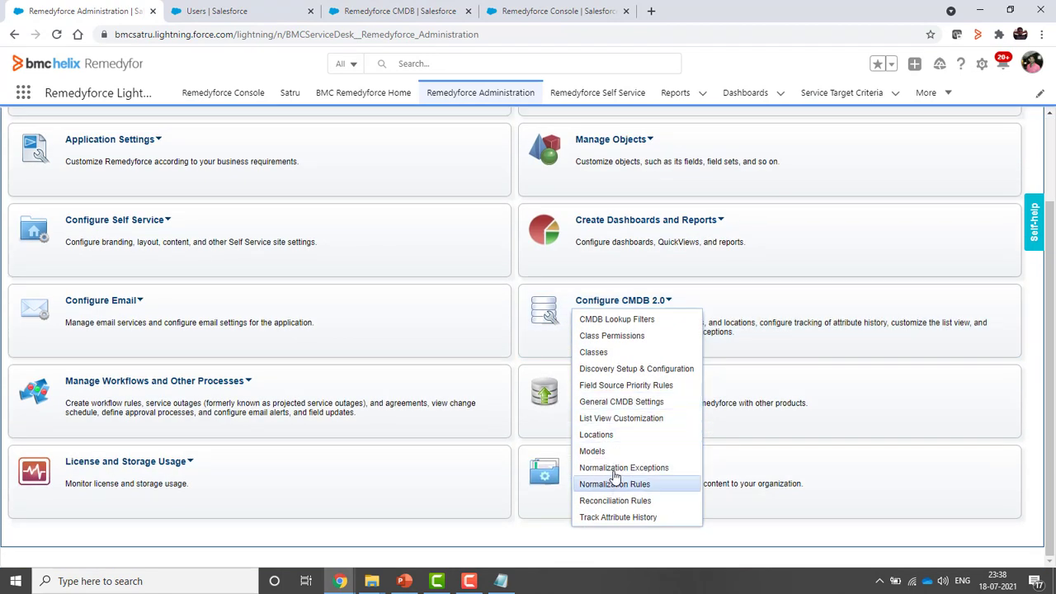
left_click(627, 418)
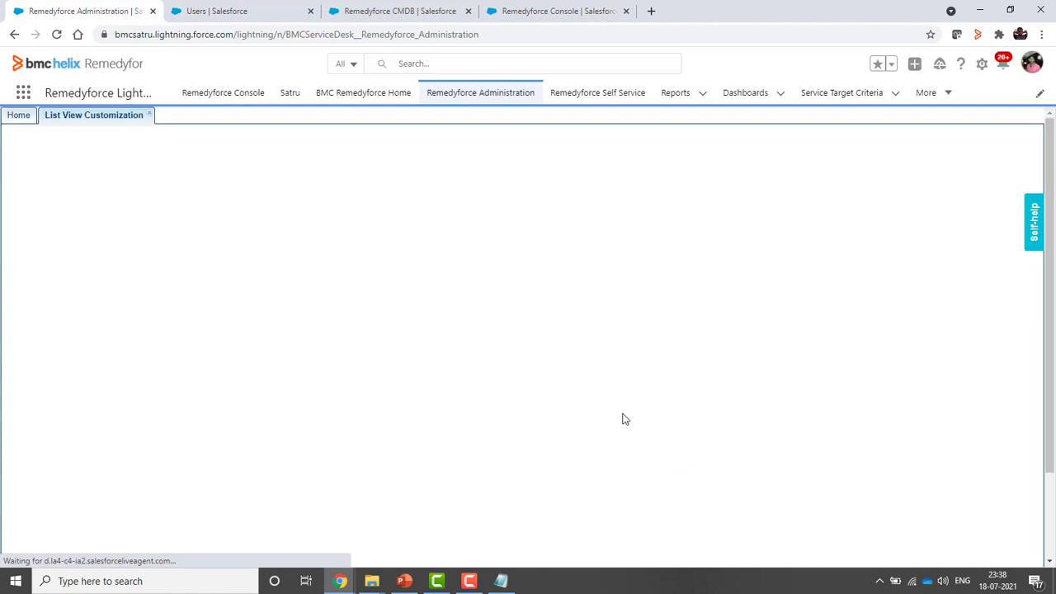
Load the Computer System list view settings, comparing them with the CMDB instance columns
left_click(394, 11)
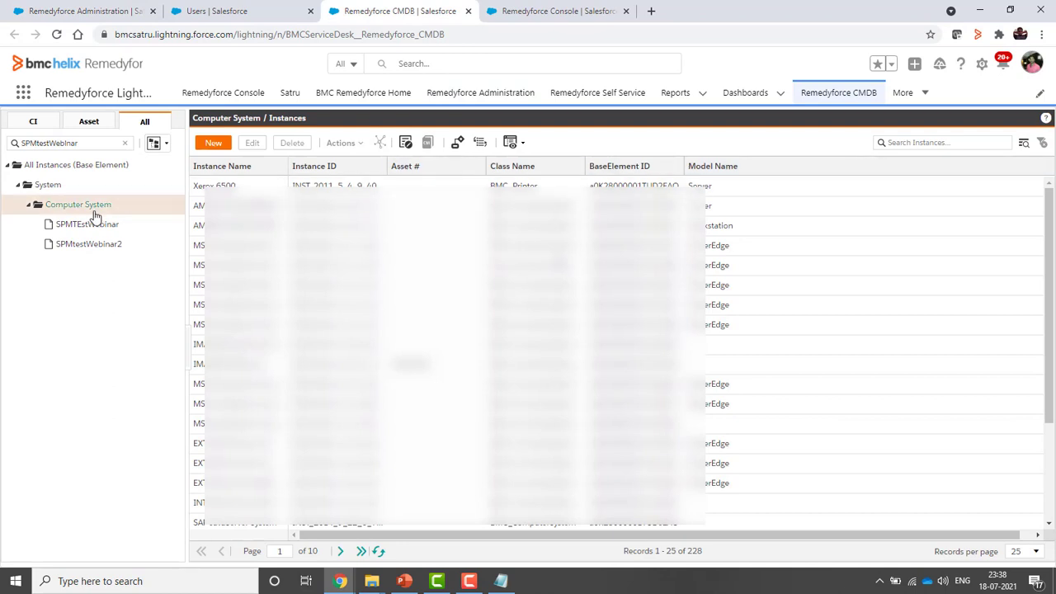
left_click(92, 17)
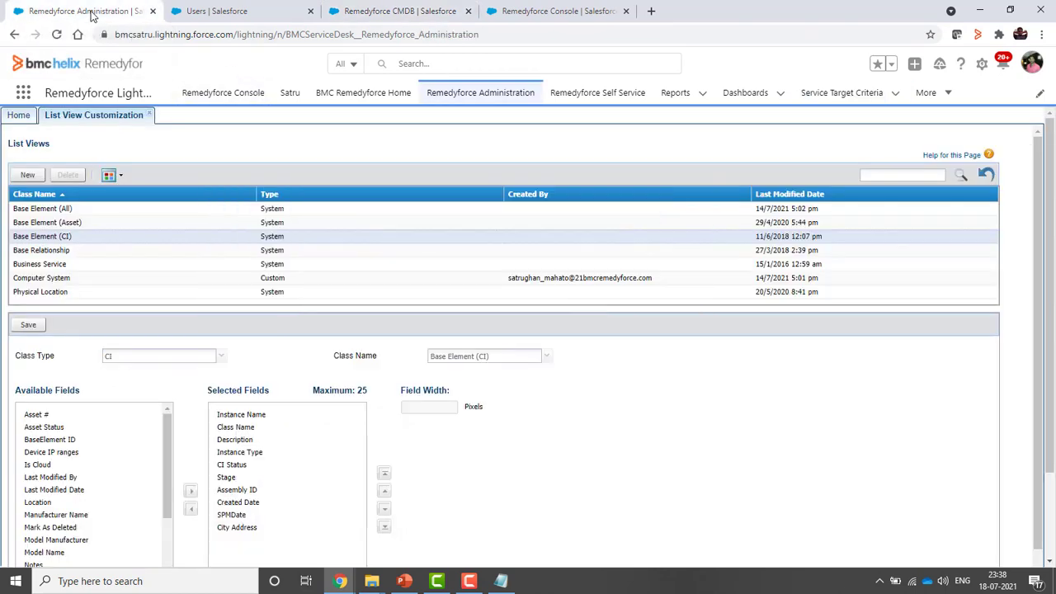
left_click(47, 238)
left_click(47, 279)
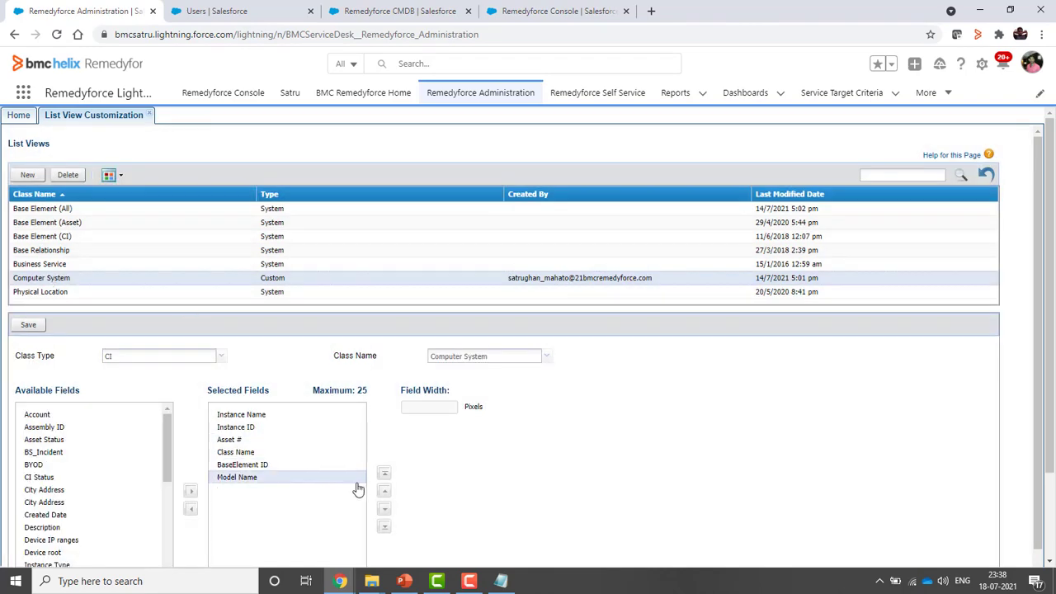
left_click(417, 12)
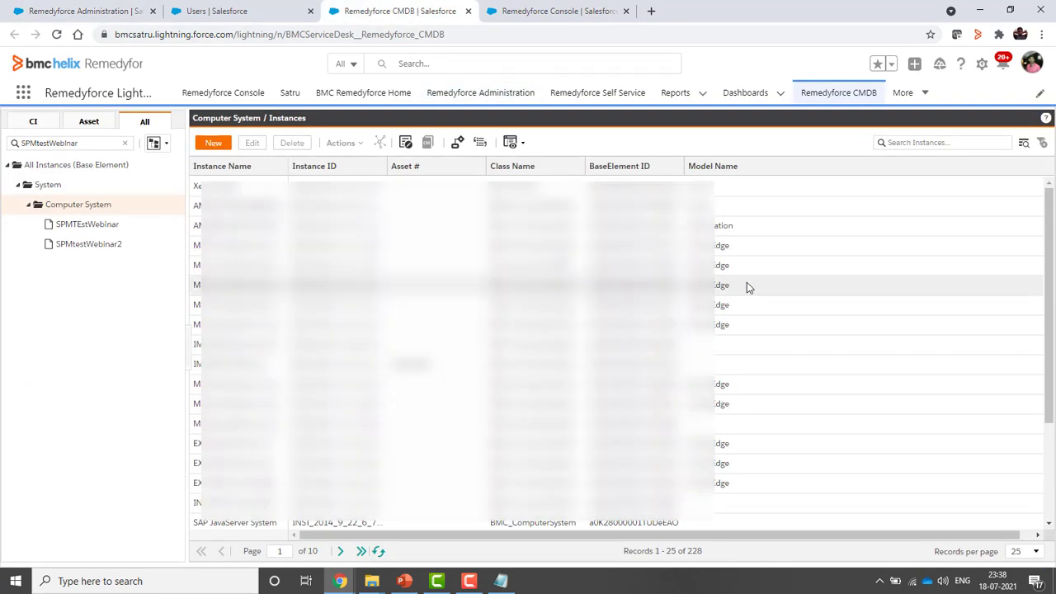
left_click(559, 12)
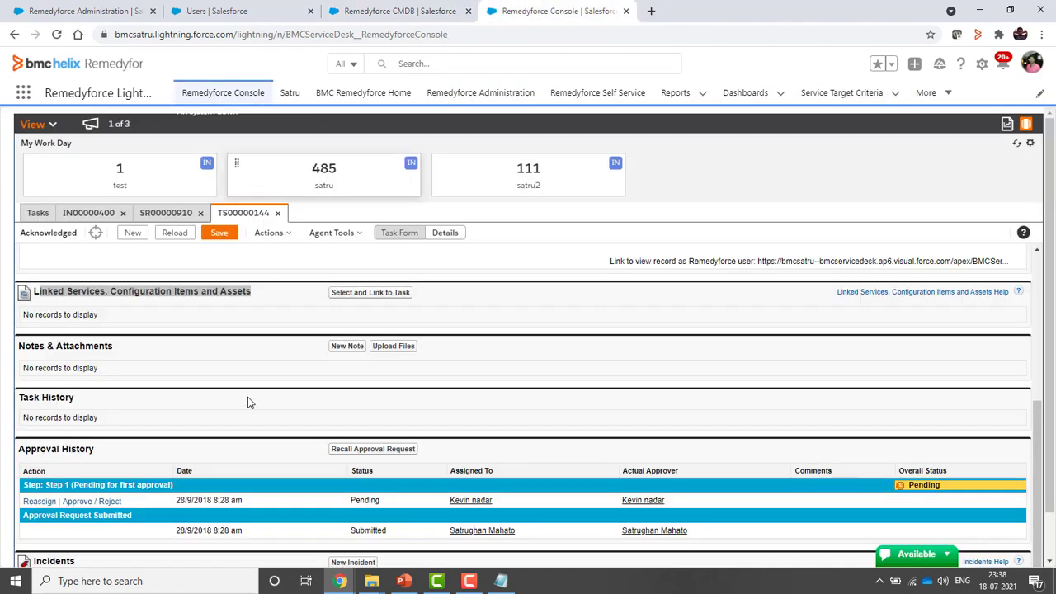
left_click(97, 11)
Add Location and Manufacturer Name to the Computer System list view's selected fields and save
scroll(83, 495, "down", 2)
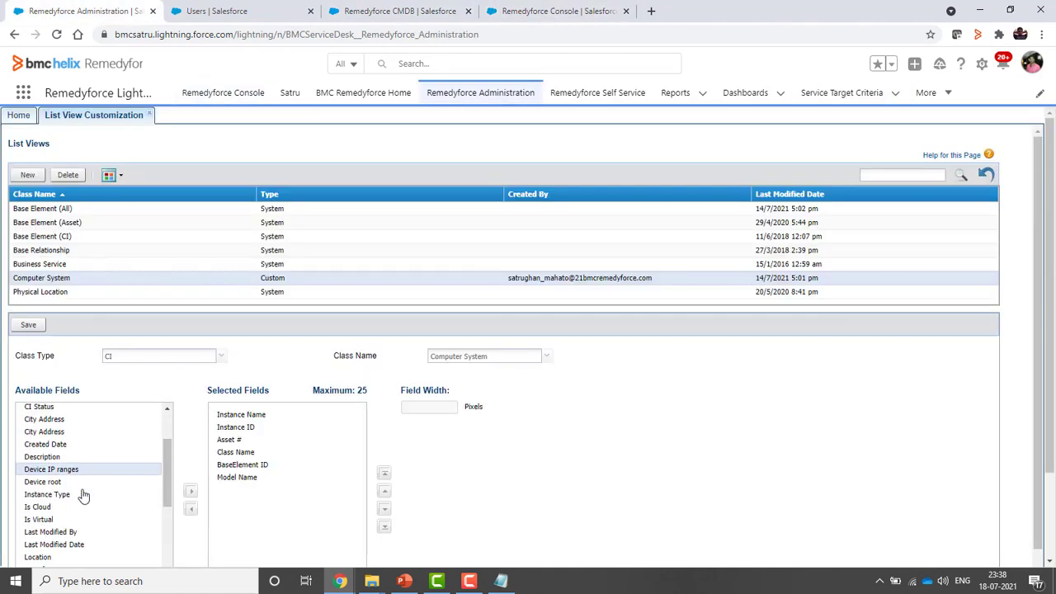
left_click(137, 500)
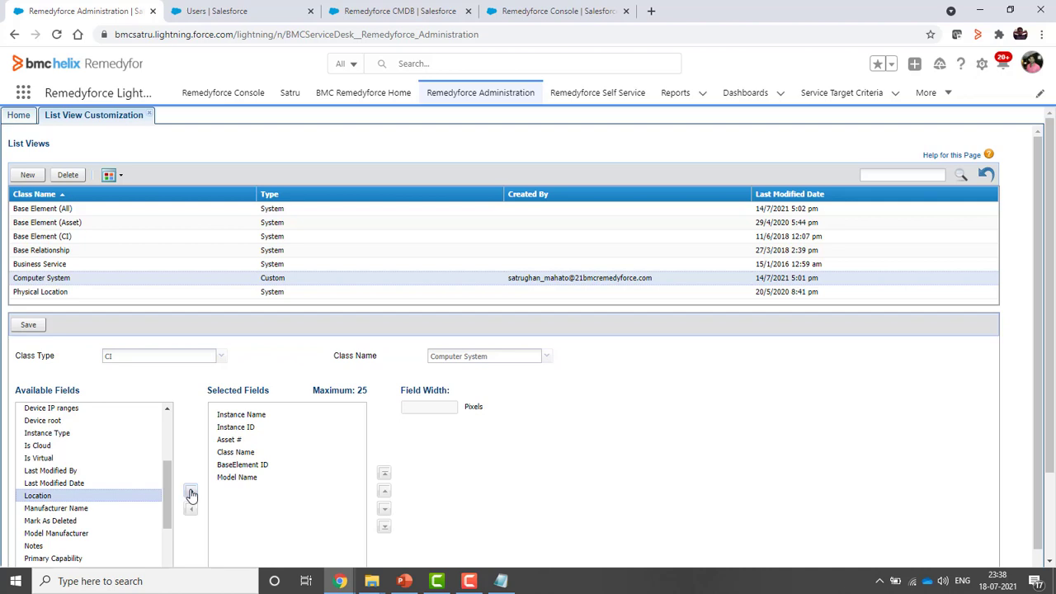
left_click(190, 491)
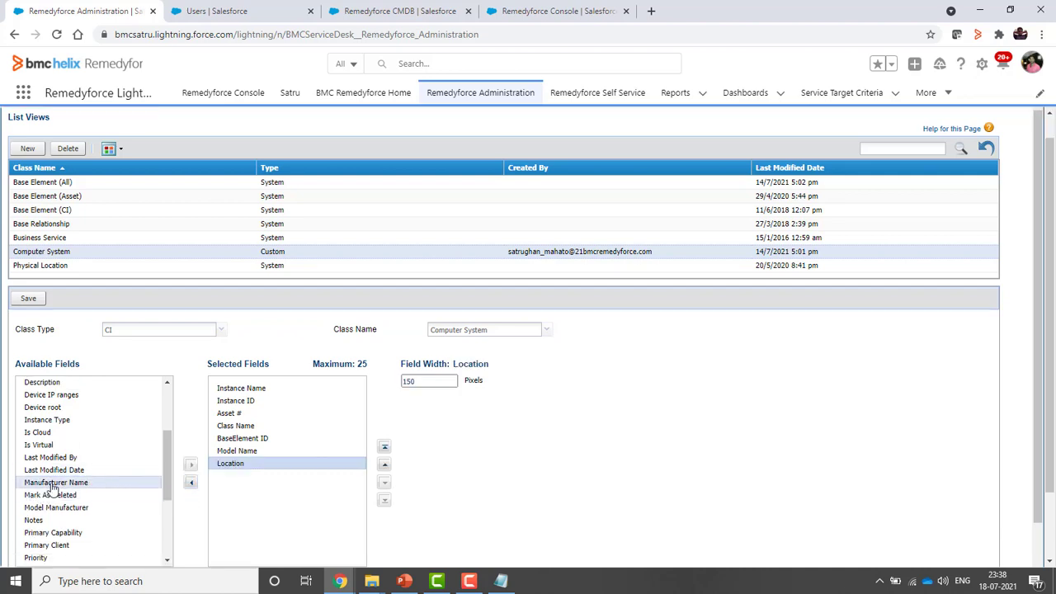
left_click(102, 484)
left_click(190, 465)
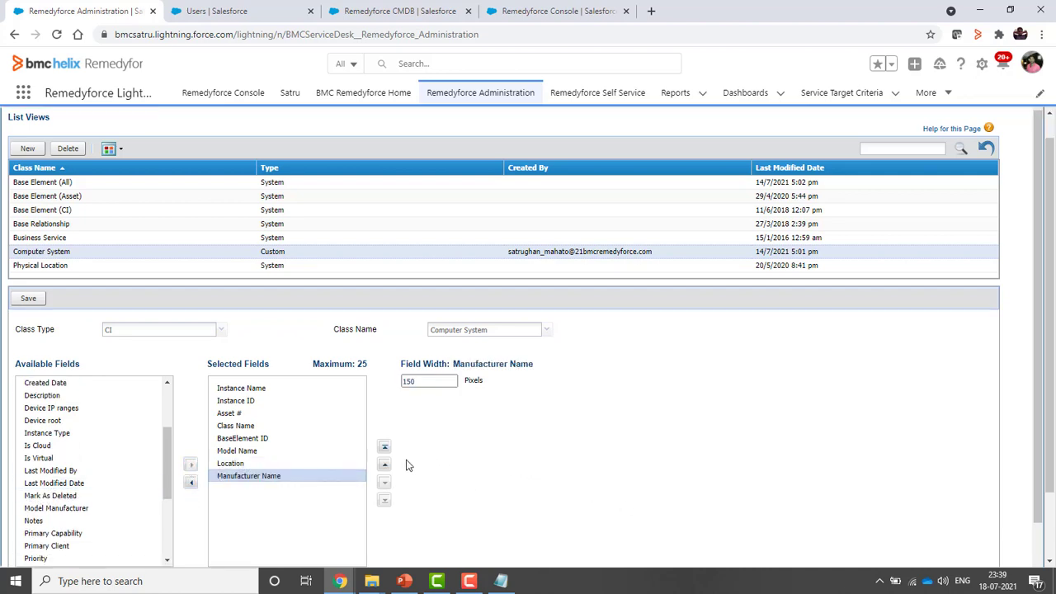
scroll(342, 467, "down", 3)
scroll(295, 471, "up", 4)
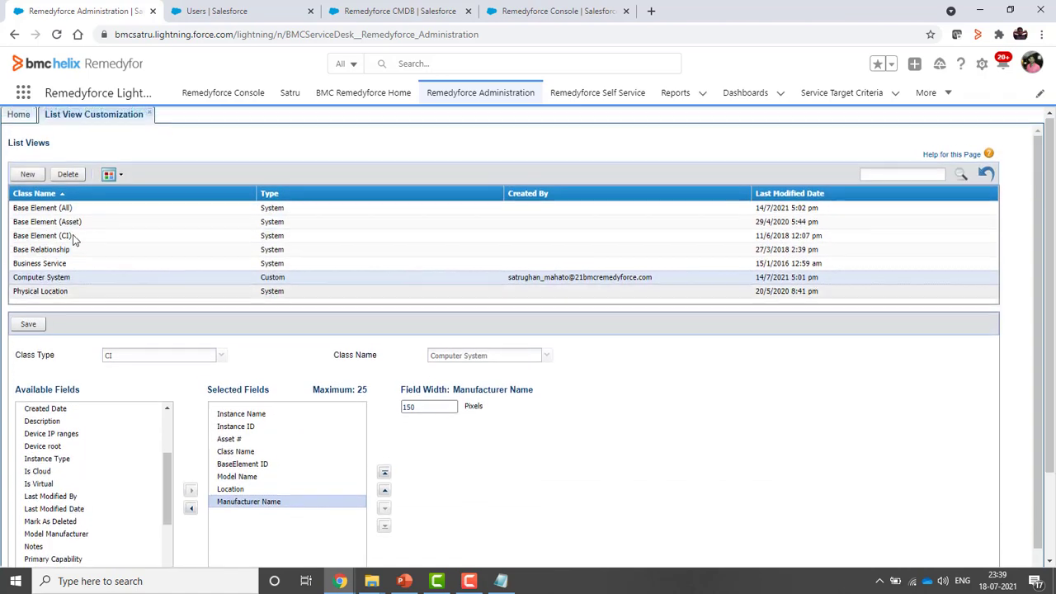
left_click(28, 325)
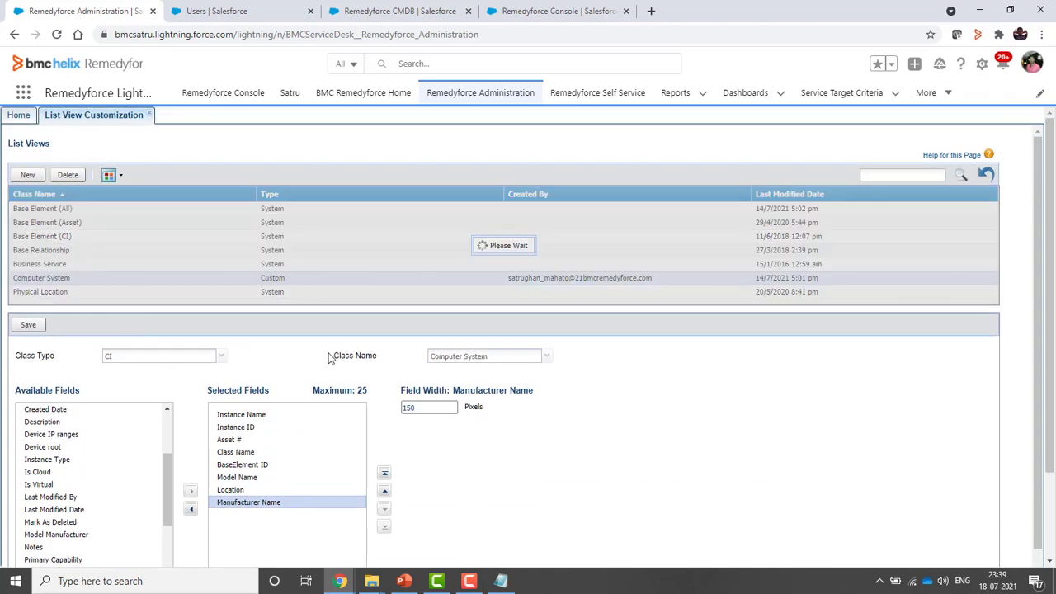
left_click(533, 418)
Check the Manufacturer Name column width, save the list view again, and return to the Console
left_click(425, 407)
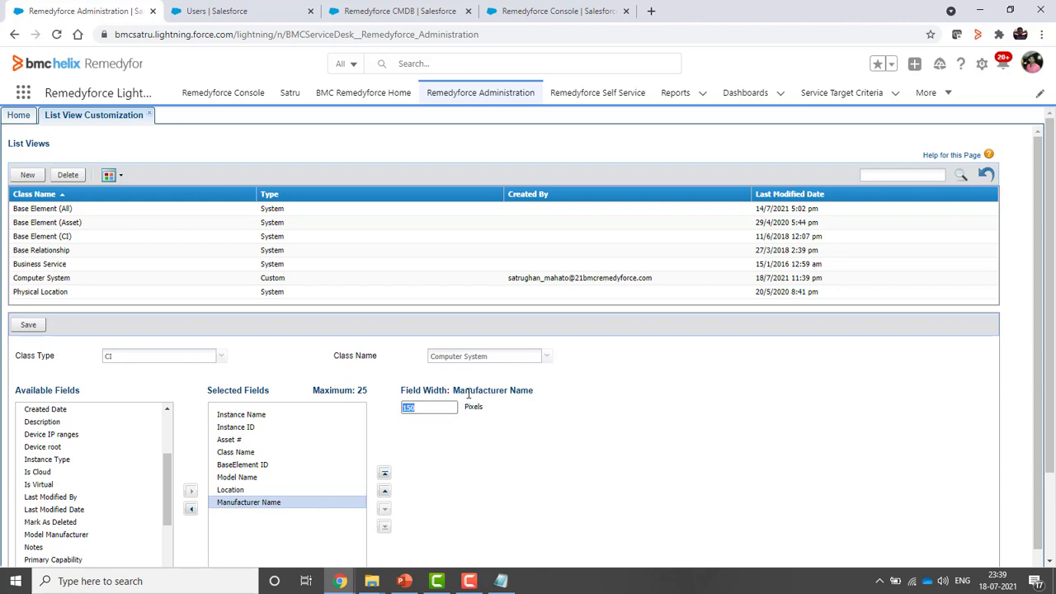
scroll(556, 459, "down", 2)
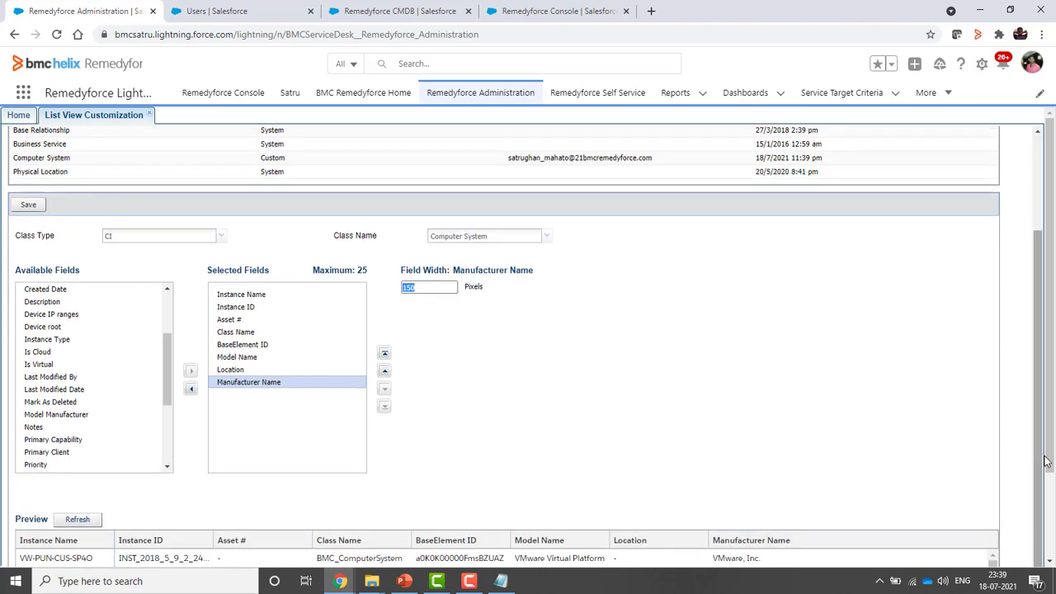
scroll(621, 449, "down", 2)
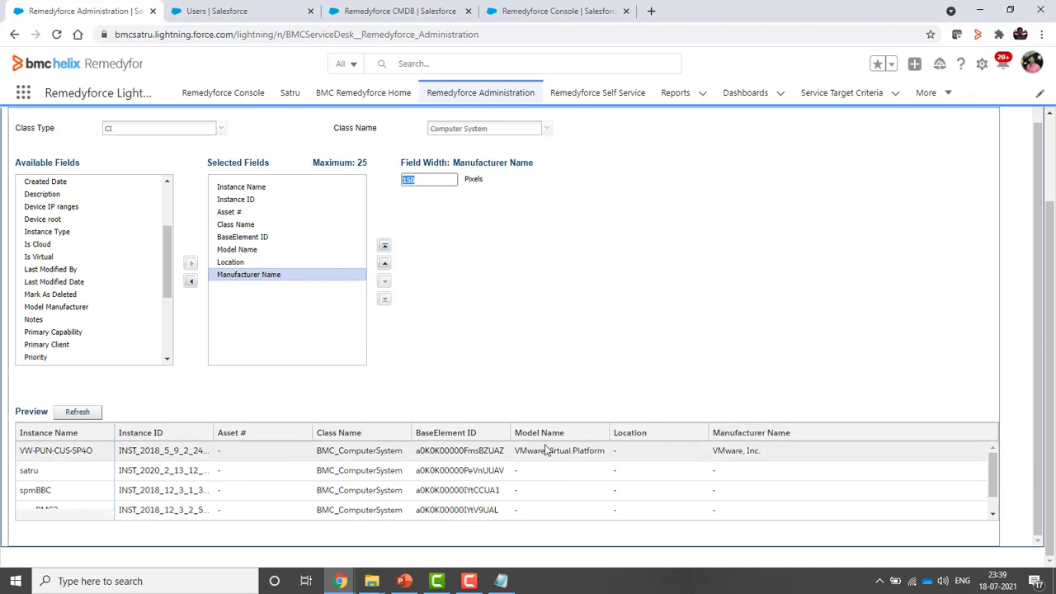
scroll(70, 262, "up", 4)
left_click(28, 324)
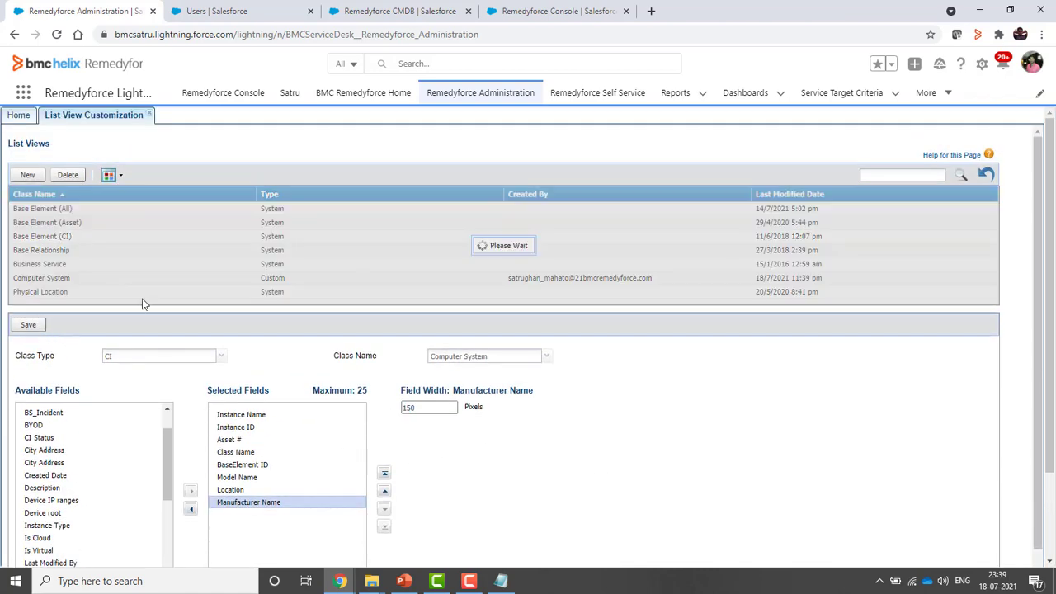
left_click(523, 415)
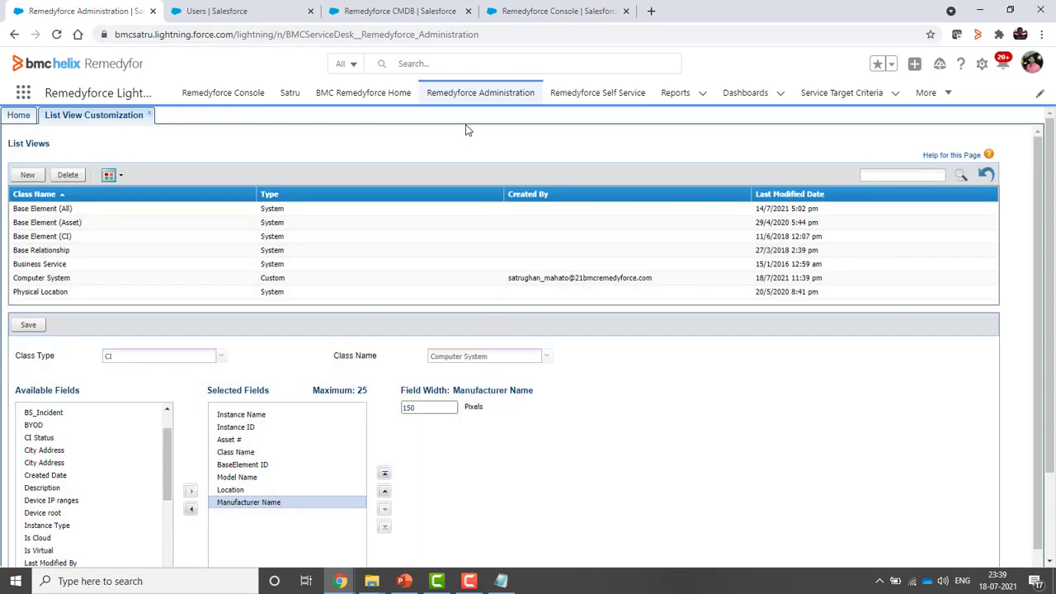
left_click(560, 15)
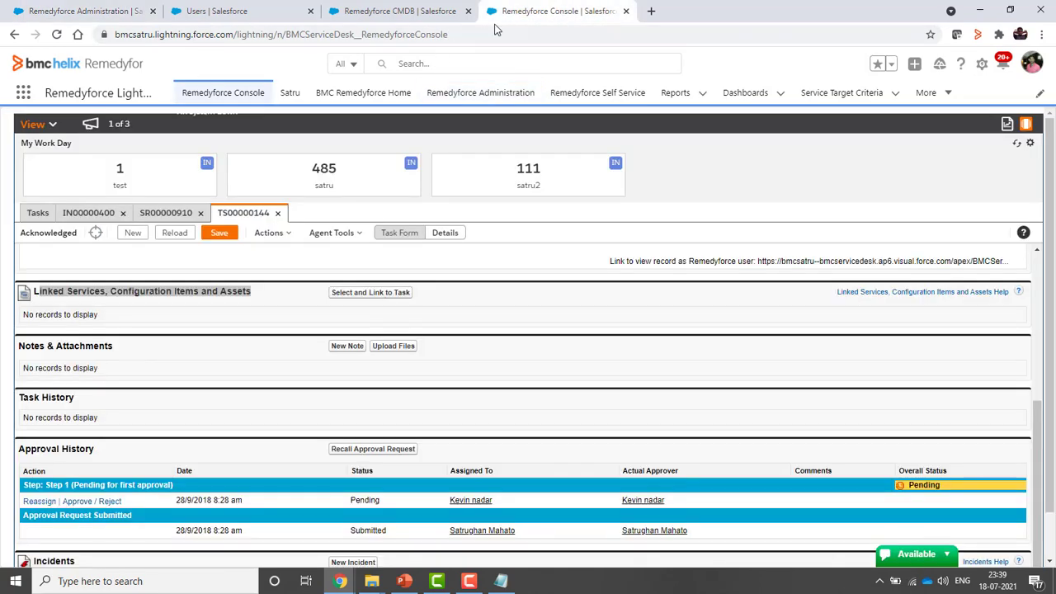
Refresh and reload the CMDB so SPMTEstWebinar instances show Location and Manufacturer Name columns
left_click(405, 12)
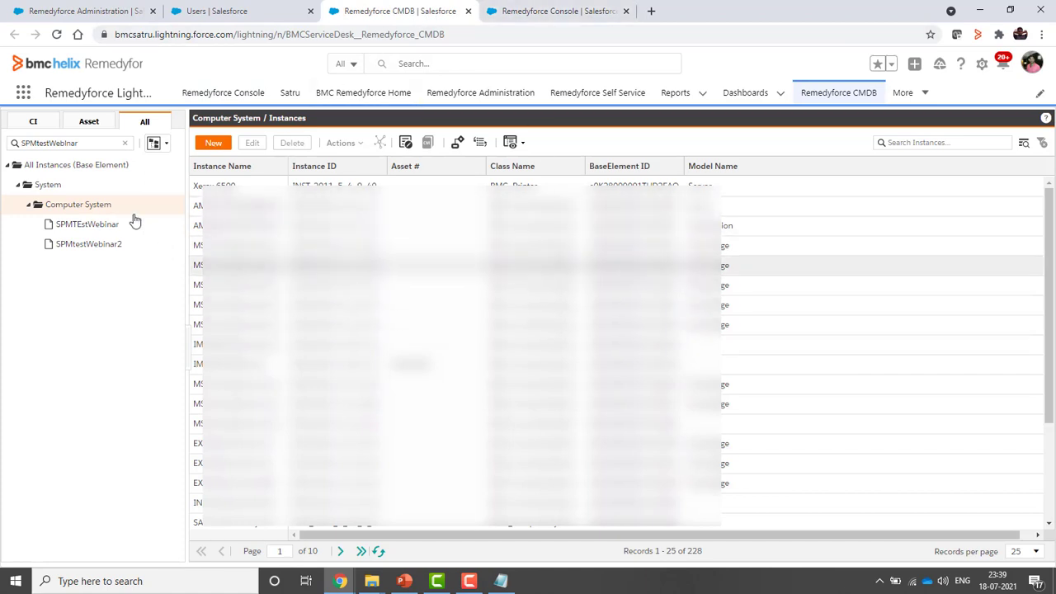
left_click(378, 551)
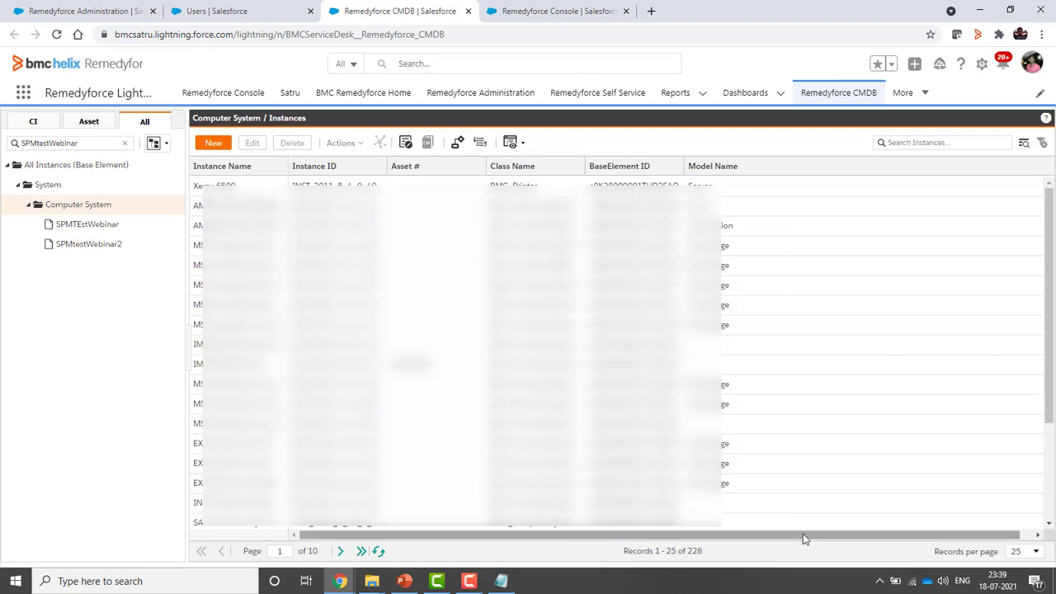
left_click_drag(805, 539, 938, 550)
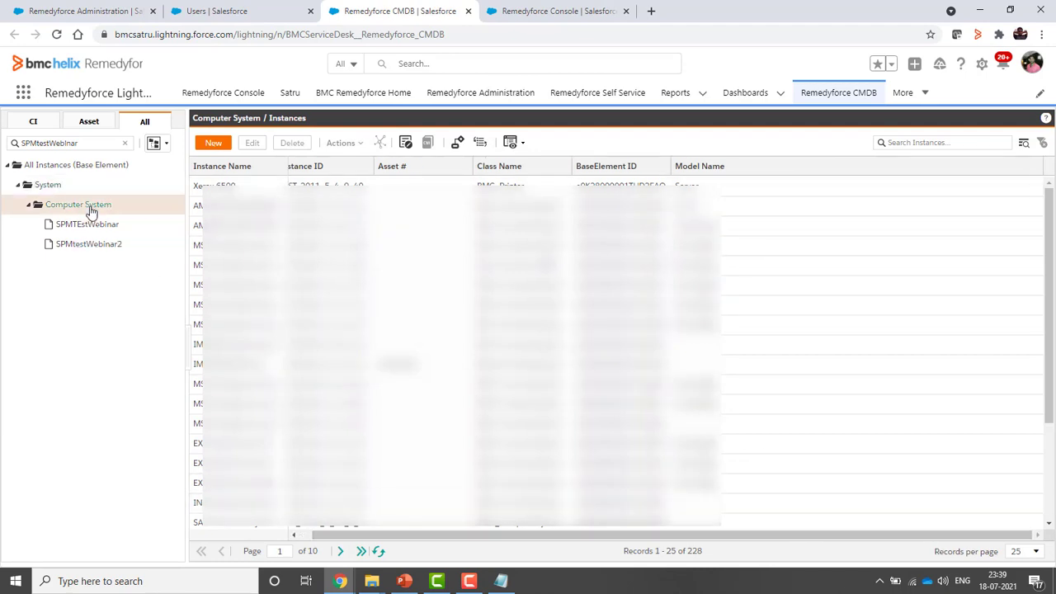
left_click(56, 37)
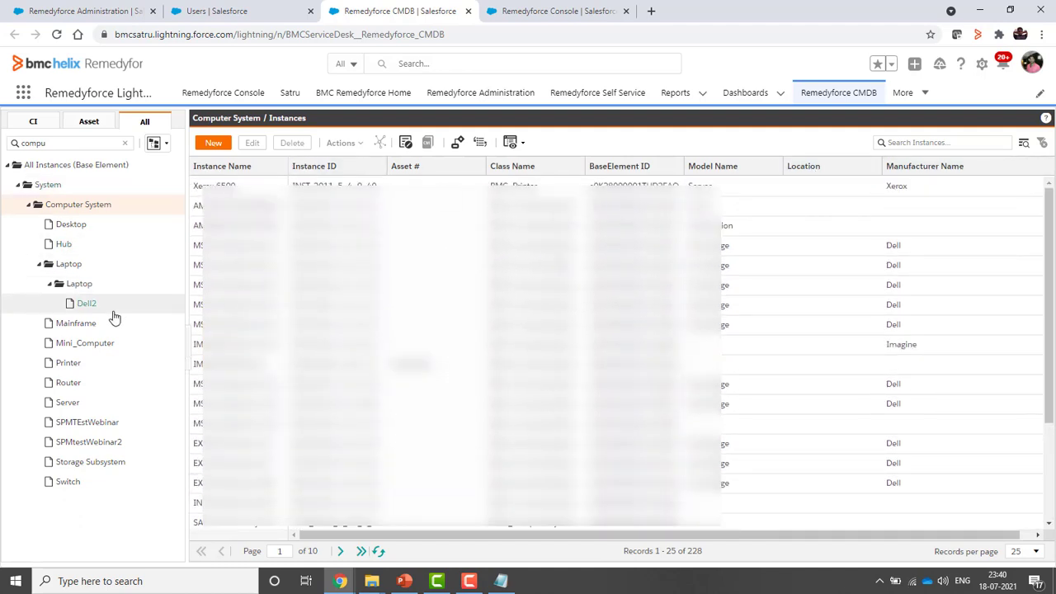
left_click(86, 426)
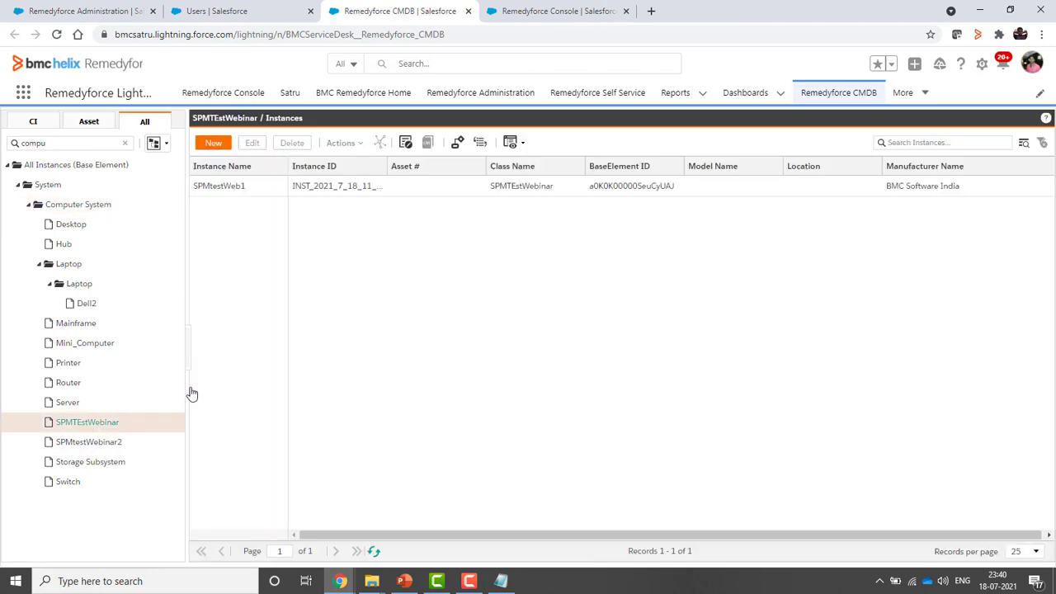
left_click(86, 12)
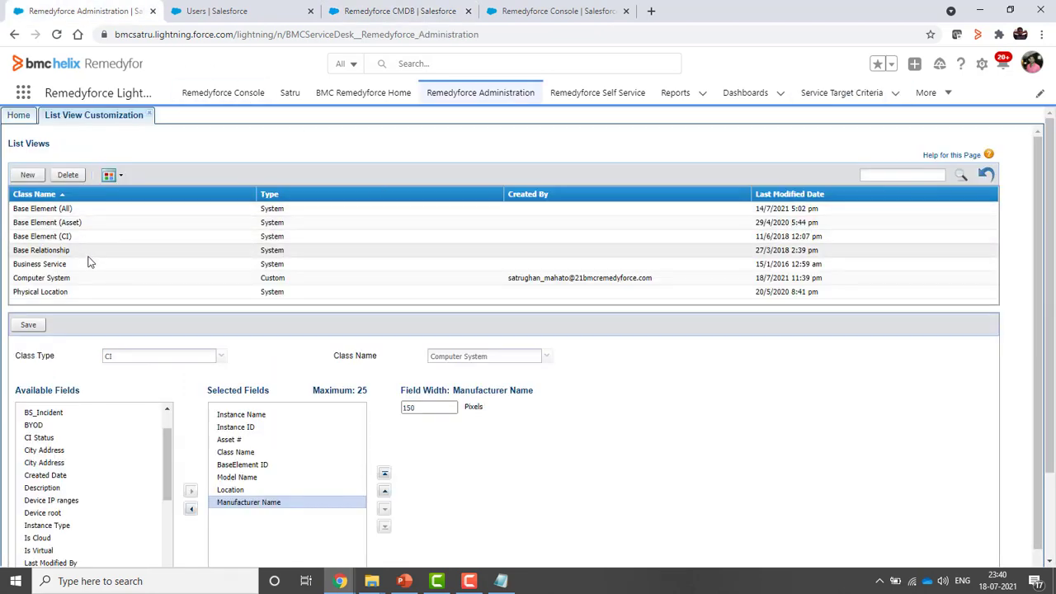
Compare the Base Element and Computer System list view settings against the CMDB instance columns
scroll(87, 259, "down", 3)
scroll(89, 260, "up", 3)
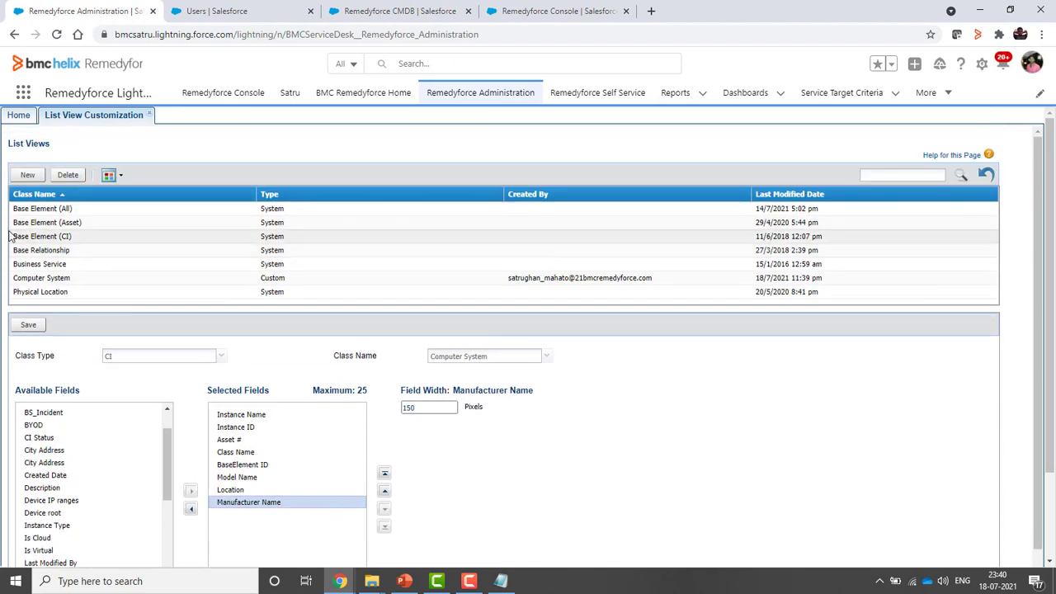
left_click(43, 240)
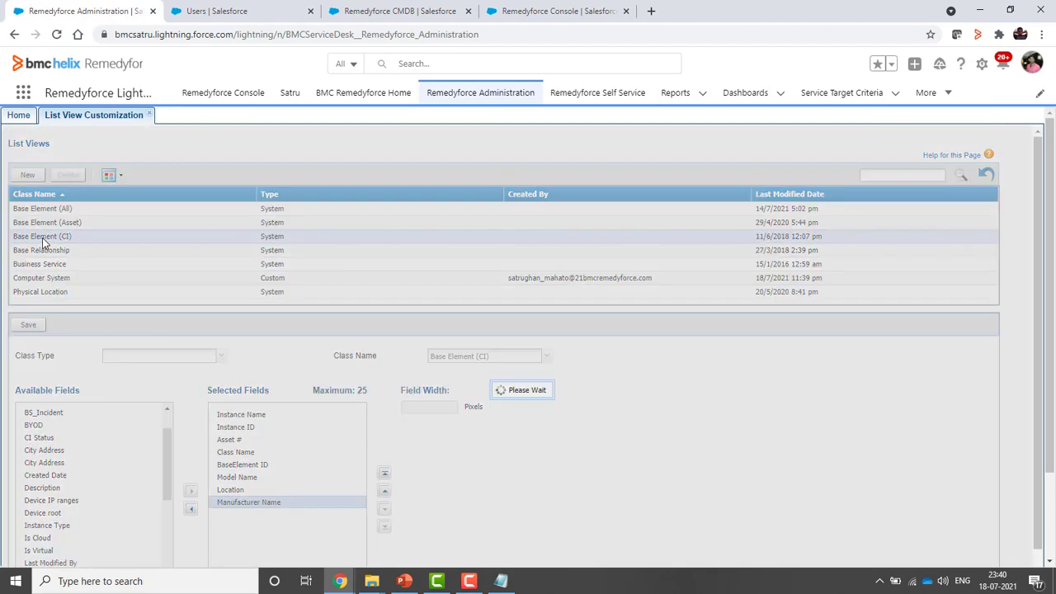
left_click(417, 16)
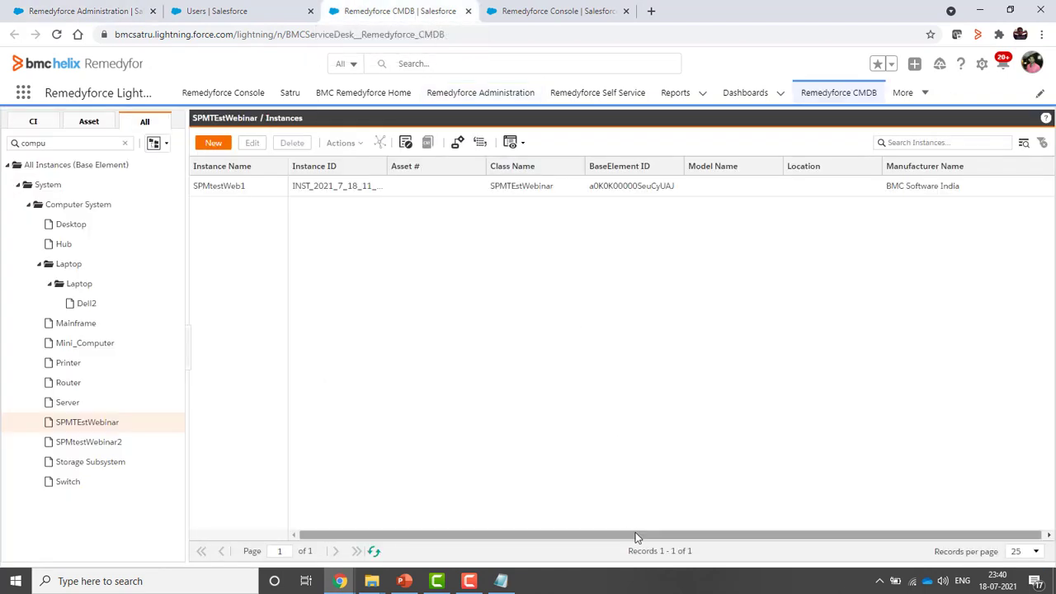
left_click(105, 11)
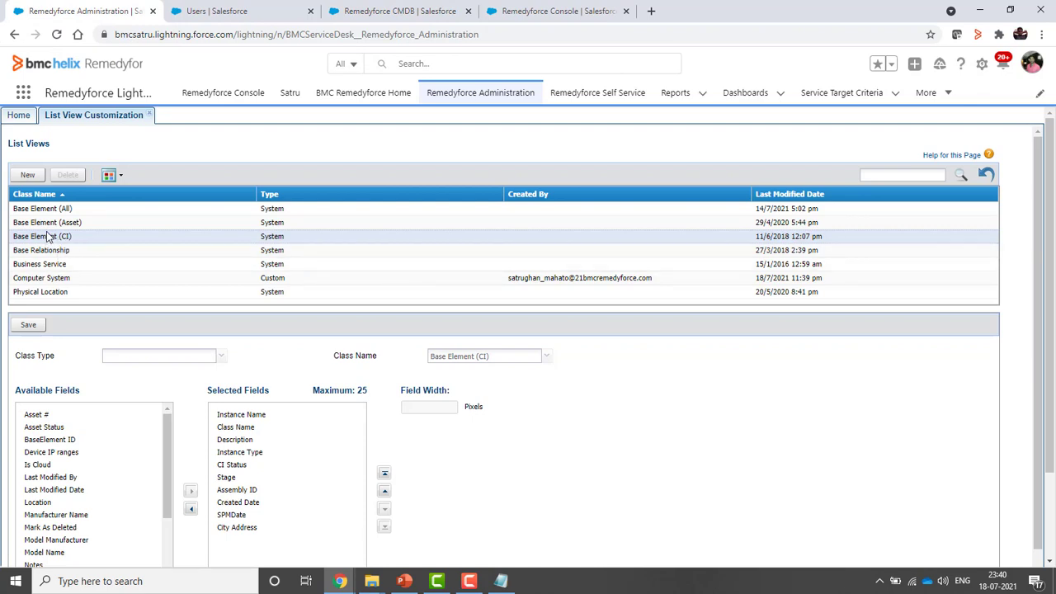
left_click(52, 278)
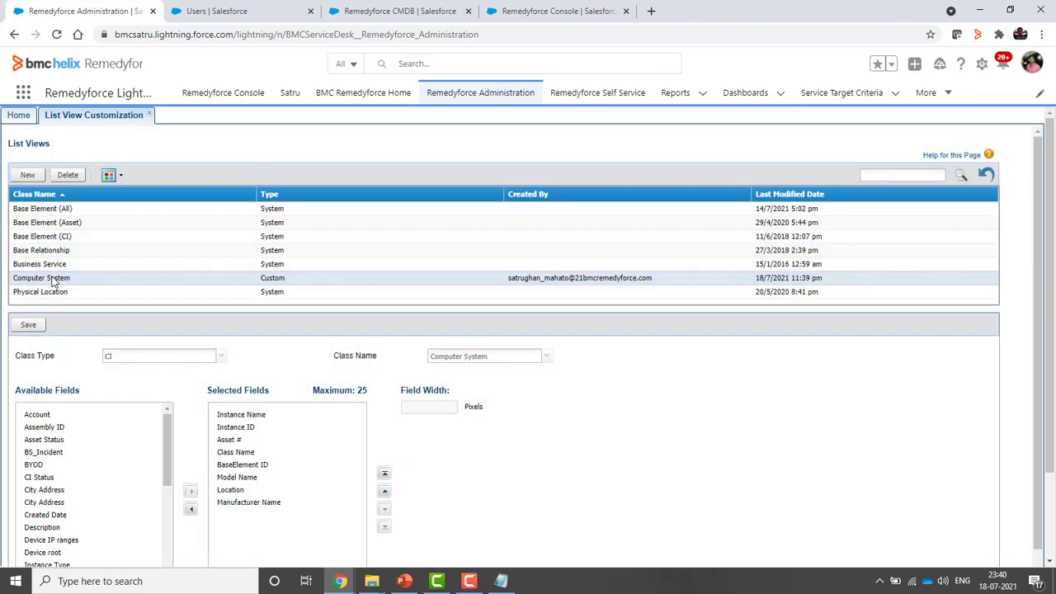
scroll(181, 508, "down", 1)
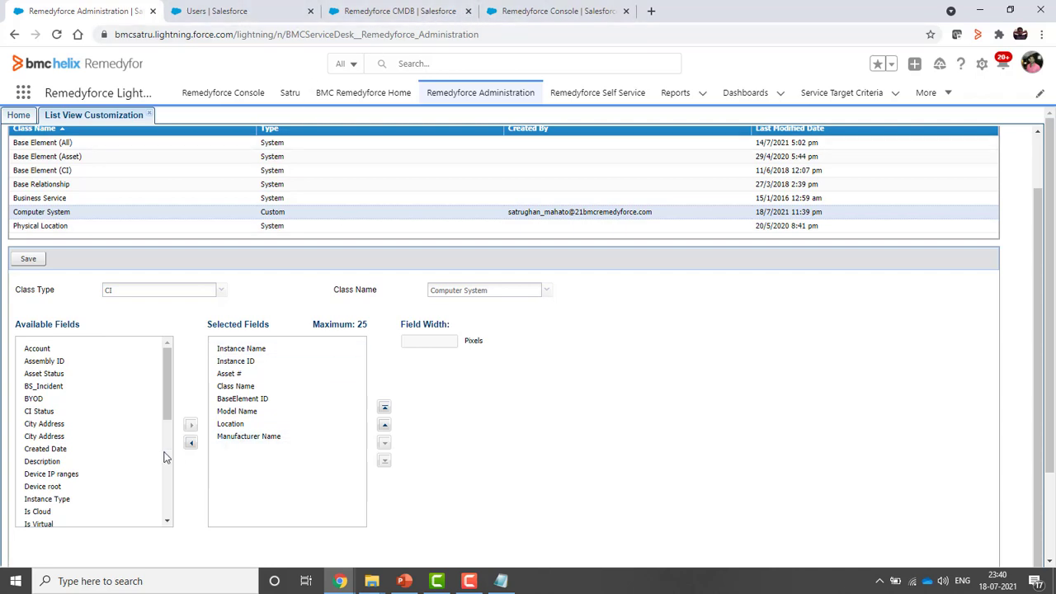
left_click(417, 15)
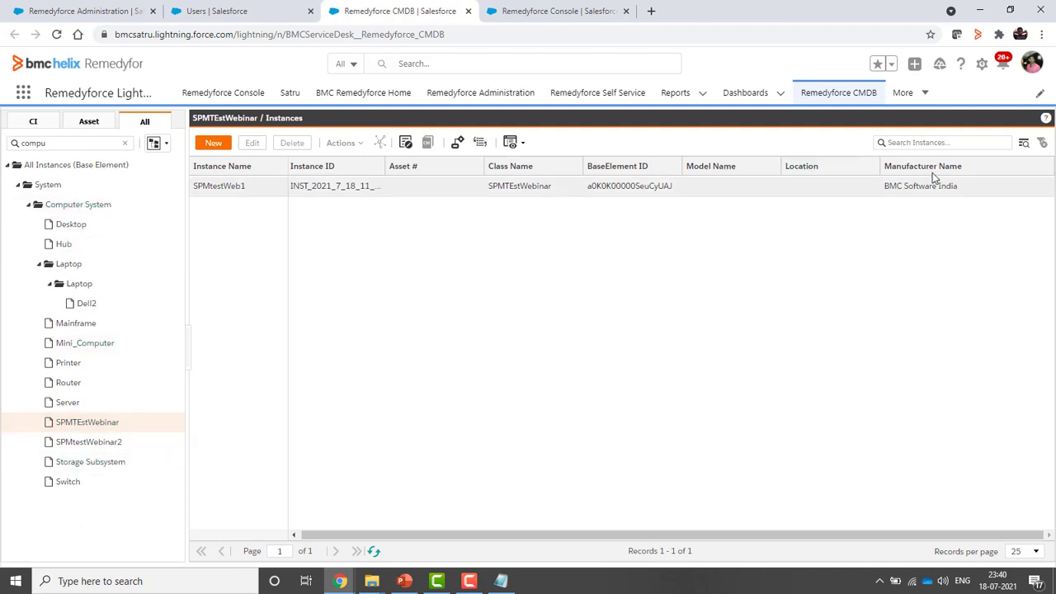
left_click(82, 11)
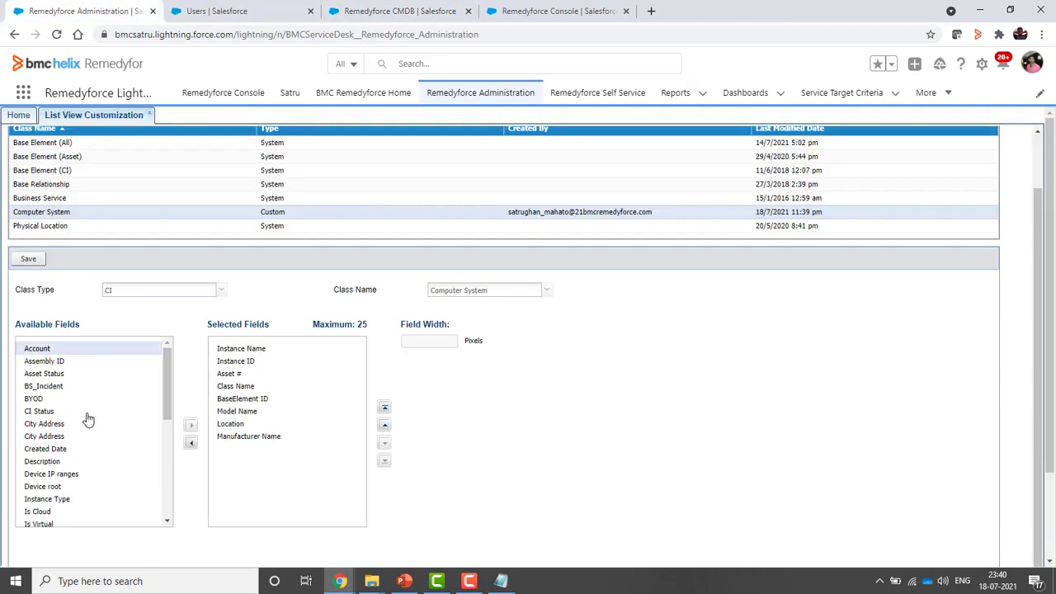
Add Device root to the Computer System list view's selected fields and save it
left_click(58, 488)
left_click(192, 426)
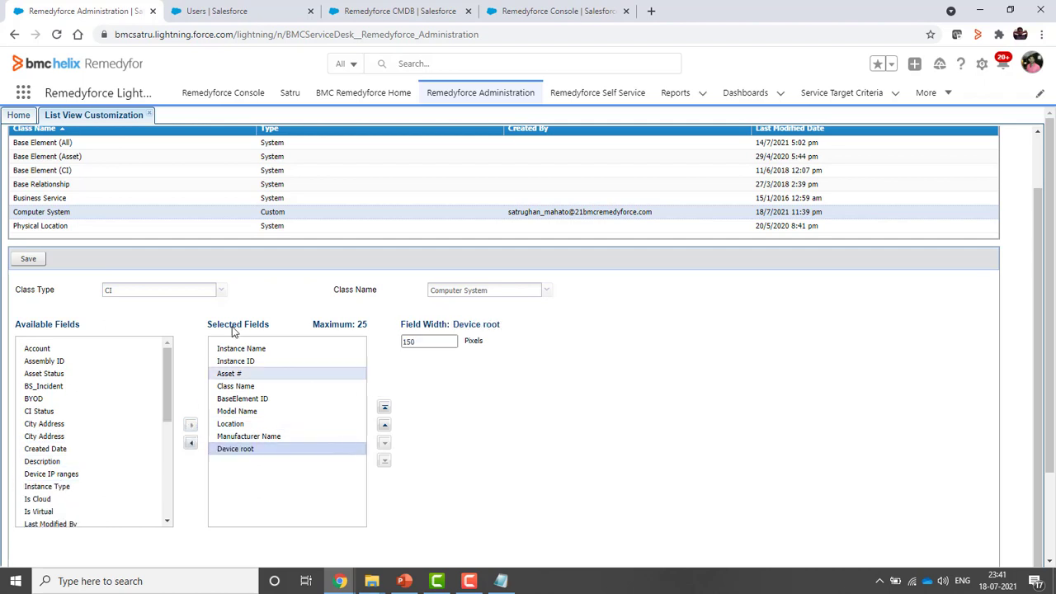
left_click(31, 261)
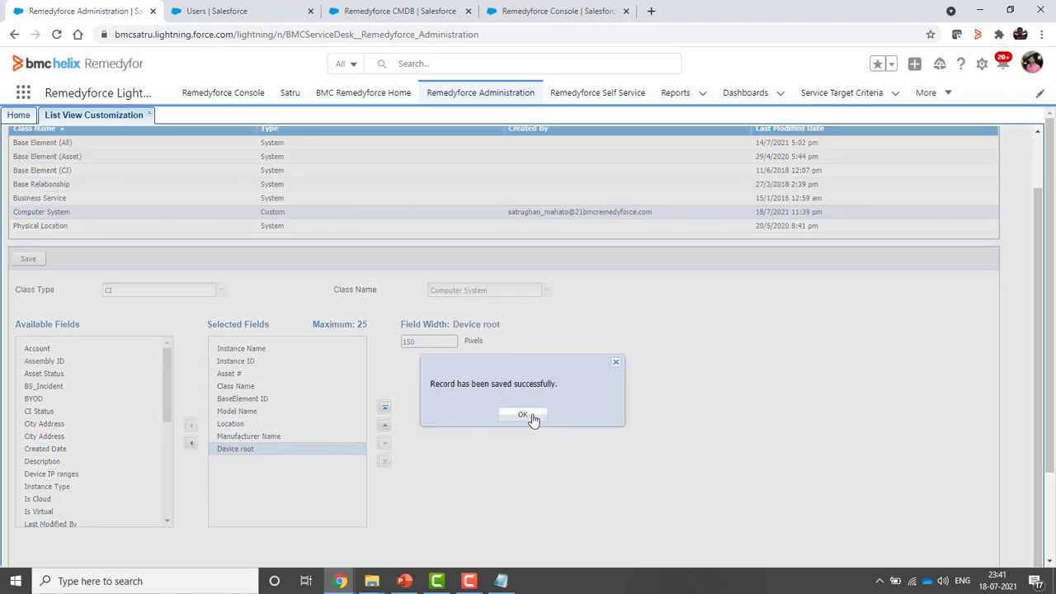
left_click(531, 421)
left_click(413, 14)
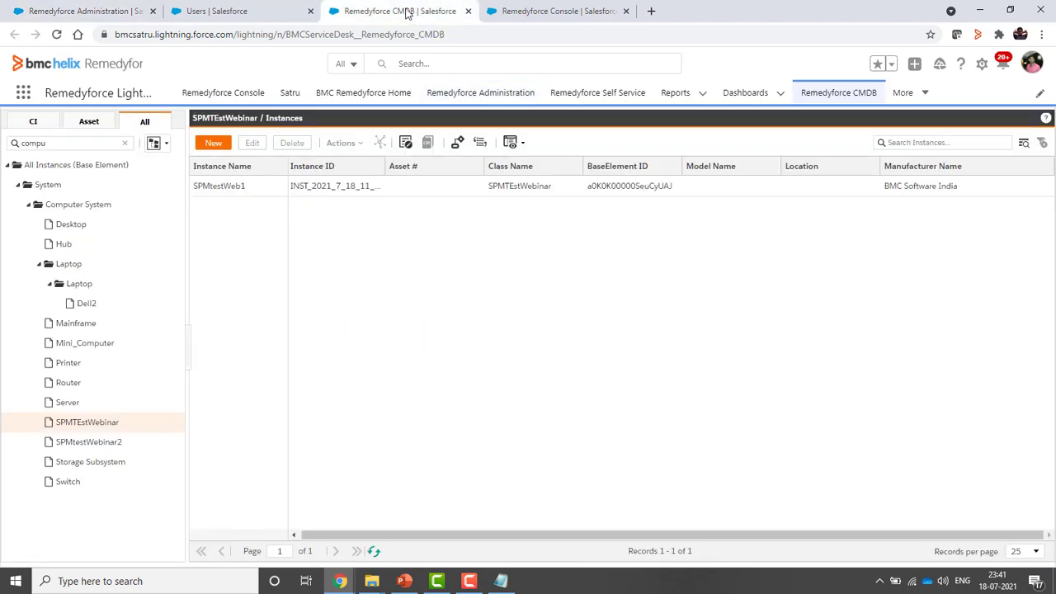
Reload the CMDB, filter classes by 'compu', and list Computer System instances with the Device root column
left_click(56, 34)
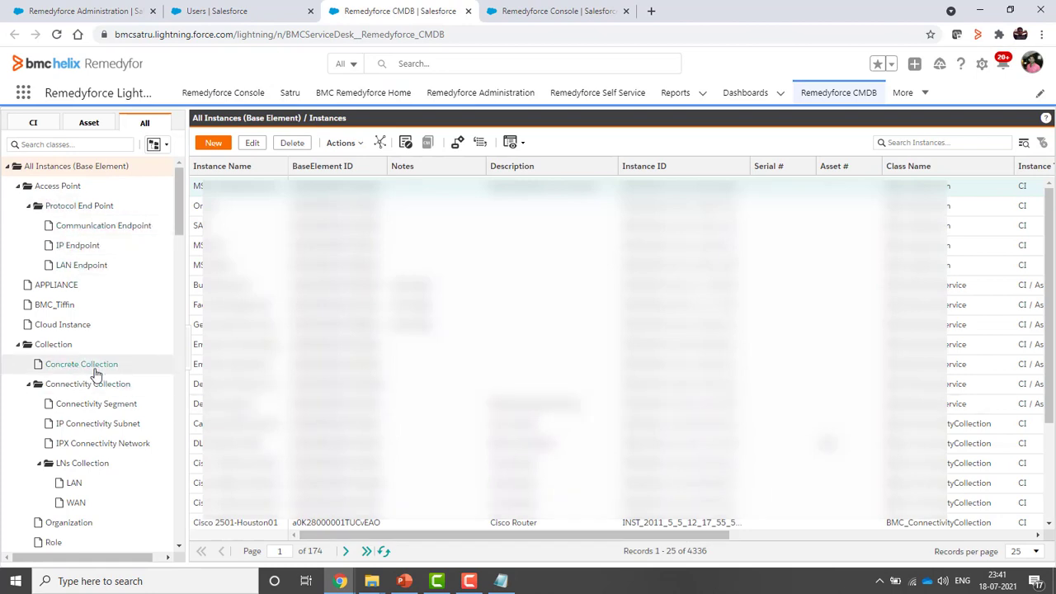
left_click(86, 144)
type("cop")
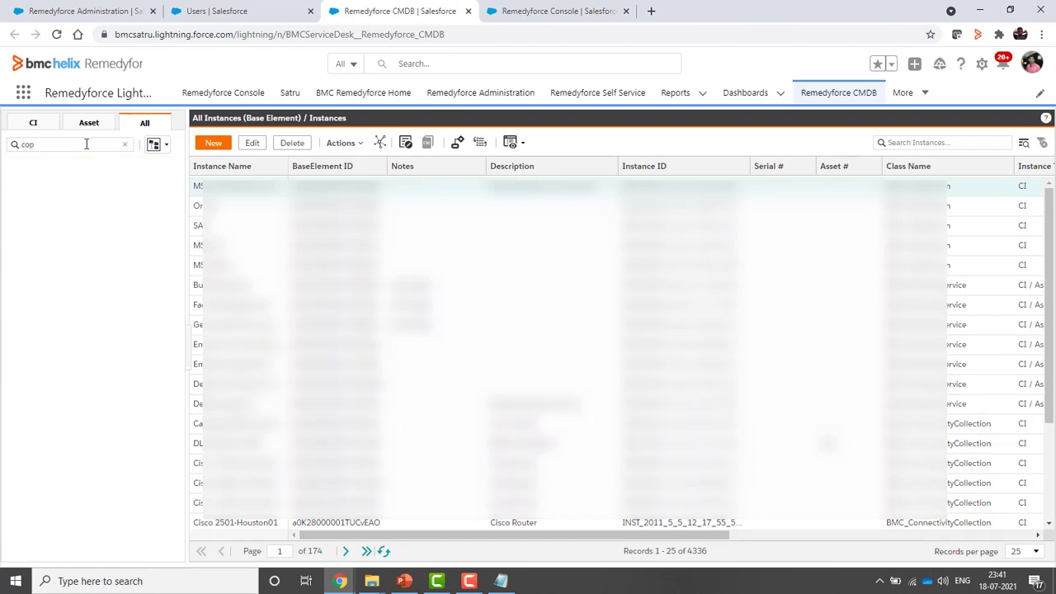
key("BackSpace")
type("m")
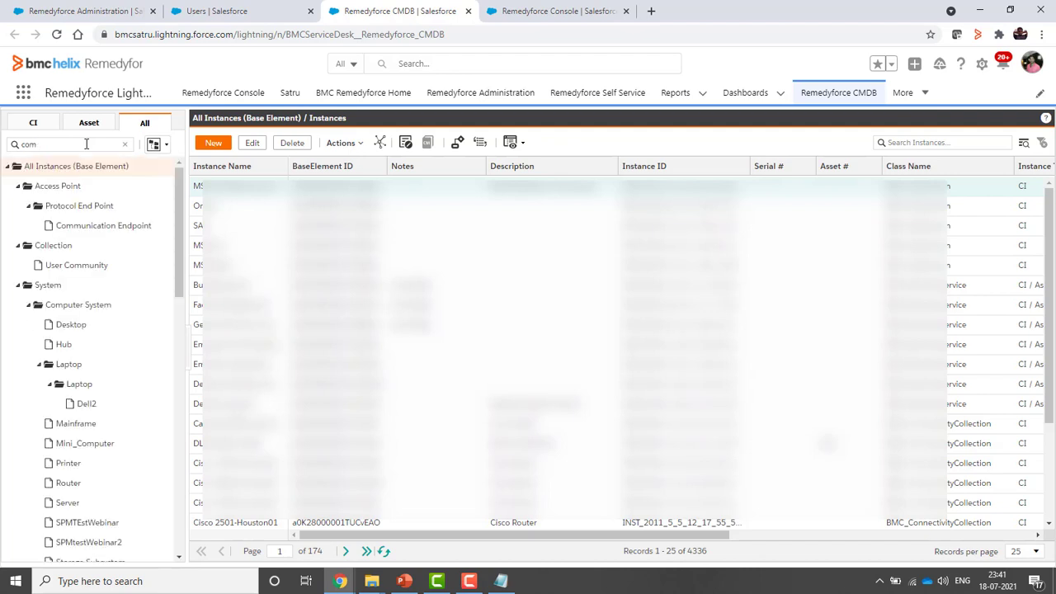
type("pu")
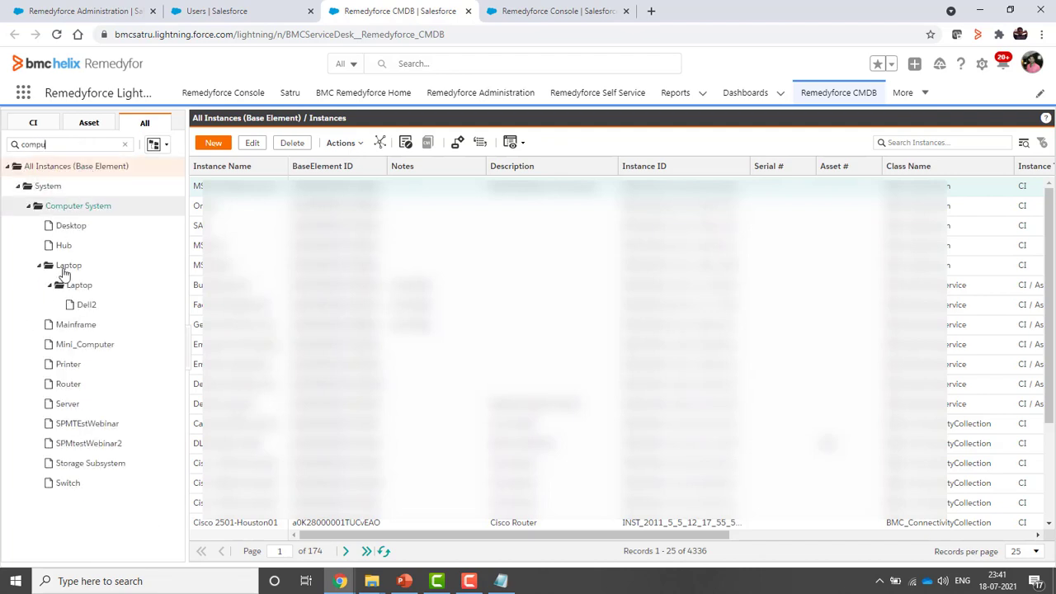
left_click(73, 424)
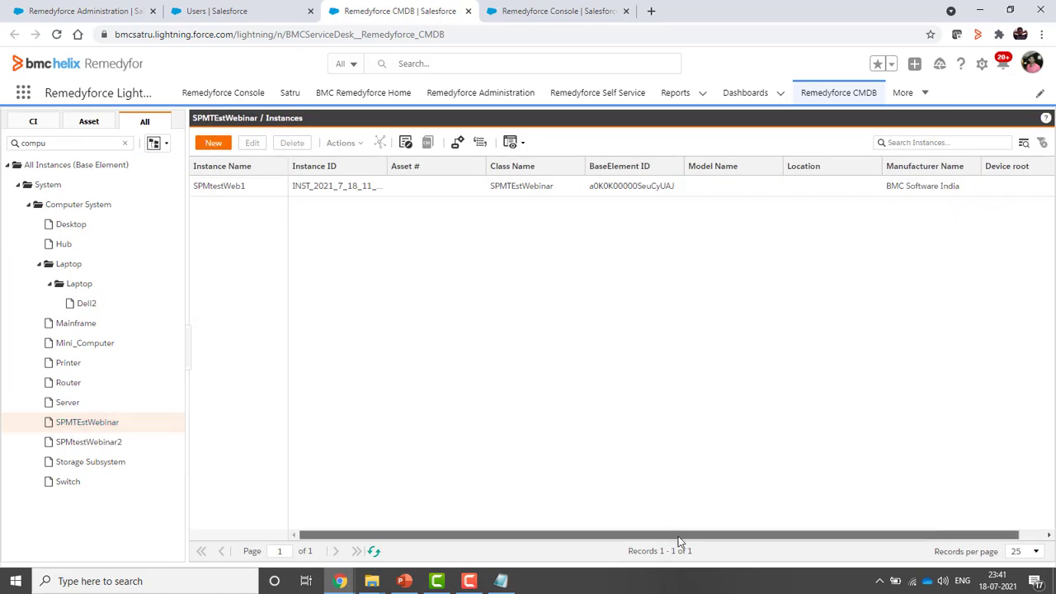
scroll(682, 544, "right", 1)
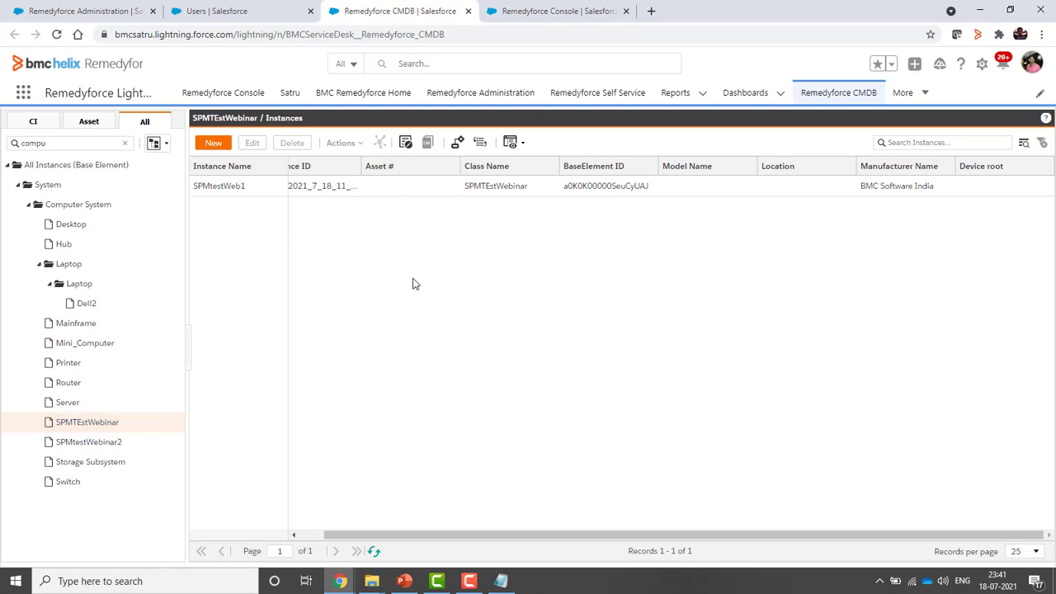
left_click(69, 208)
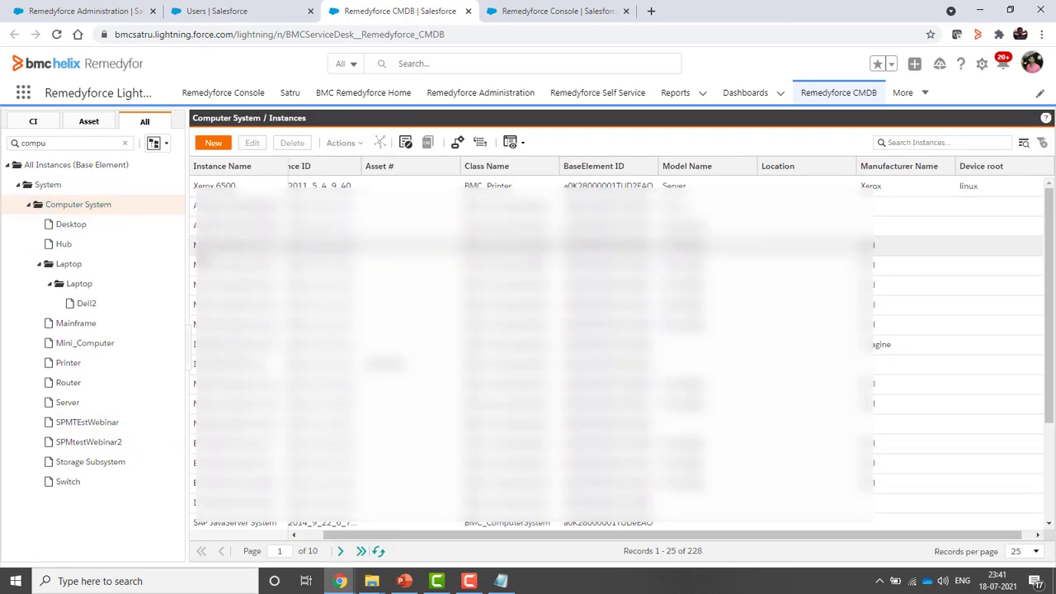
Open the Xerox 6500 record and switch between its General and Specifications attributes
double_click(231, 186)
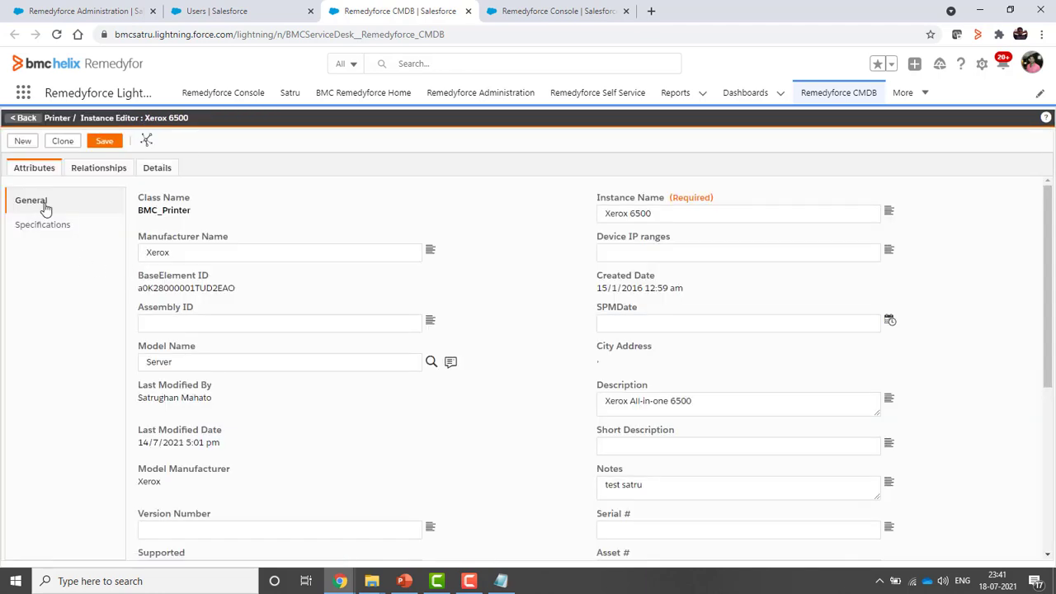
left_click(45, 207)
left_click(41, 229)
left_click(35, 202)
scroll(496, 412, "down", 4)
scroll(314, 335, "up", 3)
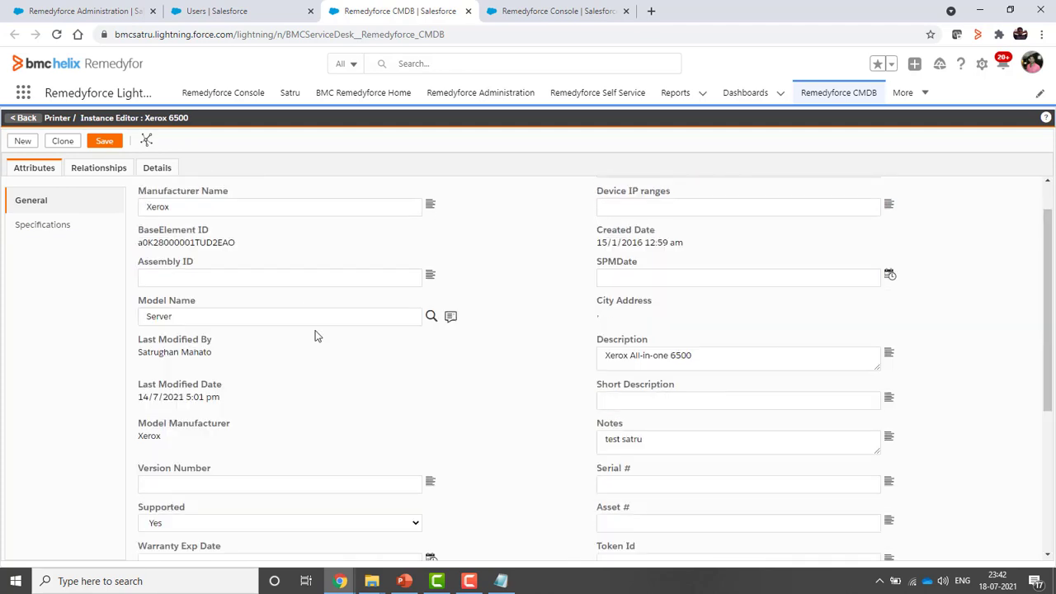
Revisit the Specifications attributes, then open Salesforce Setup from the gear menu
scroll(306, 330, "up", 1)
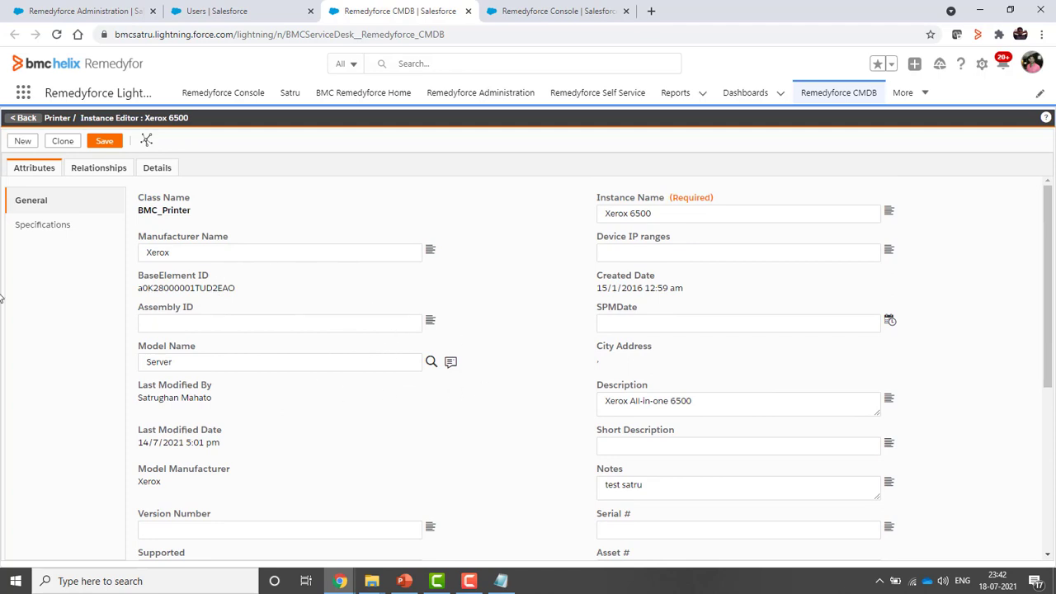
left_click(39, 232)
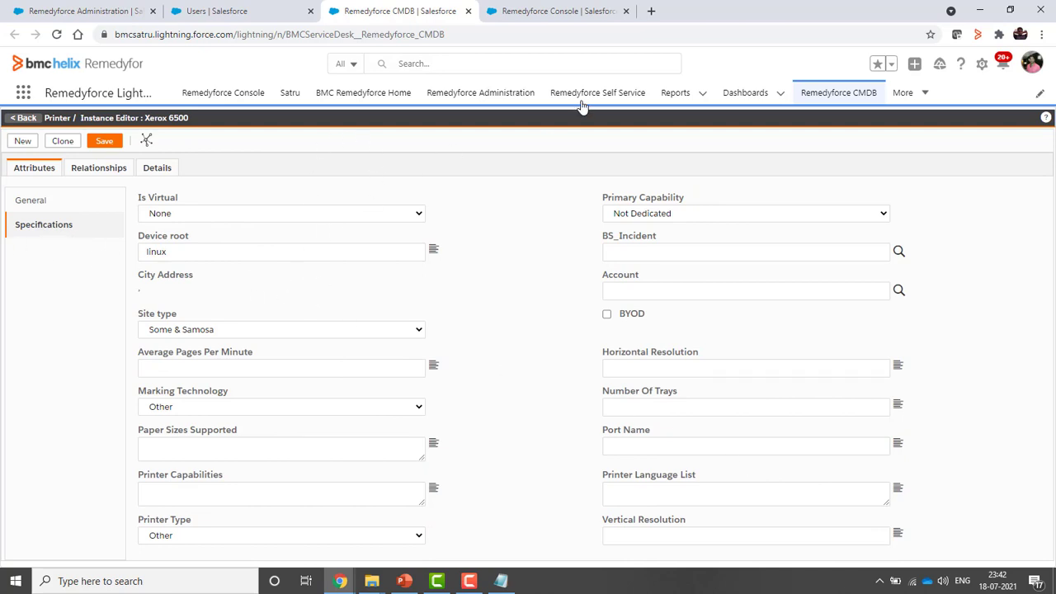
left_click(982, 65)
left_click(903, 104)
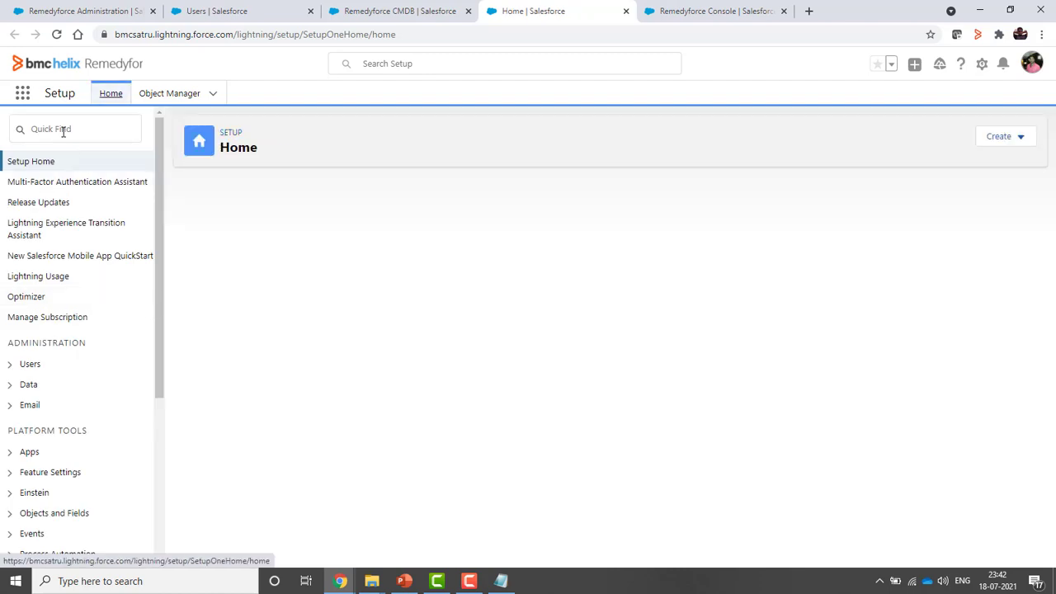
Find Object Manager via Quick Find 'object', search 'ba', and open Base Element's Field Sets
left_click(62, 129)
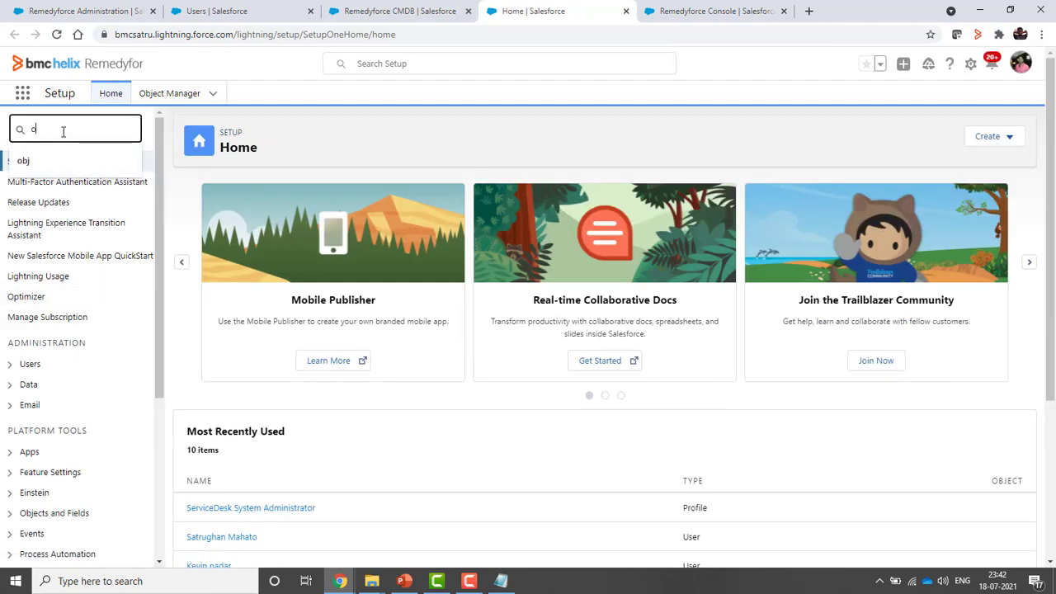
type("object")
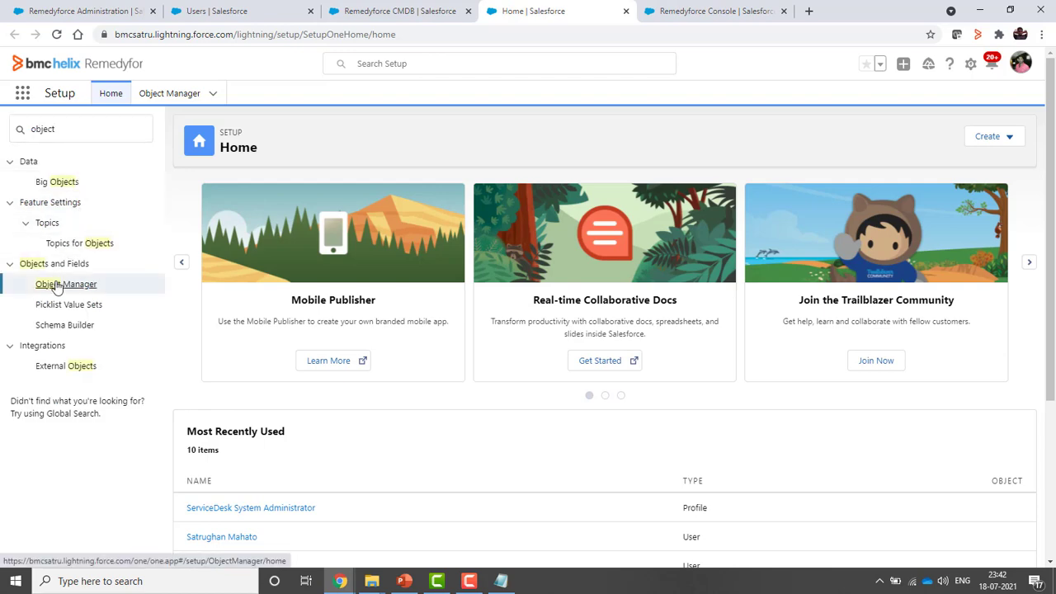
left_click(56, 285)
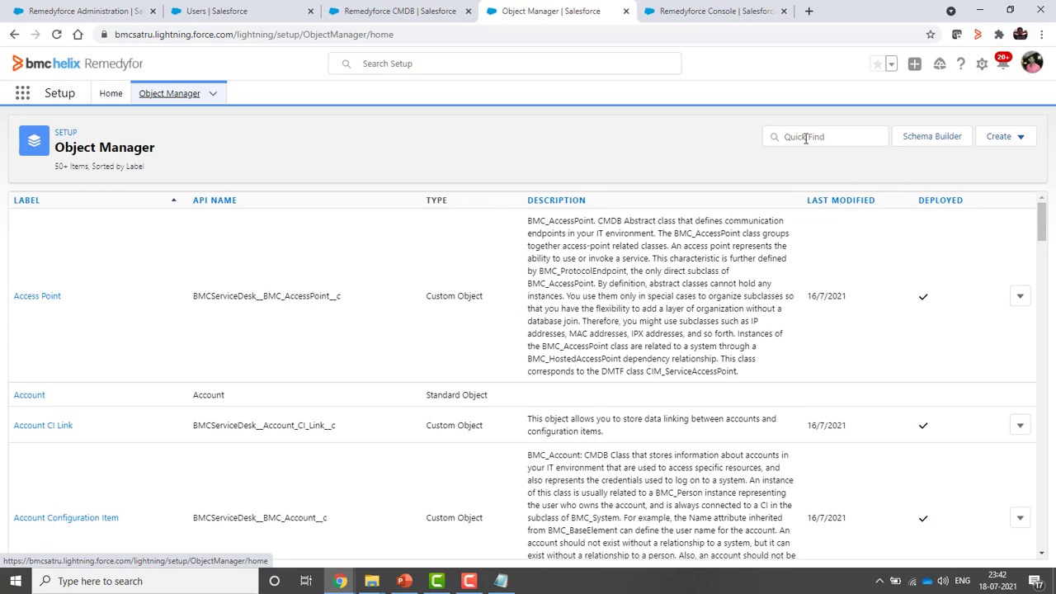
left_click(806, 139)
type("base")
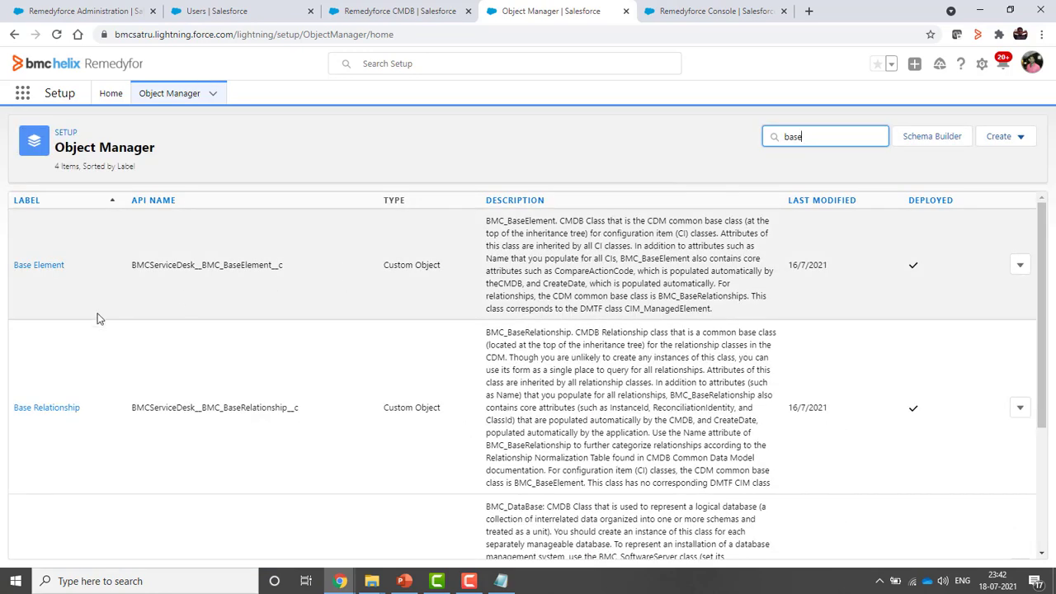
left_click(38, 266)
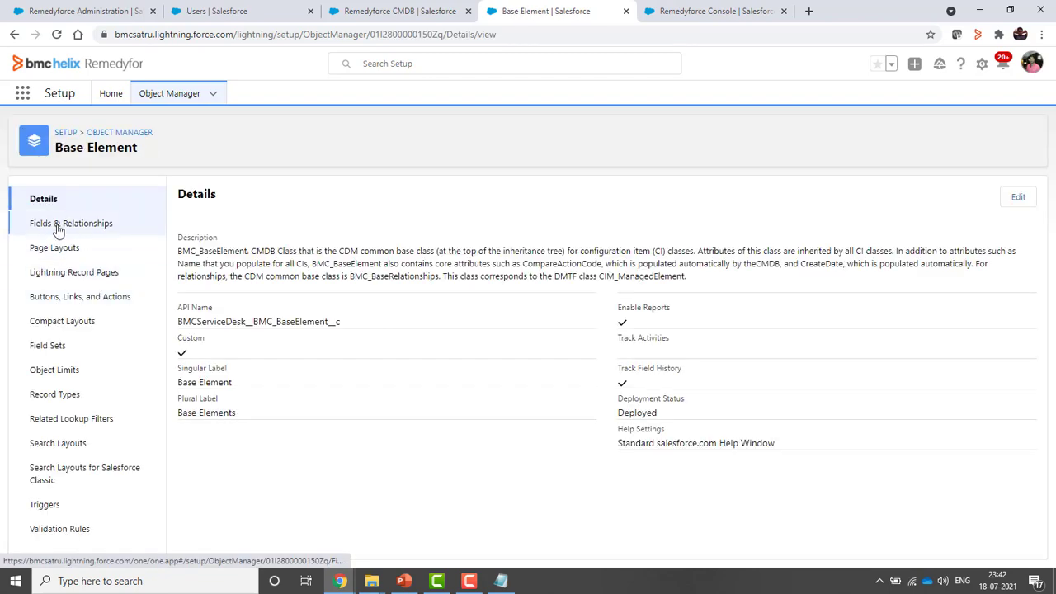
left_click(49, 347)
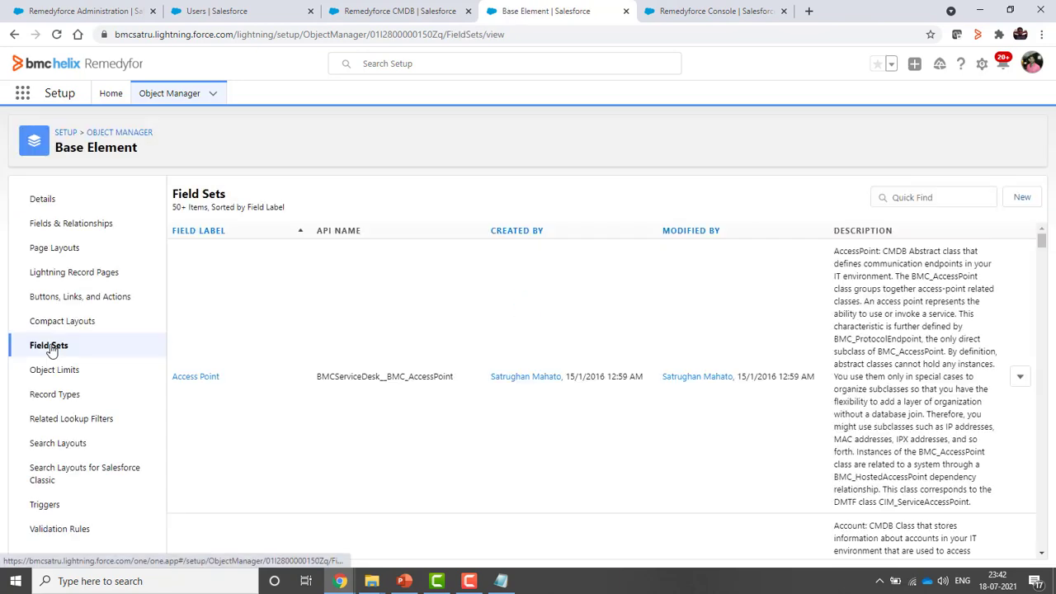
left_click(396, 12)
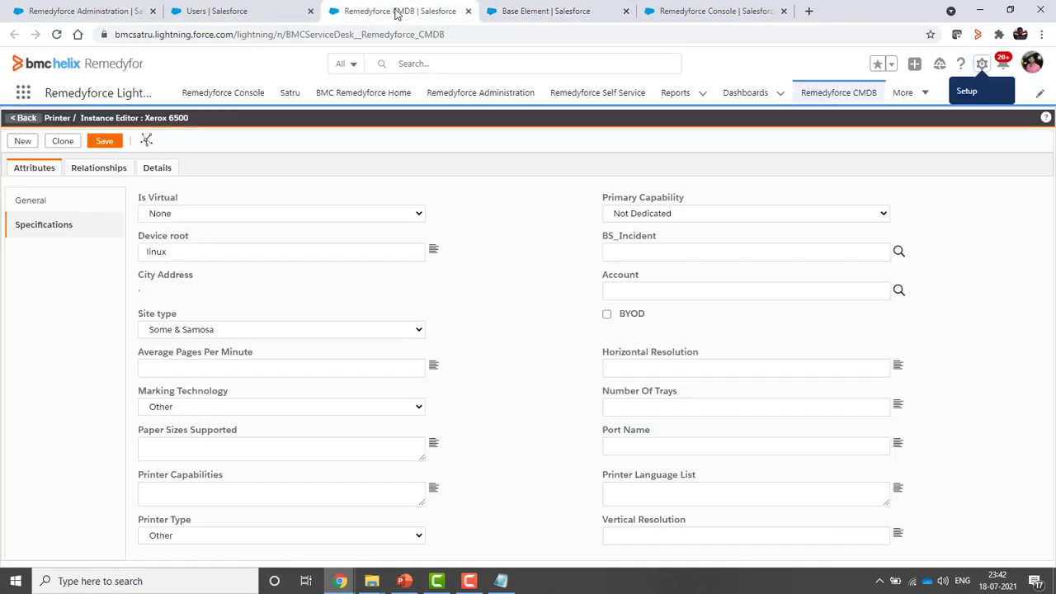
Open the Base Element field set for editing and review the Xerox 6500 General attributes
left_click(36, 204)
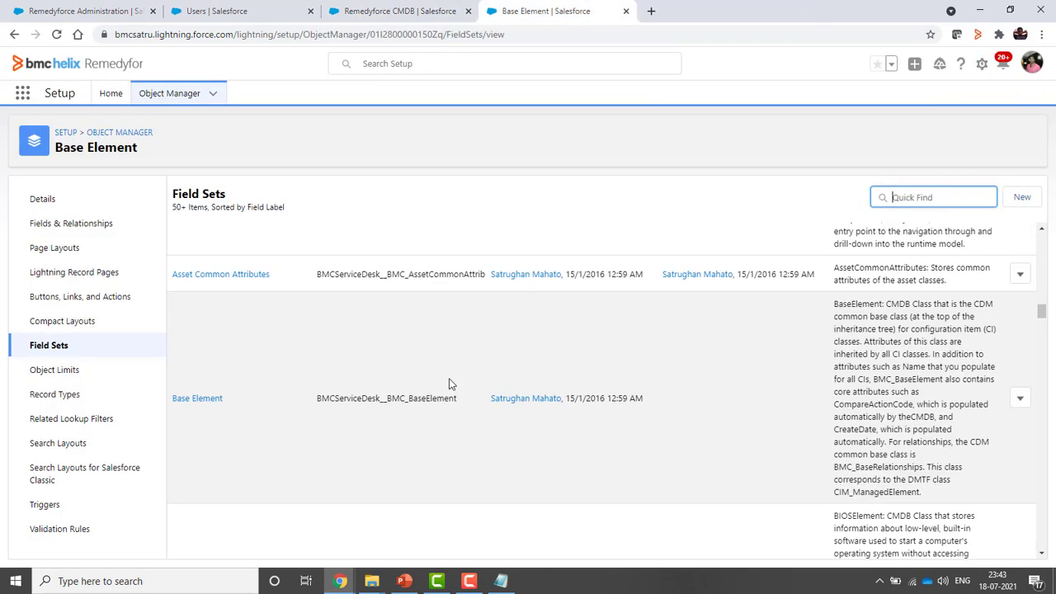
left_click(197, 401)
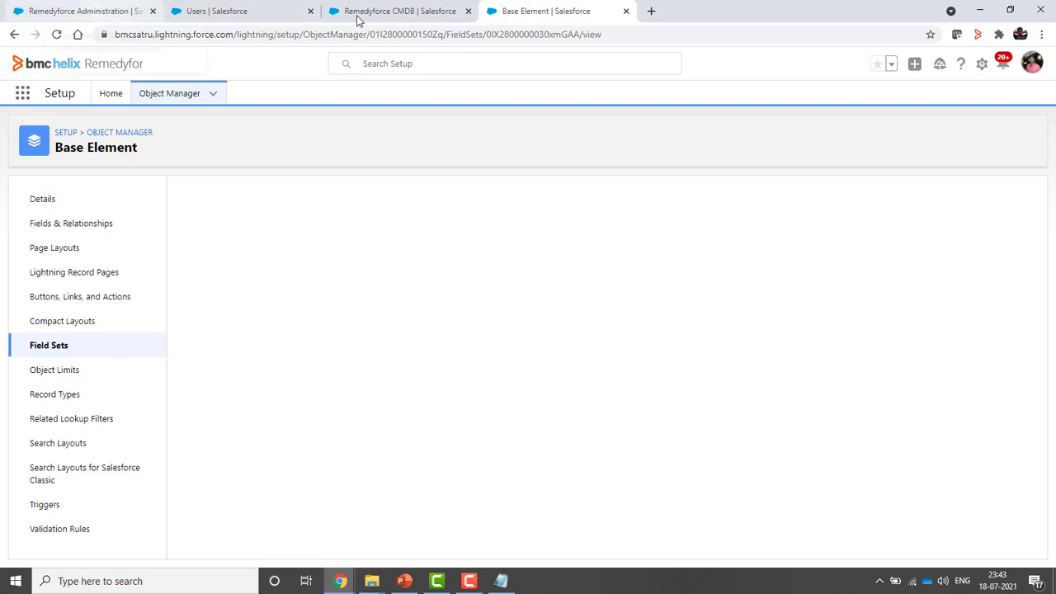
left_click(400, 13)
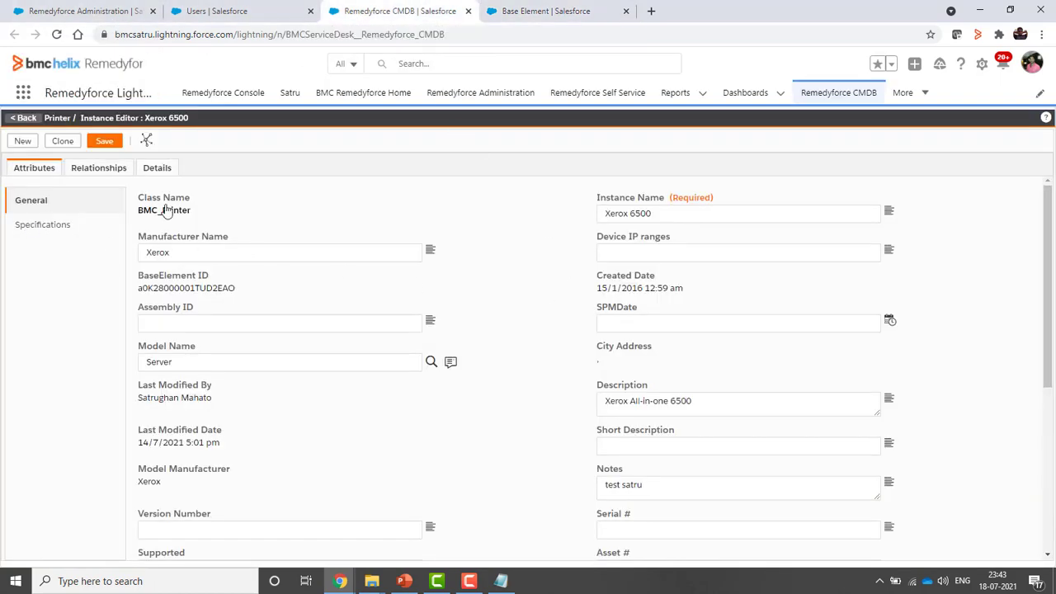
mouse_move(439, 375)
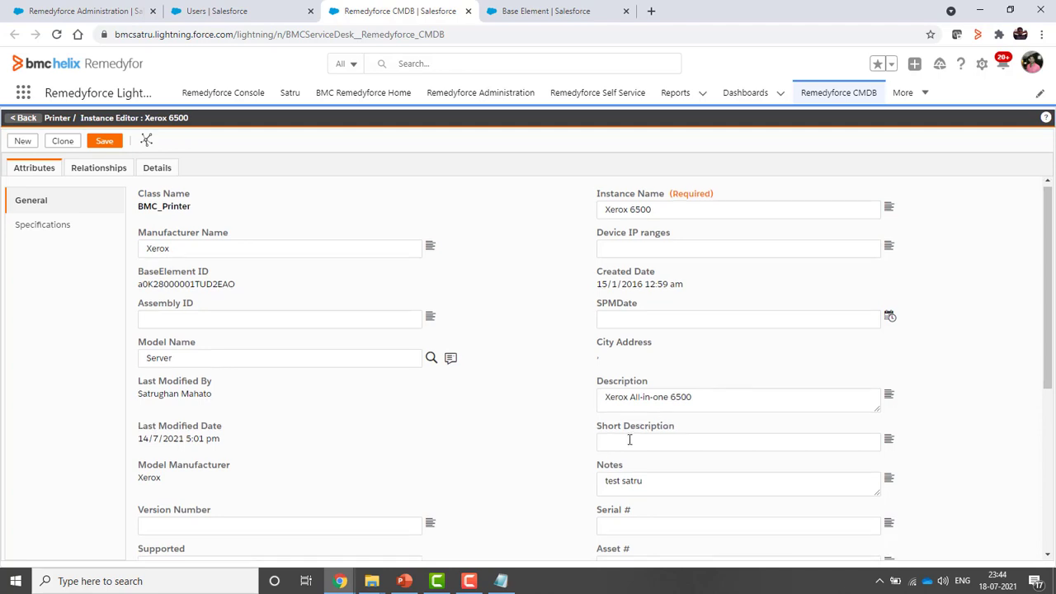
scroll(630, 439, "down", 3)
scroll(627, 441, "up", 2)
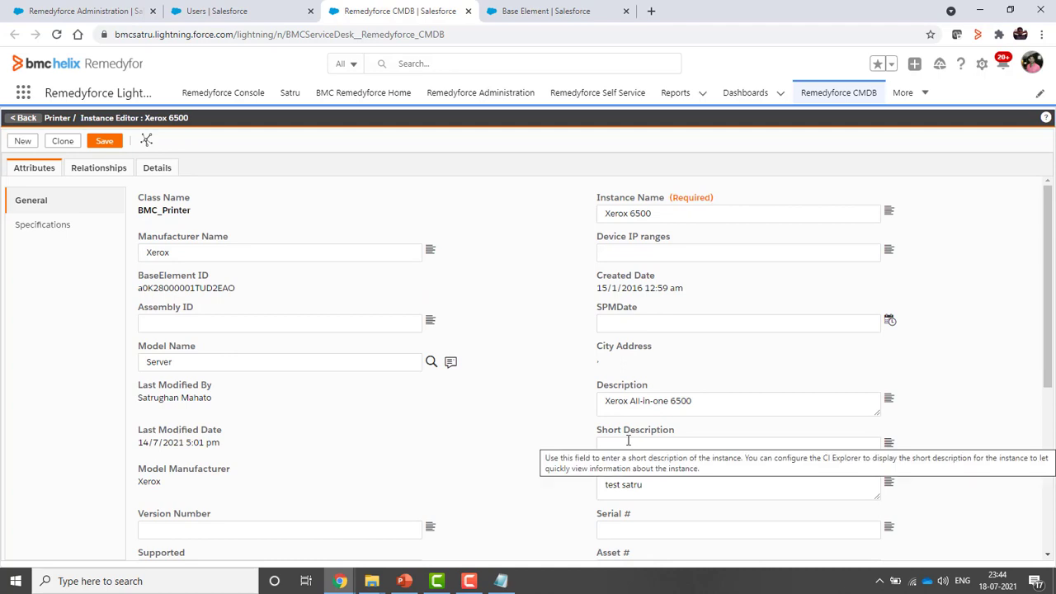
scroll(624, 438, "down", 1)
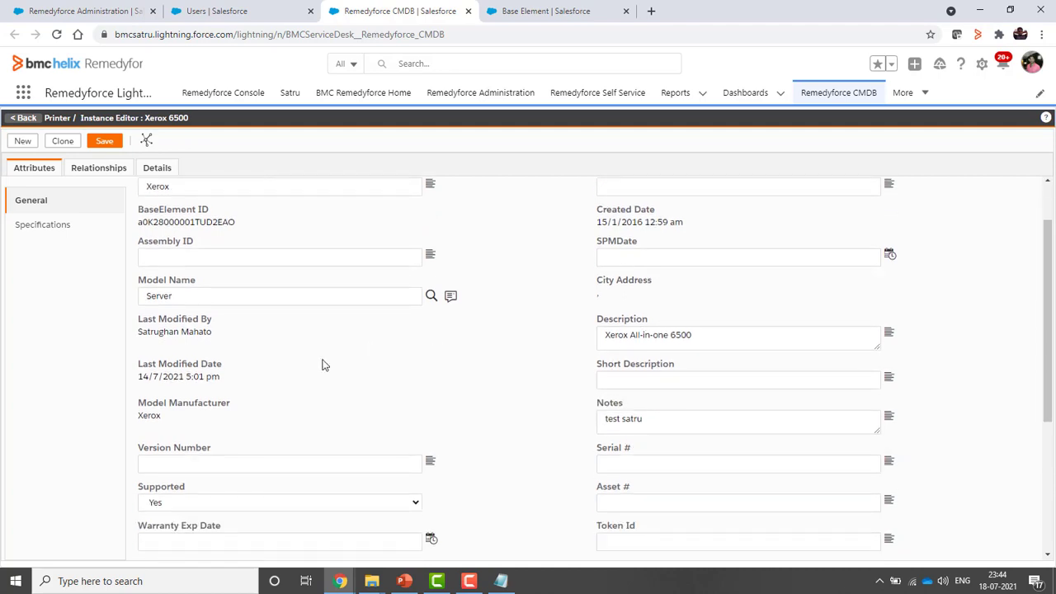
scroll(313, 363, "up", 1)
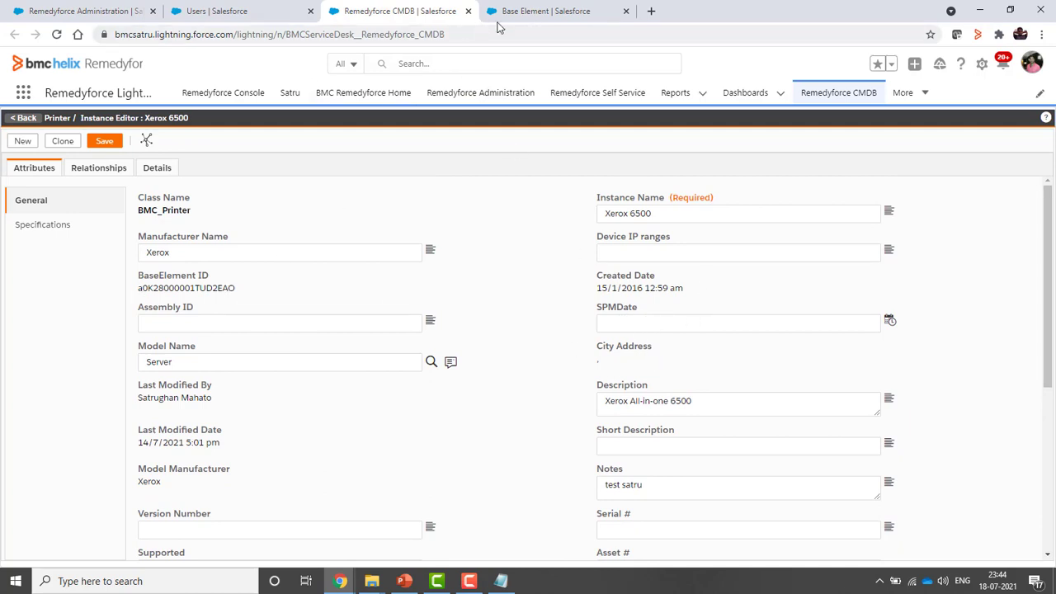
Remove BaseElement ID from the Base Element field set, save it, and check the Xerox 6500 editor
left_click(542, 11)
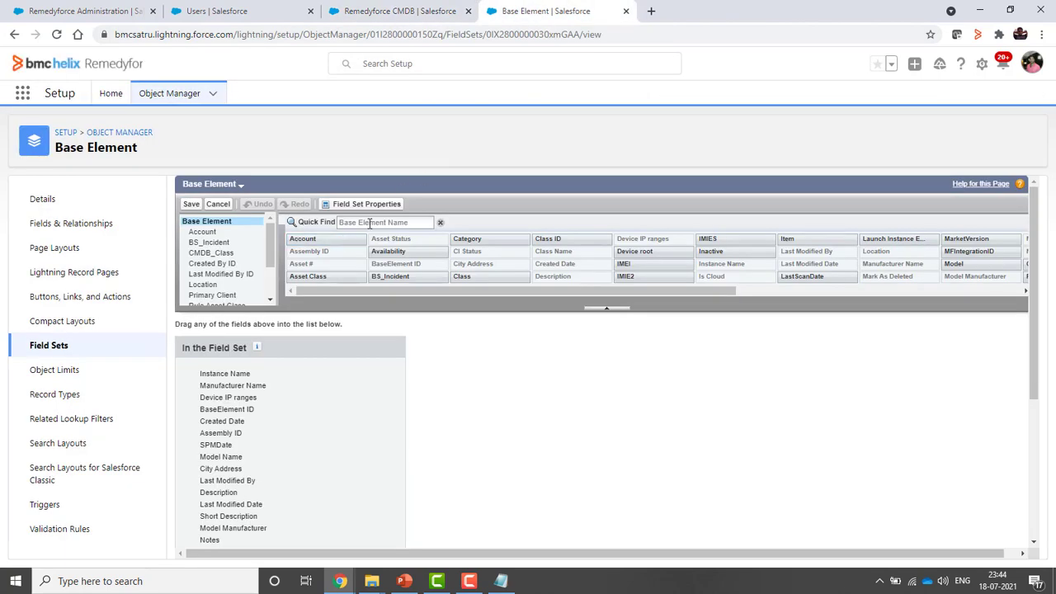
scroll(306, 421, "down", 1)
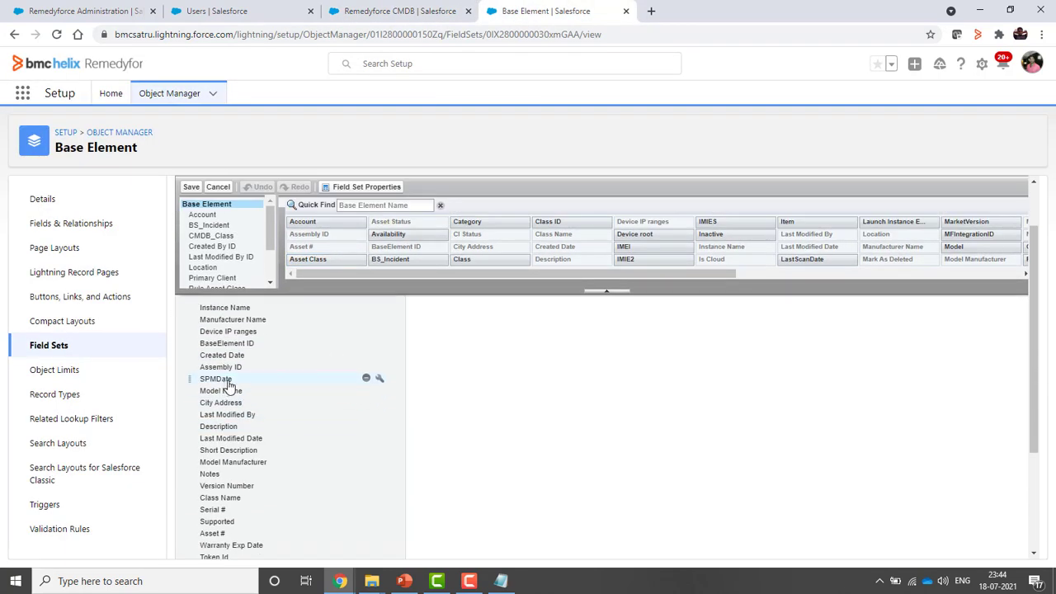
left_click(365, 379)
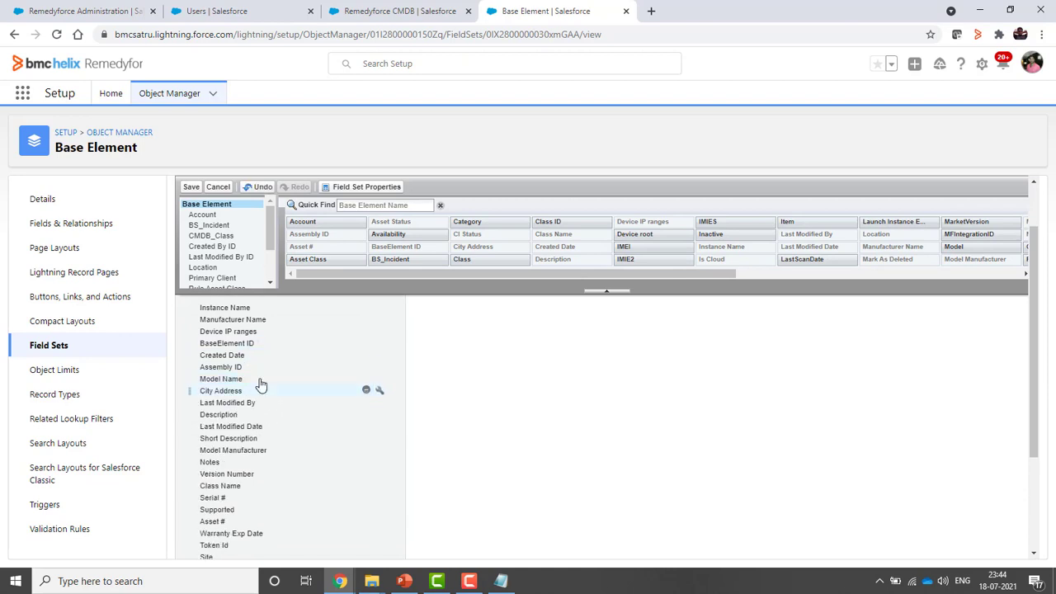
left_click(366, 343)
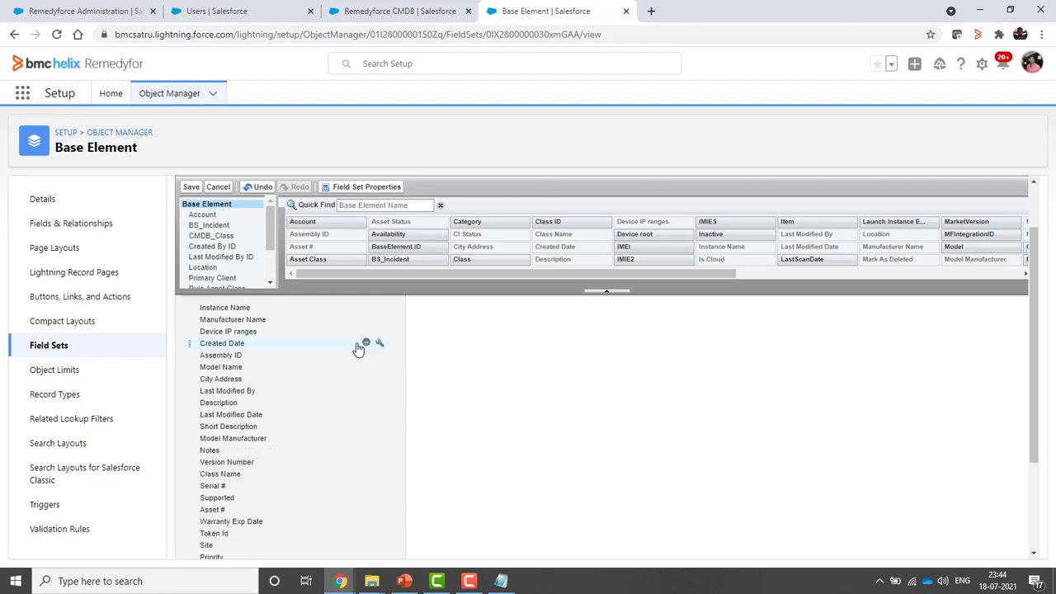
left_click(190, 186)
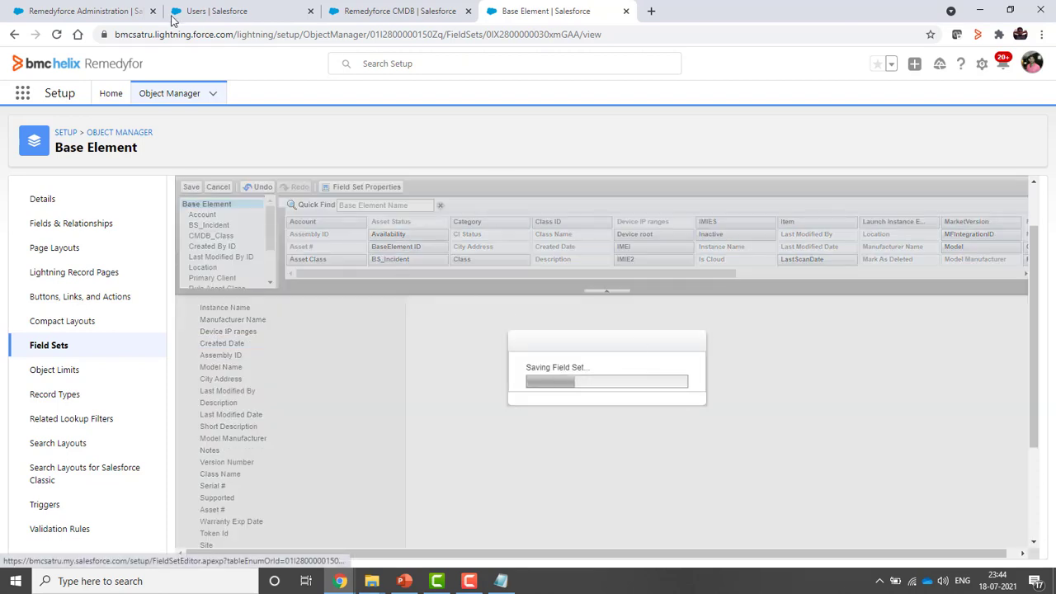
left_click(400, 11)
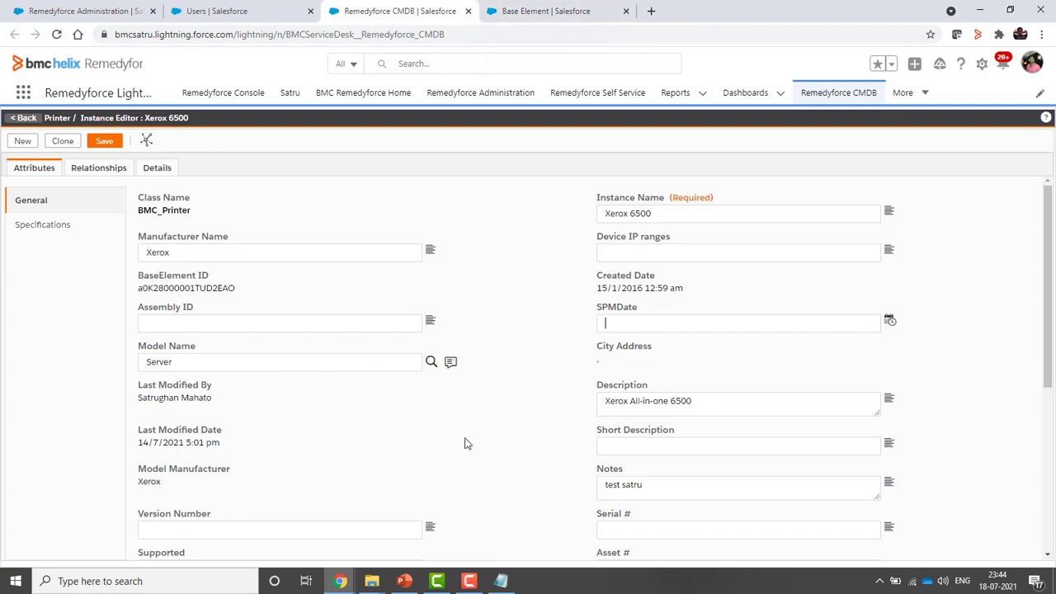
left_click(561, 16)
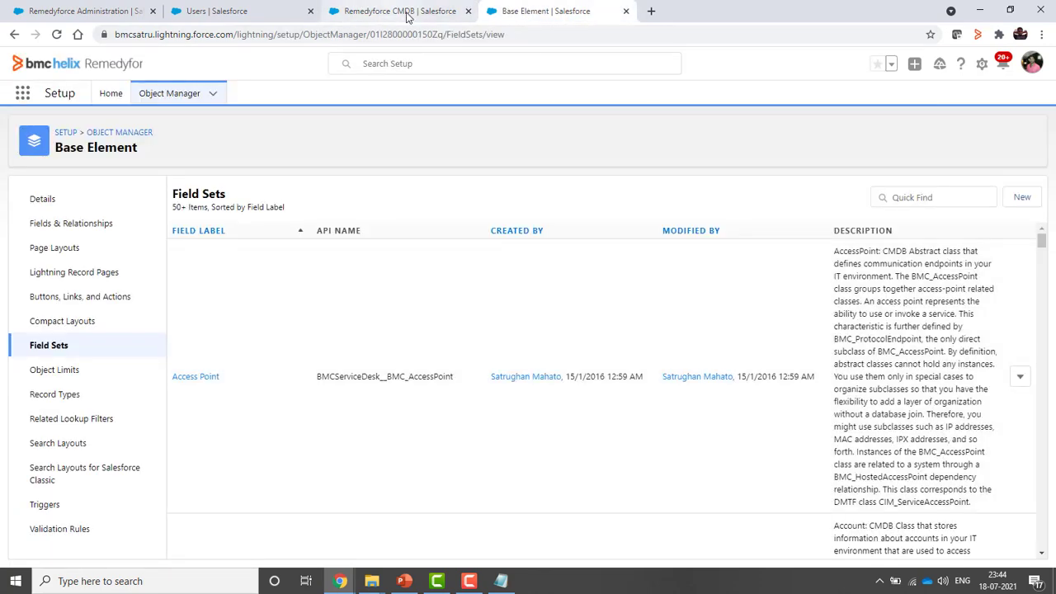
left_click(380, 13)
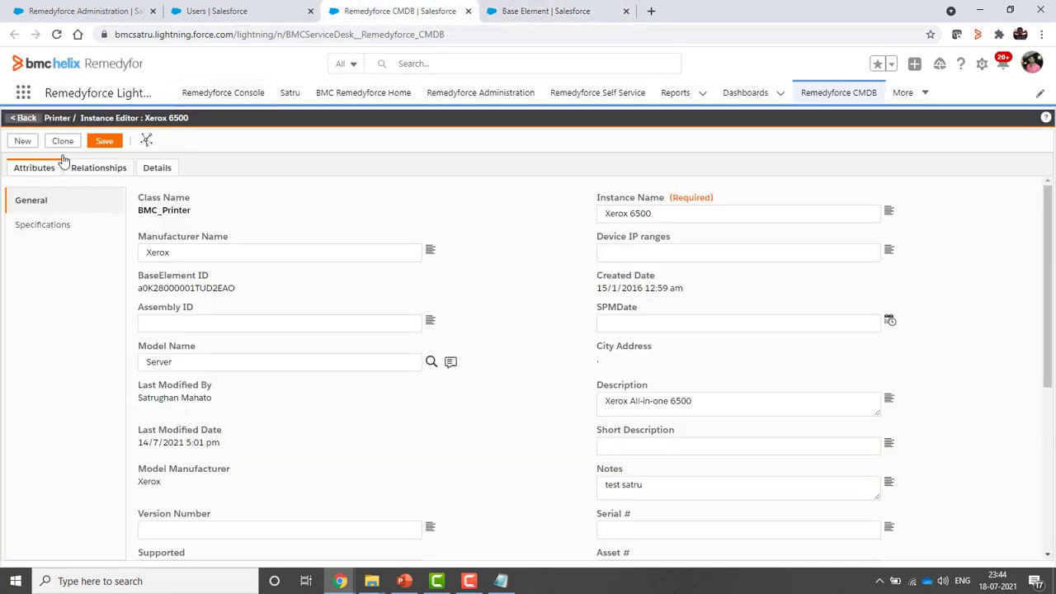
Reopen the Xerox 6500 record twice to confirm BaseElement ID no longer appears in Specifications
left_click(23, 118)
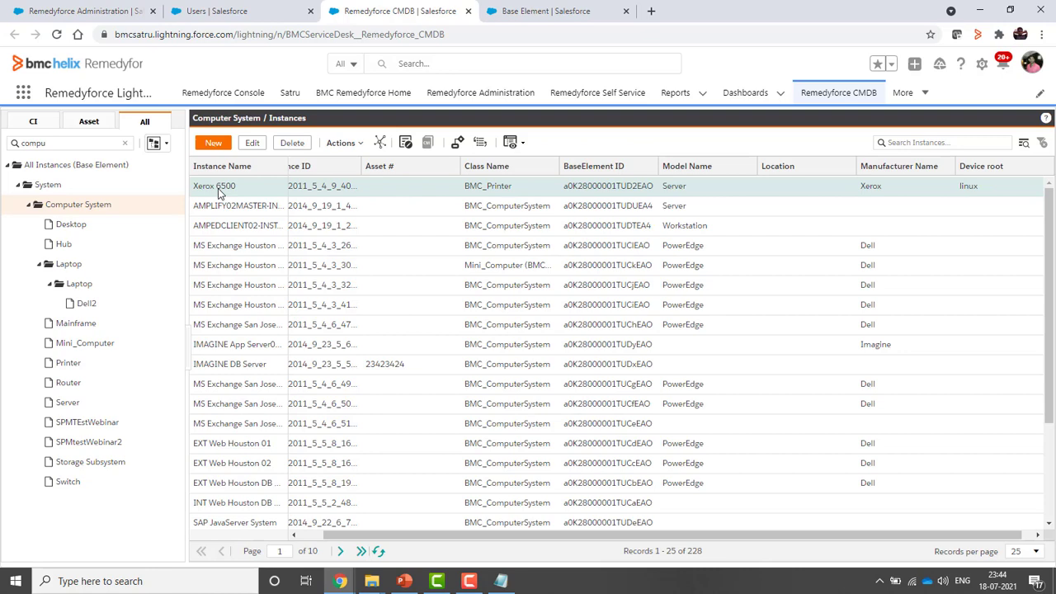
double_click(218, 191)
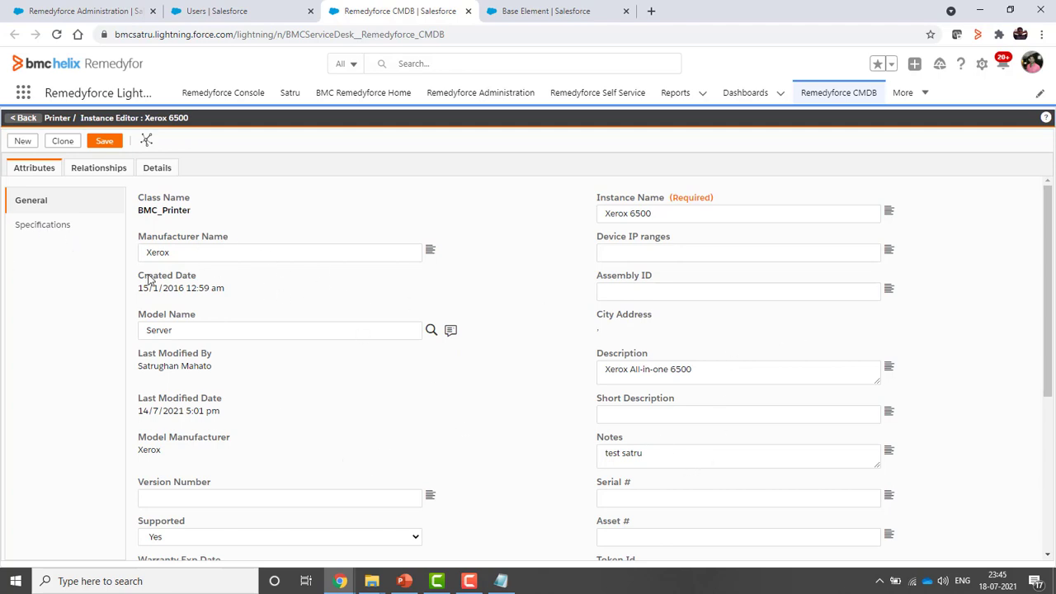
left_click(47, 235)
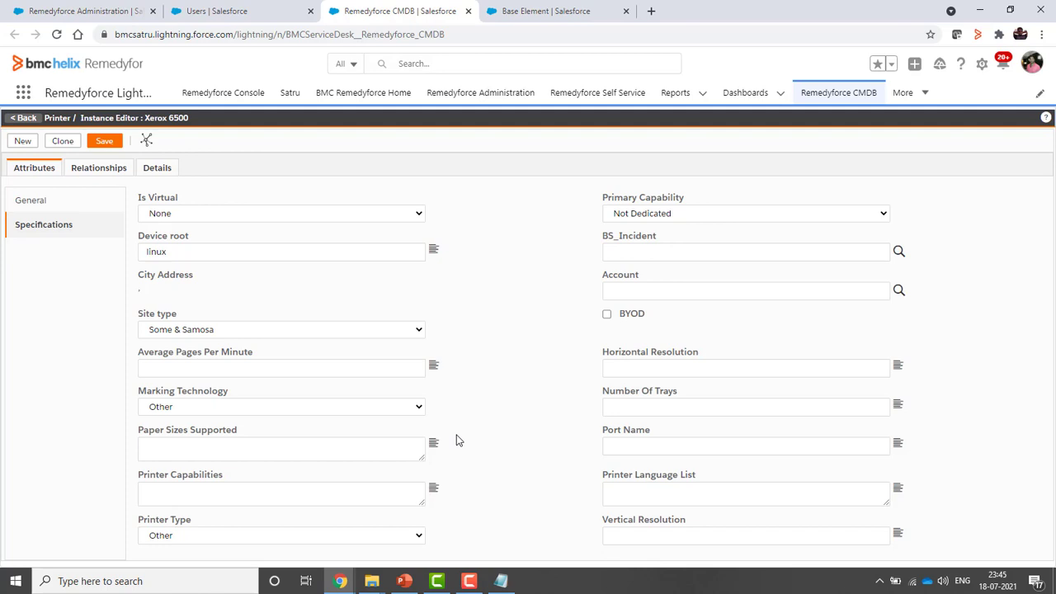
left_click(28, 119)
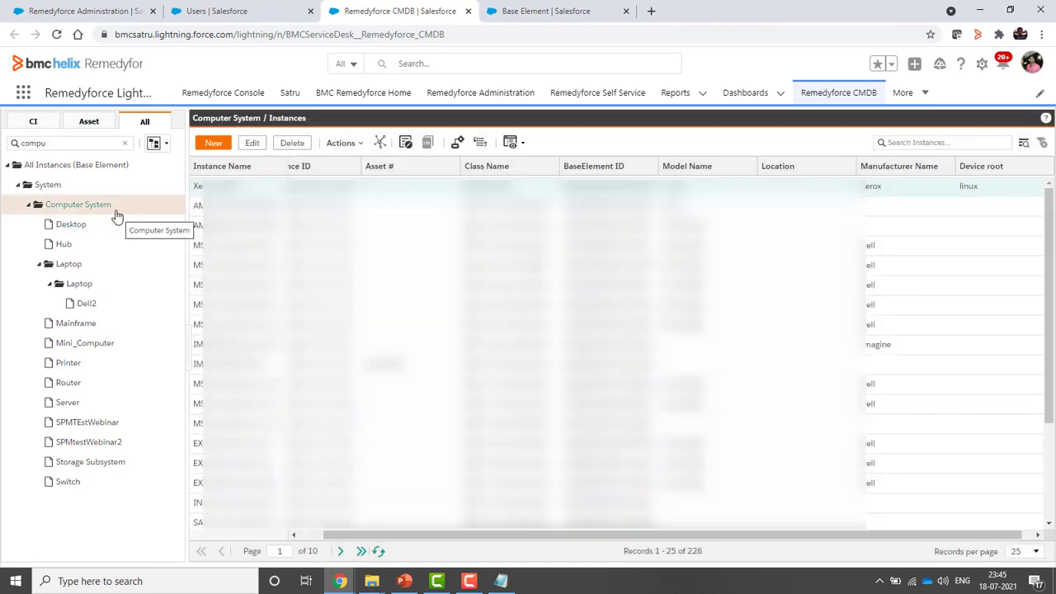
double_click(229, 187)
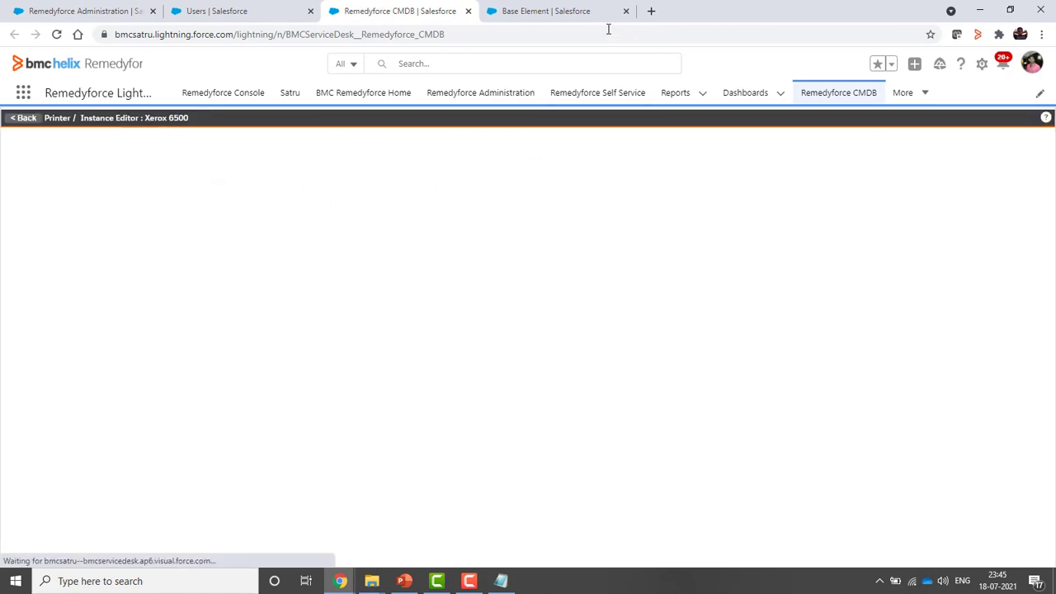
left_click(555, 12)
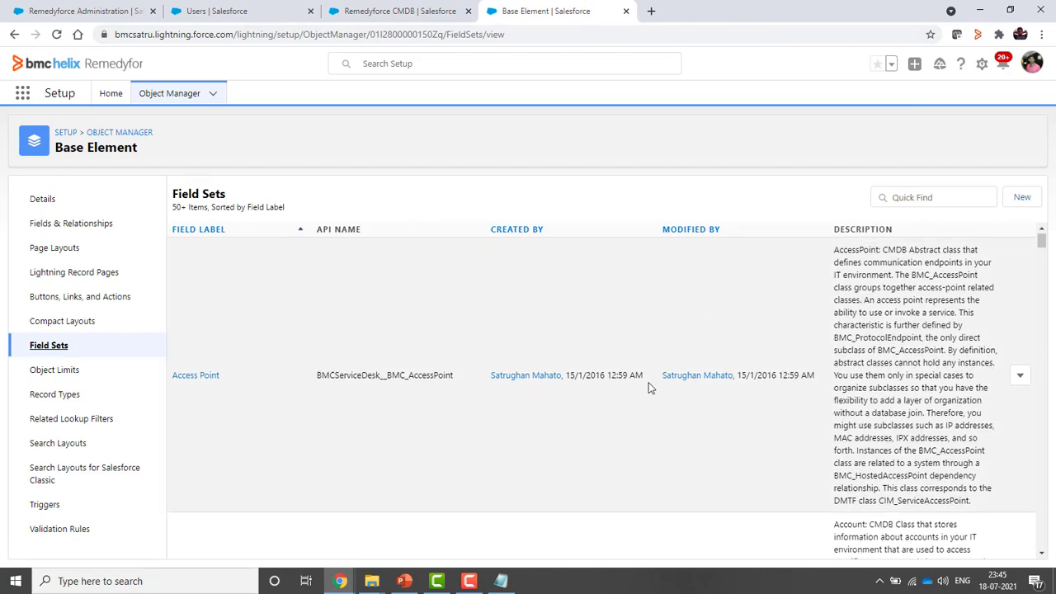
Open the Computer System field set for editing
scroll(651, 384, "down", 10)
scroll(647, 389, "down", 10)
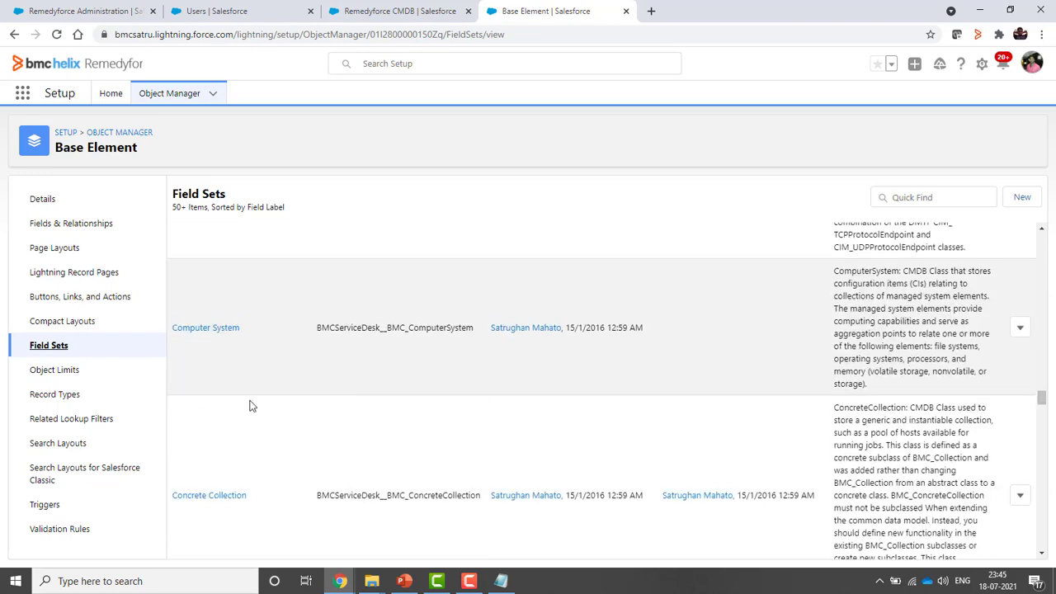
left_click(206, 329)
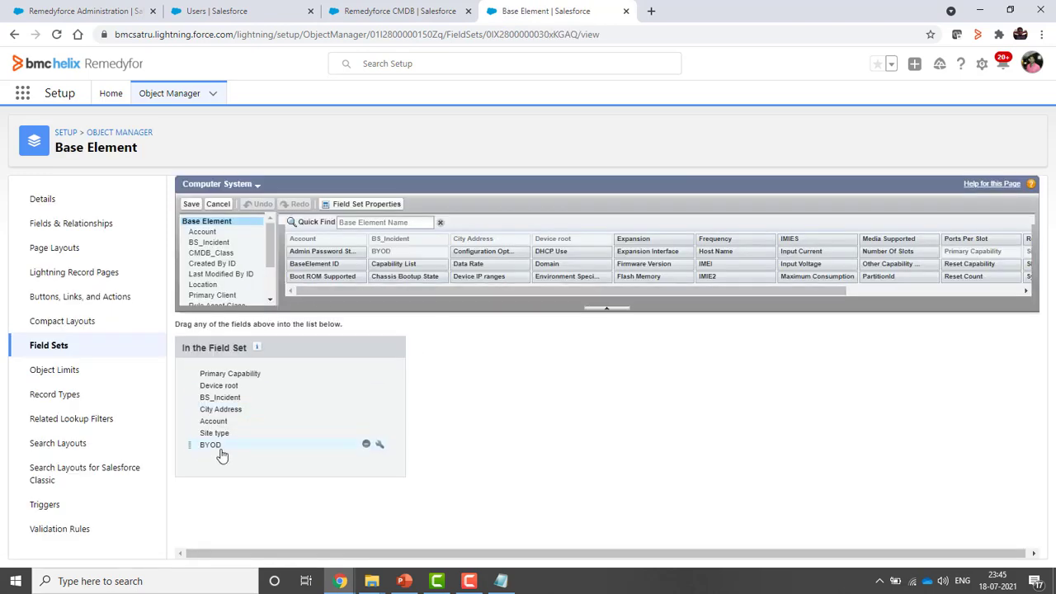
Review the Xerox 6500 record's current Specifications fields
left_click(397, 11)
scroll(683, 375, "down", 1)
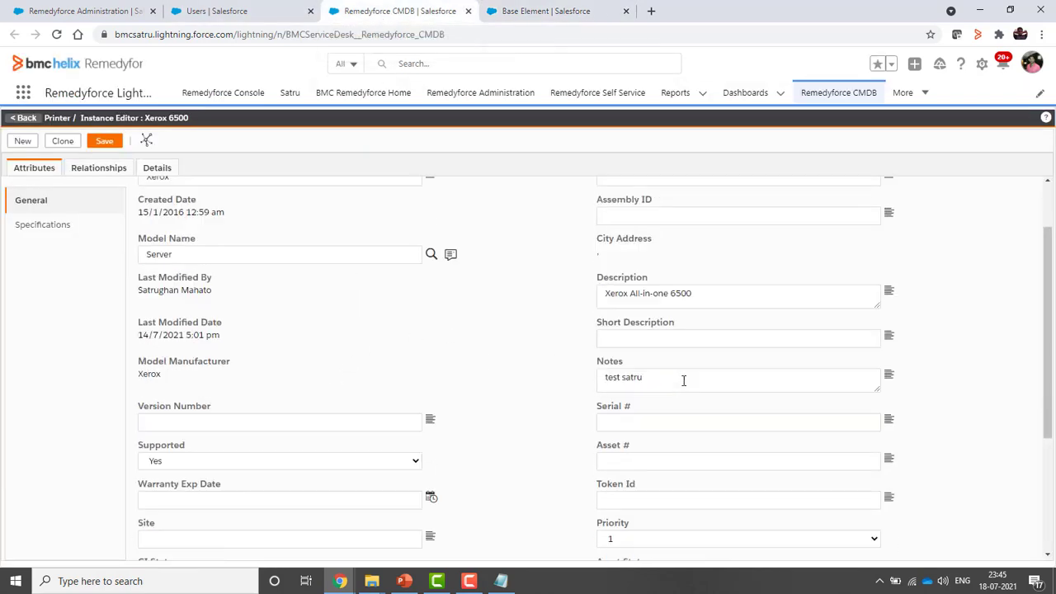
scroll(683, 380, "down", 3)
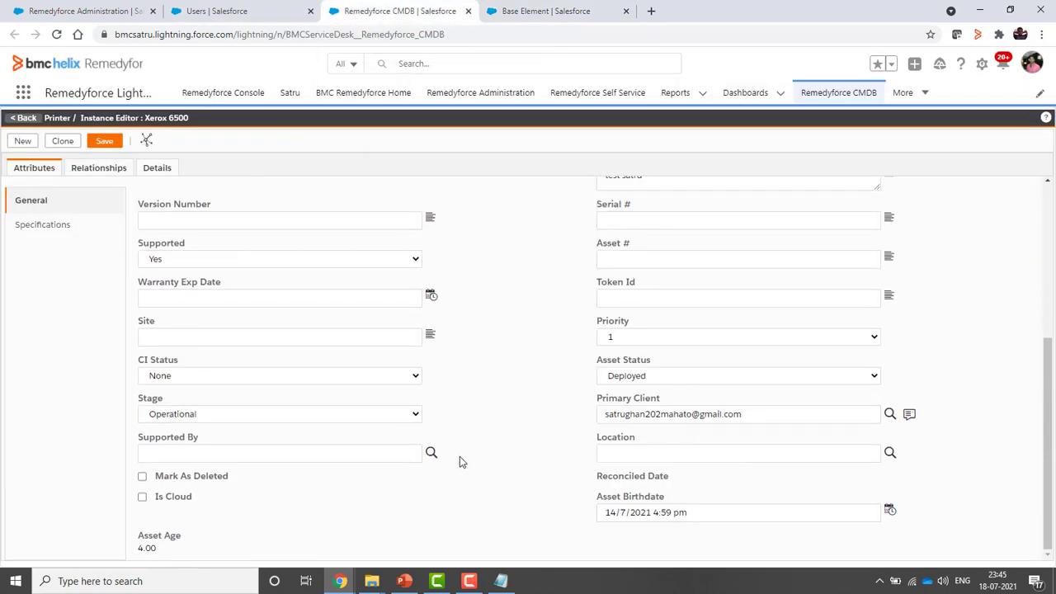
scroll(459, 464, "up", 3)
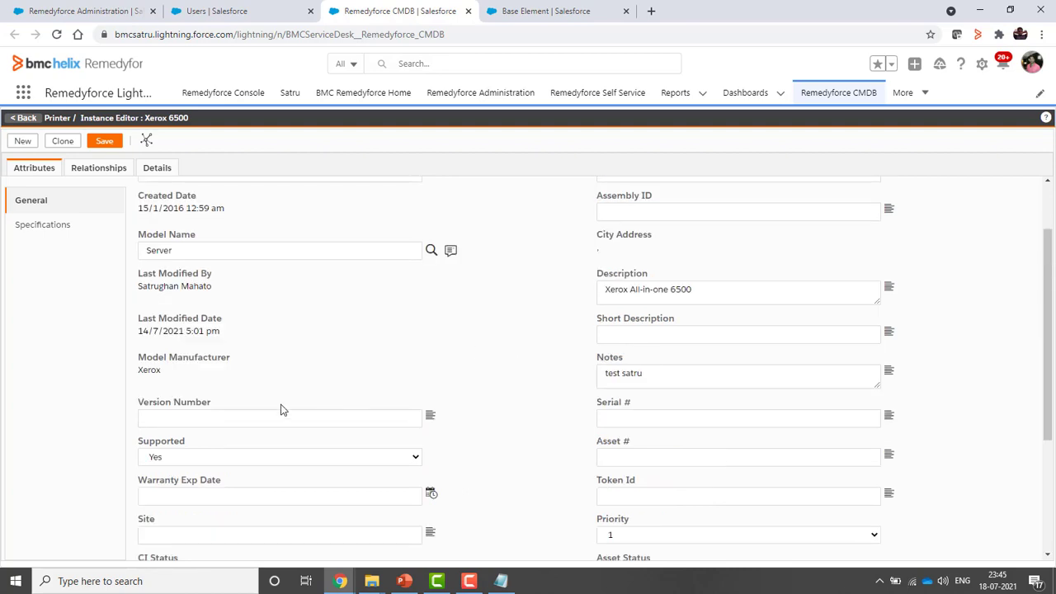
scroll(288, 302, "up", 1)
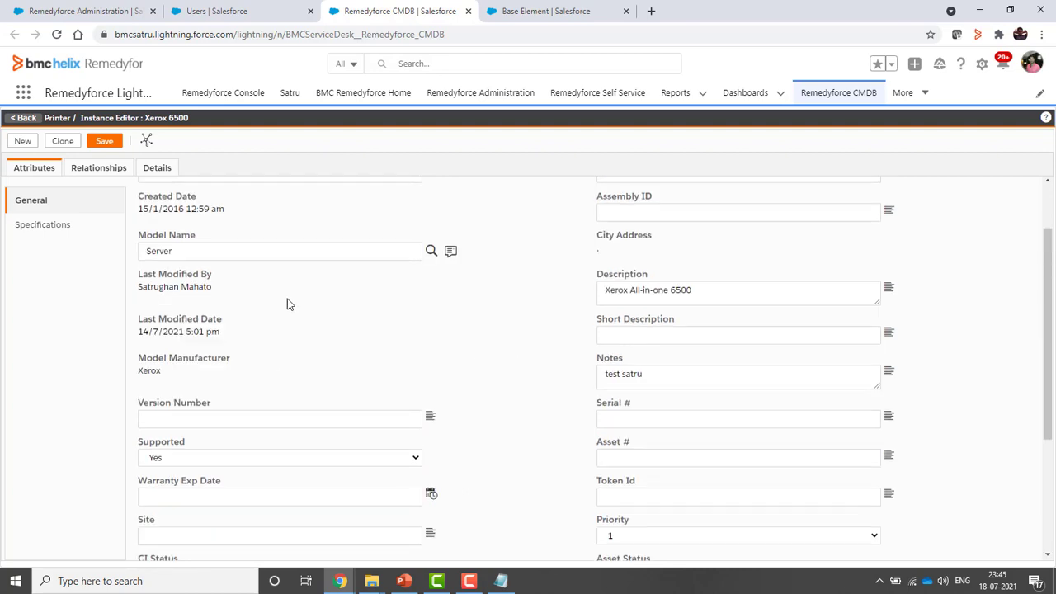
left_click(37, 224)
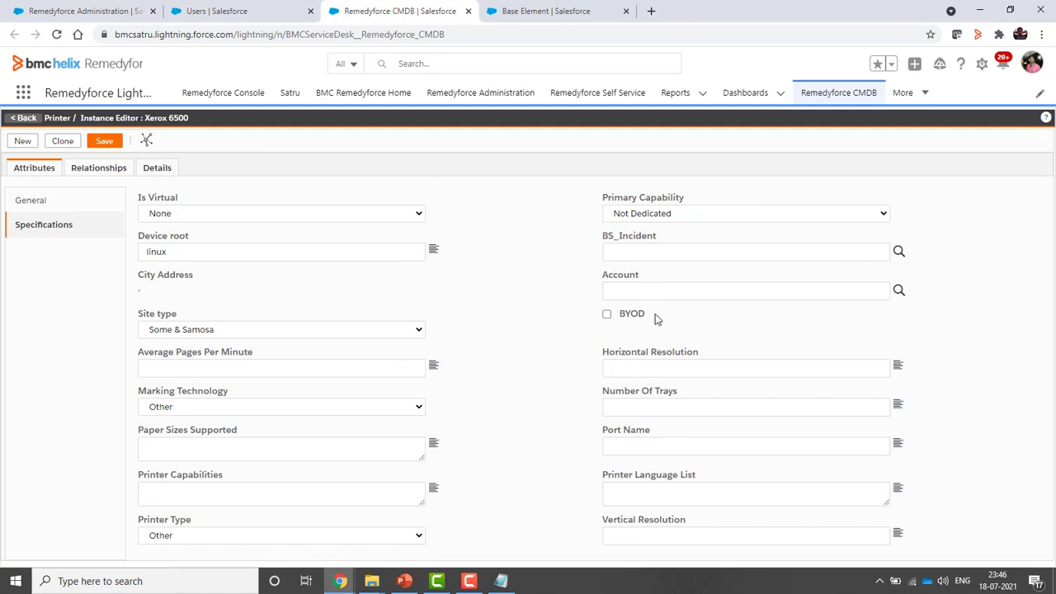
Remove BYOD from the Computer System field set, save, and return to the Xerox 6500 editor
left_click(551, 12)
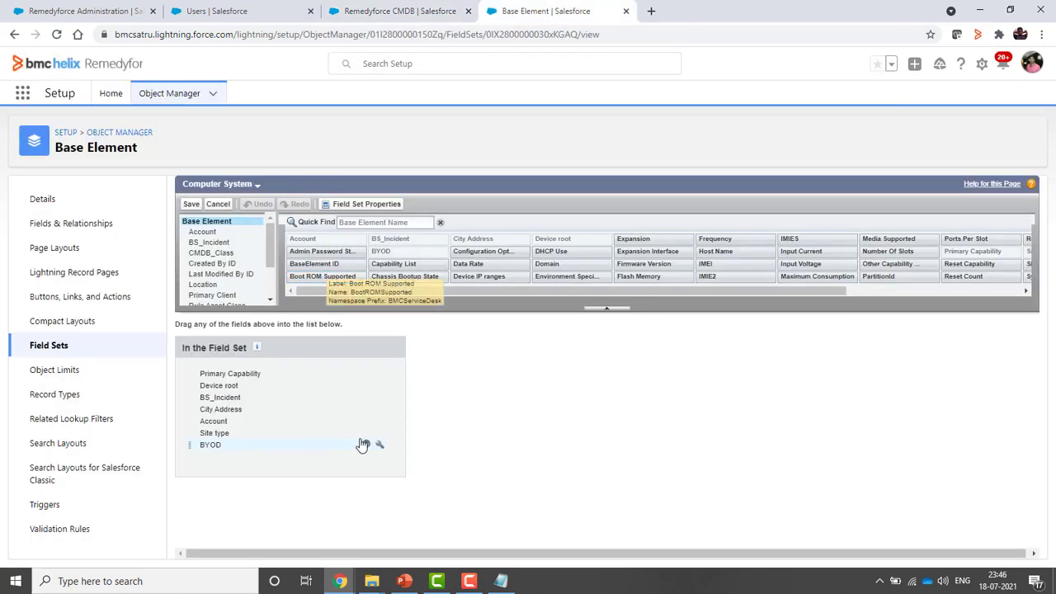
left_click(365, 444)
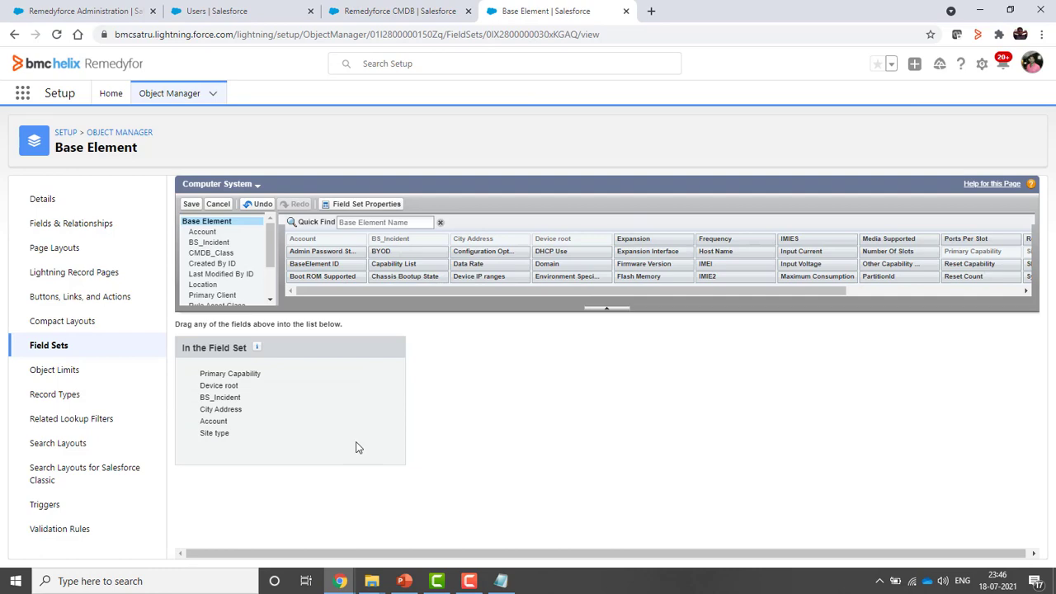
left_click(191, 203)
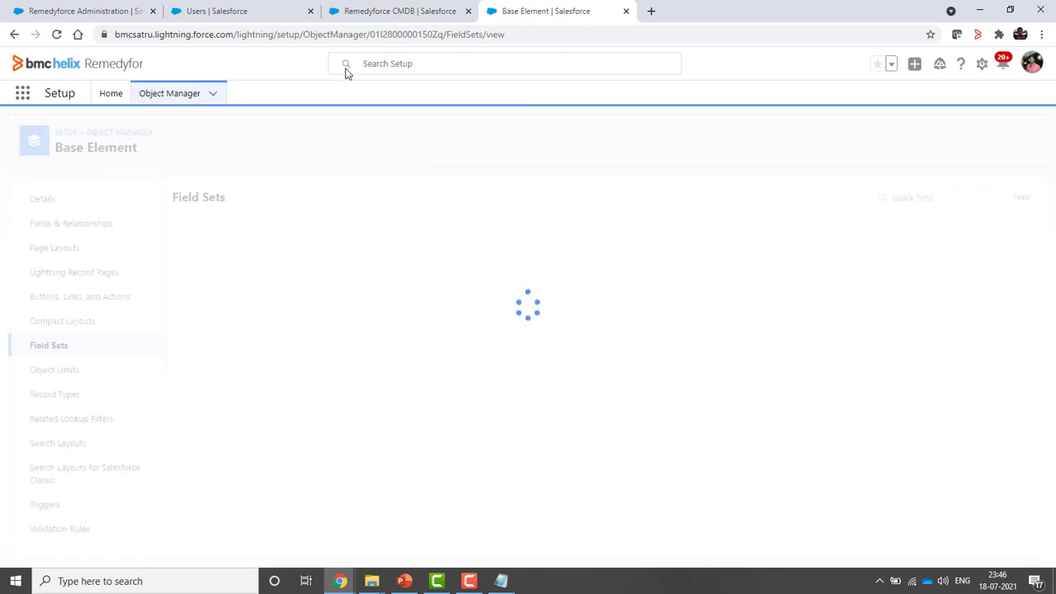
left_click(391, 11)
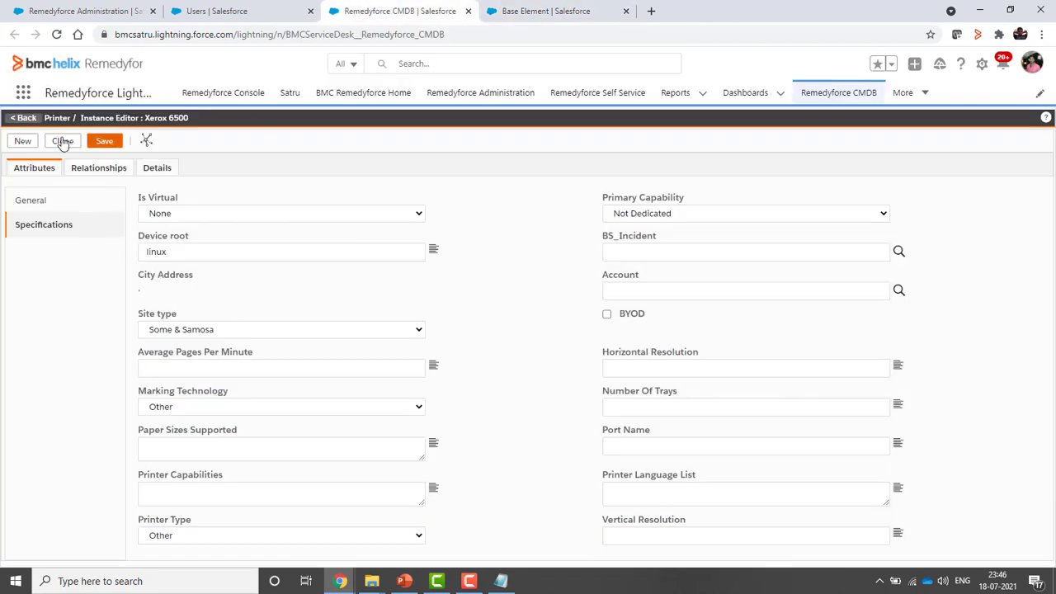
Reload Xerox 6500, check its Specifications lack BYOD, then return to the 228-record instances list
left_click(24, 120)
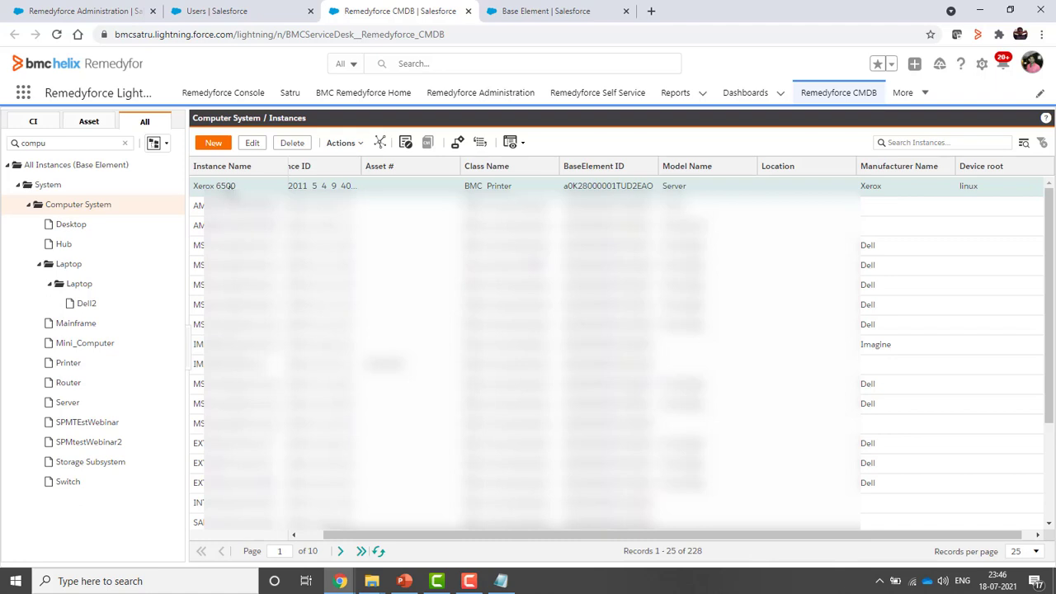
double_click(230, 188)
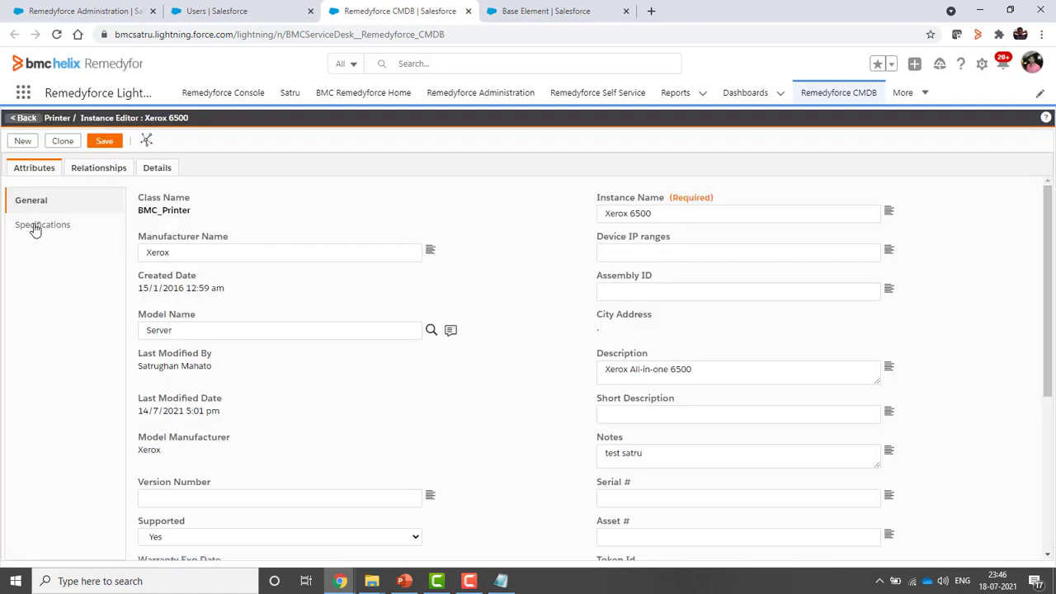
left_click(36, 227)
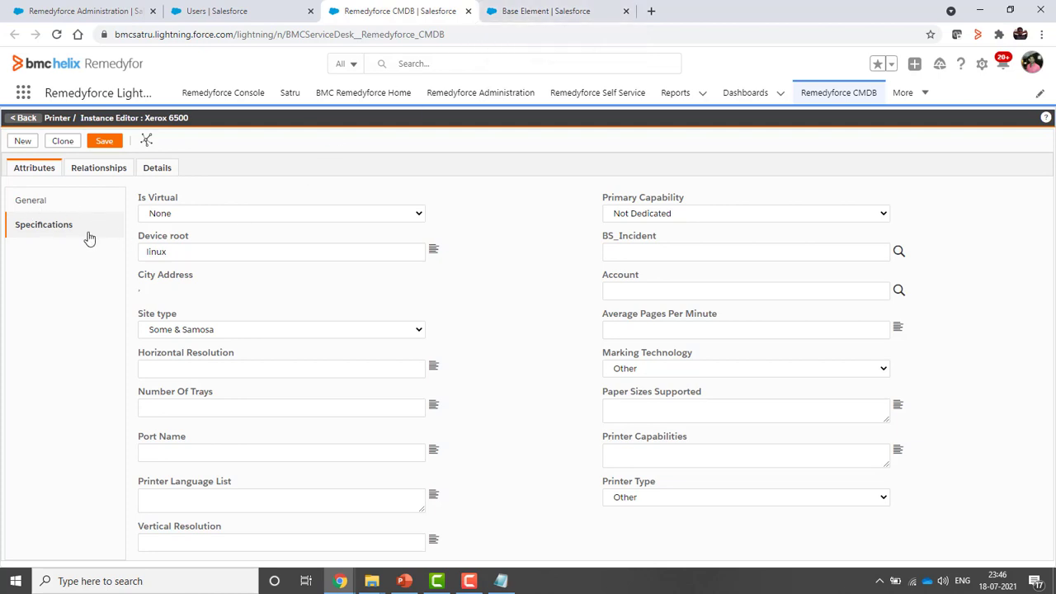
left_click(24, 119)
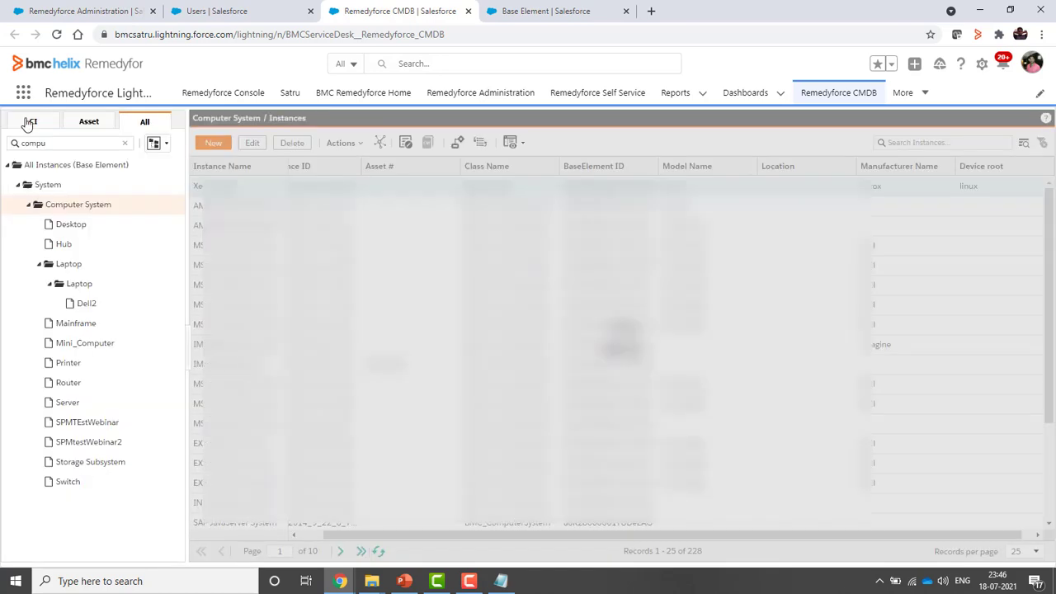
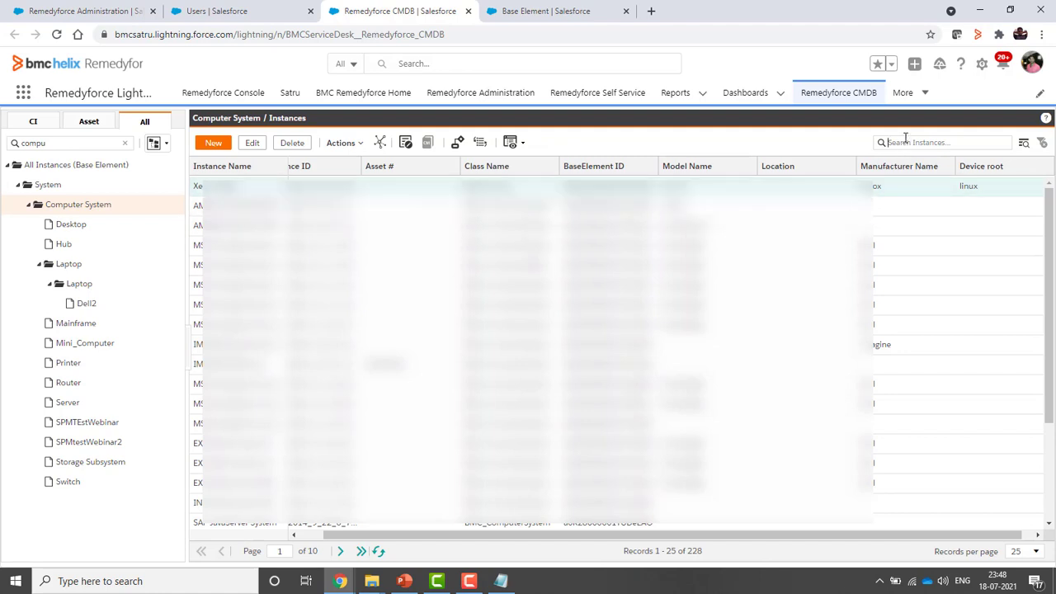
Quick-search instances for 'xerox', then clear the search to restore all 228 instances
type("l")
type("erox")
key("Return")
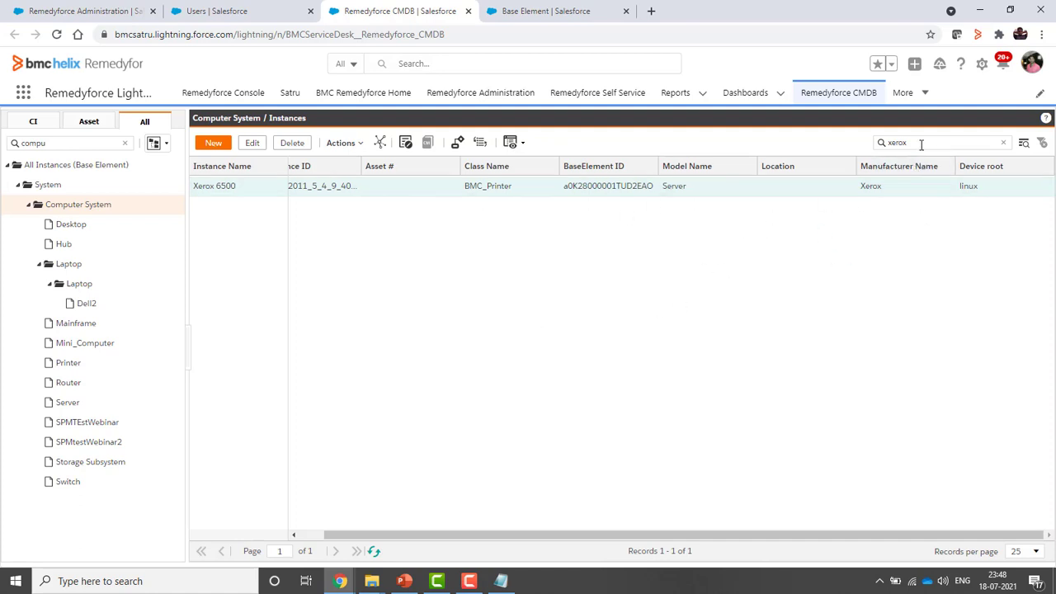
left_click_drag(923, 142, 869, 162)
left_click(947, 314)
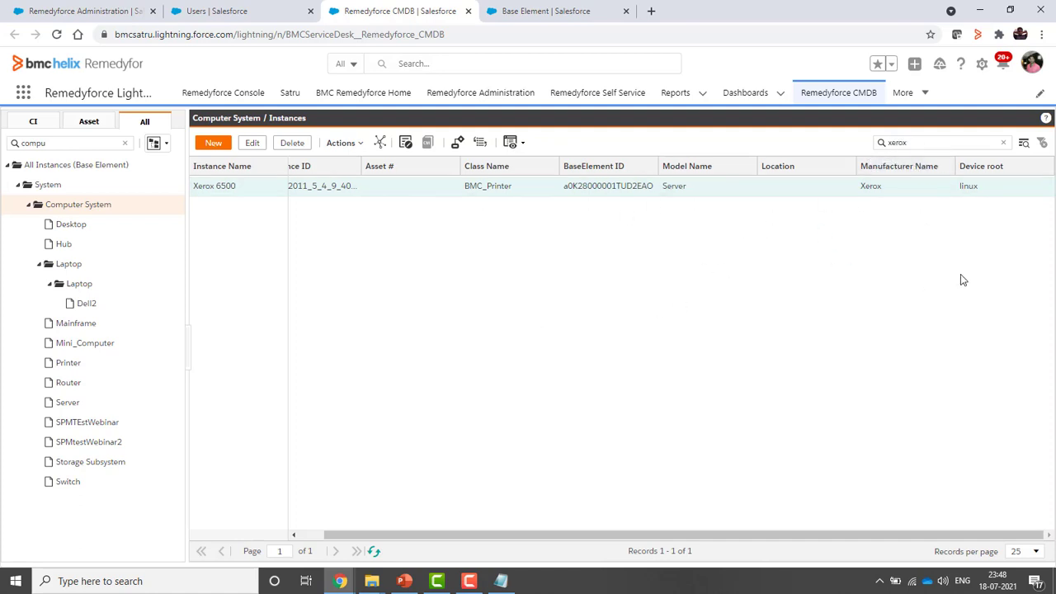
left_click(1005, 144)
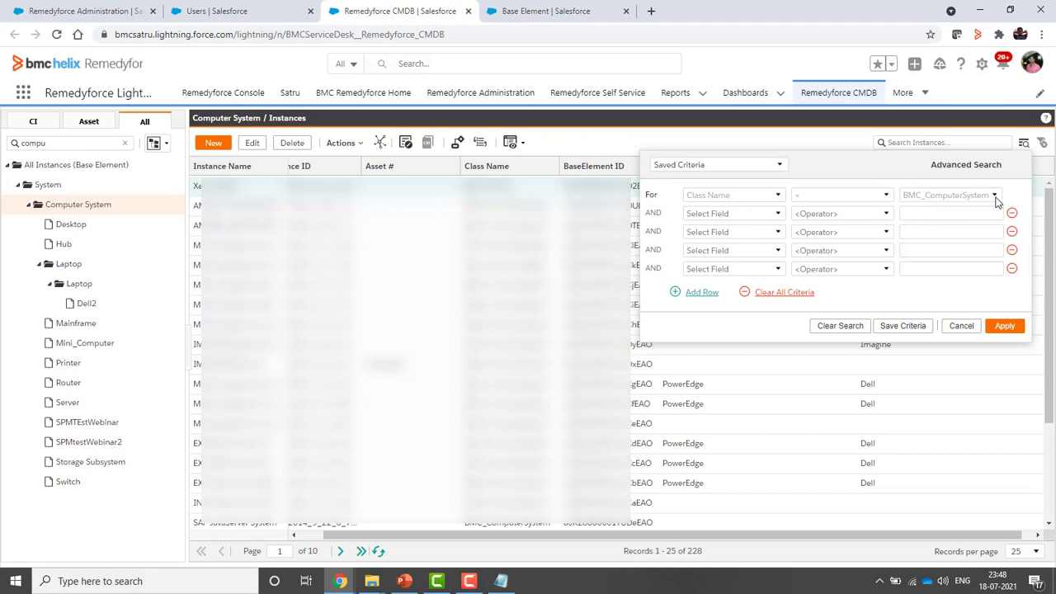
Set the first advanced search condition to CI Status equals Deployed
left_click(782, 168)
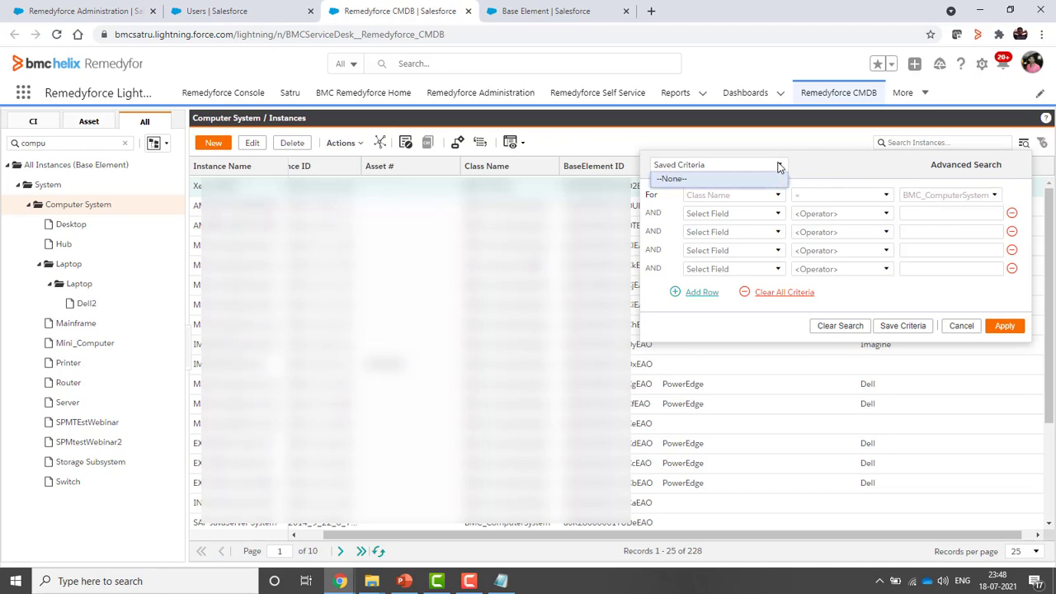
left_click(836, 158)
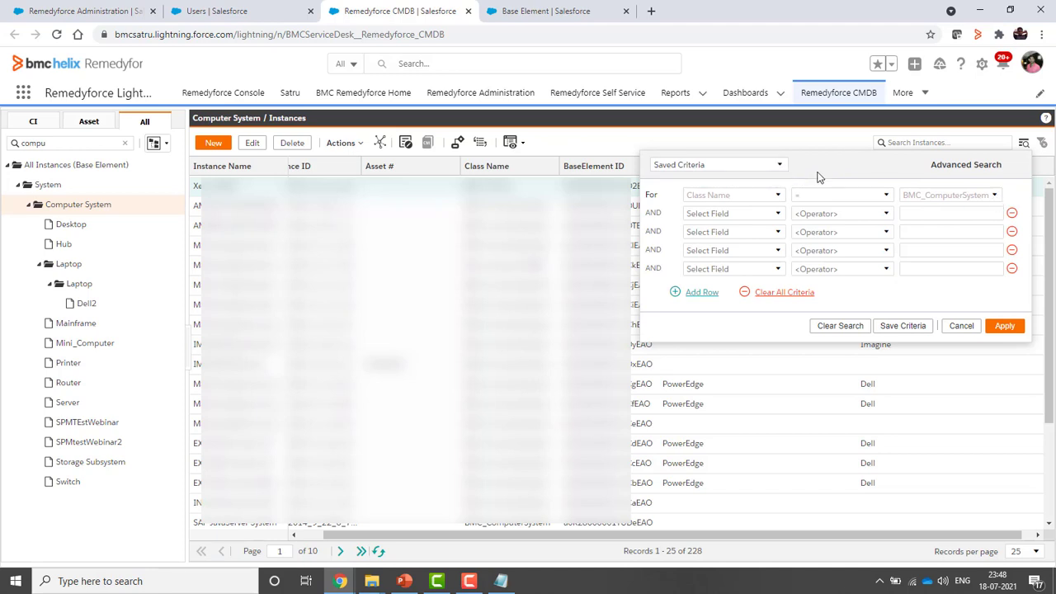
left_click(779, 215)
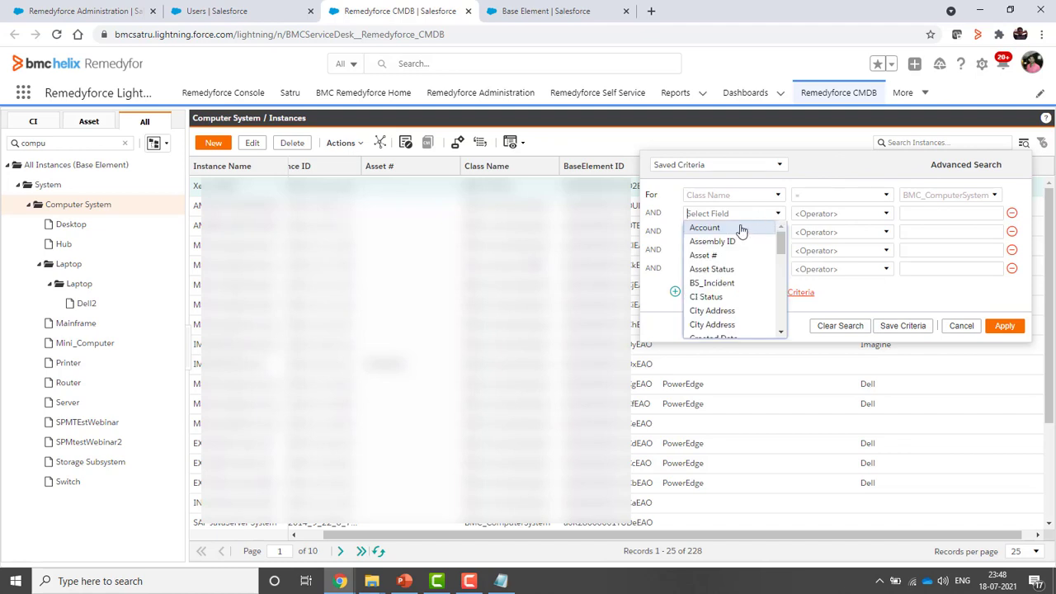
left_click(722, 299)
left_click(886, 214)
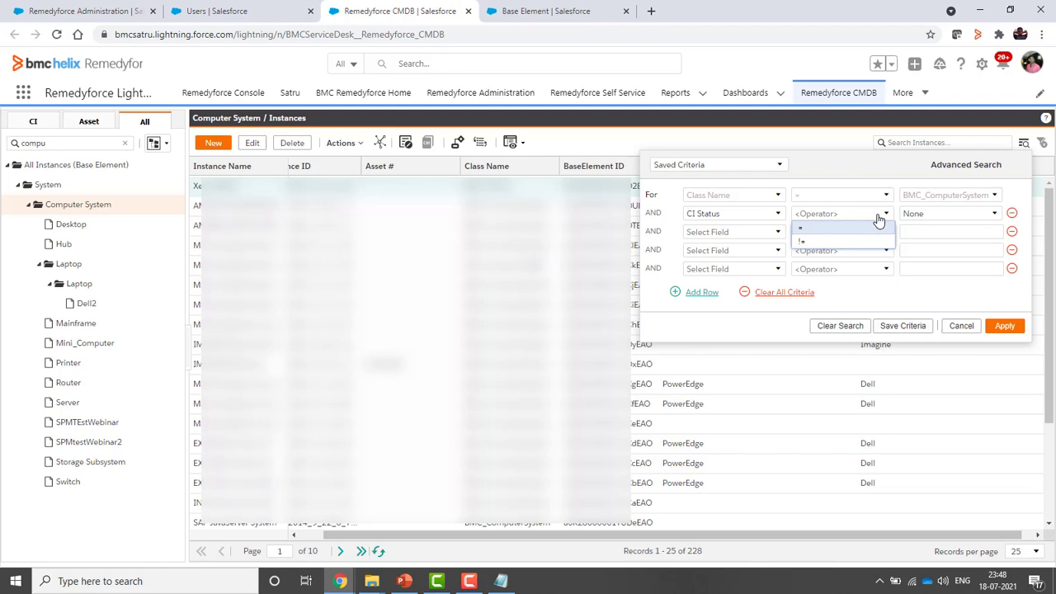
left_click(820, 231)
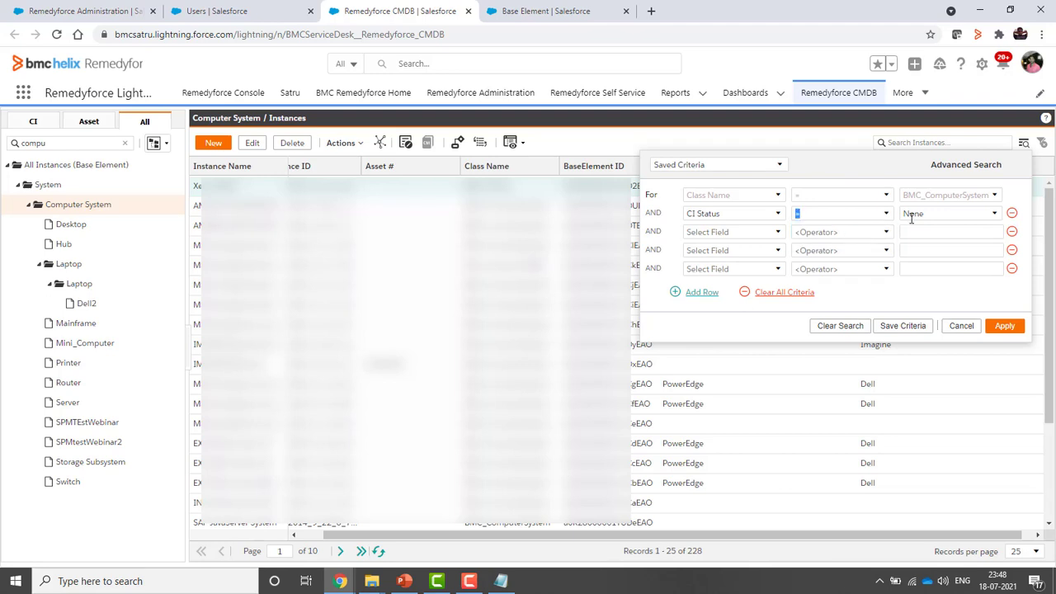
left_click(994, 213)
left_click(924, 256)
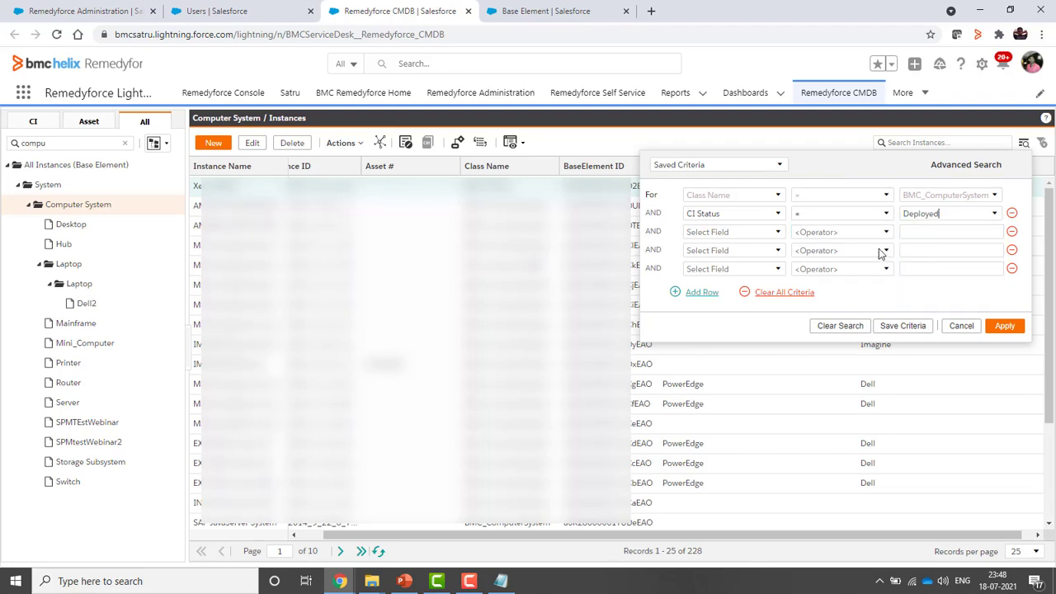
Add a Primary Client equals condition with a user from the lookup and apply, leaving 5 records
left_click(779, 233)
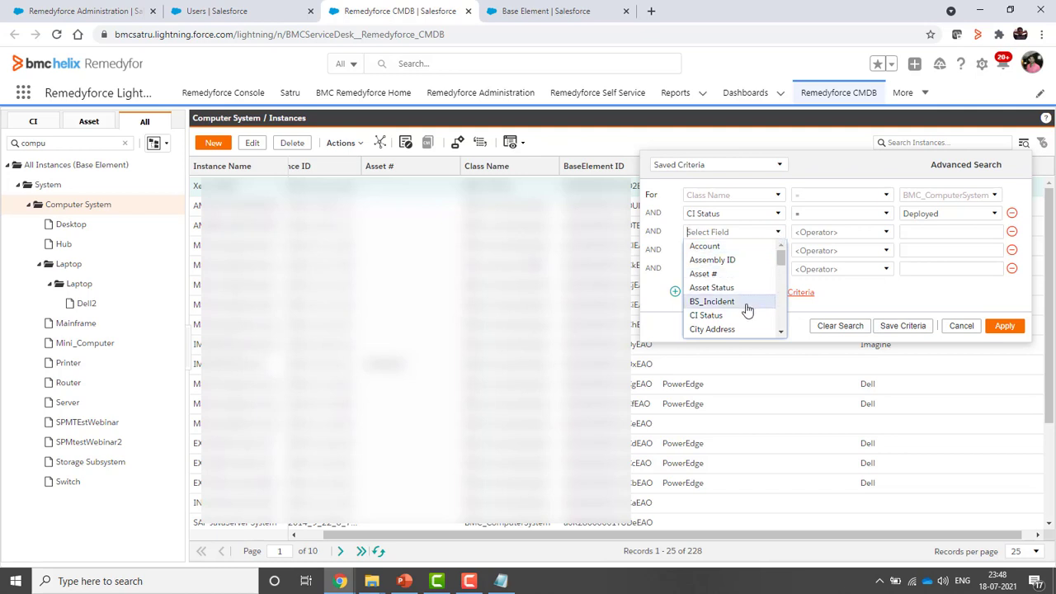
scroll(747, 307, "down", 2)
scroll(743, 302, "down", 3)
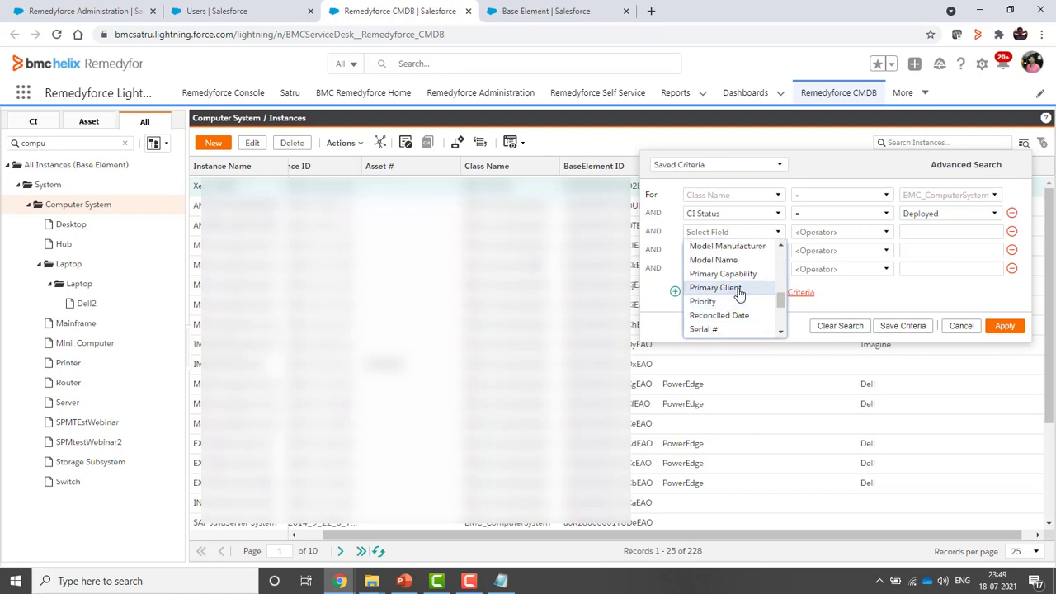
left_click(740, 288)
left_click(885, 234)
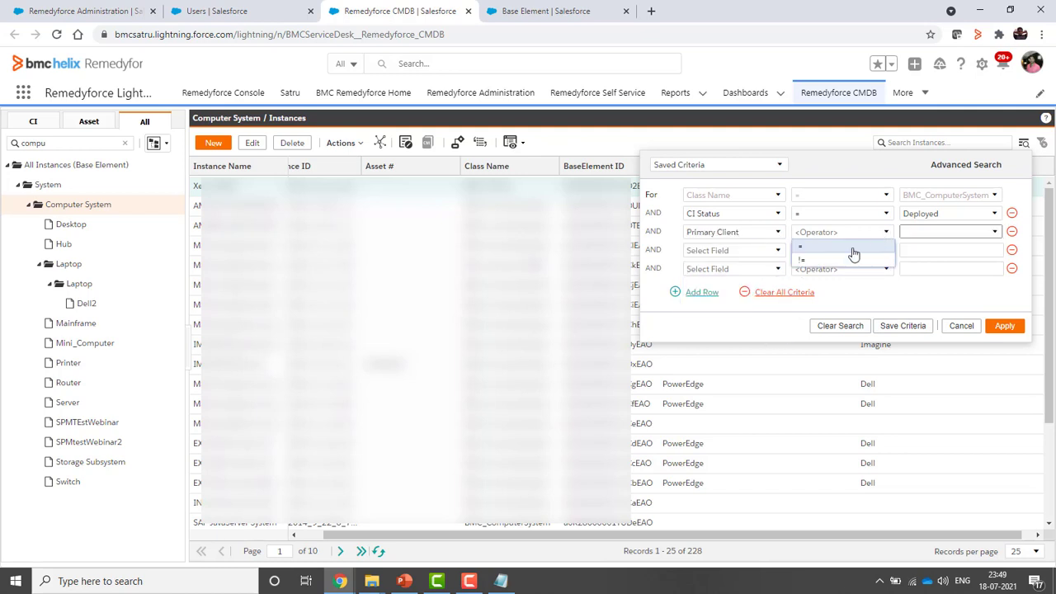
left_click(823, 250)
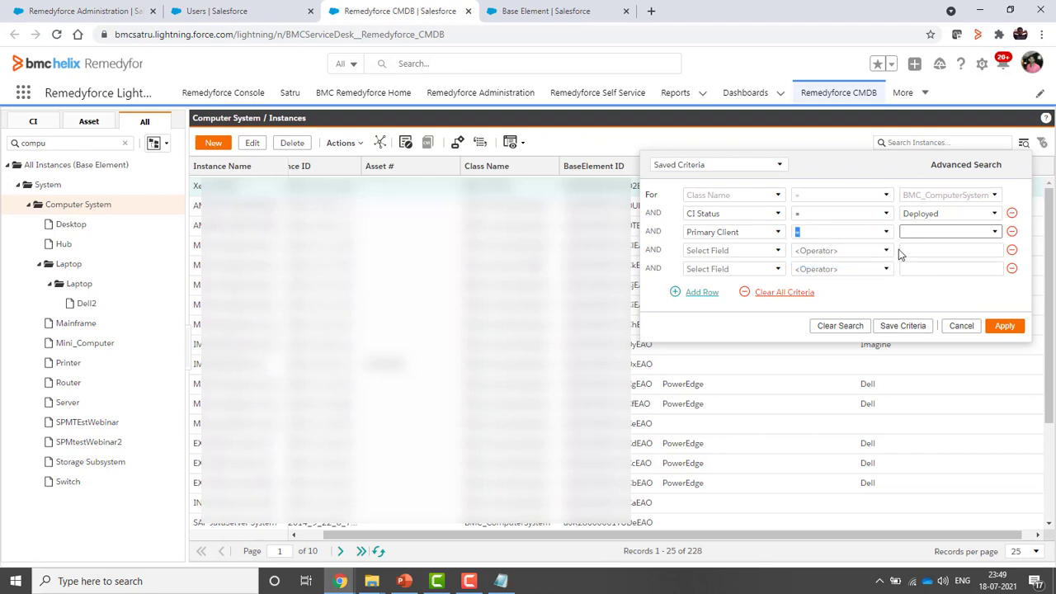
left_click(995, 232)
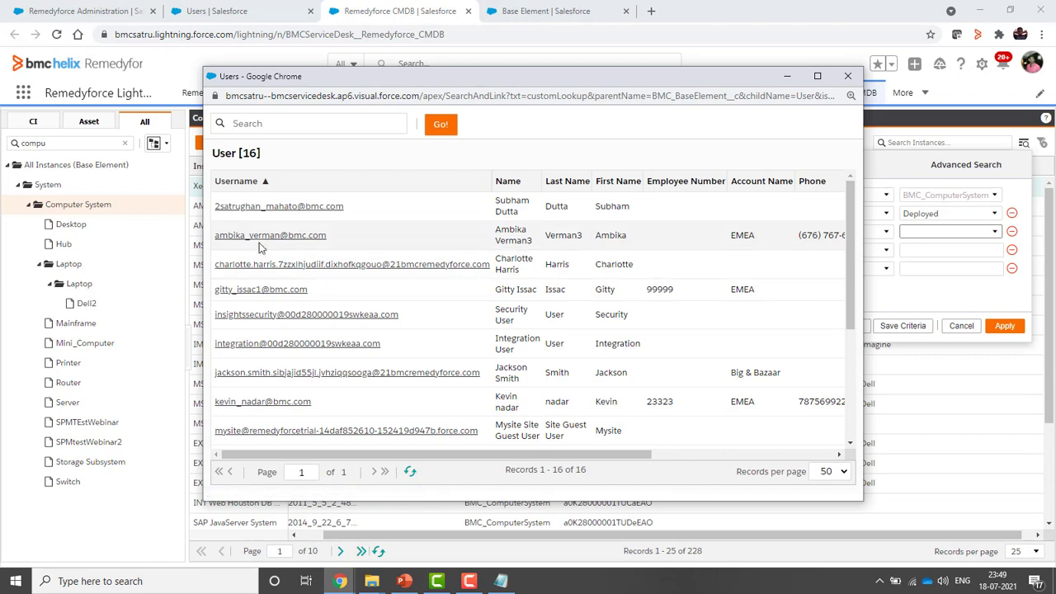
left_click(253, 401)
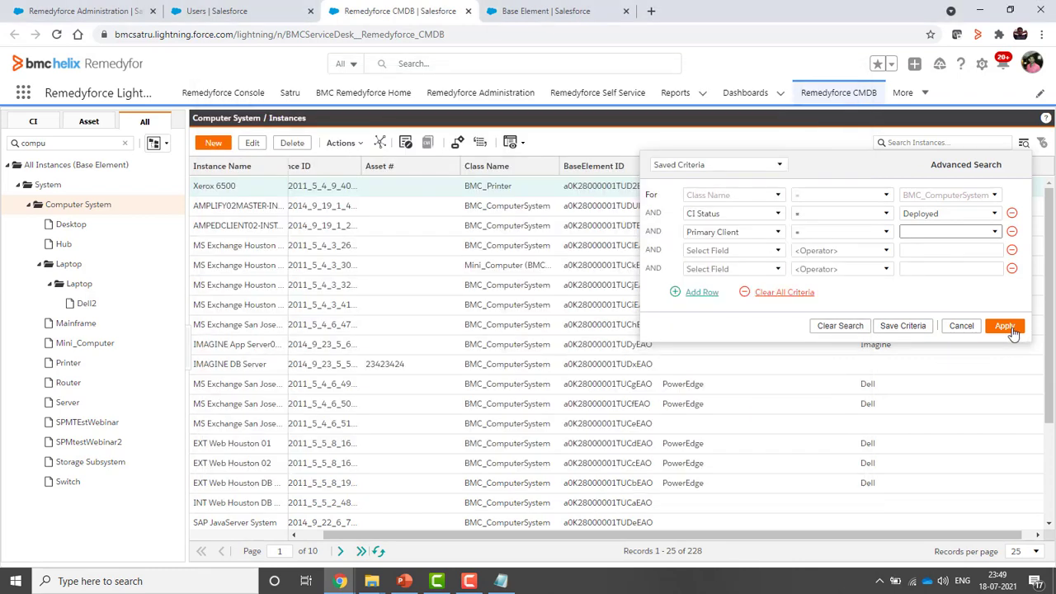
left_click(1006, 326)
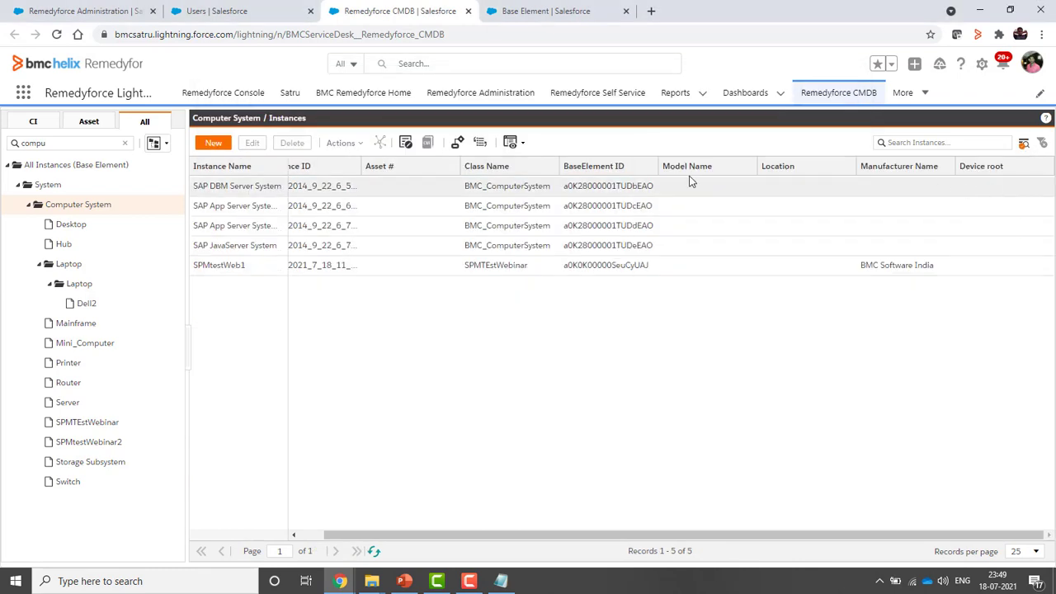
left_click(1023, 146)
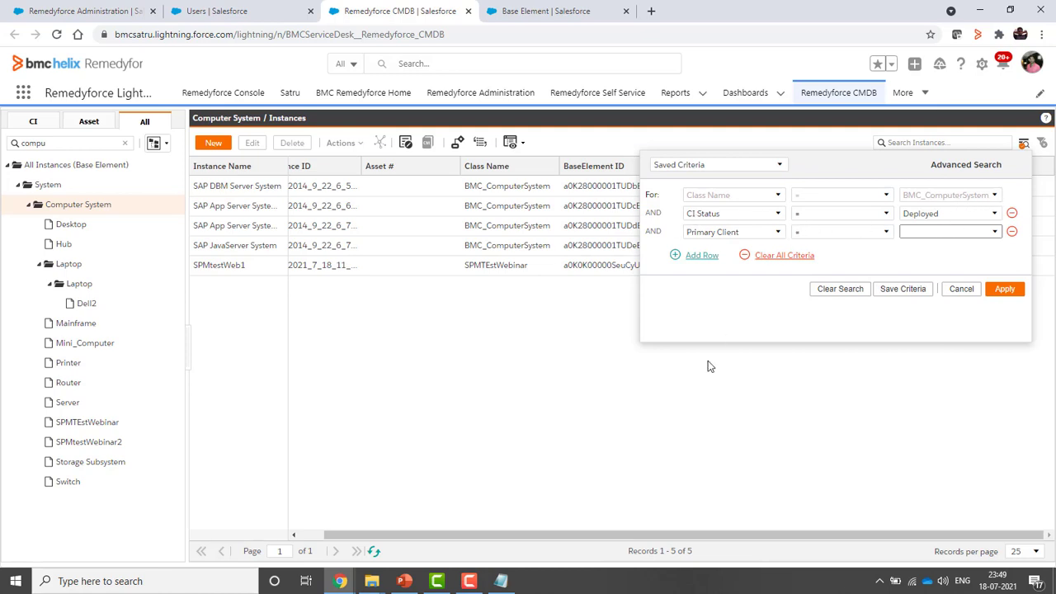
left_click(638, 385)
left_click(230, 186)
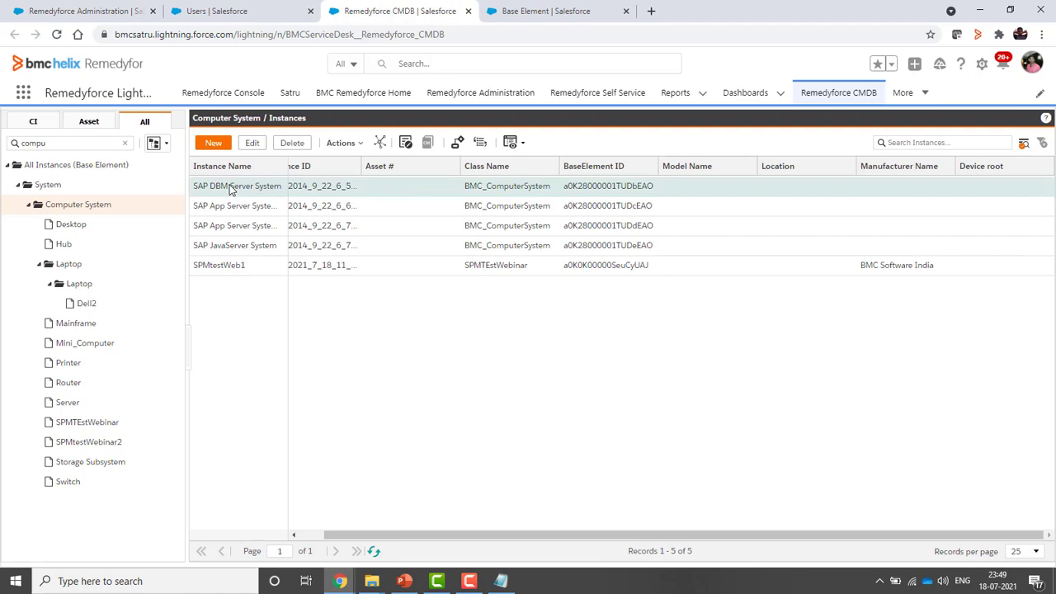
double_click(230, 188)
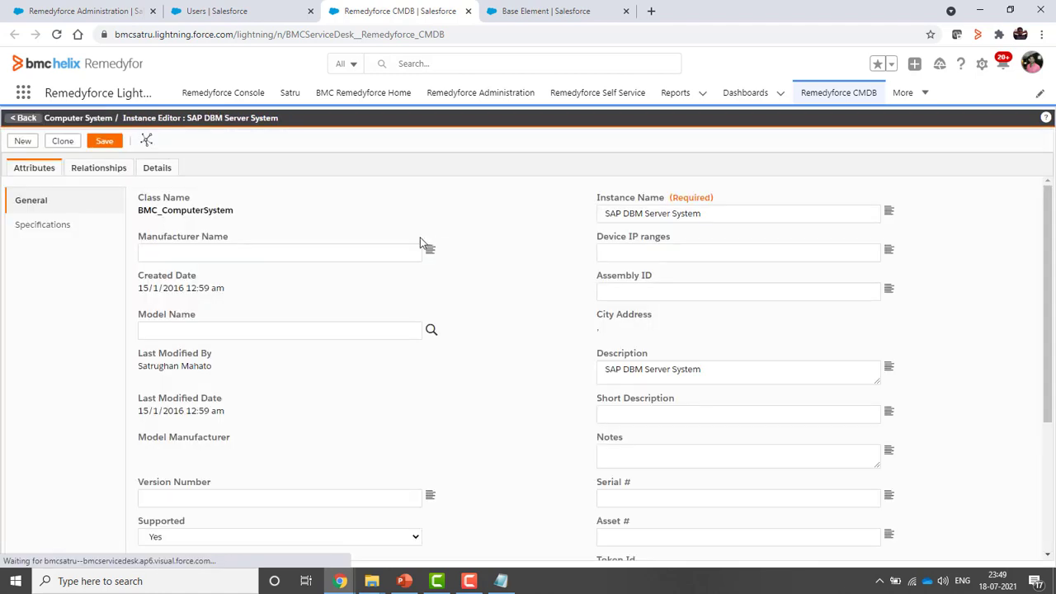
scroll(698, 420, "down", 3)
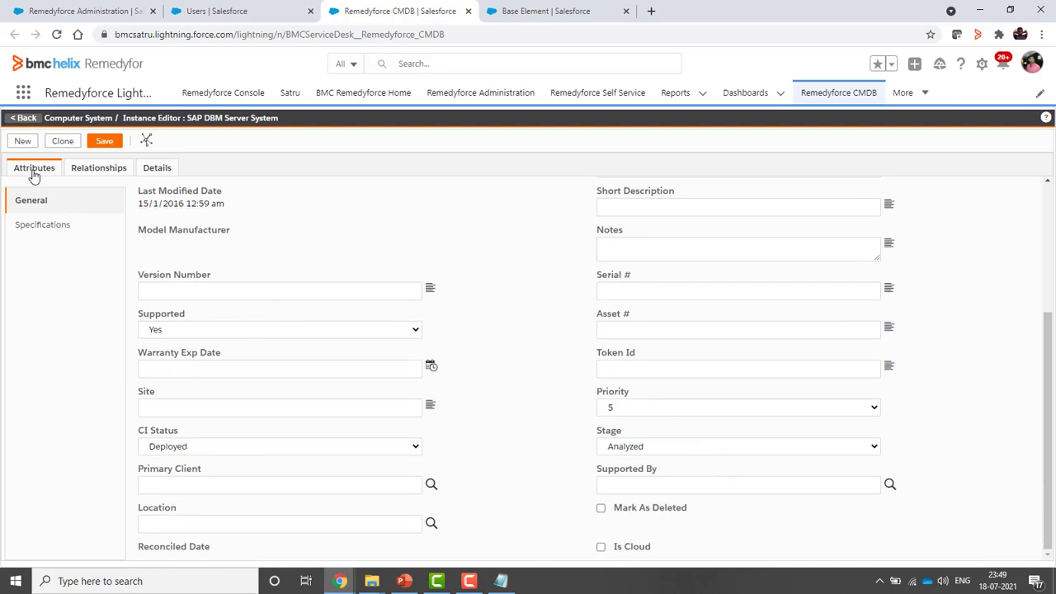
left_click(25, 120)
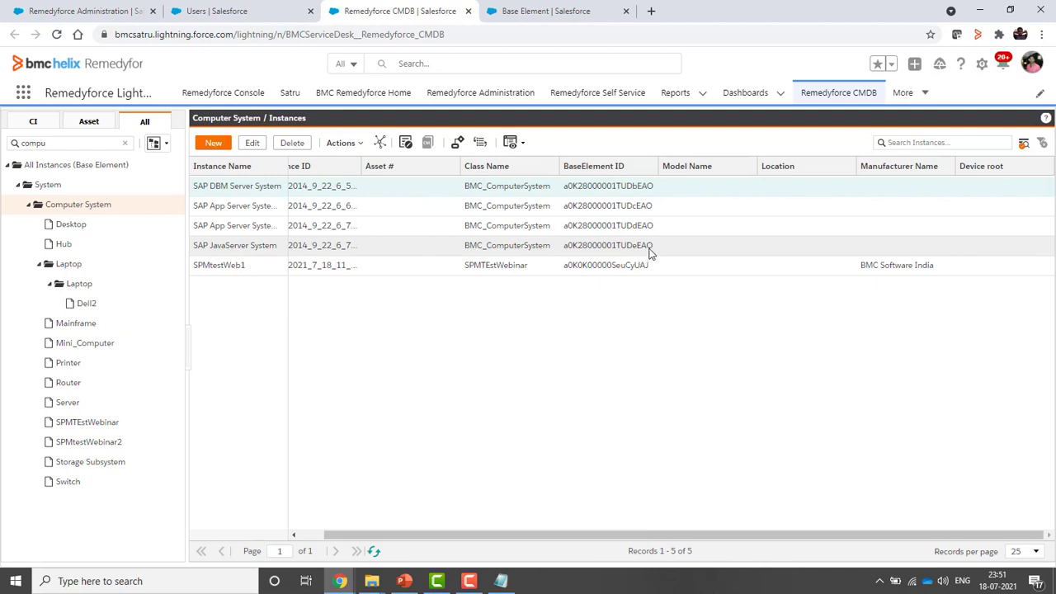
left_click(746, 94)
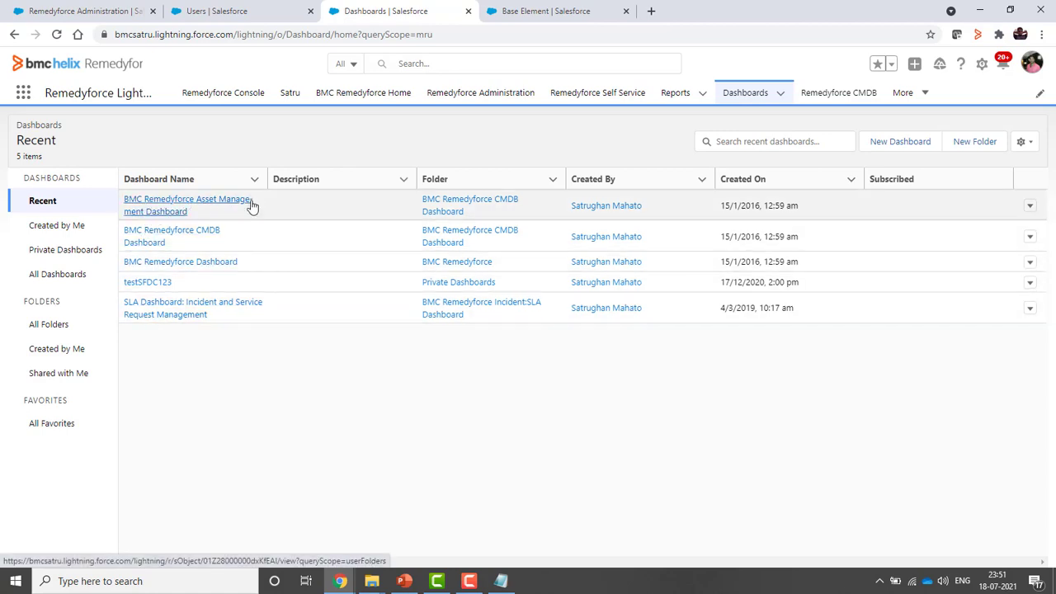
left_click(159, 240)
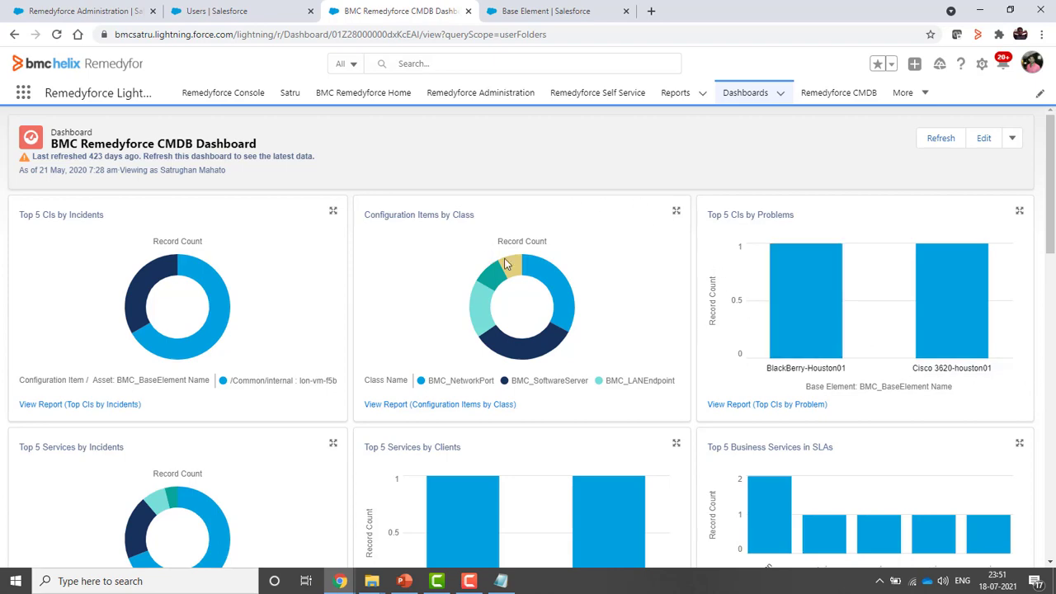
scroll(1039, 415, "down", 3)
scroll(1039, 414, "down", 8)
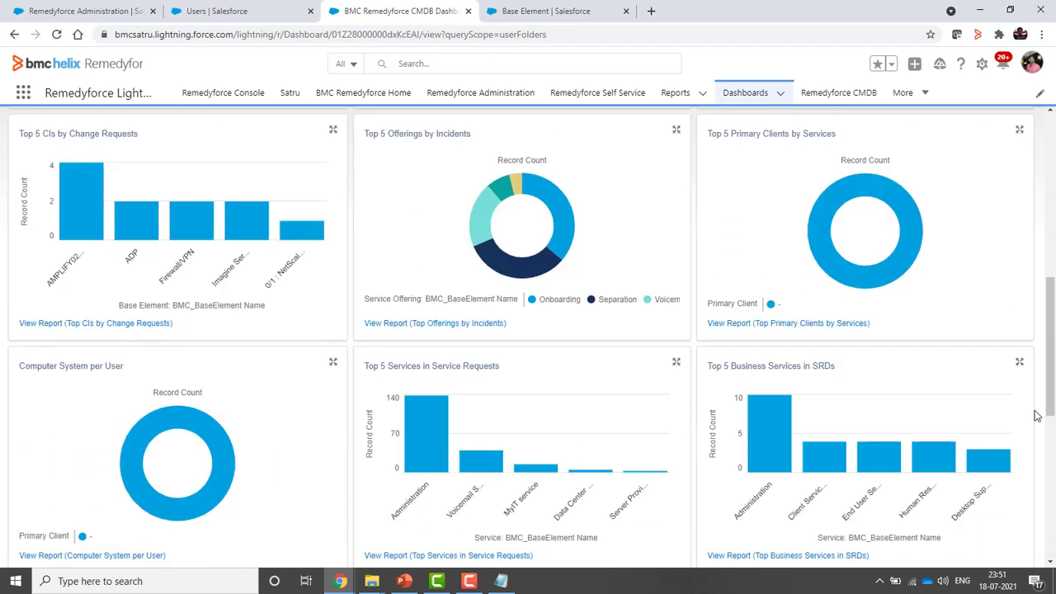
scroll(1036, 417, "up", 10)
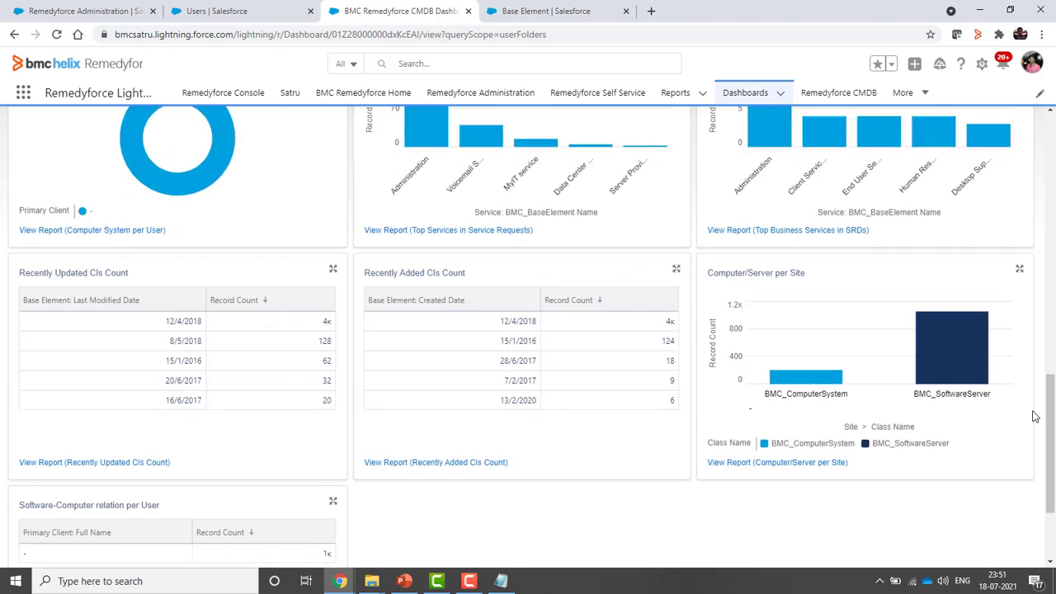
scroll(1032, 417, "up", 1)
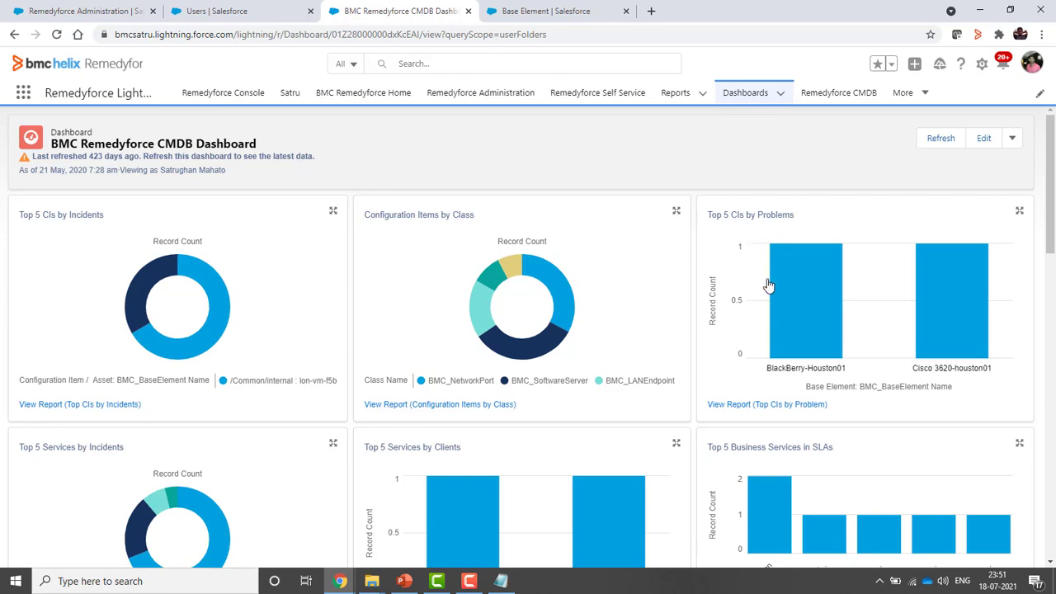
scroll(768, 285, "down", 3)
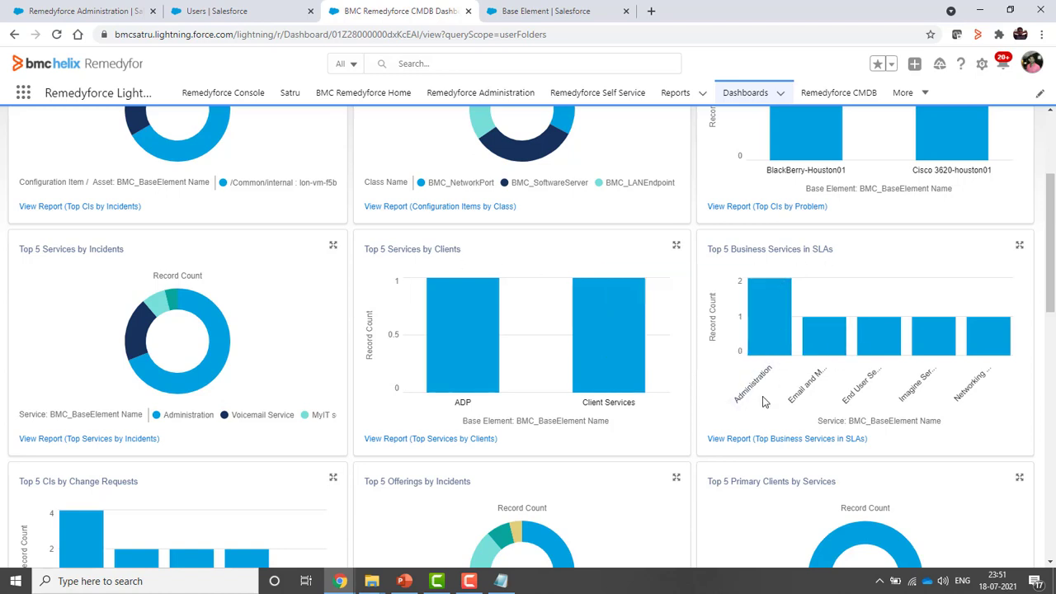
scroll(759, 399, "down", 3)
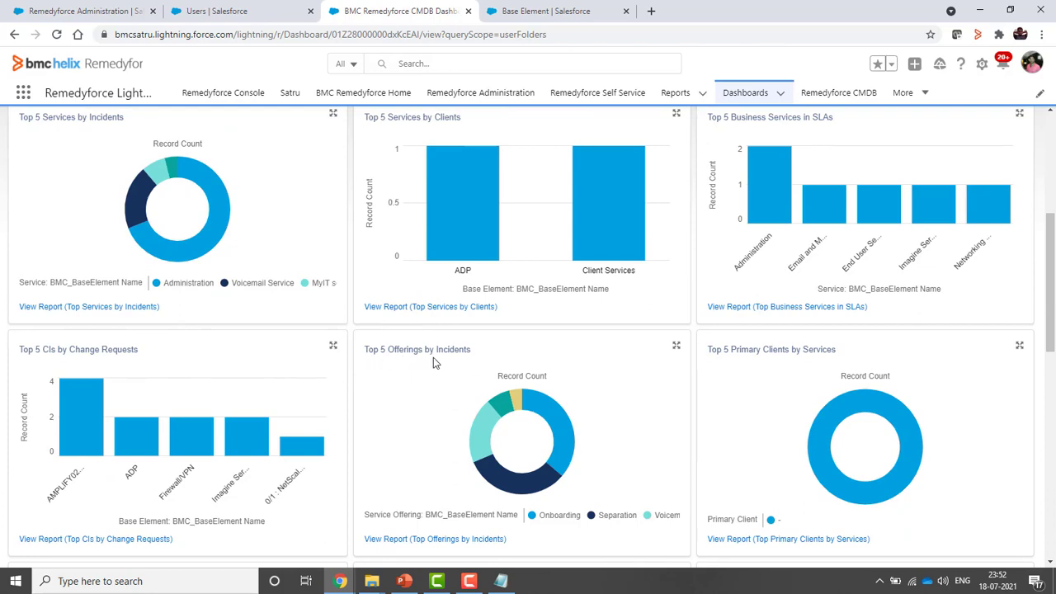
scroll(770, 436, "down", 4)
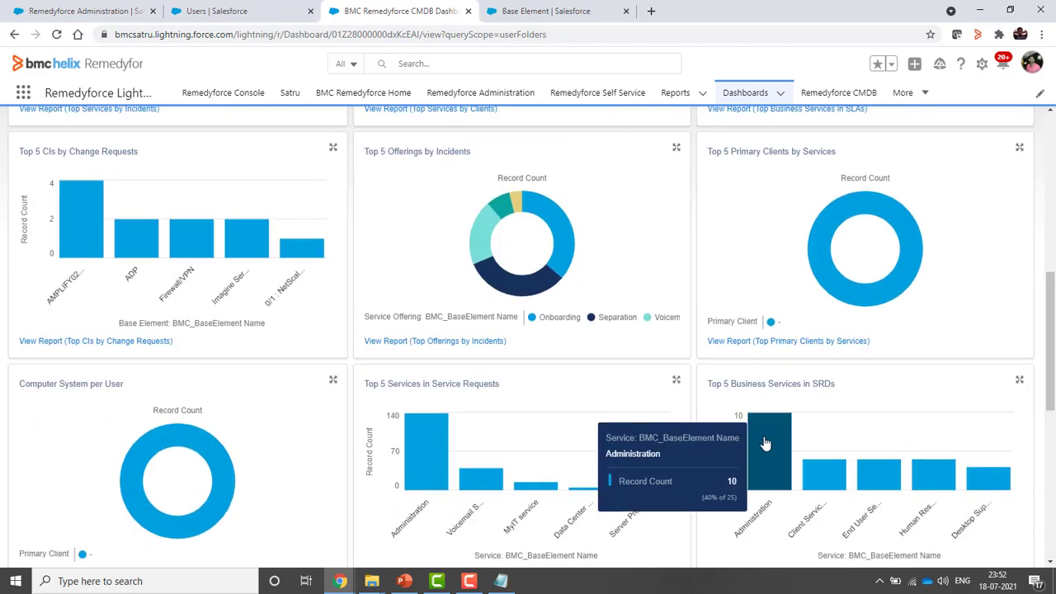
scroll(375, 455, "down", 4)
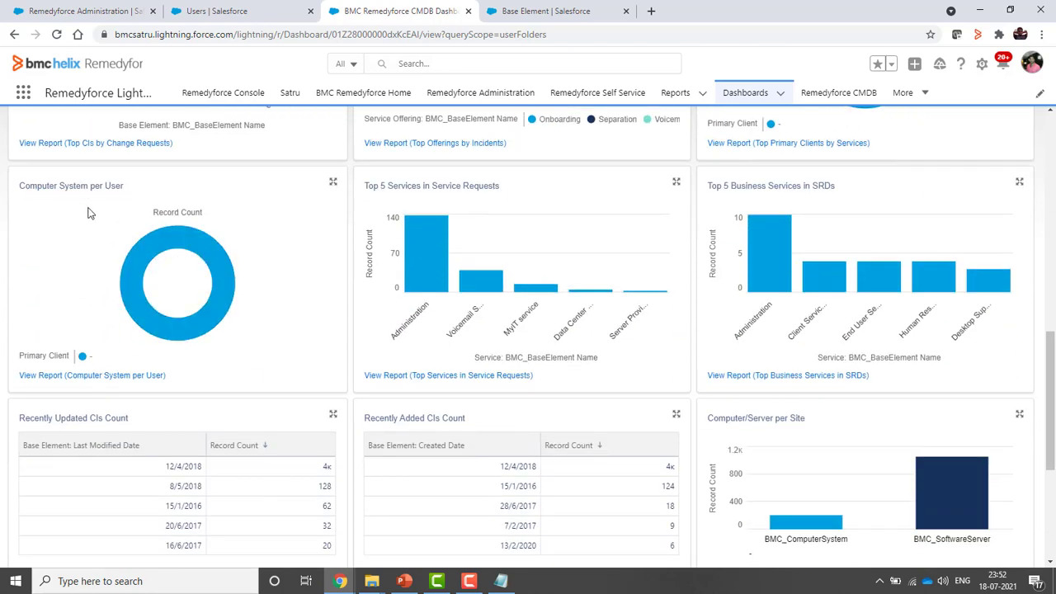
scroll(742, 469, "down", 4)
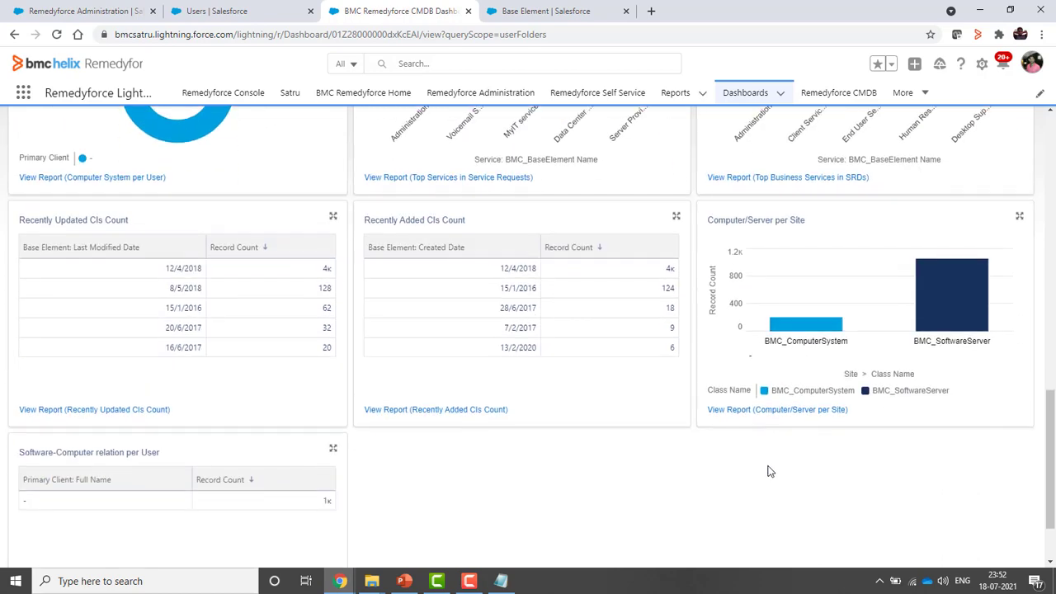
scroll(763, 471, "up", 15)
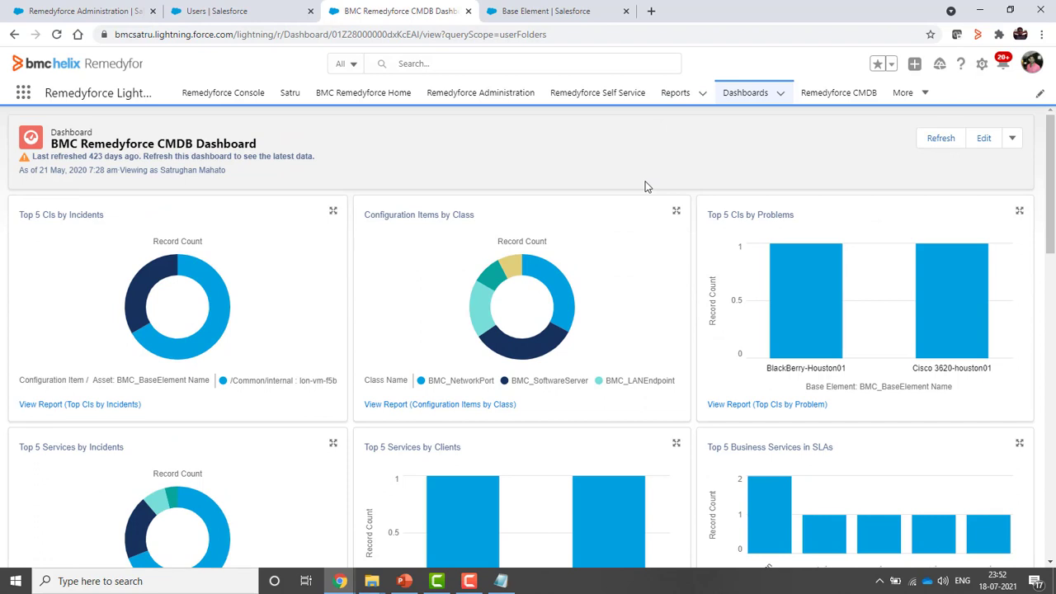
Open the BMC Remedyforce Asset Management Dashboard and scroll through Asset Count by Class and Status charts
left_click(745, 94)
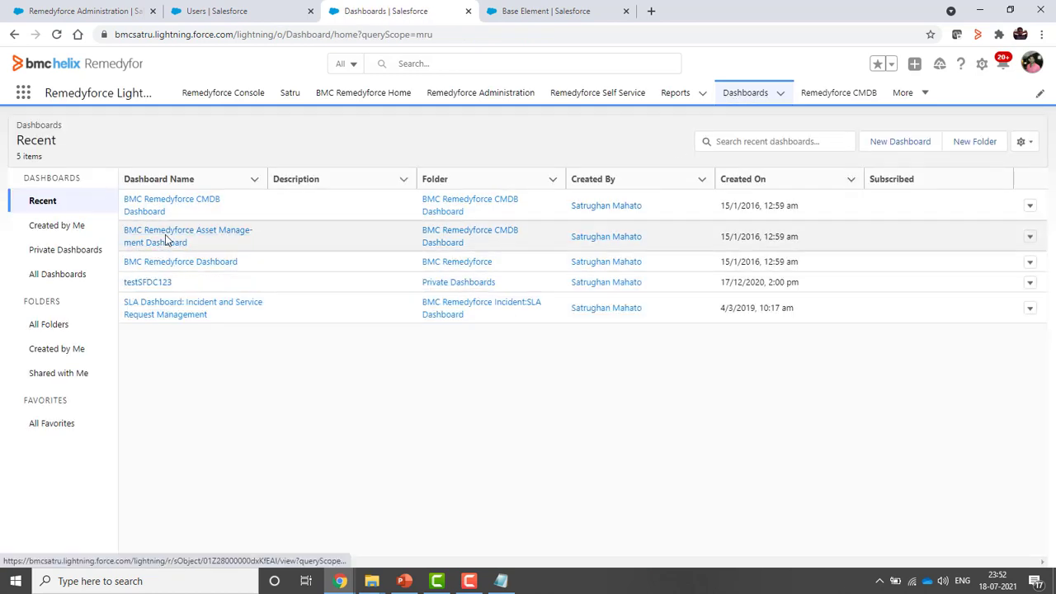
left_click(166, 240)
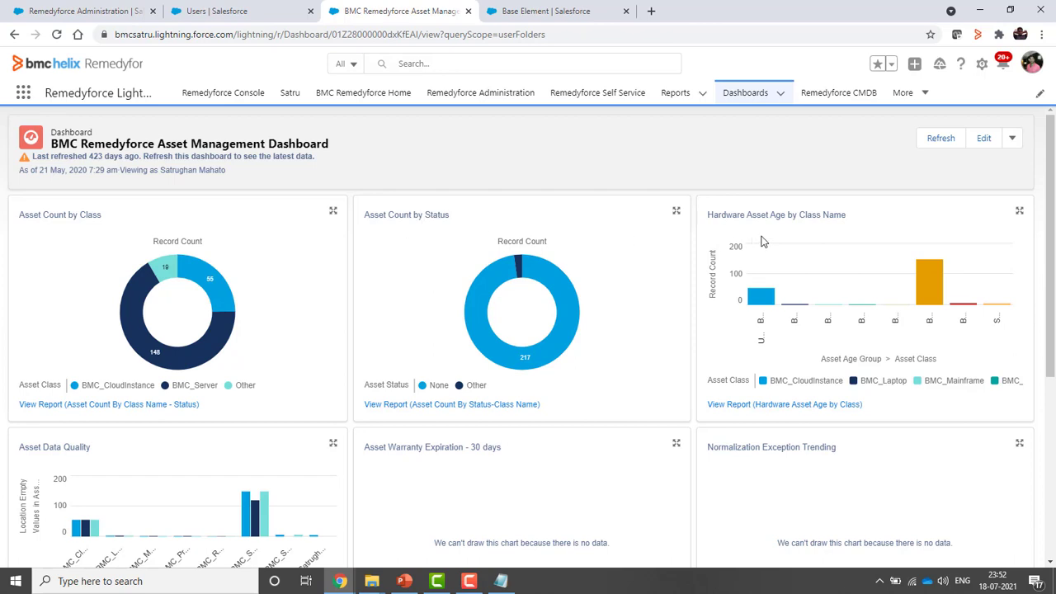
scroll(767, 330, "down", 2)
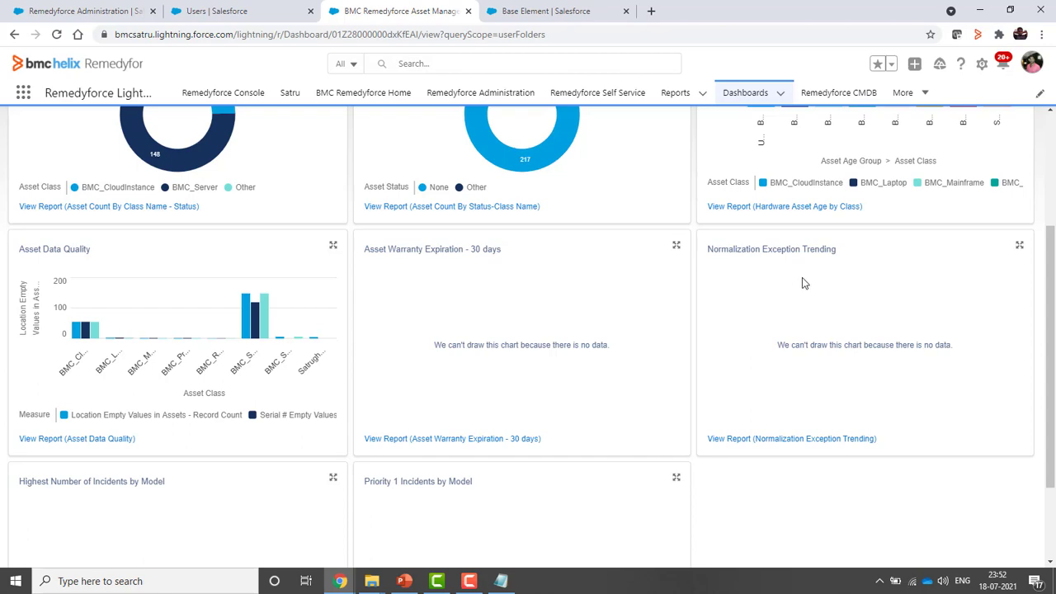
scroll(900, 379, "down", 2)
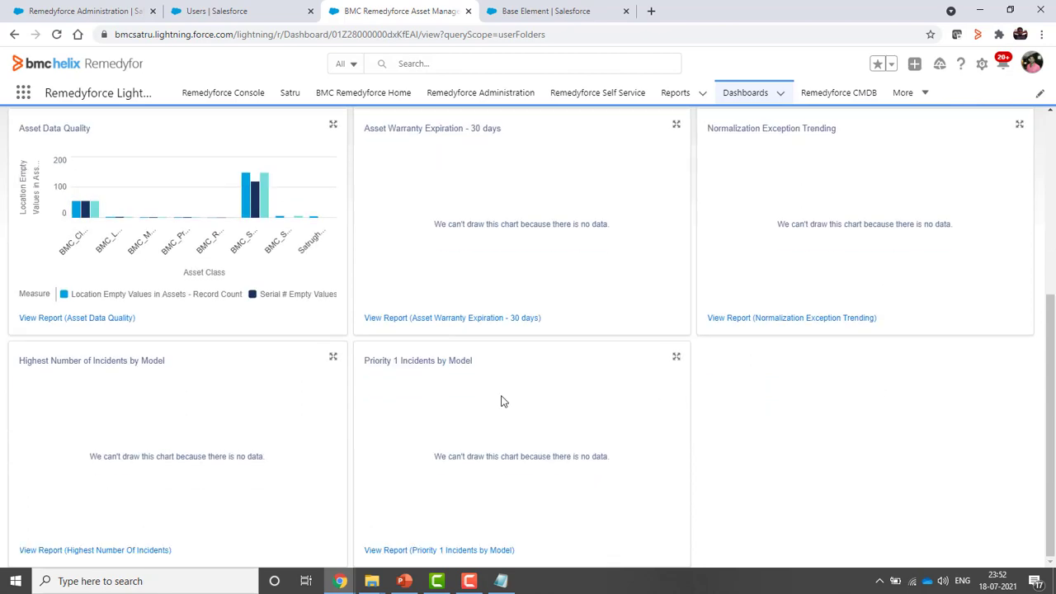
scroll(667, 394, "up", 4)
scroll(667, 393, "down", 4)
scroll(669, 395, "up", 5)
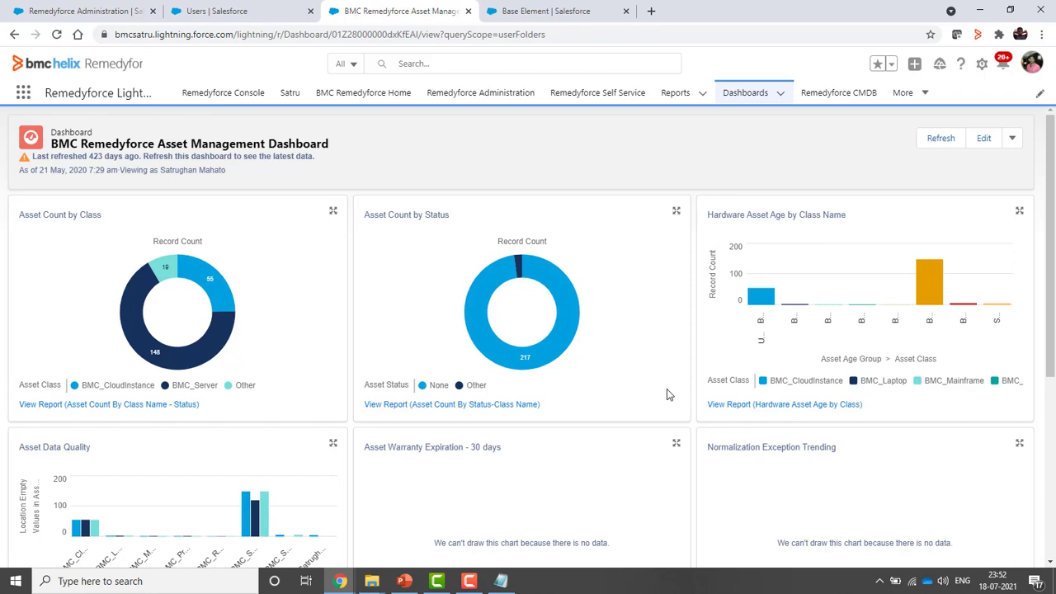
List All Reports (231 items), search them for 'cmdb', then clear the search
left_click(677, 93)
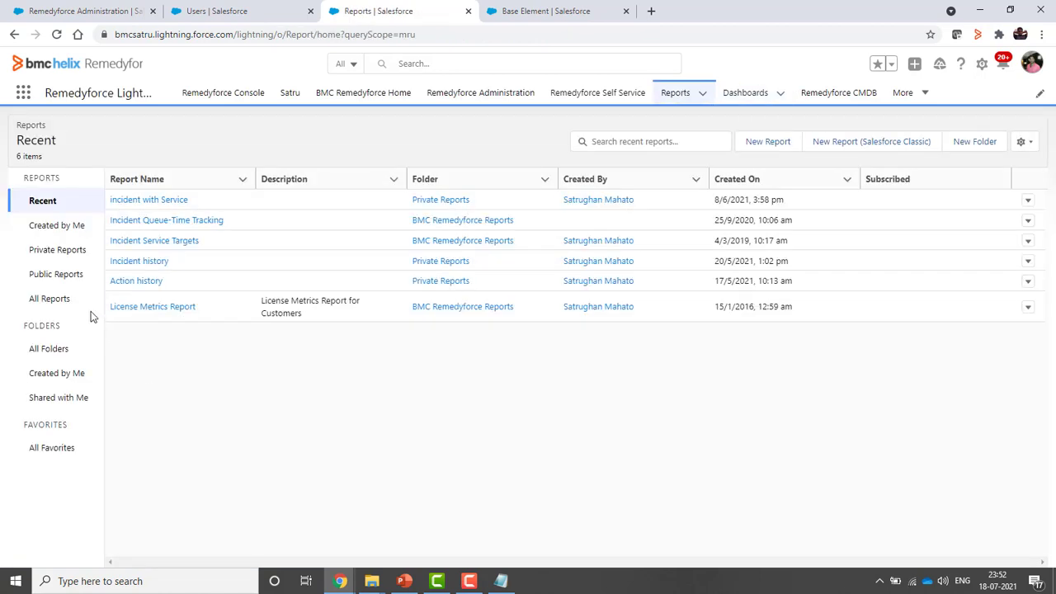
left_click(51, 300)
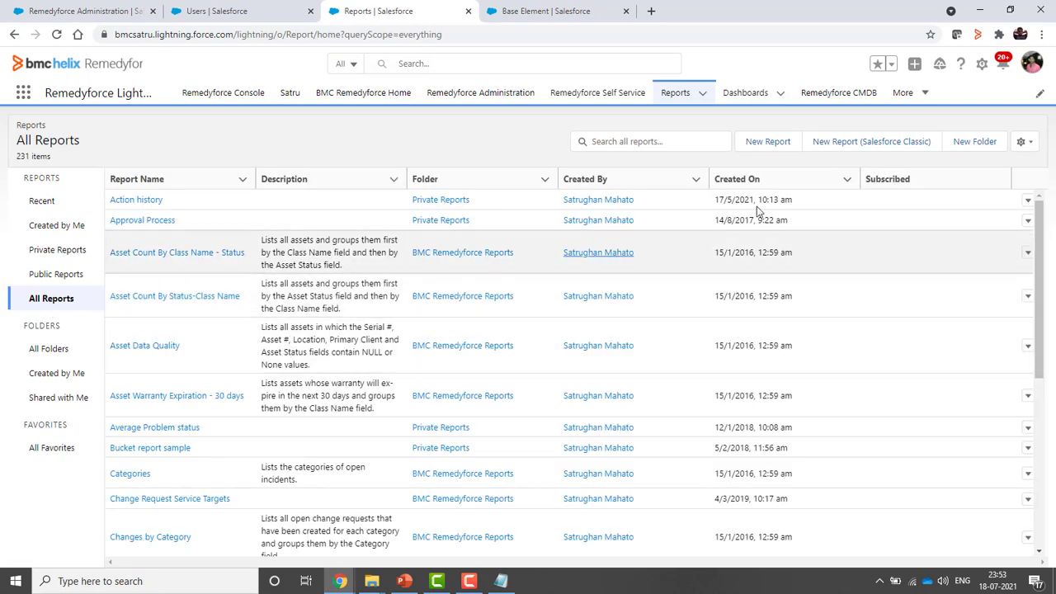
left_click(642, 142)
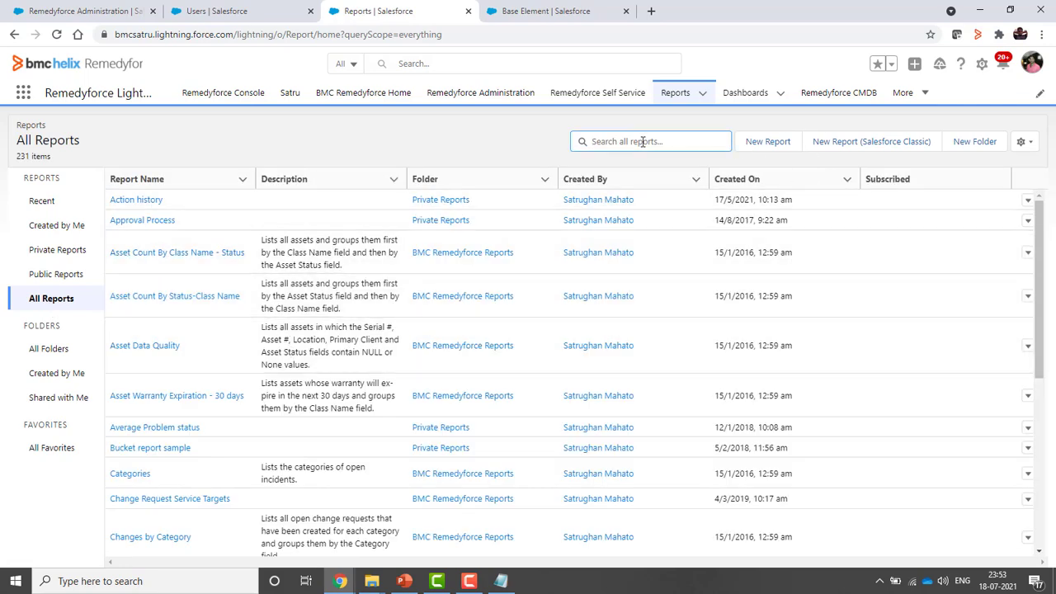
type("cmdb")
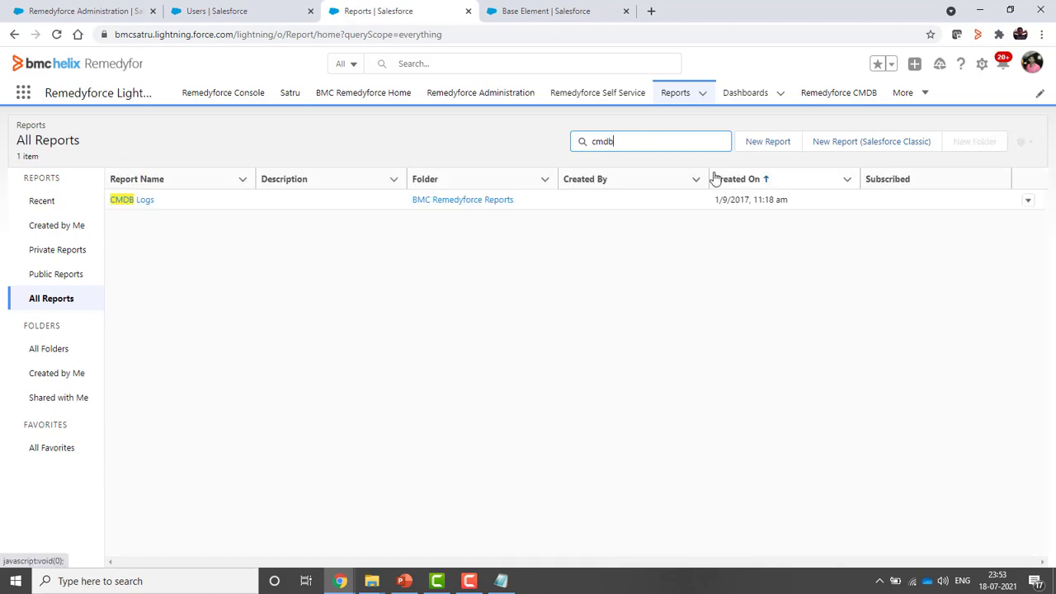
key("BackSpace")
key("BackSpace")
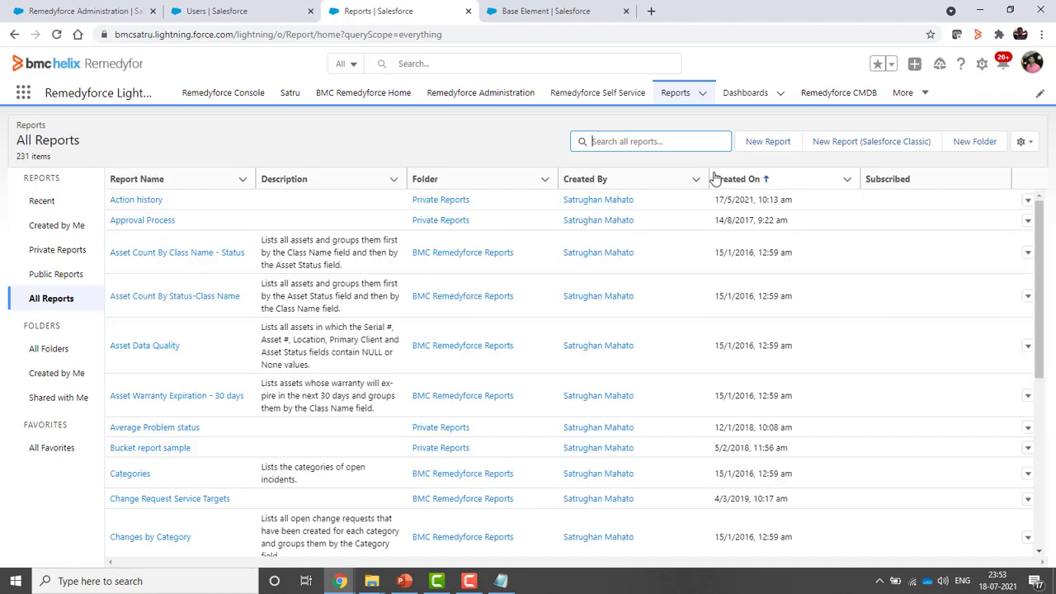
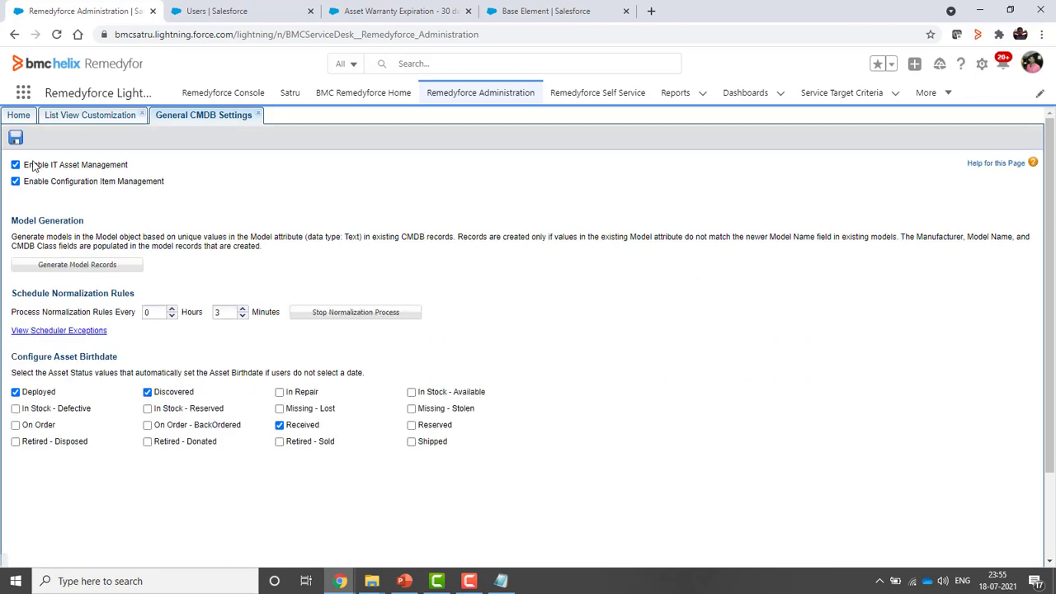
Untick Configuration Item Management, keep IT Asset Management ticked, and save the General CMDB Settings
left_click(16, 165)
left_click(17, 181)
left_click(19, 166)
left_click(16, 165)
left_click(15, 181)
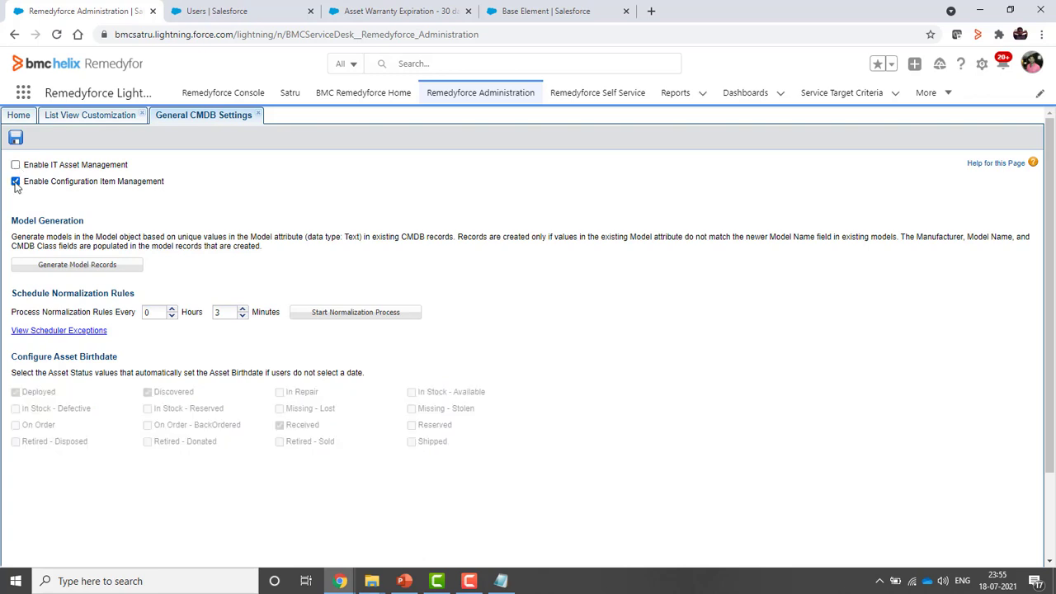
left_click(16, 182)
left_click(15, 165)
left_click(15, 138)
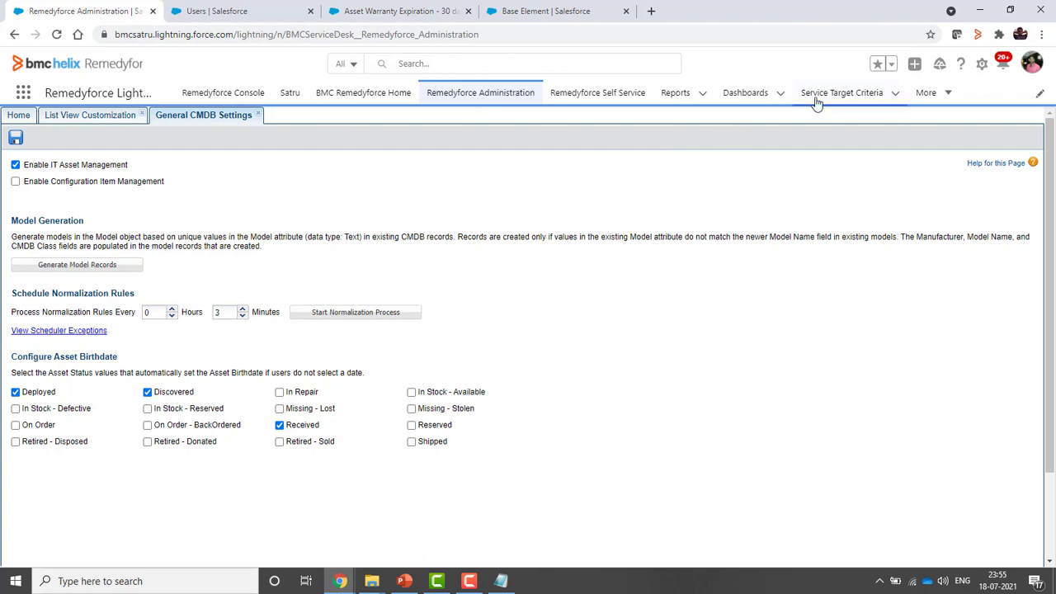
Open Remedyforce CMDB from the More menu in a new browser tab and switch to it
left_click(941, 95)
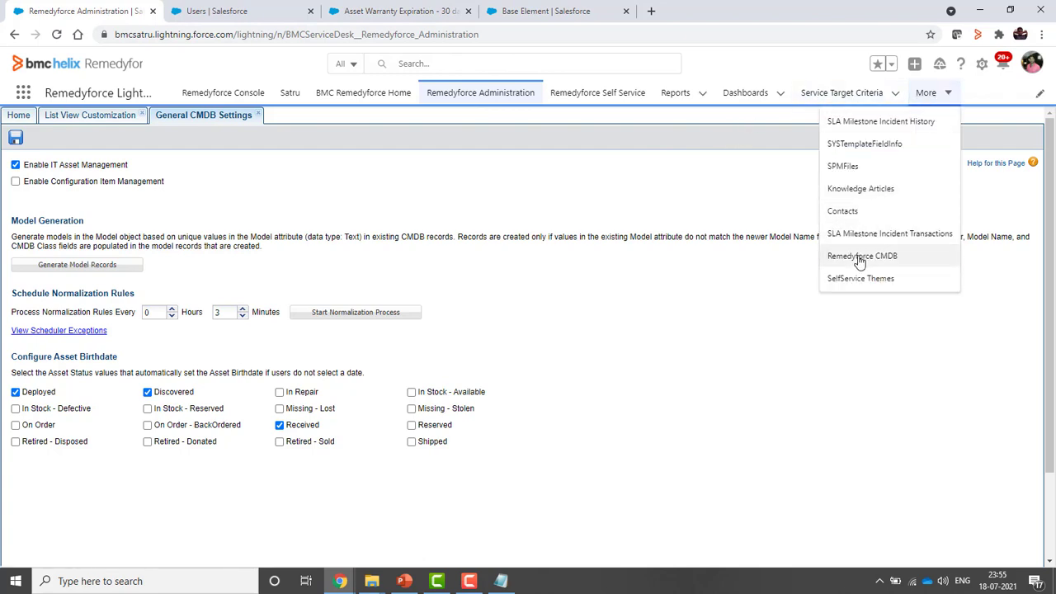
right_click(858, 259)
left_click(908, 267)
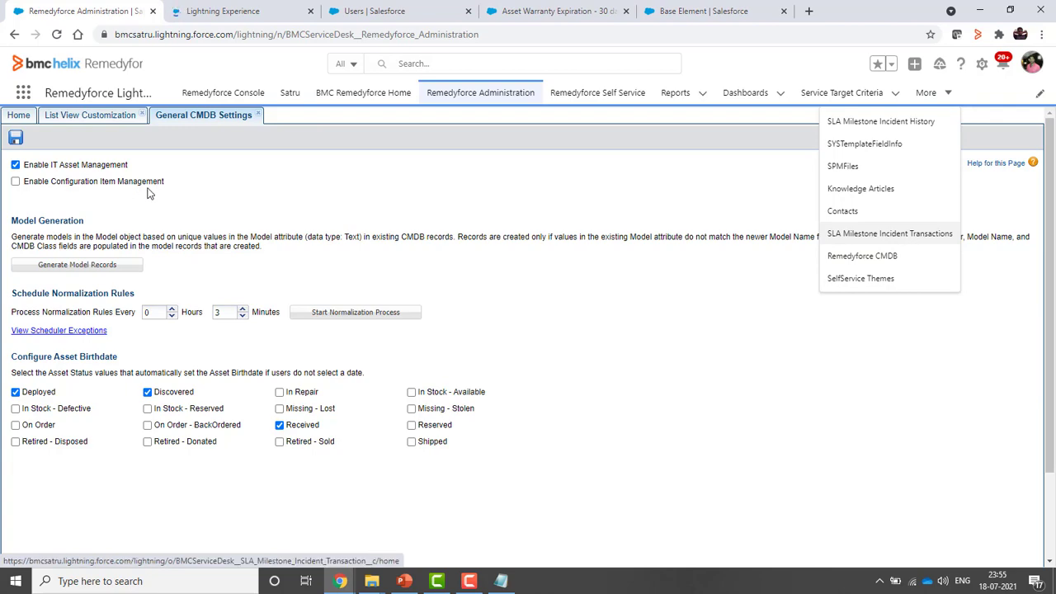
left_click(240, 12)
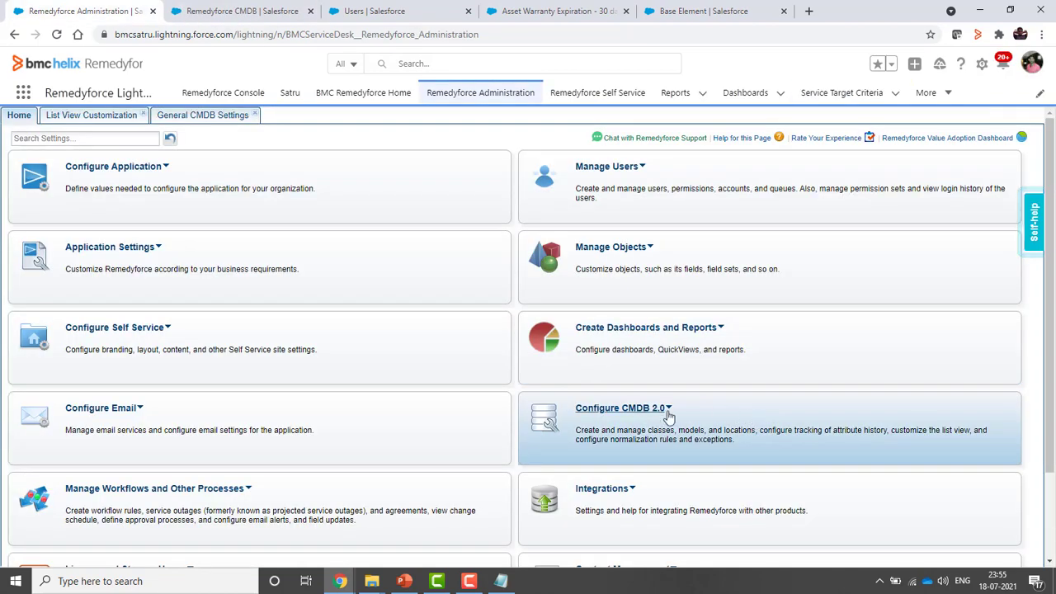
Start a new CMDB class under Configure CMDB 2.0 and check which Class Type options are offered
left_click(668, 412)
left_click(610, 460)
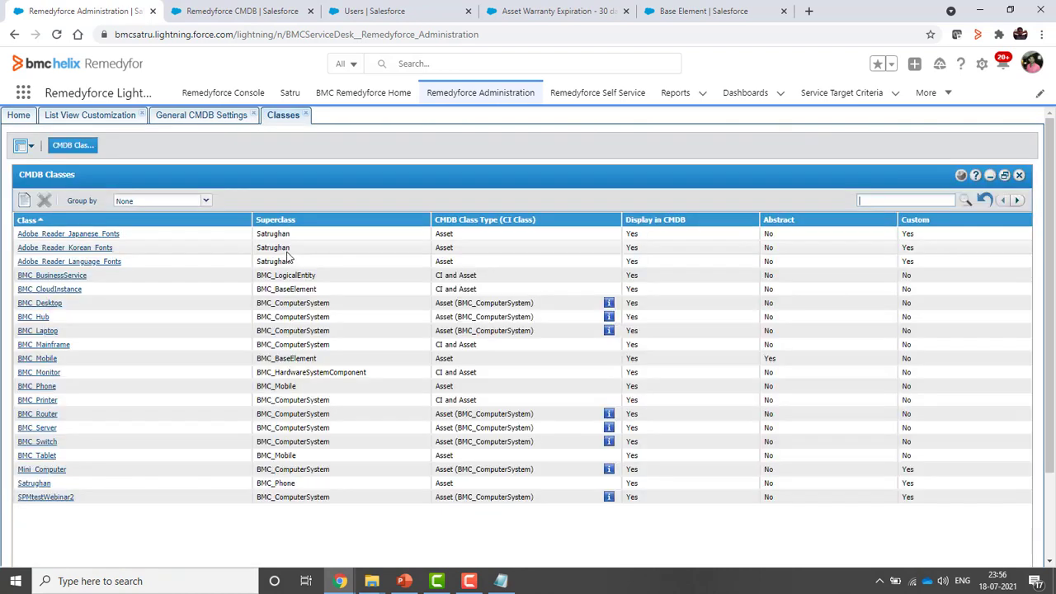
left_click(24, 200)
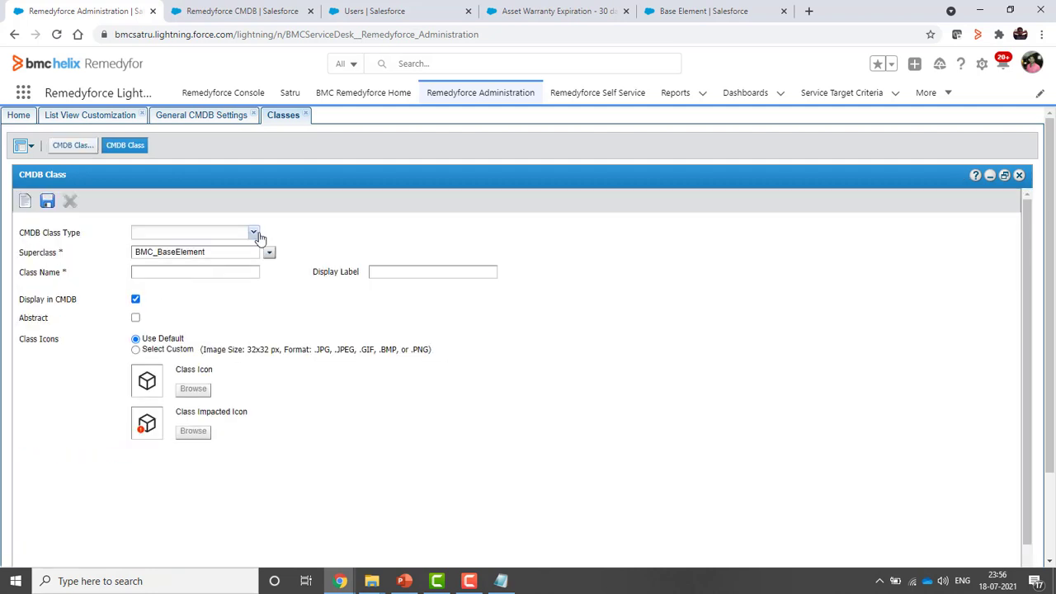
left_click(253, 233)
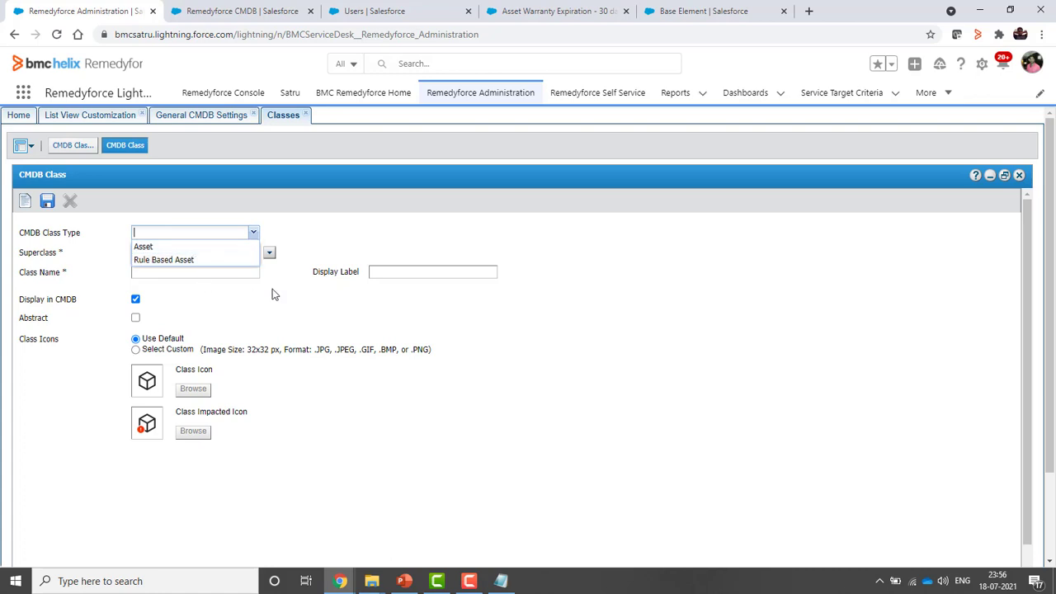
left_click(194, 115)
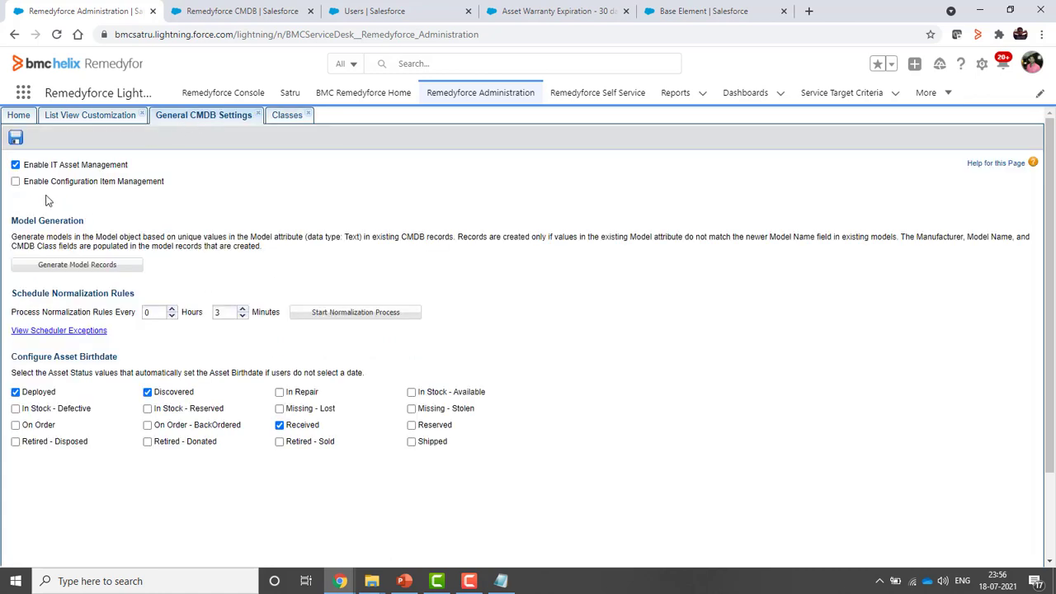
Save the settings with both CMDB management options enabled and close the Classes tab
left_click(16, 138)
left_click(287, 116)
left_click(304, 115)
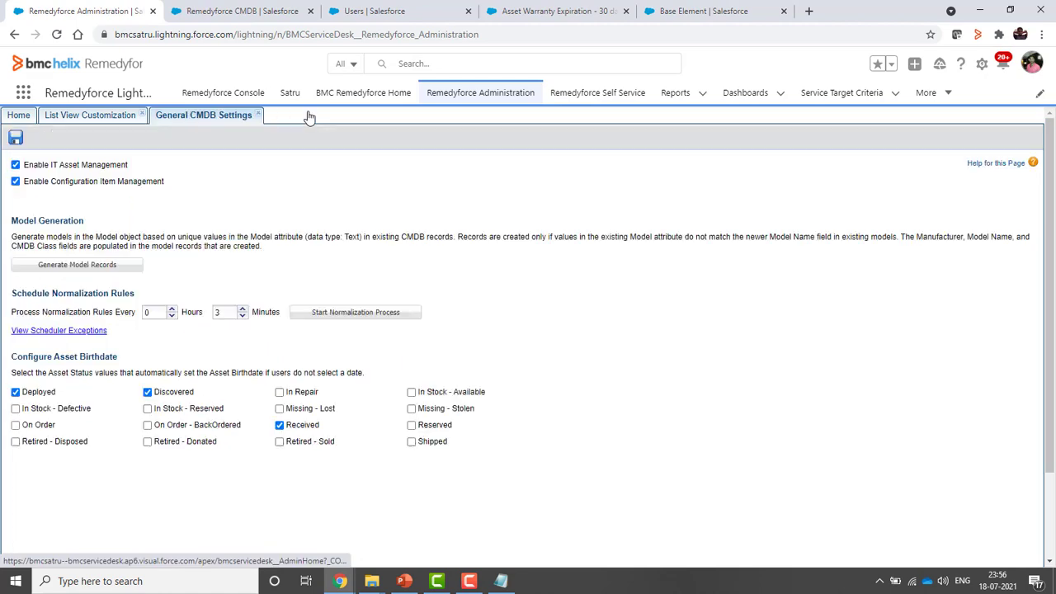
Start a new CMDB class, keep CI as its class type, then show the troubleshooting slide in PowerPoint
left_click(19, 115)
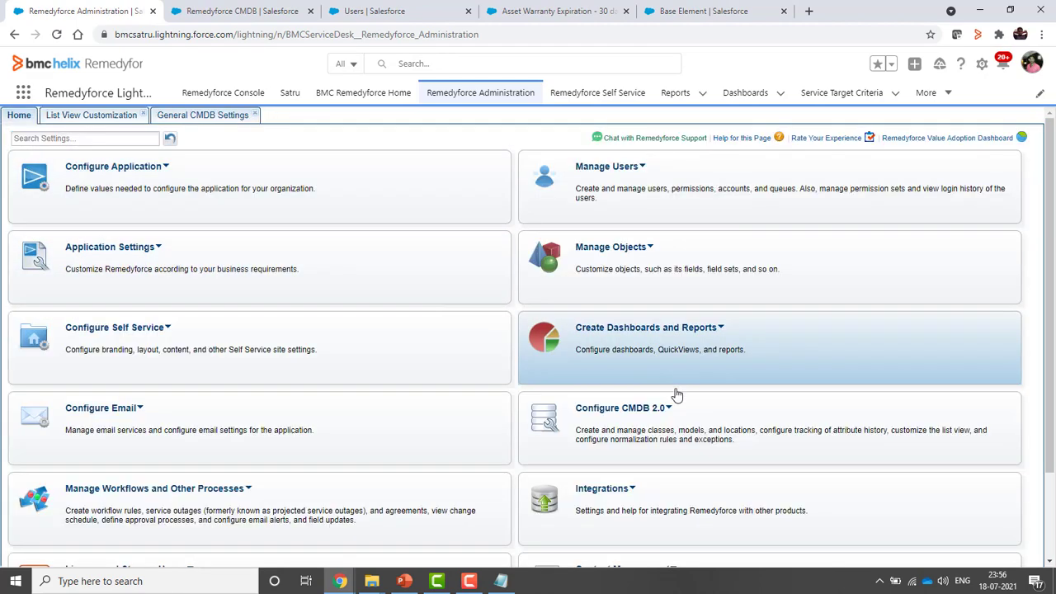
left_click(670, 409)
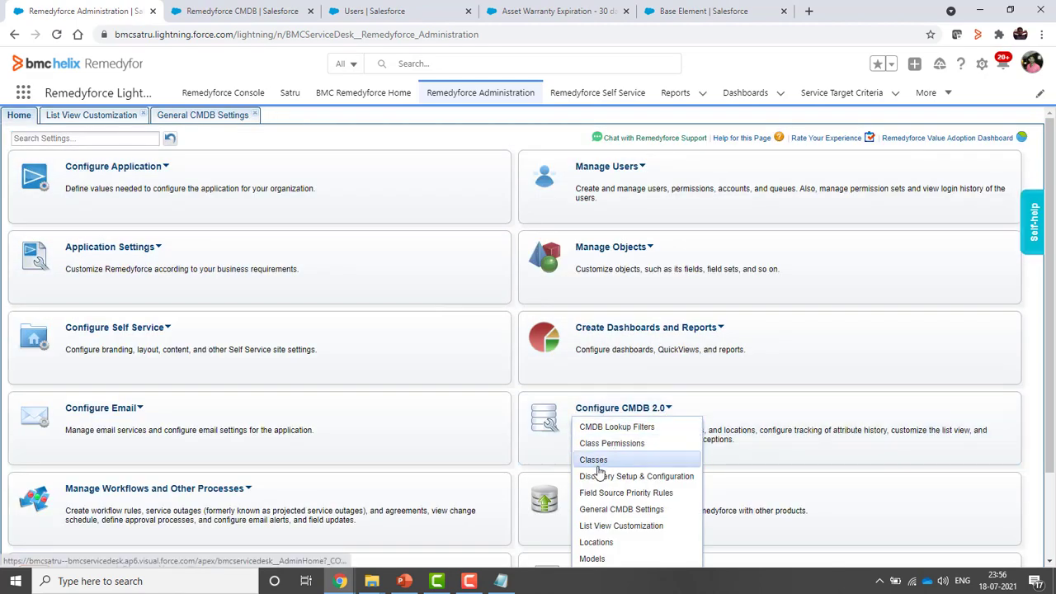
left_click(610, 460)
left_click(25, 202)
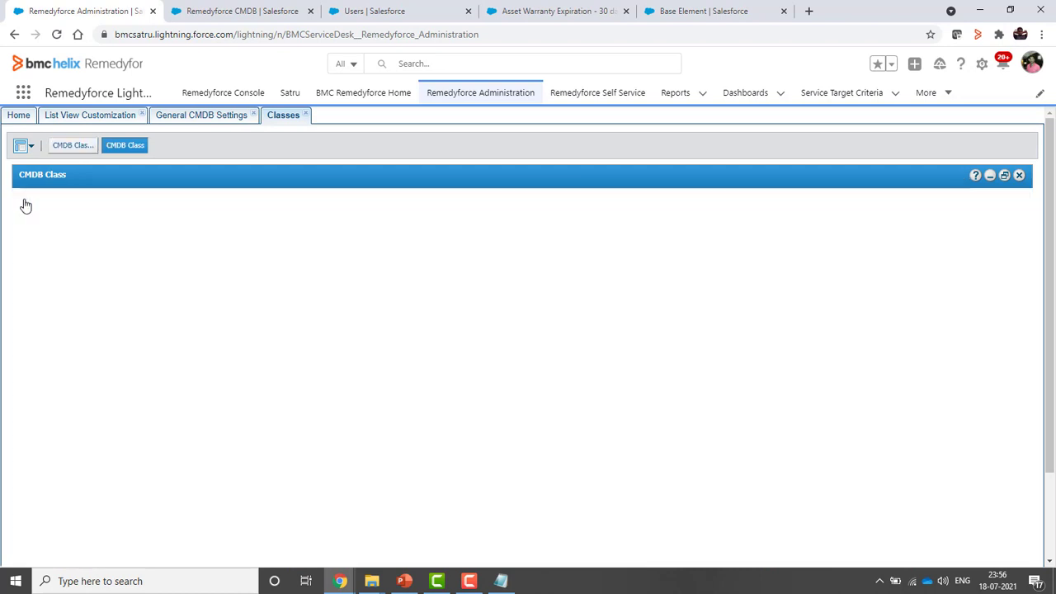
left_click(254, 233)
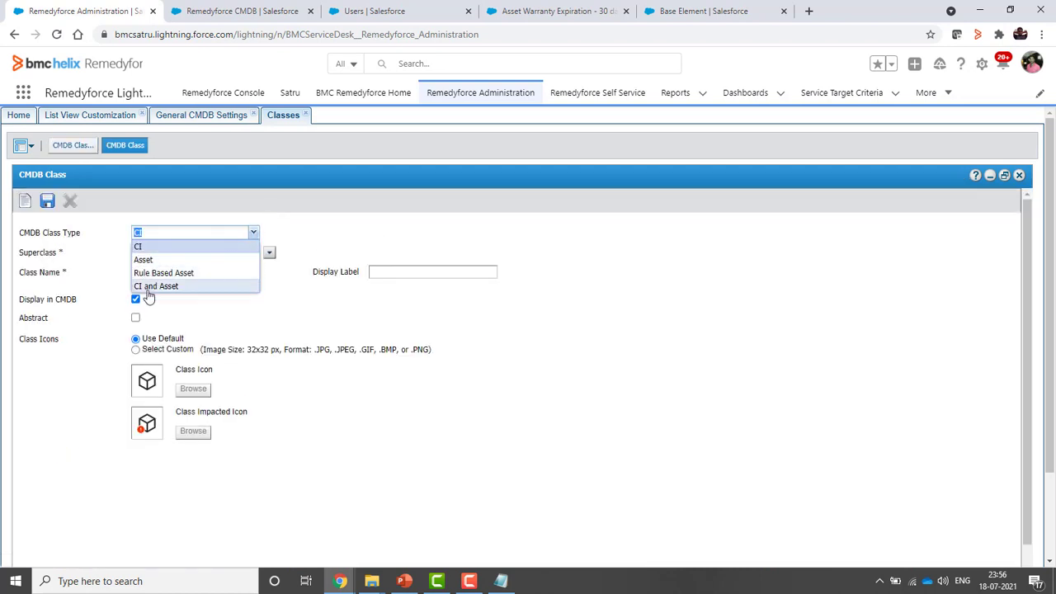
left_click(321, 250)
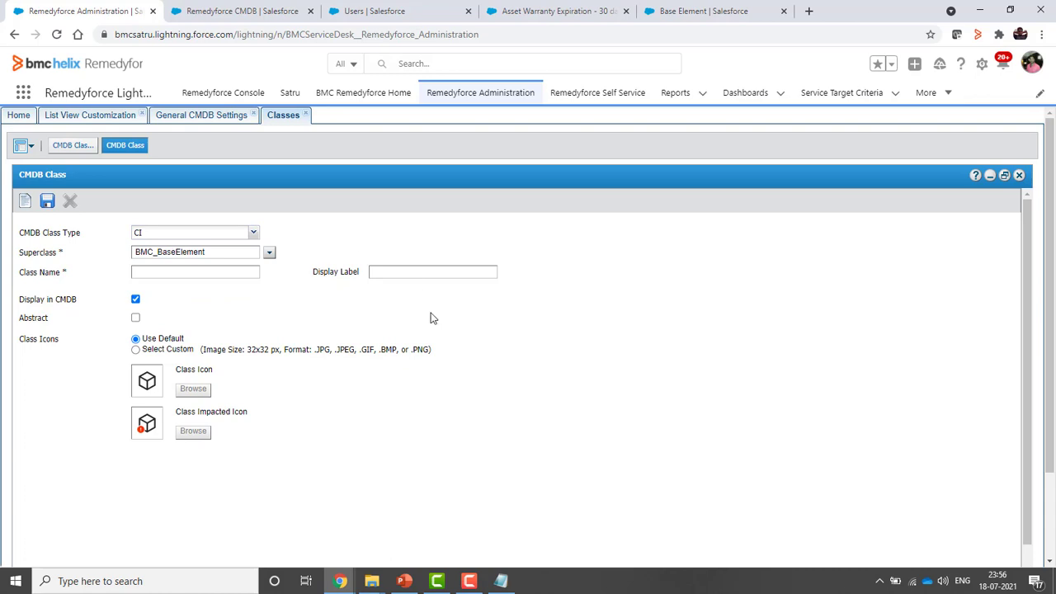
left_click(407, 580)
left_click(588, 323)
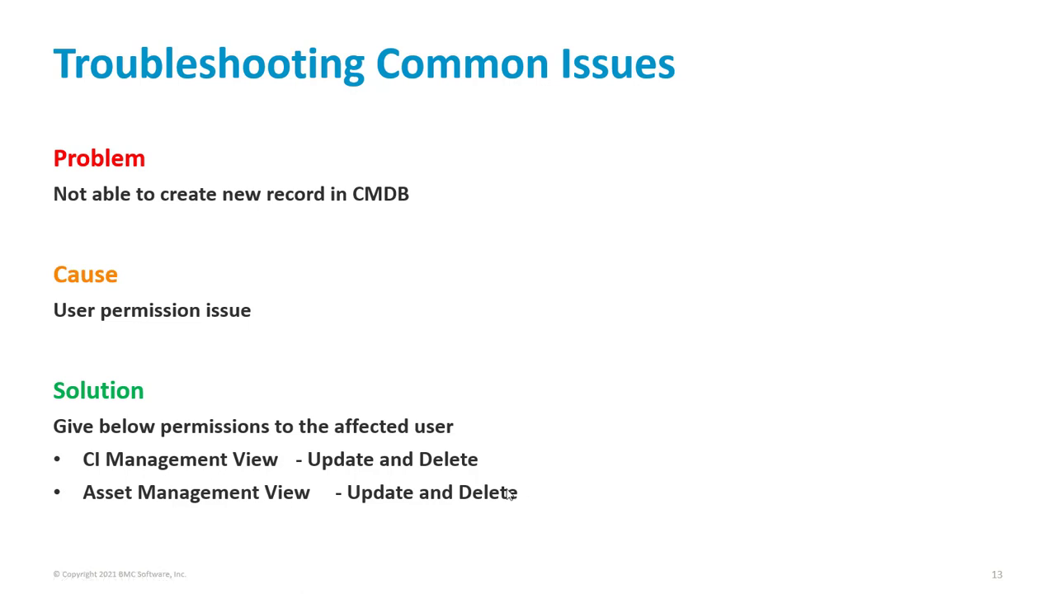
End the slide show and return to the Remedyforce CMDB All Instances list
key("alt+Tab")
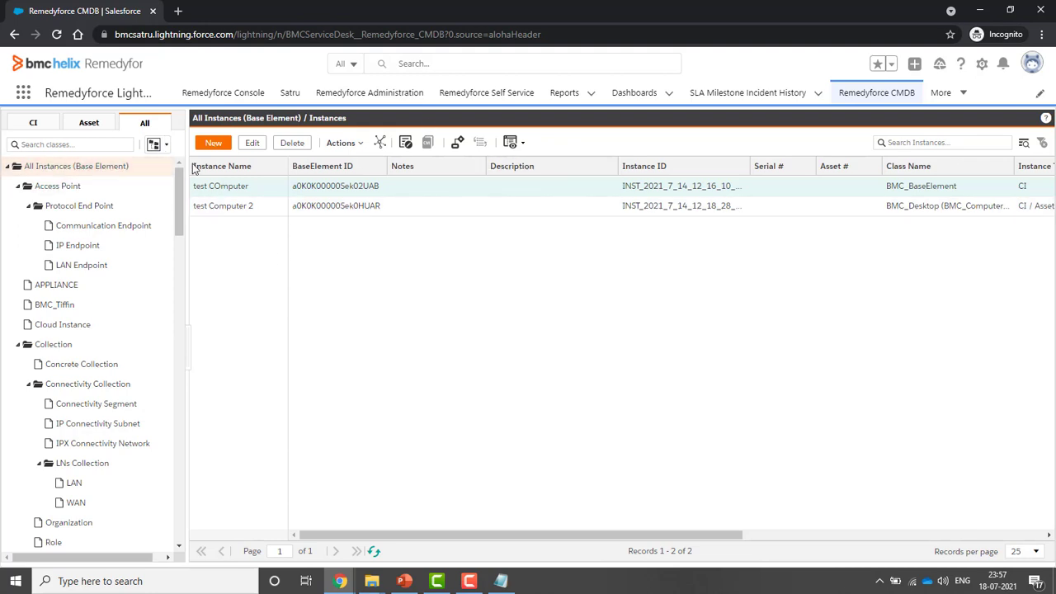
Bring up the Salesforce Users setup page and start editing the user's record
left_click(339, 581)
left_click(293, 536)
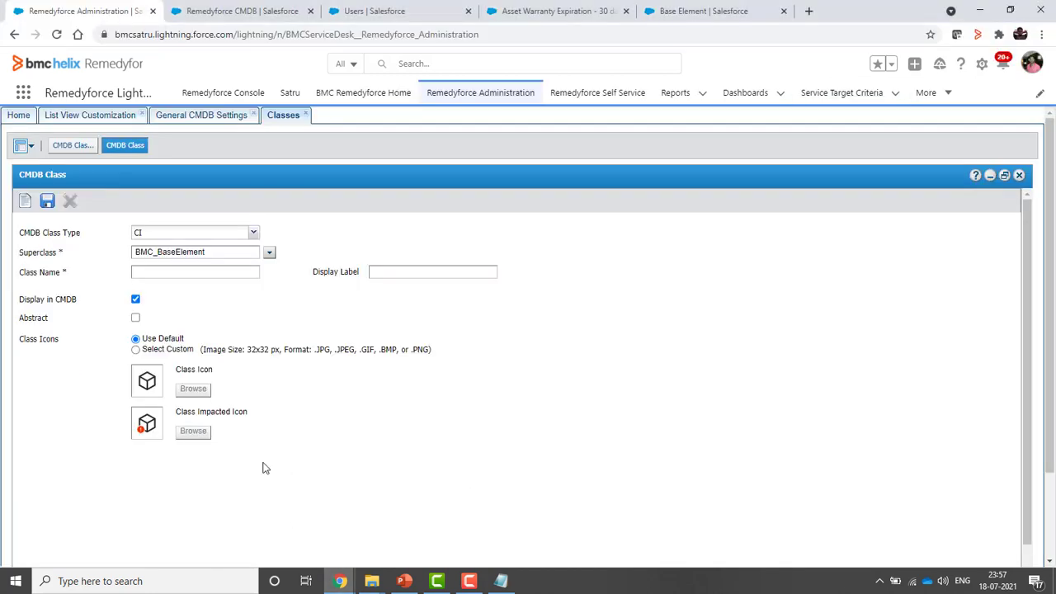
left_click(404, 14)
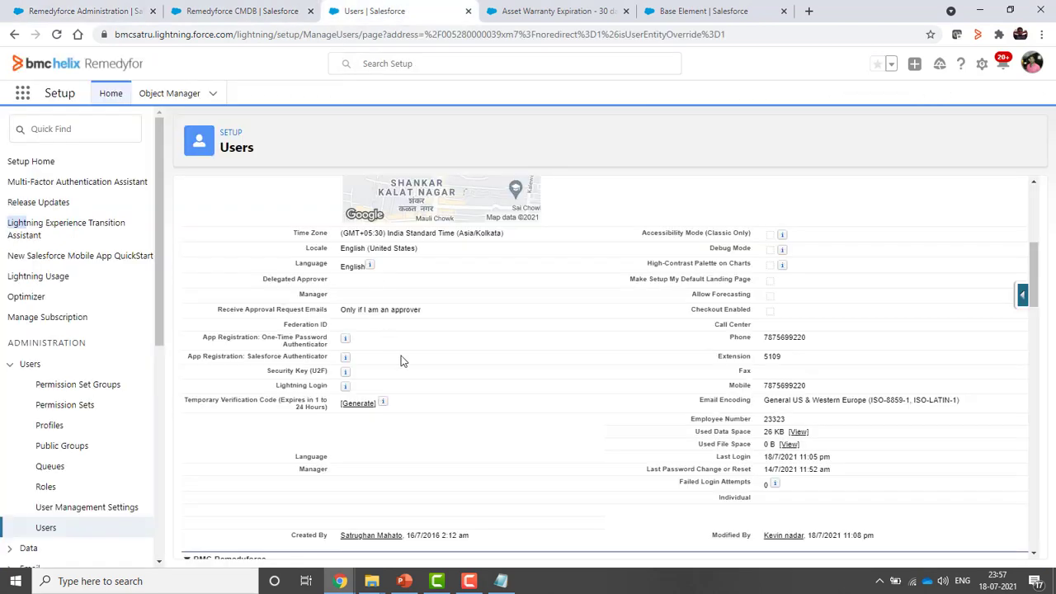
scroll(462, 404, "up", 4)
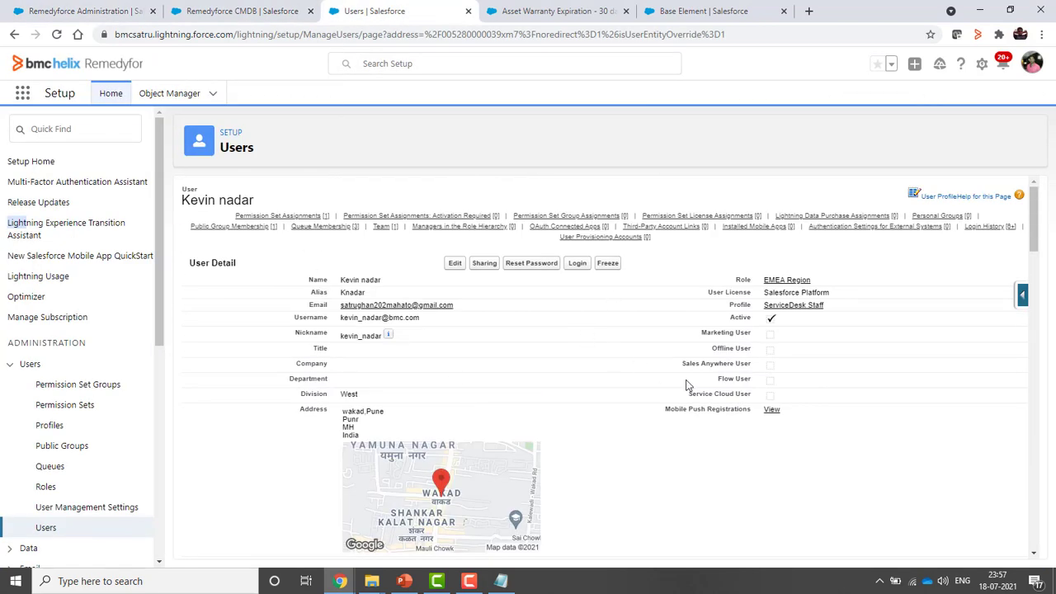
left_click(454, 264)
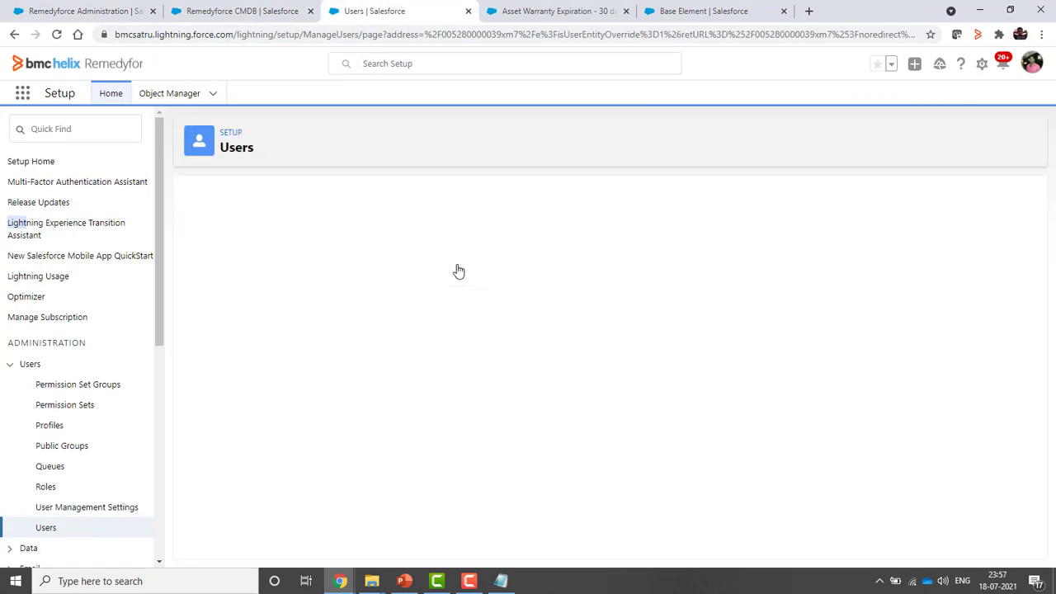
scroll(915, 451, "down", 12)
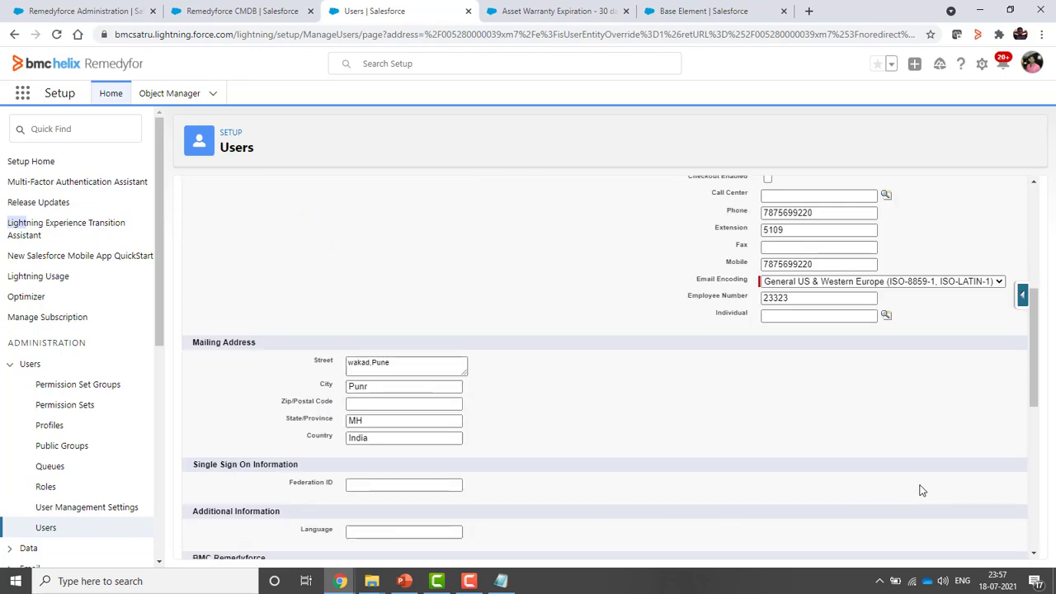
scroll(911, 504, "up", 3)
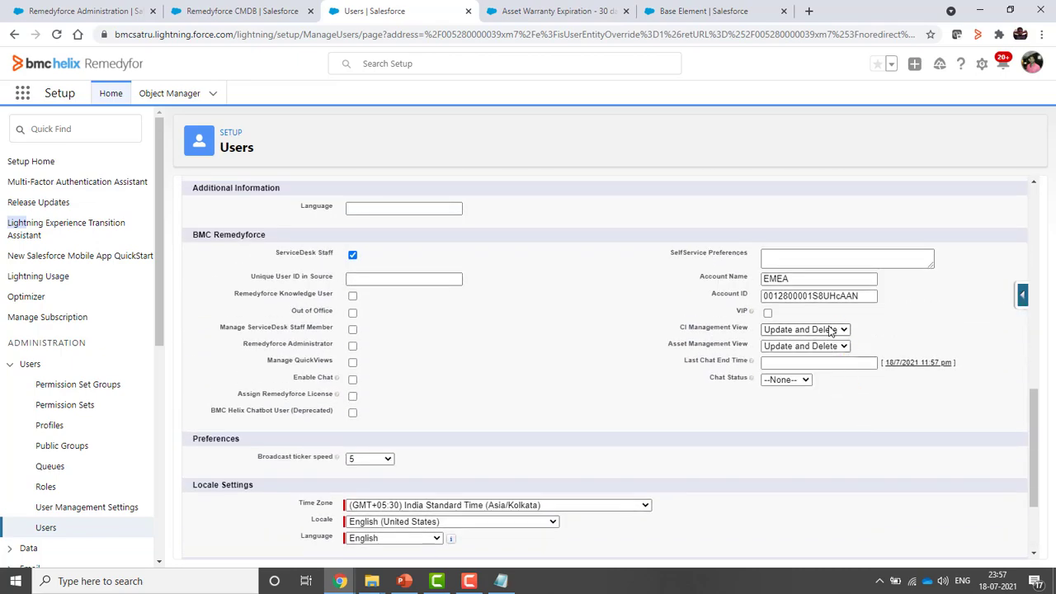
Set the user's CI and Asset Management Views to Read-Only and save the record
left_click(840, 330)
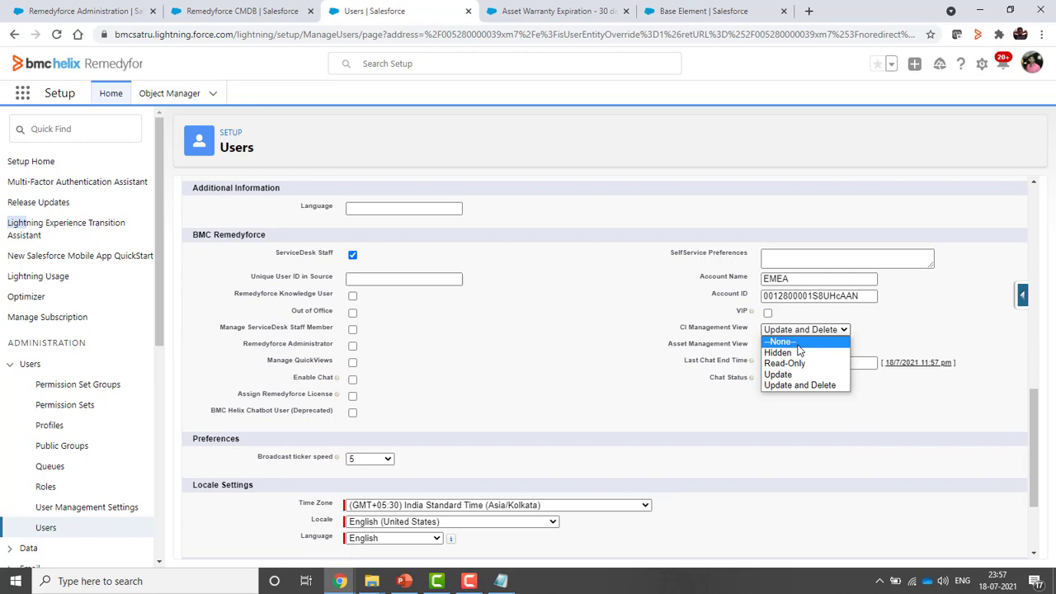
left_click(797, 345)
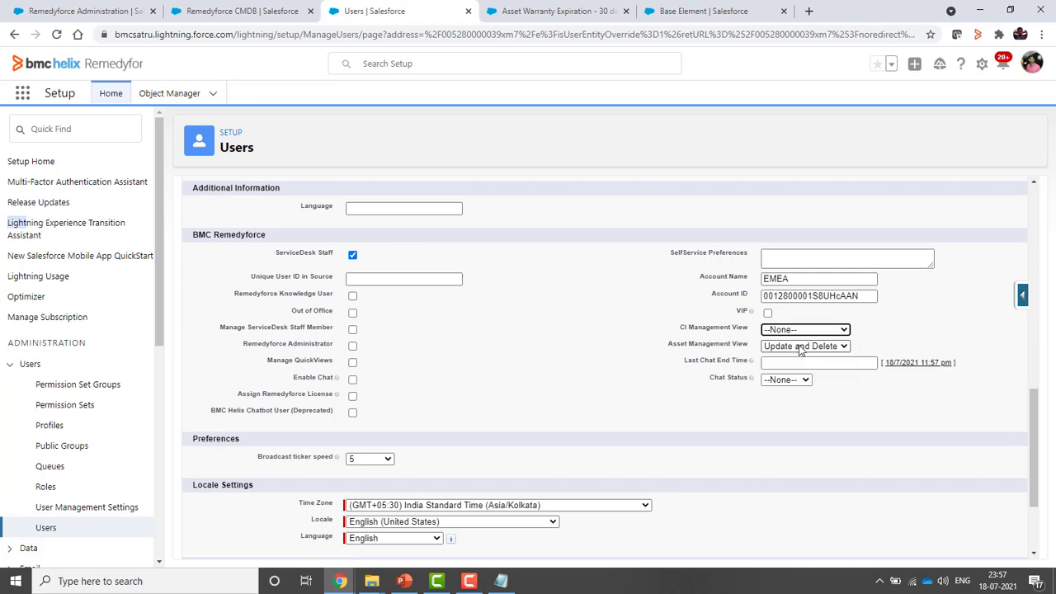
left_click(794, 347)
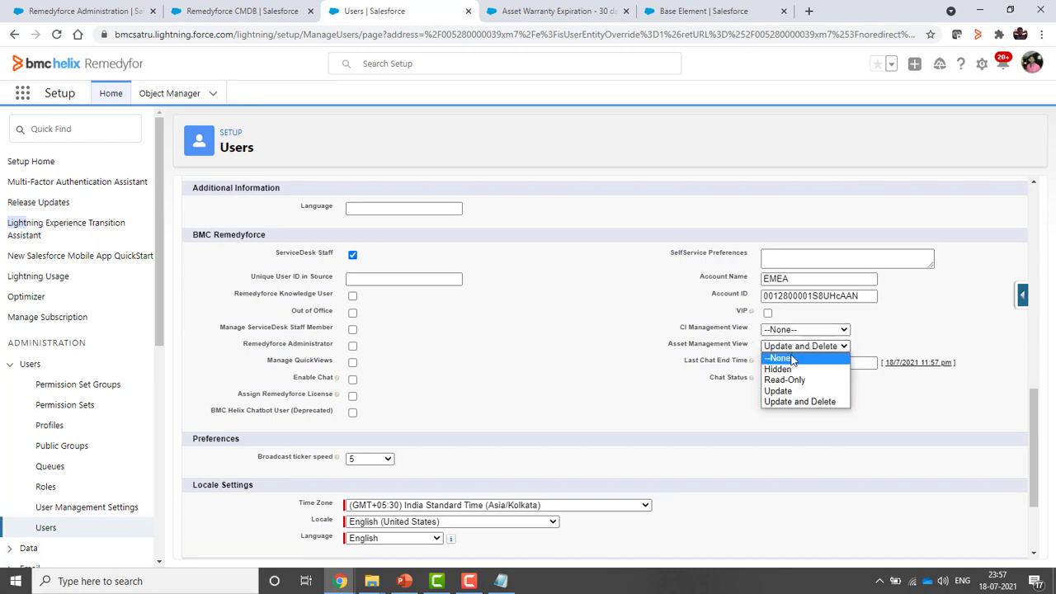
left_click(792, 359)
left_click(804, 331)
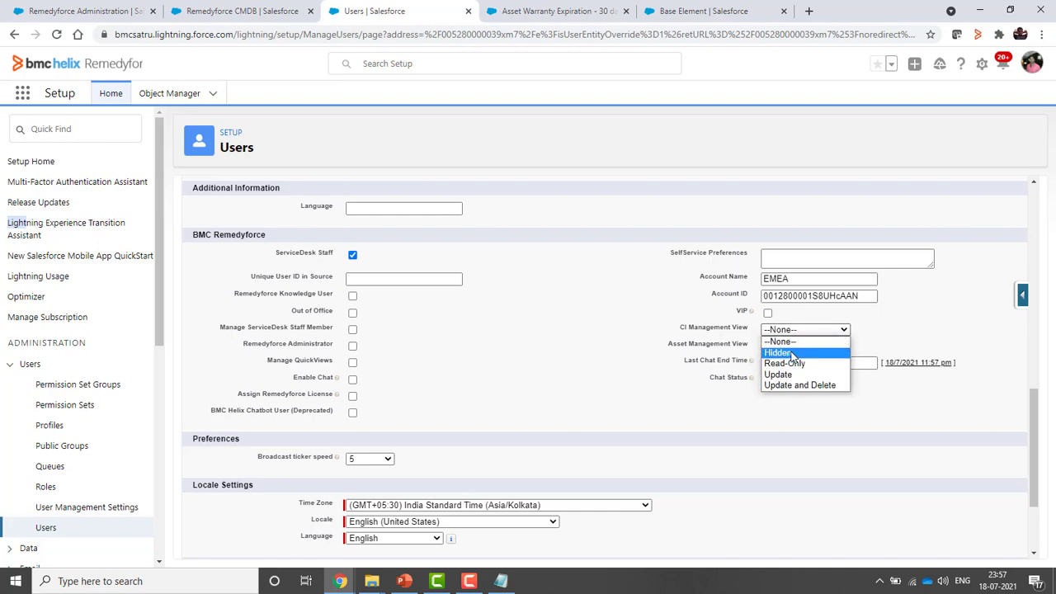
left_click(785, 363)
left_click(801, 346)
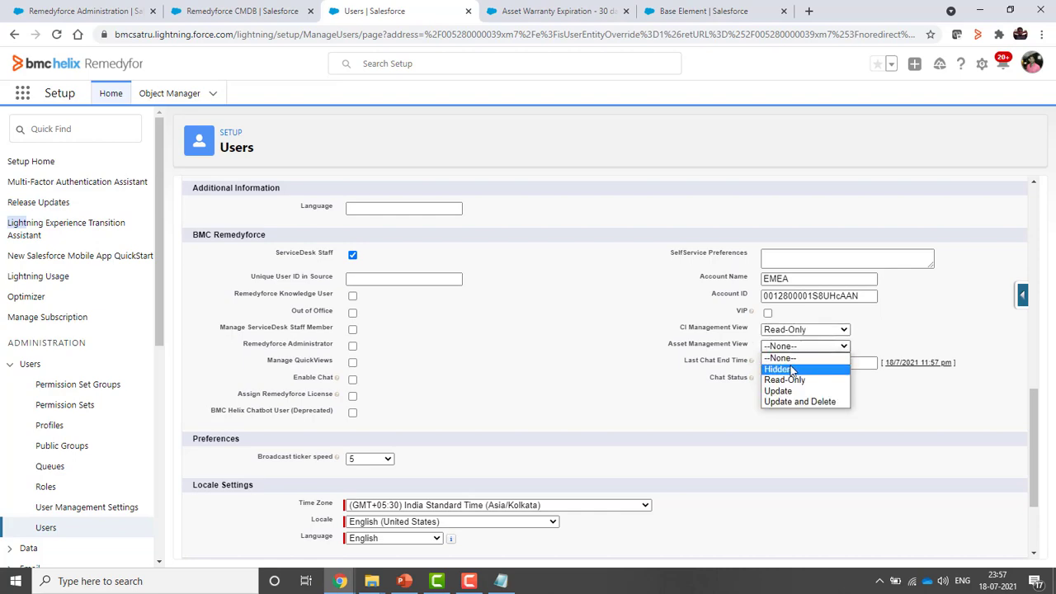
left_click(788, 379)
scroll(500, 309, "up", 5)
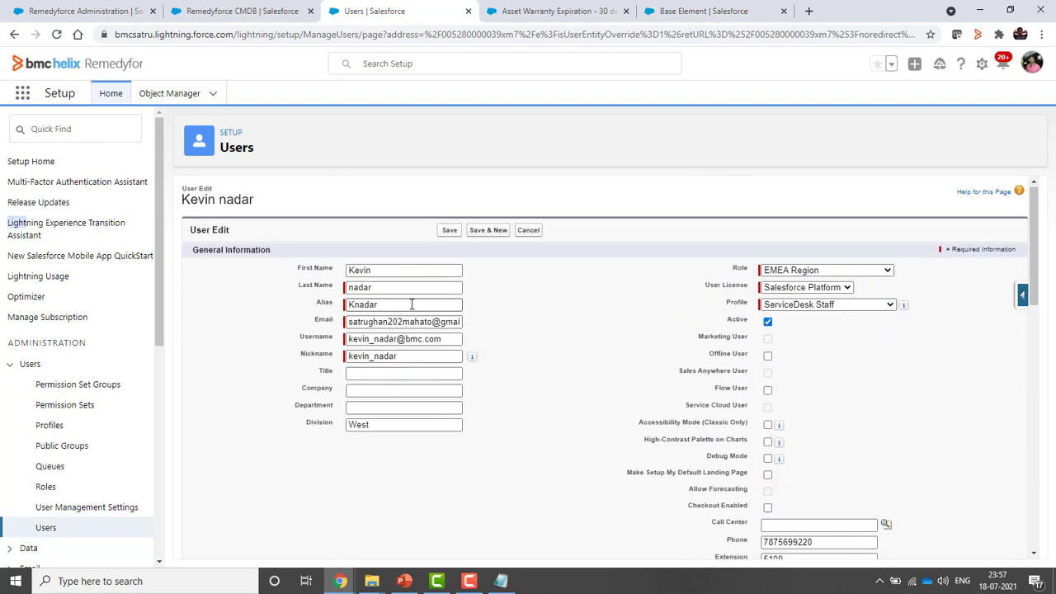
left_click(449, 231)
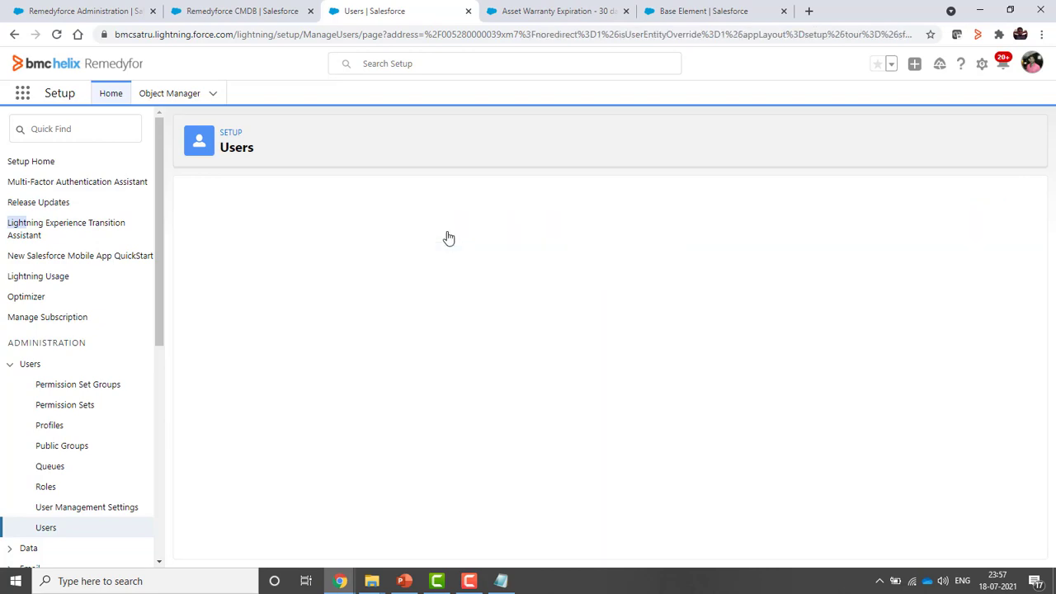
key("alt+Tab")
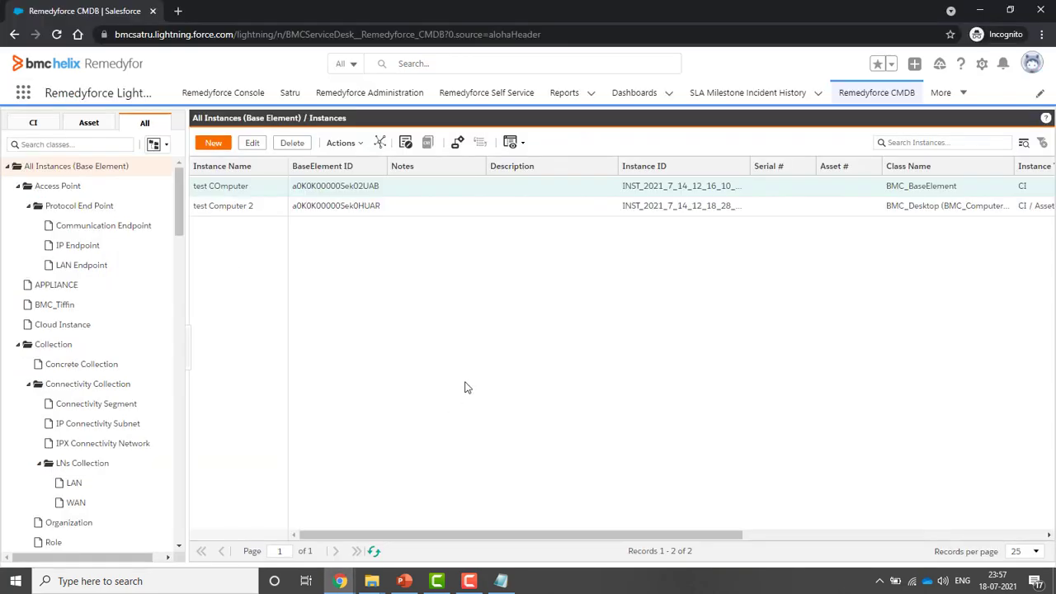
Reload Remedyforce CMDB via the Console and check the Asset list, which shows only test Computer 2
left_click(223, 92)
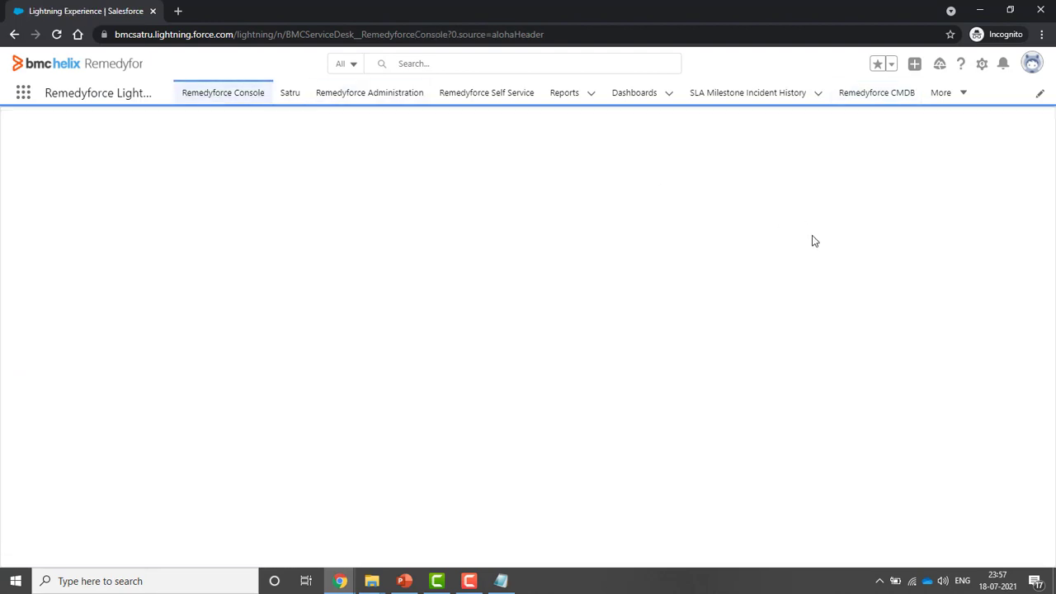
left_click(888, 98)
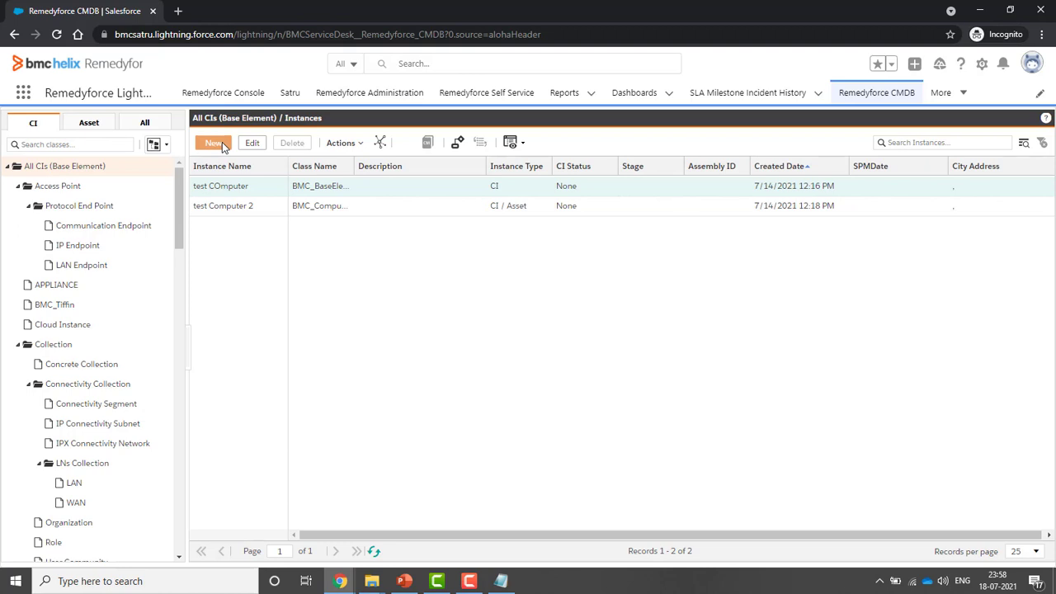
left_click(86, 124)
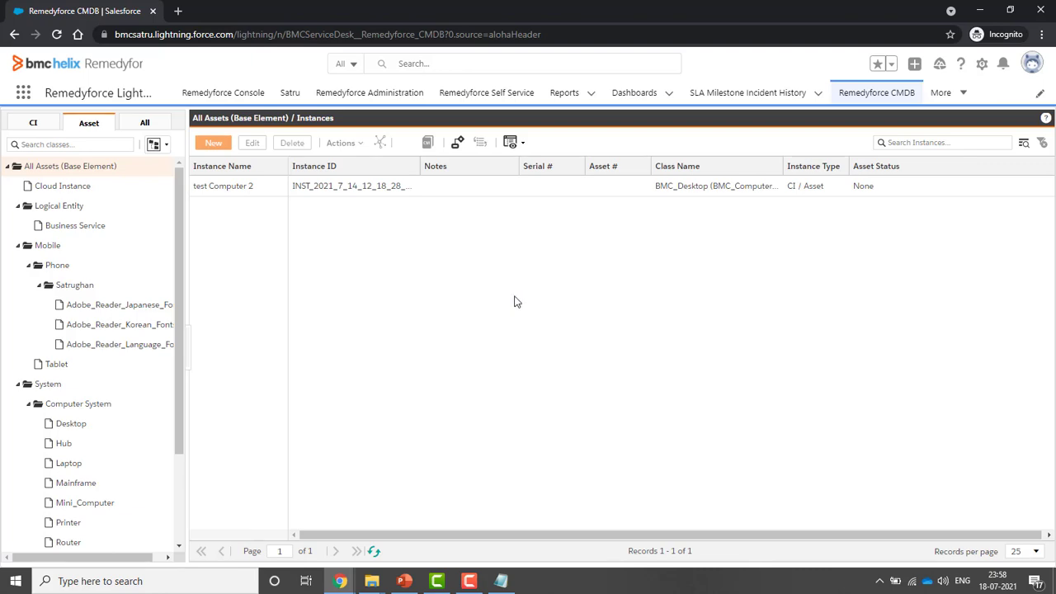
key("alt+Tab")
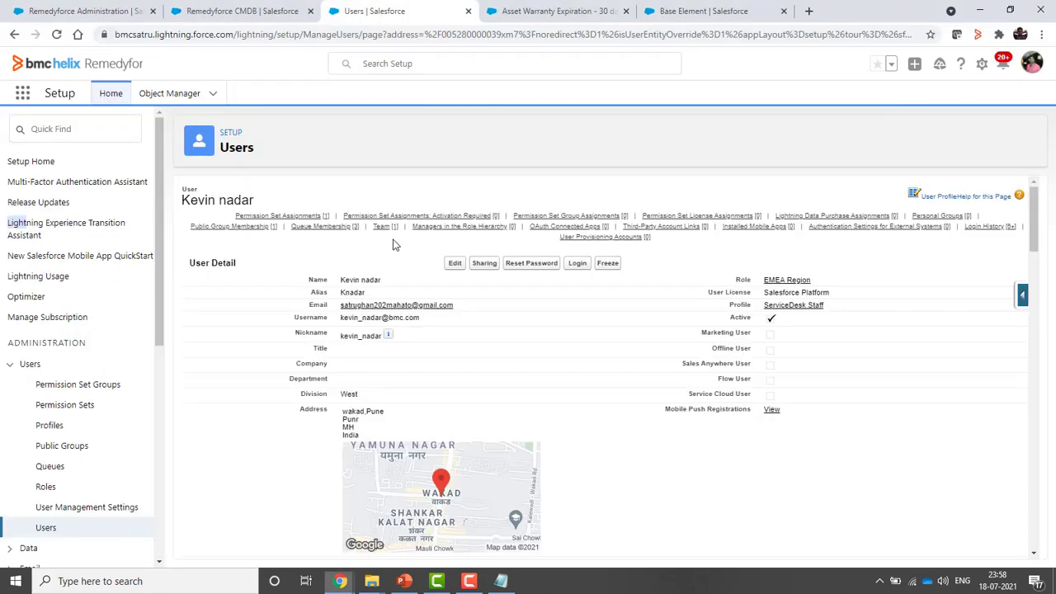
Edit the user, set CI Management View and Asset Management View to Update and Delete, and save
left_click(454, 264)
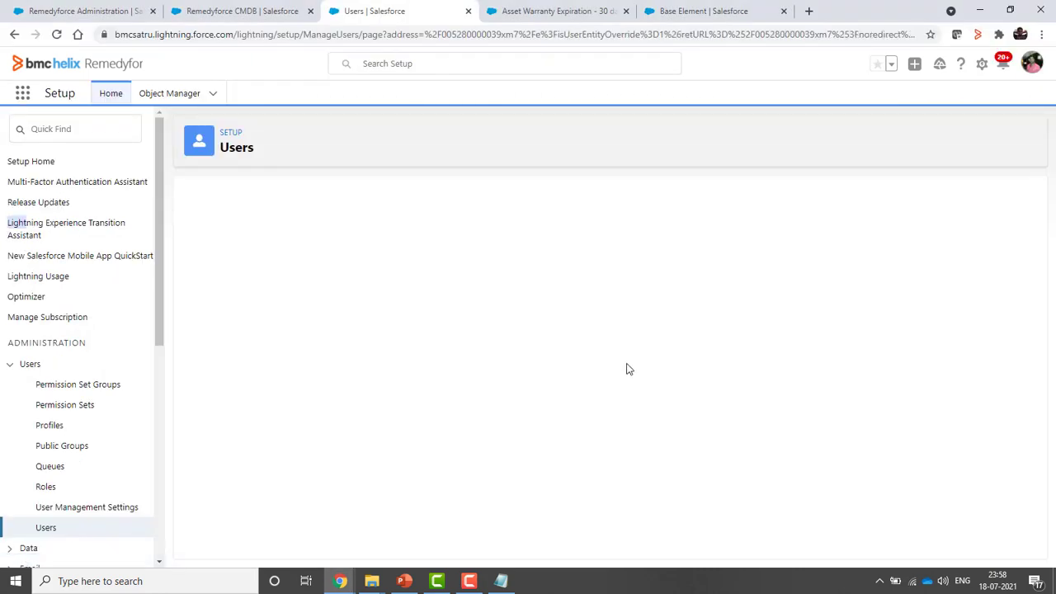
scroll(841, 439, "down", 15)
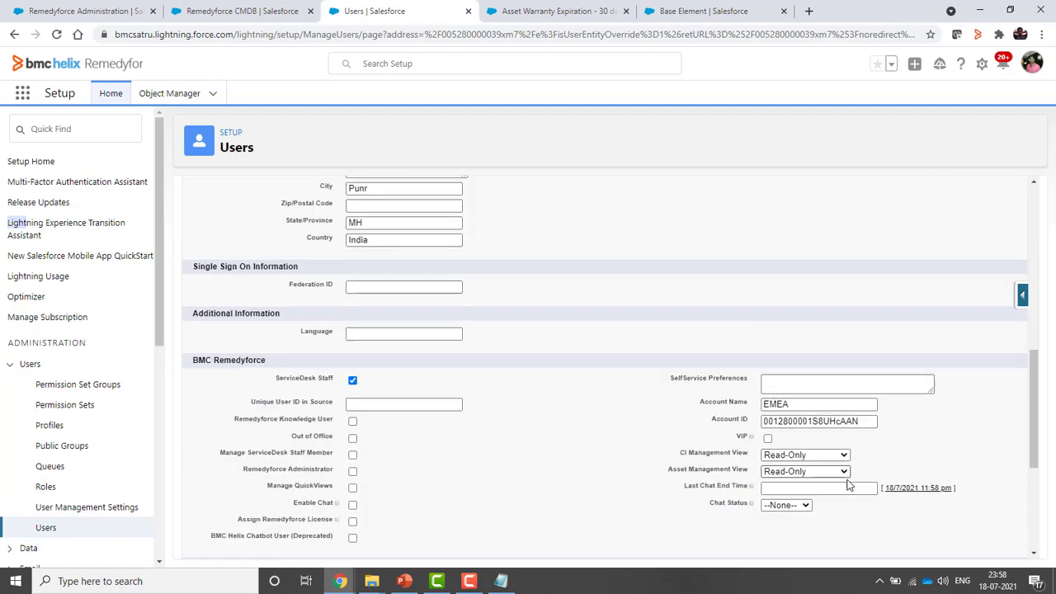
scroll(847, 483, "up", 3)
left_click(804, 395)
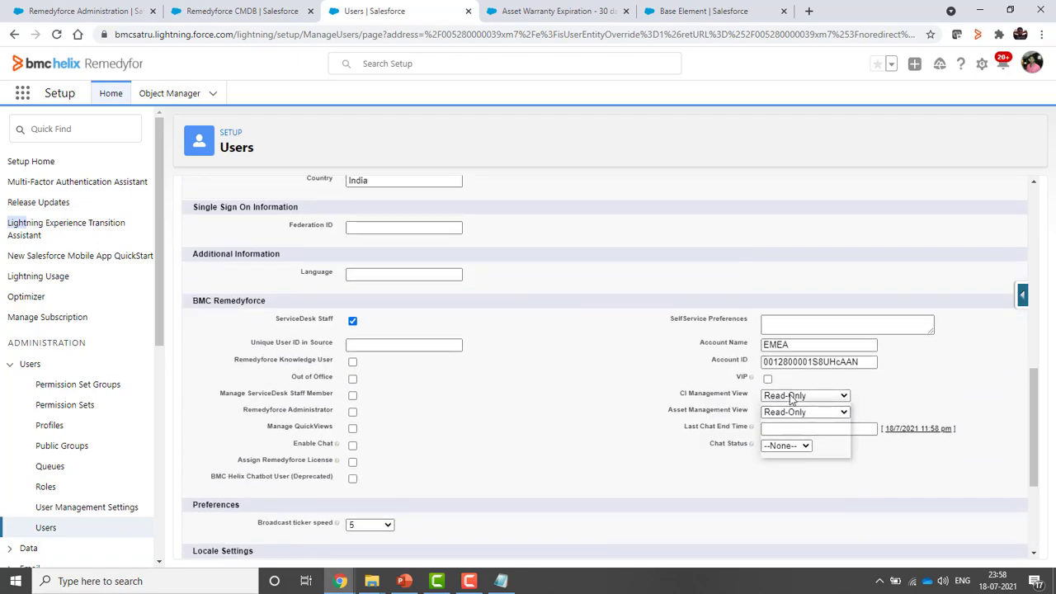
left_click(799, 451)
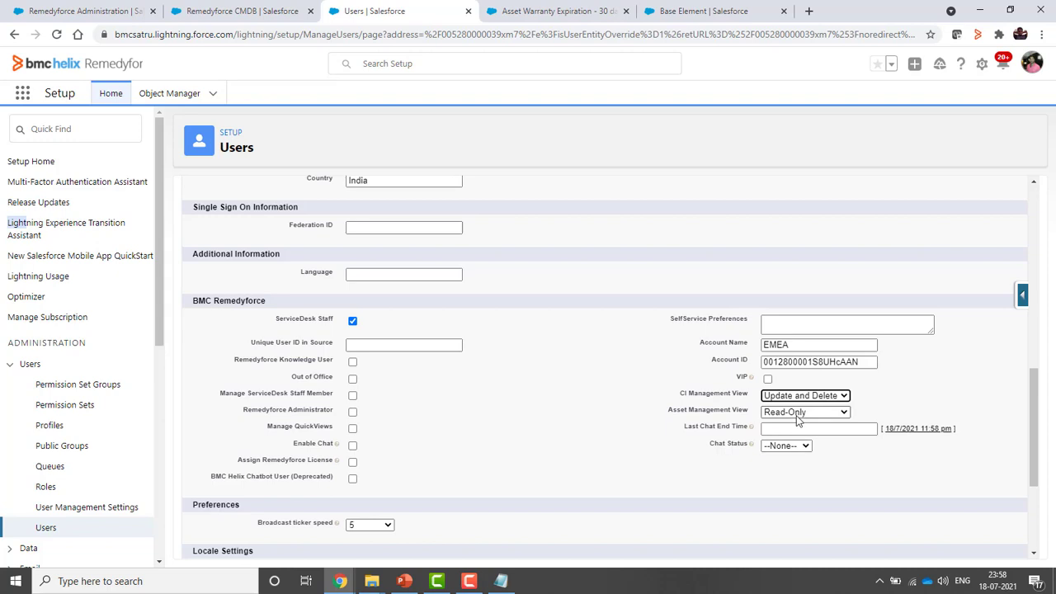
left_click(794, 412)
left_click(798, 466)
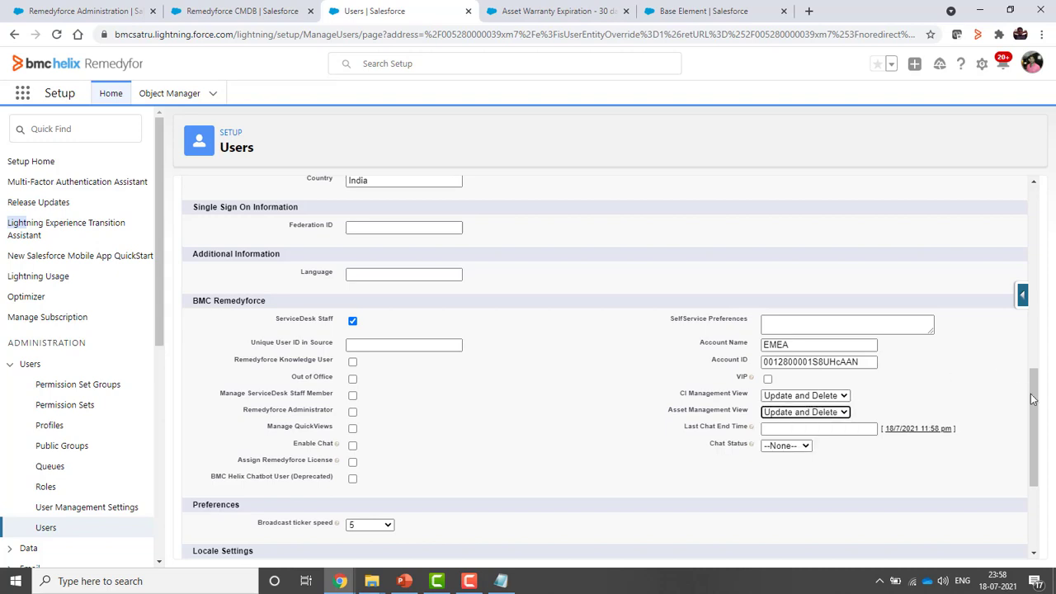
left_click_drag(1034, 412, 1035, 219)
left_click(448, 230)
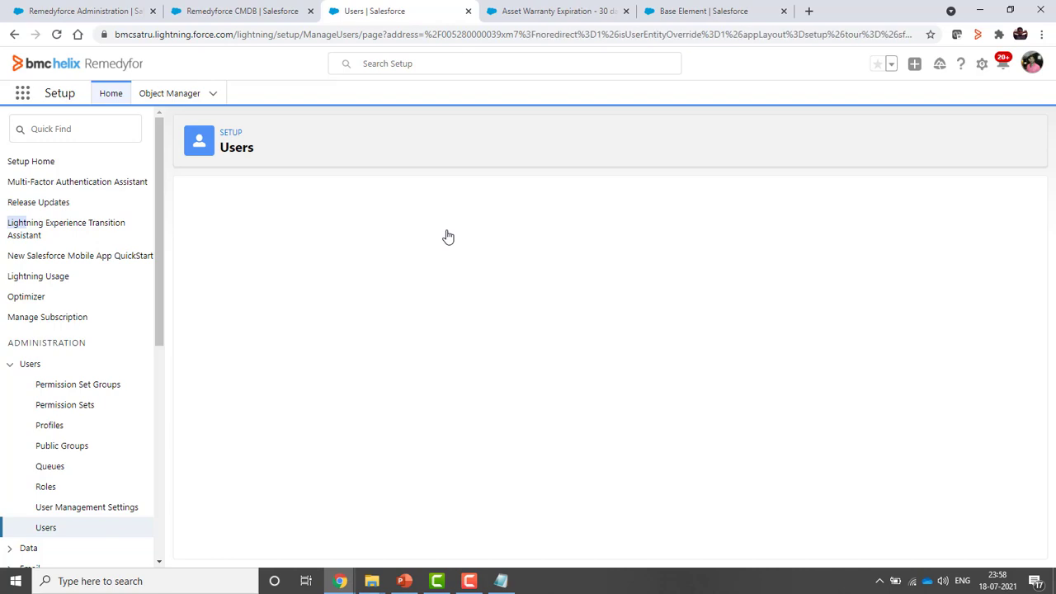
Refresh the CMDB and confirm a new CI record can be started from the CI tab
key("alt+Tab")
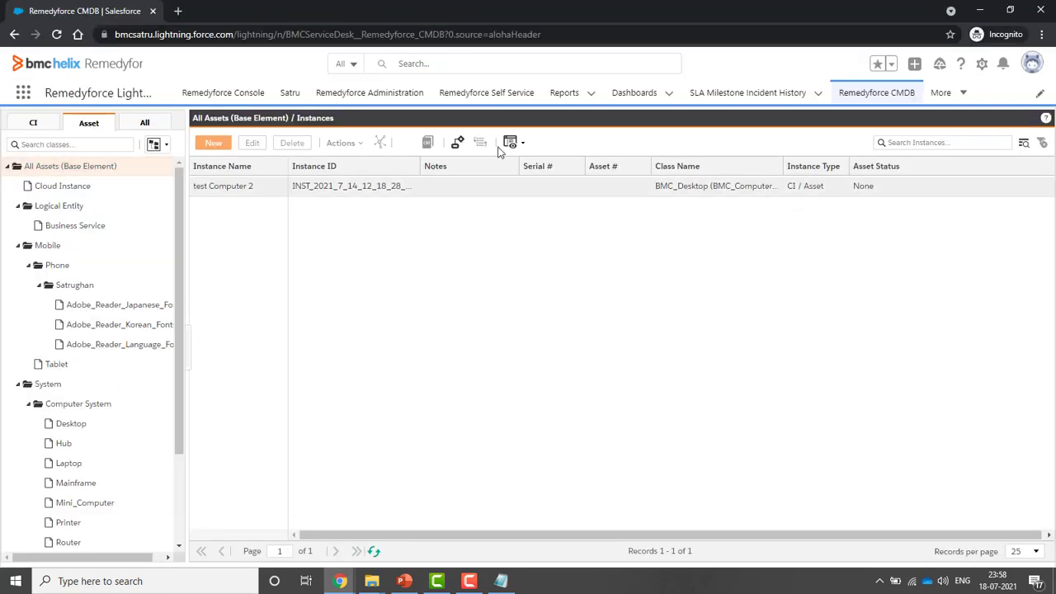
left_click(373, 551)
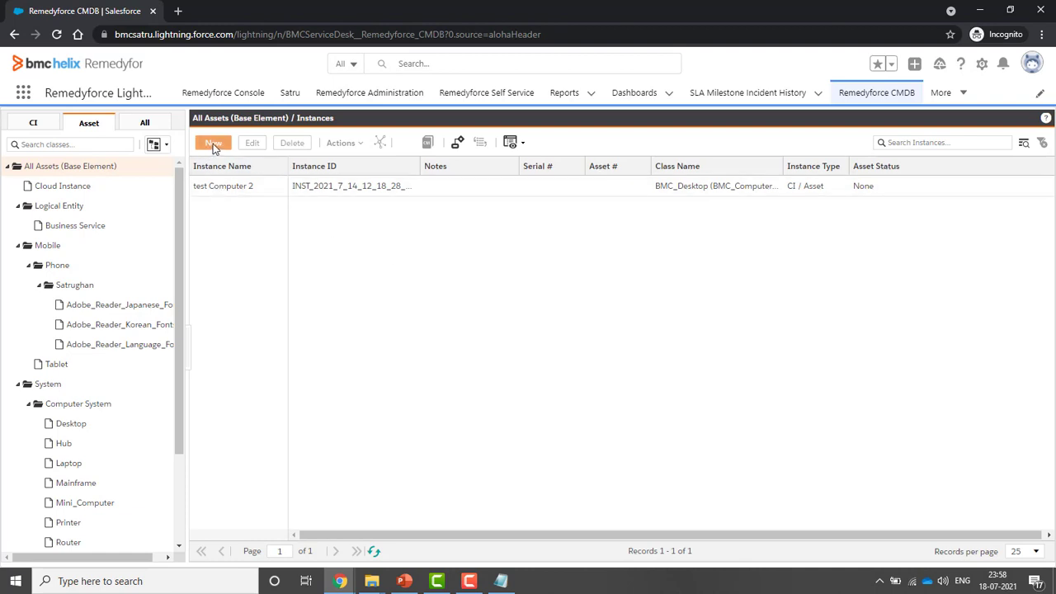
left_click(33, 123)
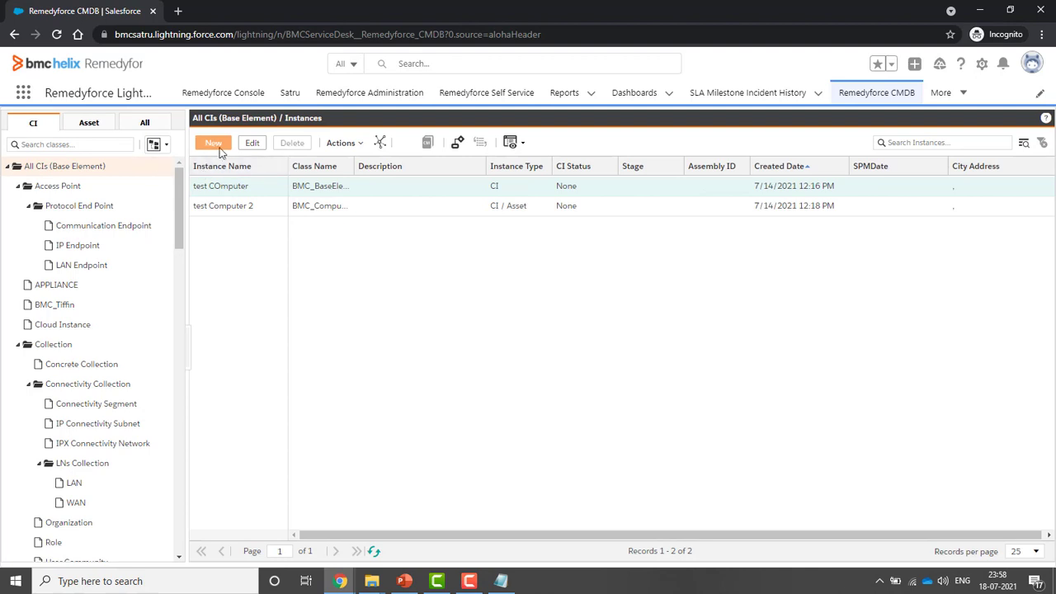
left_click(215, 145)
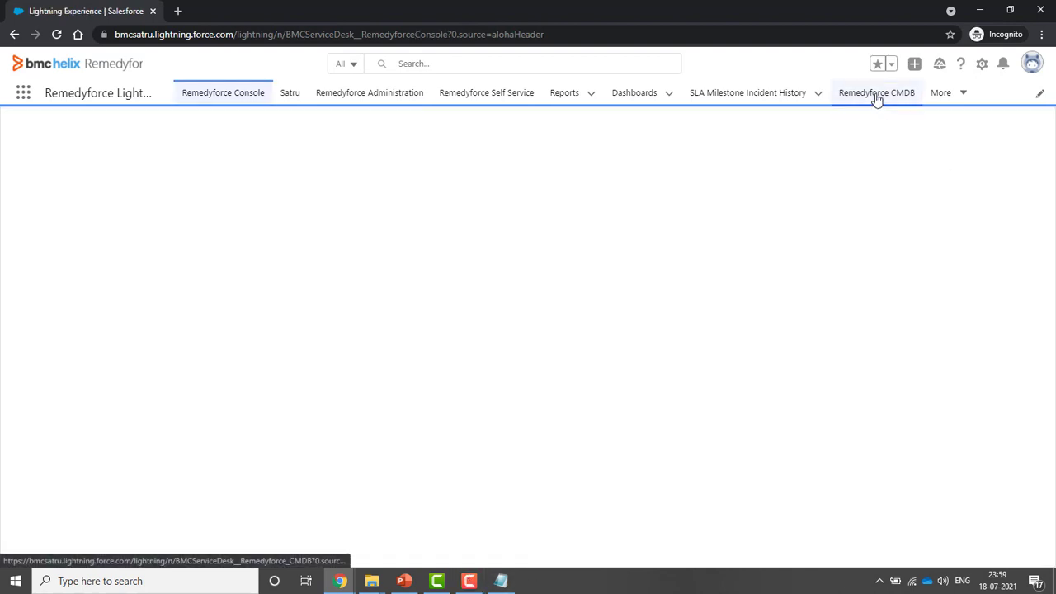
left_click(876, 96)
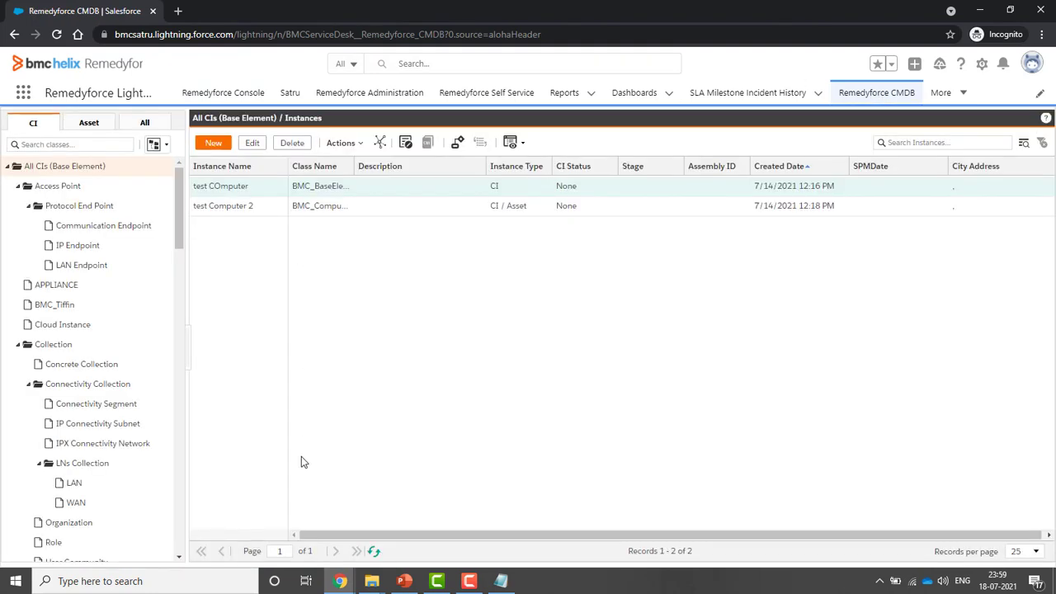
left_click(213, 145)
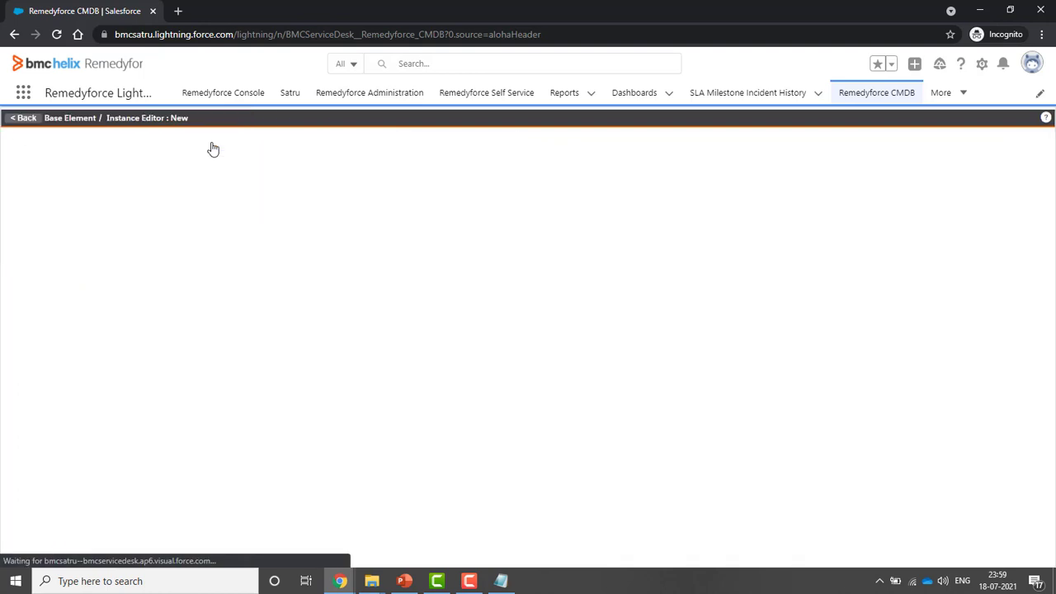
left_click(24, 121)
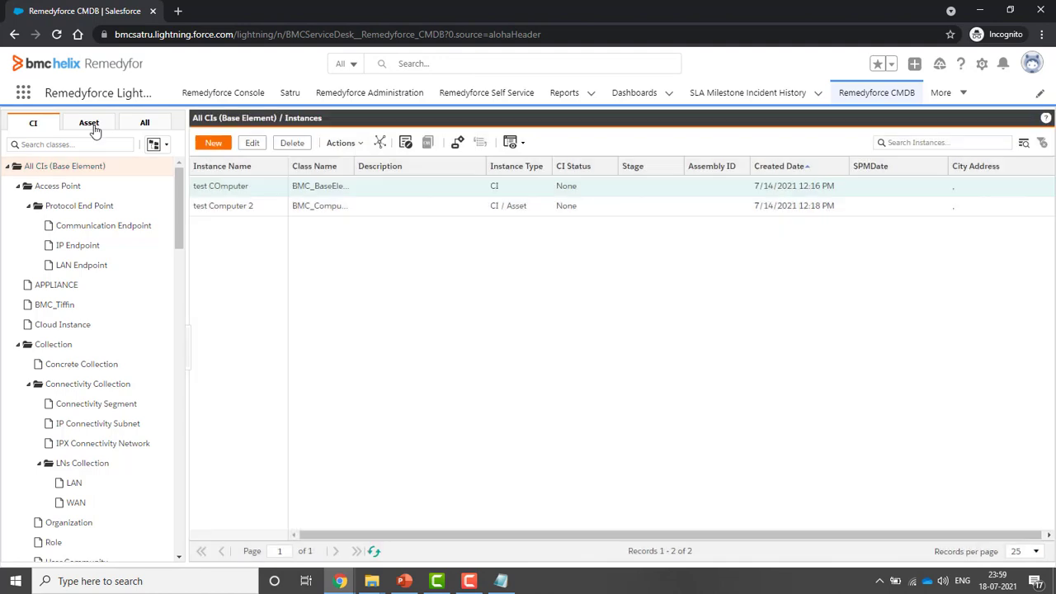
Start a new Phone asset record from the Asset tab, then return to the empty Phone list
left_click(91, 126)
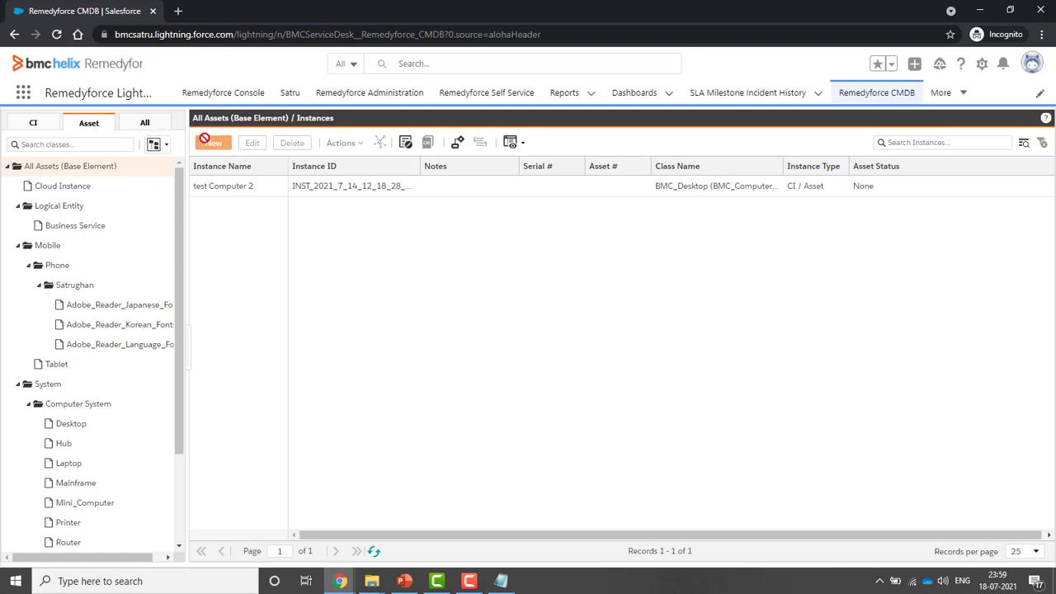
left_click(62, 269)
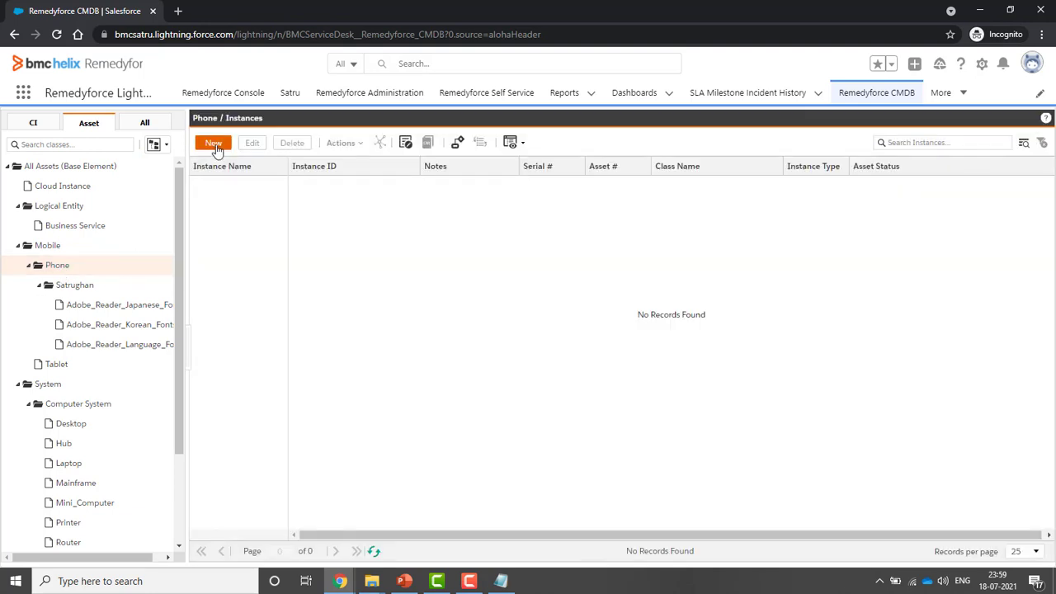
left_click(214, 145)
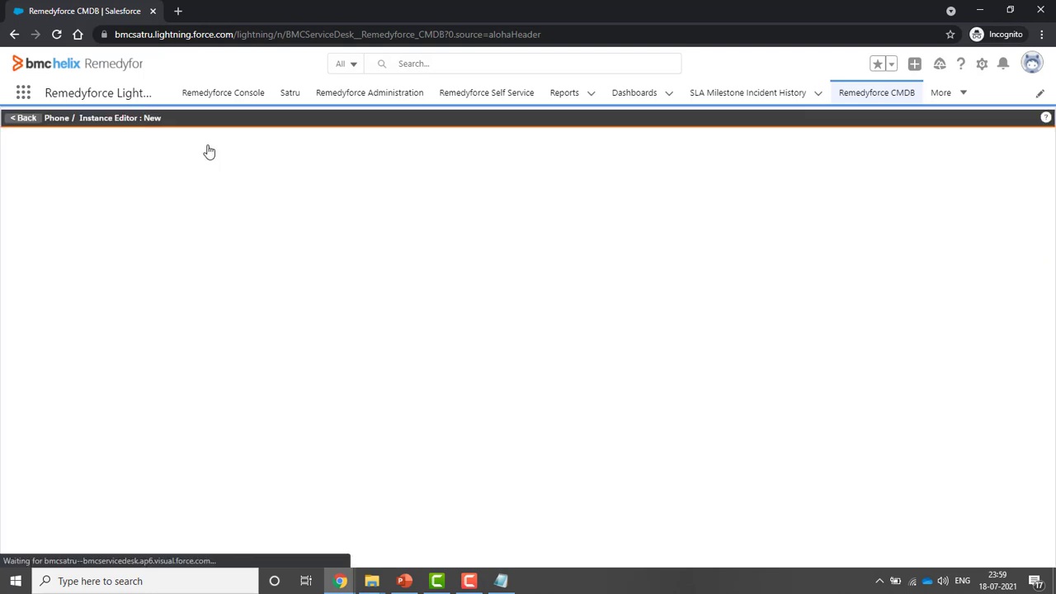
left_click(24, 119)
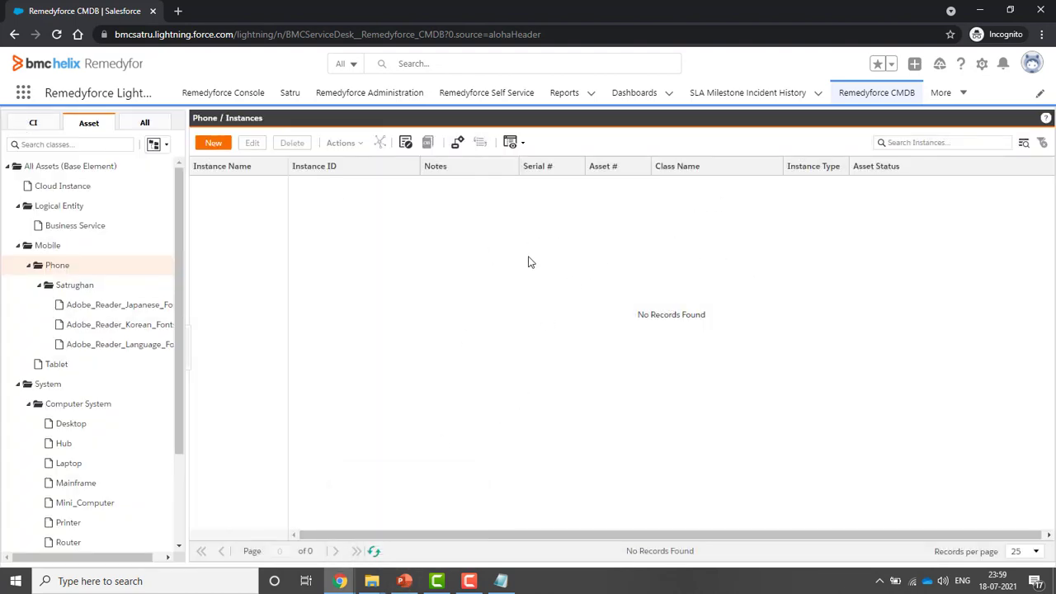
Return to the slide show and advance past the References slide to the Summary slide
mouse_move(411, 582)
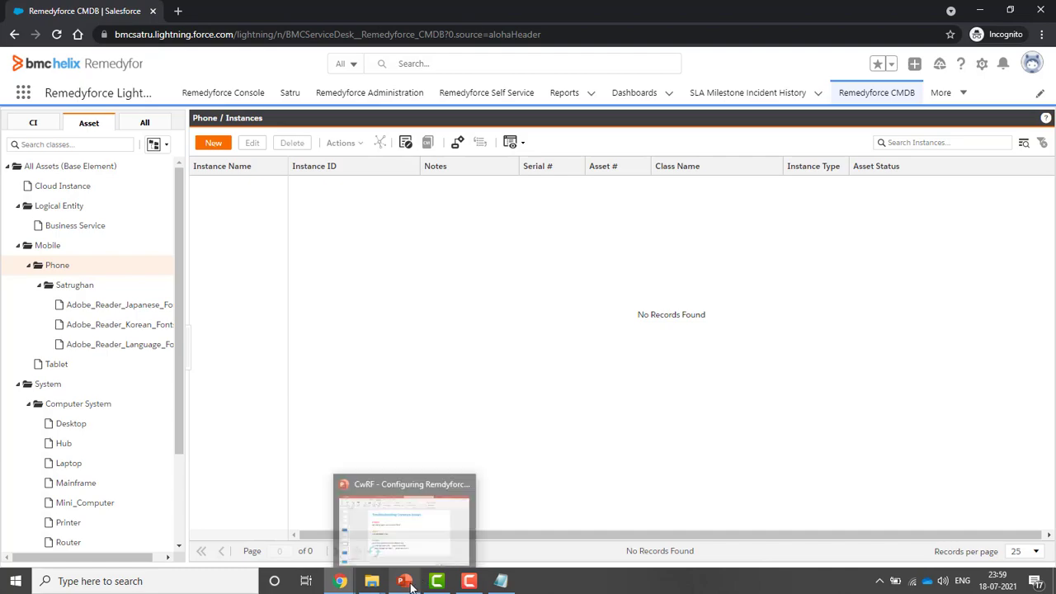
left_click(403, 520)
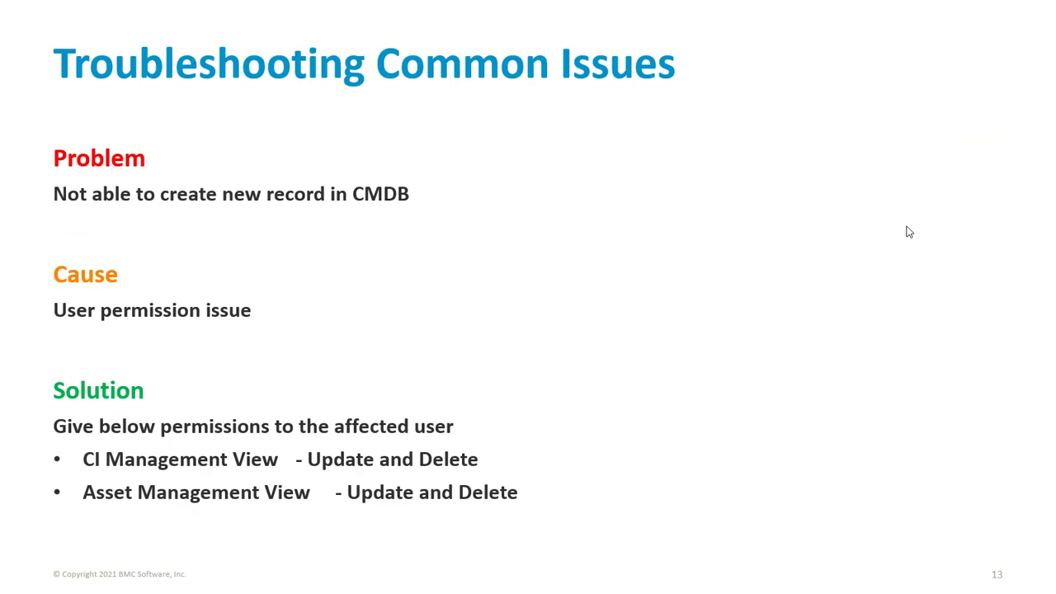
key("Right")
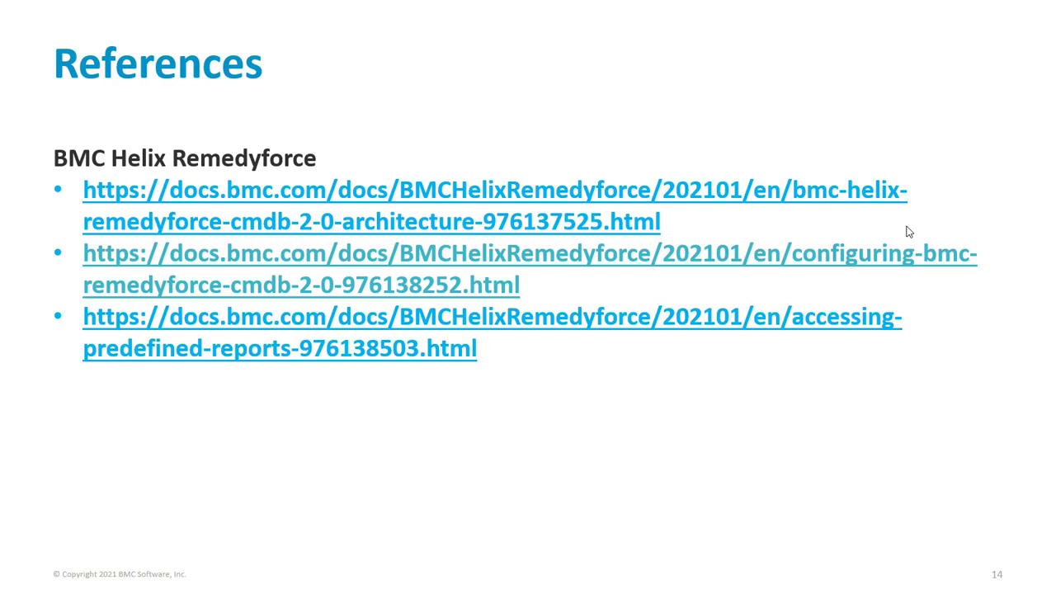
left_click(907, 227)
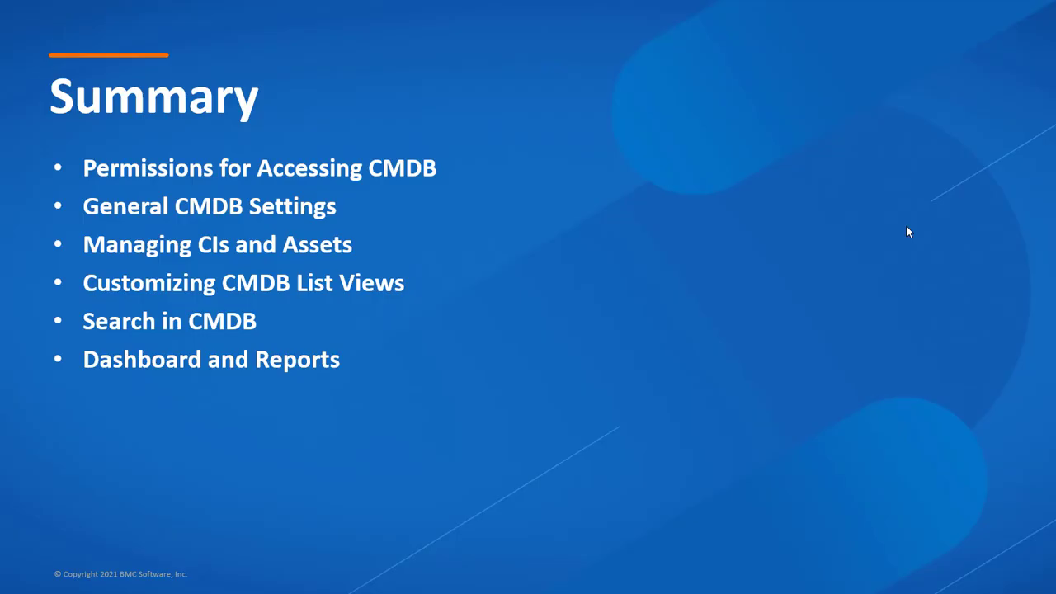